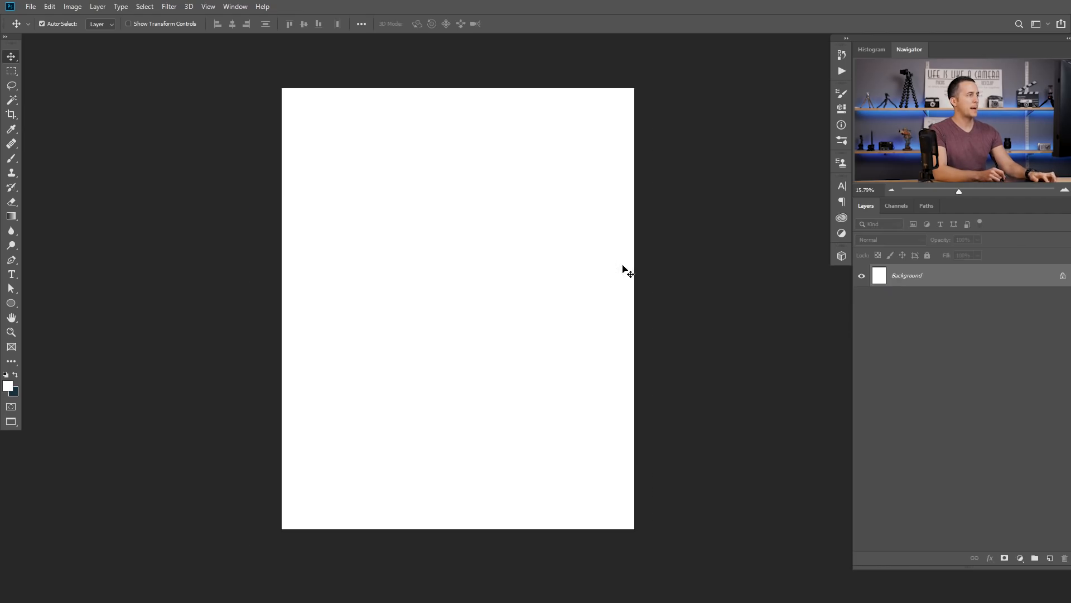
Step: Paste the UFO cutout near the top of the blank canvas and paste the masked floating man below it
key(ctrl+v)
mouse_move(473, 176)
mouse_down()
mouse_move(477, 253)
mouse_move(477, 149)
mouse_move(473, 165)
mouse_up()
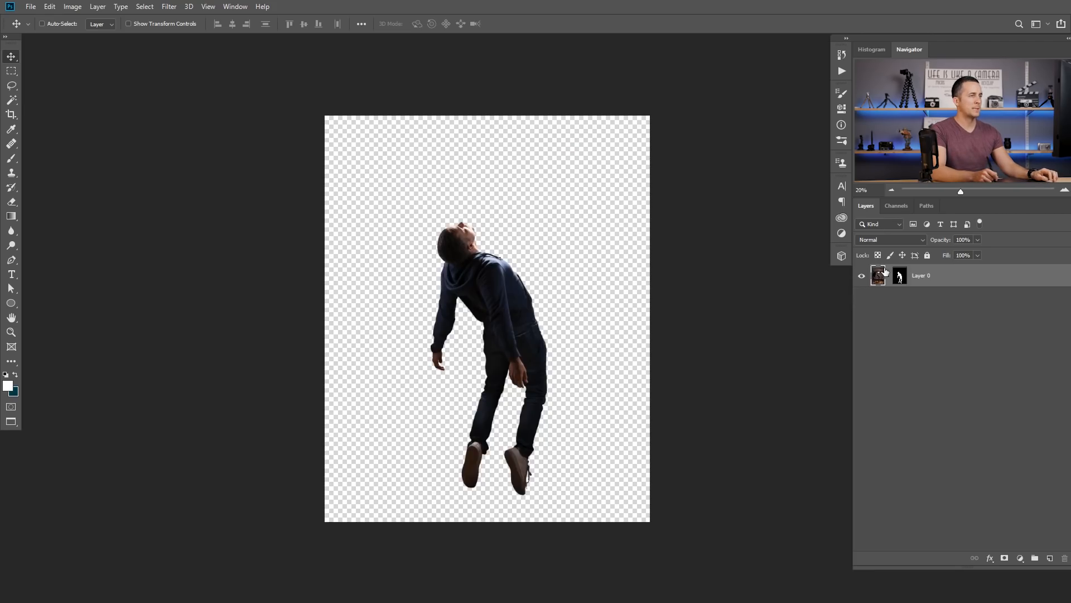
ctrl+click(883, 272)
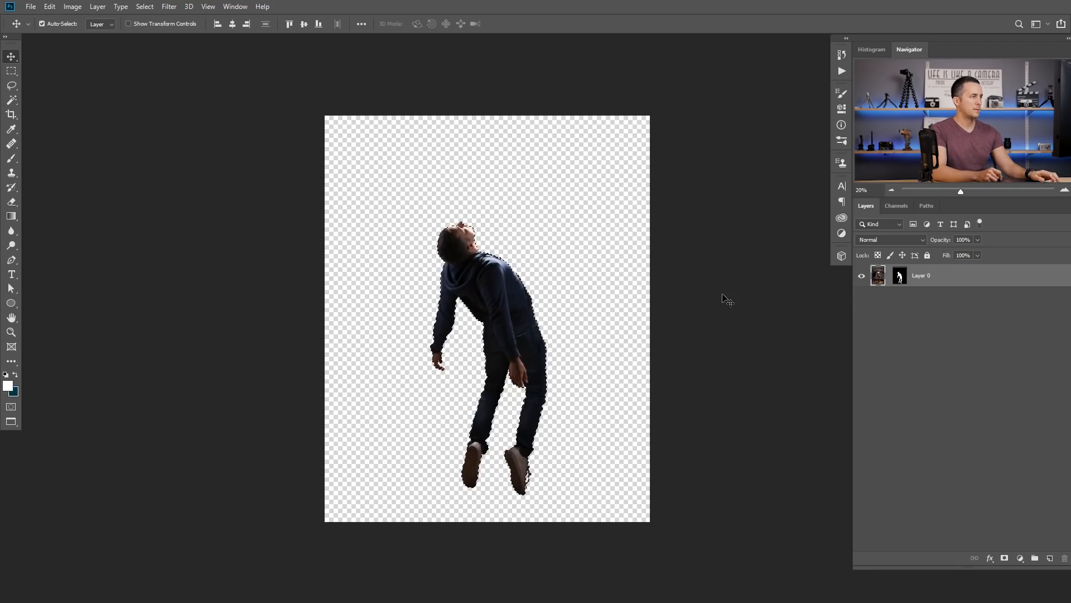
key(ctrl+Tab)
key(ctrl+v)
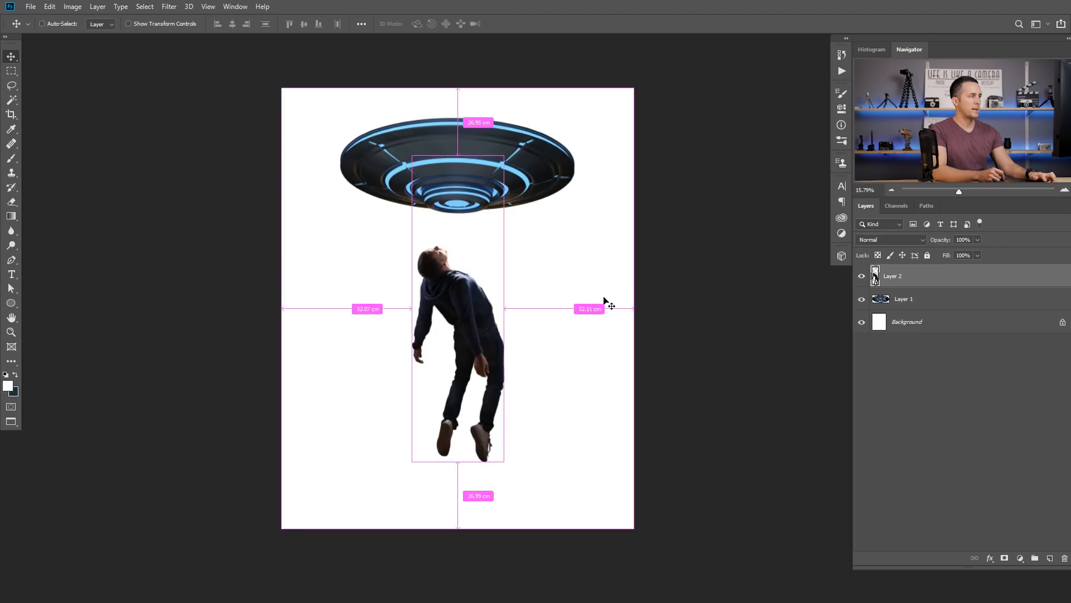
Step: Rename the man's layer as Model and the spaceship's layer as UFO
double_click(892, 276)
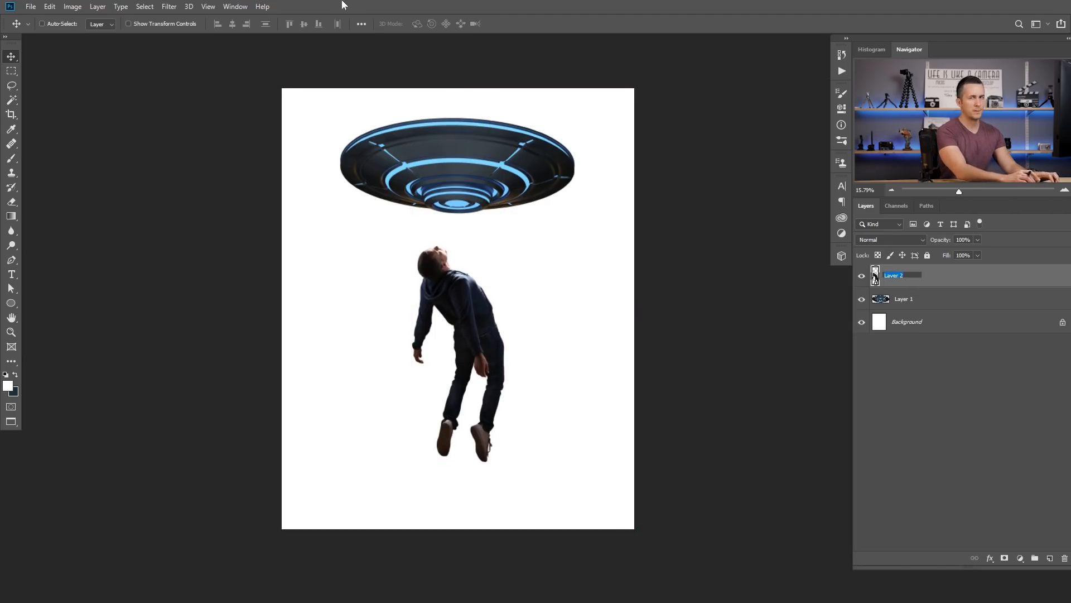
text(Model)
key(Return)
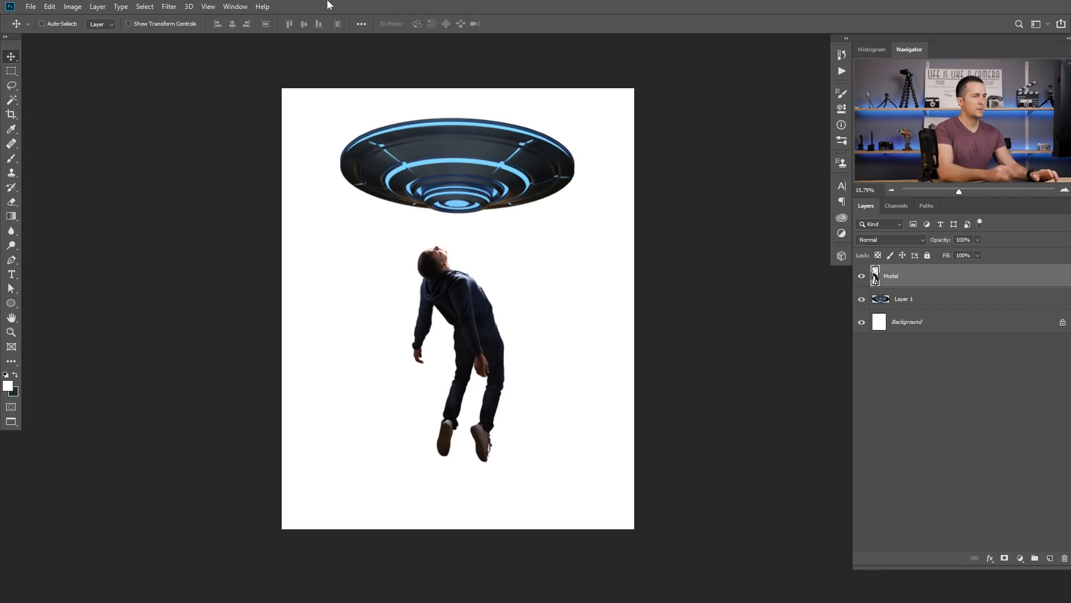
double_click(903, 299)
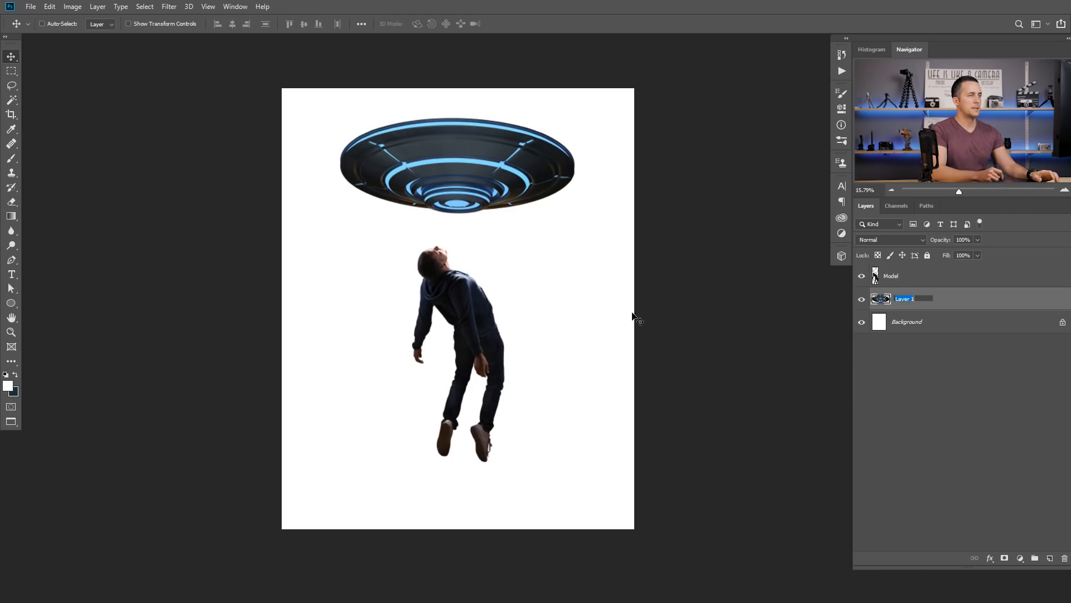
text(UFO)
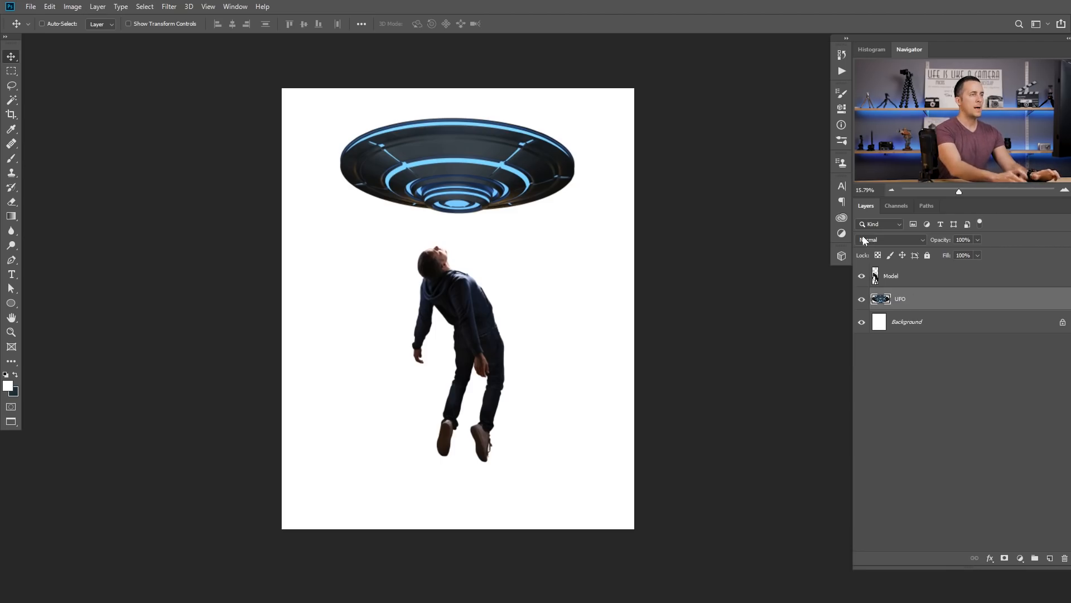
key(Return)
Step: Add a Solid Color fill layer directly above the Background in dark grey 2f2f2f
click(906, 325)
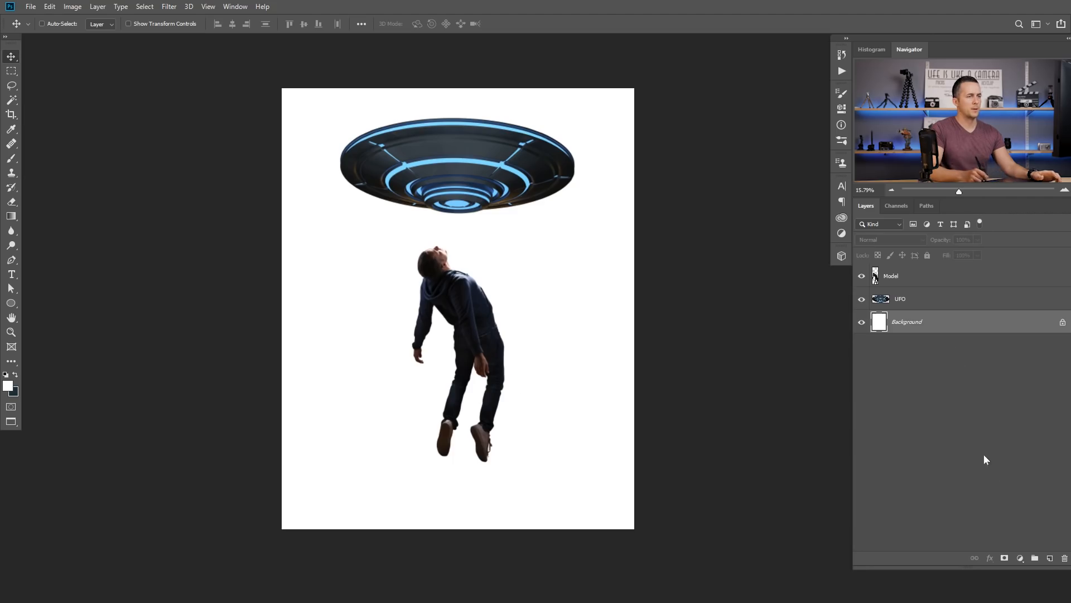
click(1022, 559)
click(978, 360)
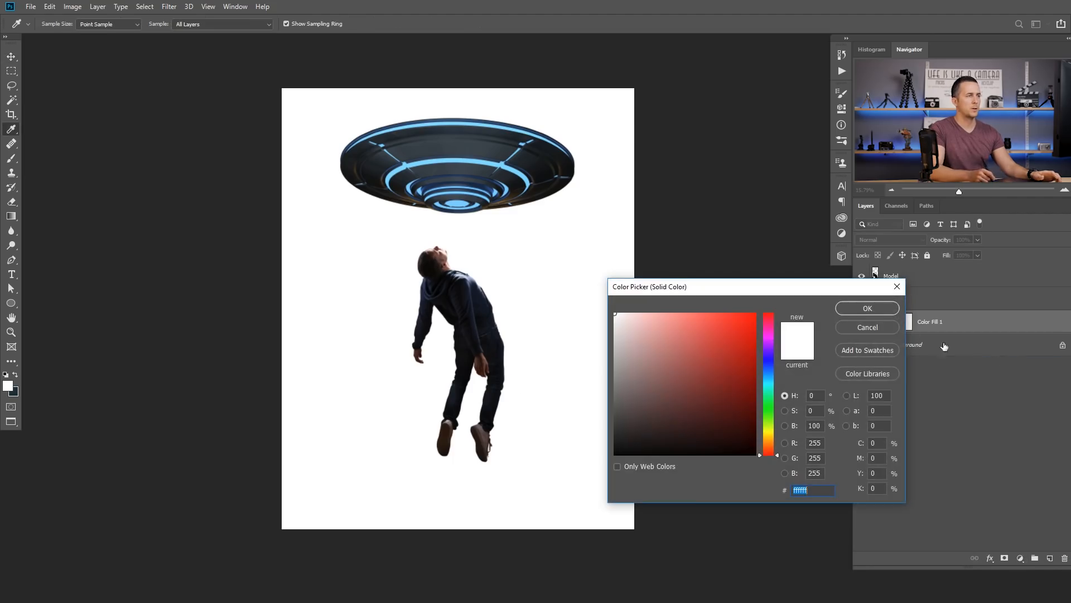
drag(779, 291, 711, 284)
click(562, 389)
mouse_move(562, 388)
mouse_down()
mouse_move(552, 453)
mouse_move(544, 421)
mouse_up()
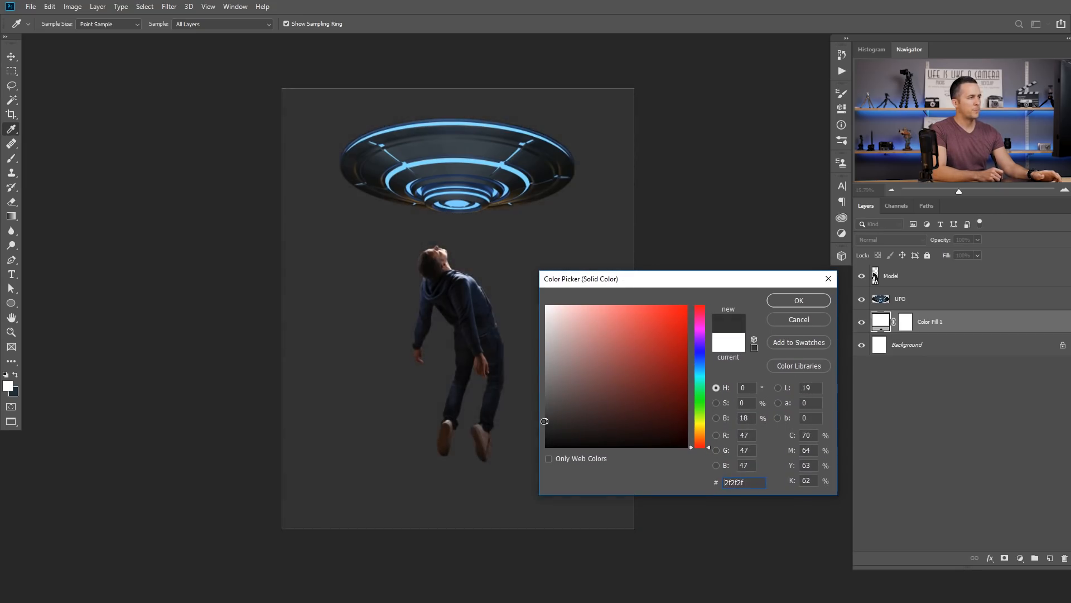
click(804, 301)
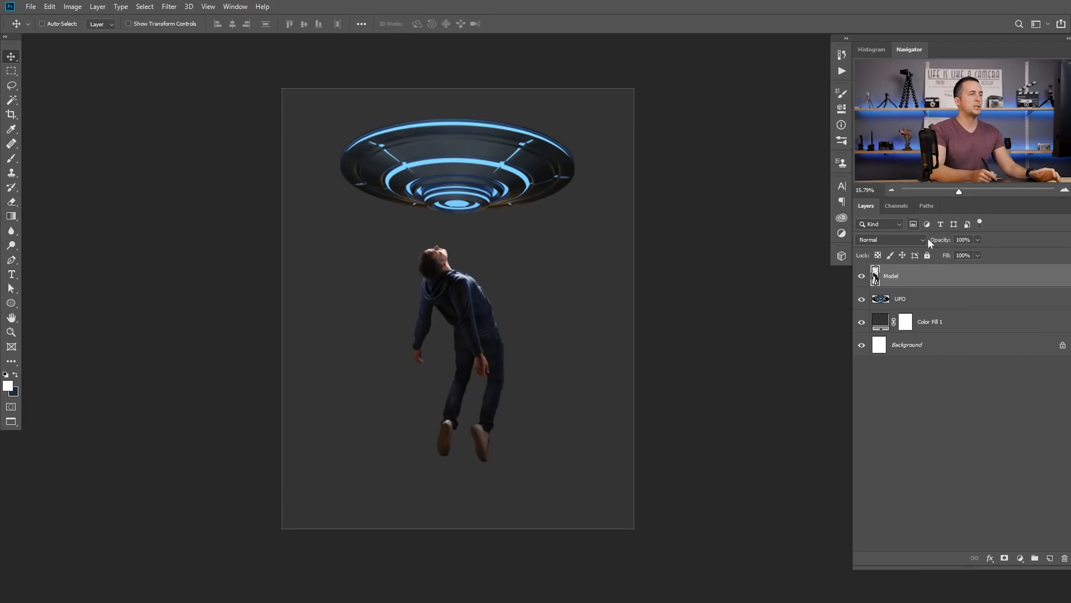
Step: Convert the Model layer to a smart object and scale it down to about 85%
right_click(920, 275)
click(843, 263)
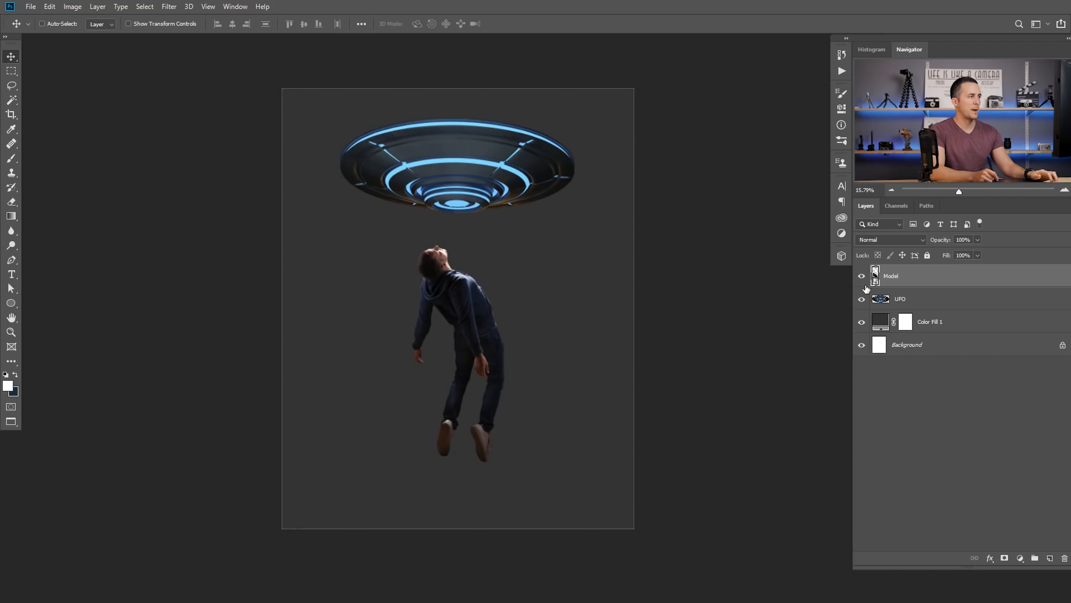
key(e)
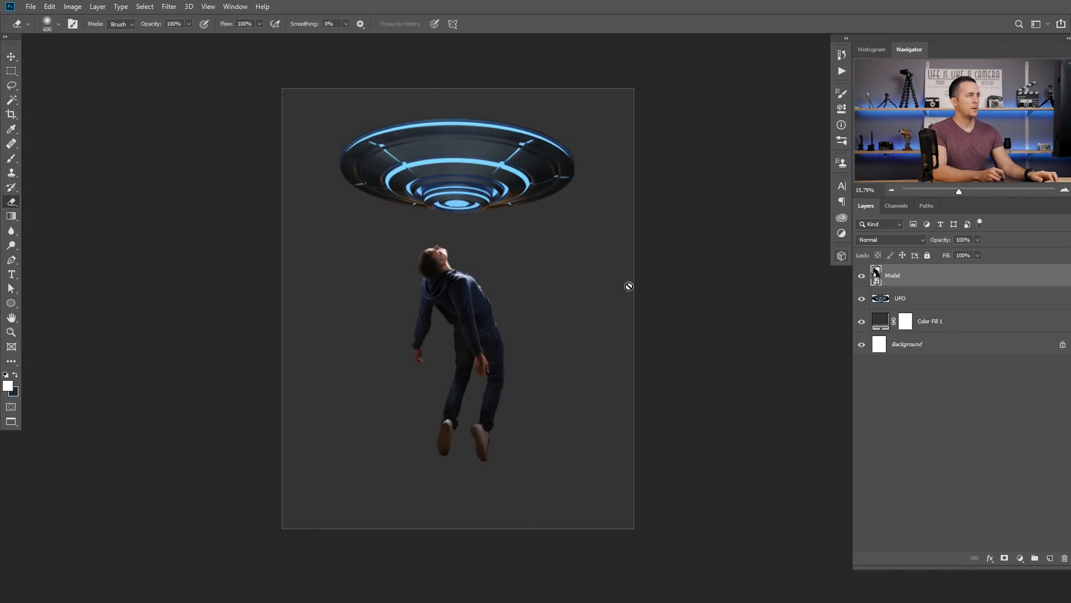
key(ctrl+t)
mouse_move(504, 243)
mouse_down()
mouse_move(474, 341)
mouse_move(526, 244)
mouse_up()
key(Return)
key(ctrl+t)
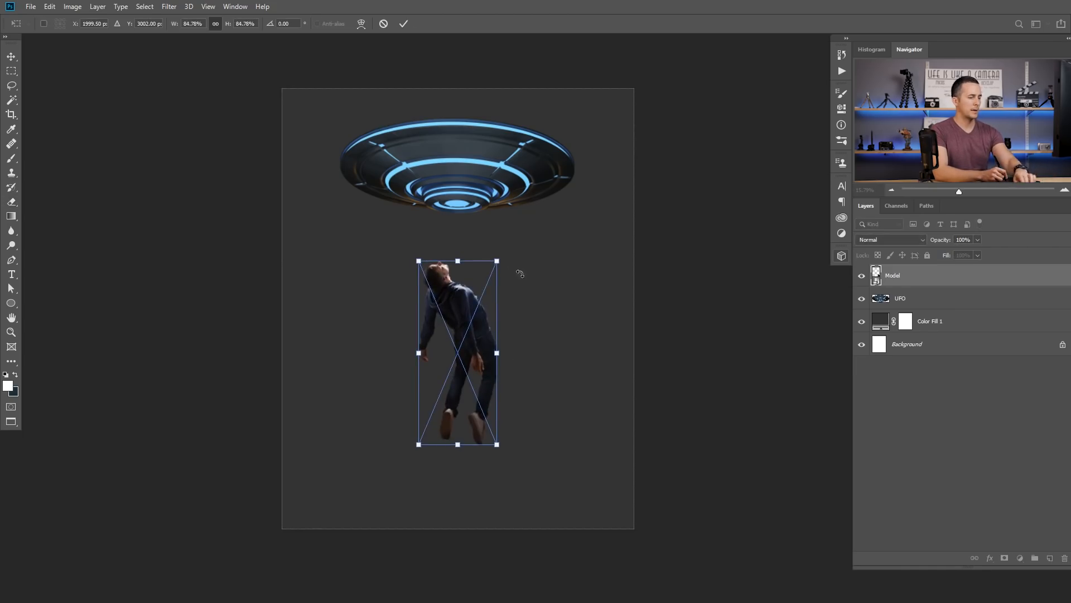
key(Return)
Step: Shrink the man to a tiny figure and place him far below the UFO, in the lower part of the canvas
drag(449, 283, 451, 315)
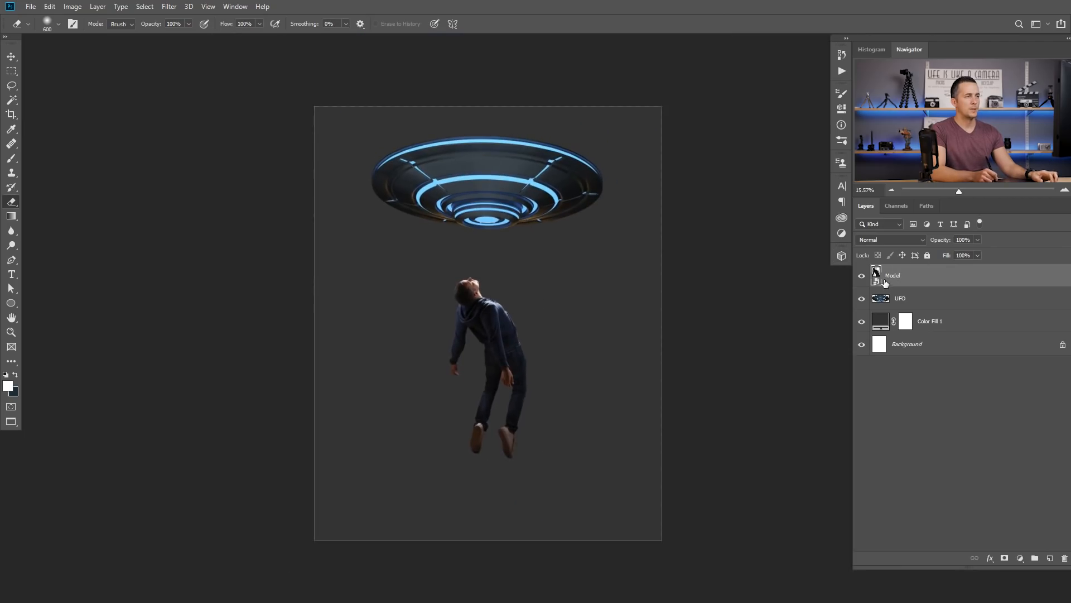
drag(507, 335, 504, 343)
key(ctrl+t)
drag(509, 273, 522, 339)
drag(441, 393, 516, 297)
drag(456, 285, 453, 272)
drag(472, 231, 488, 454)
key(Return)
Step: Enlarge the tiny man slightly with Free Transform, keeping him centred beneath the UFO
scroll(480, 281, down, 5)
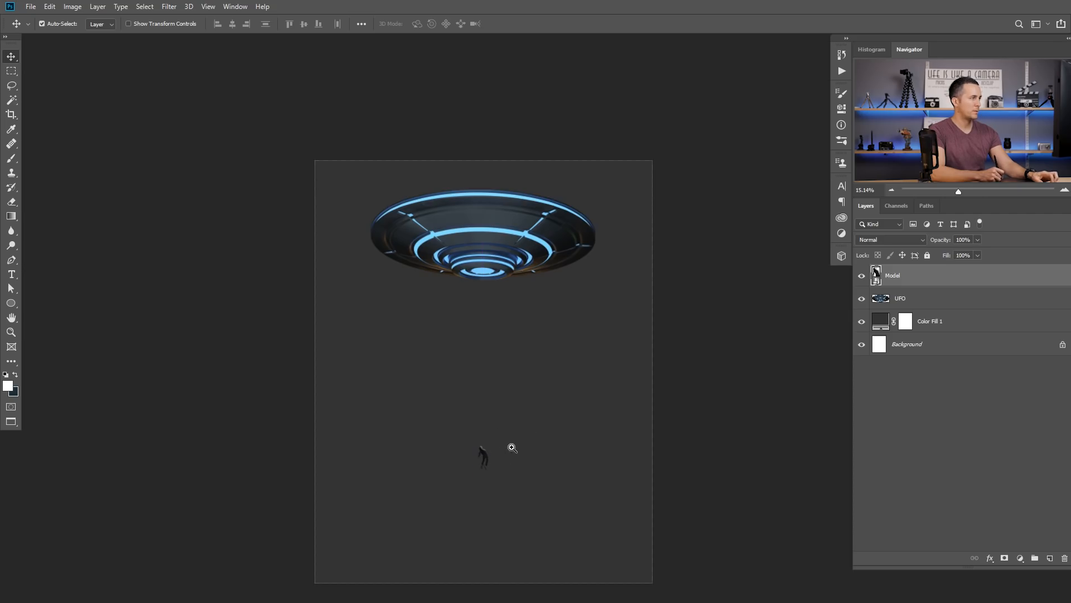
ctrl+click(512, 447)
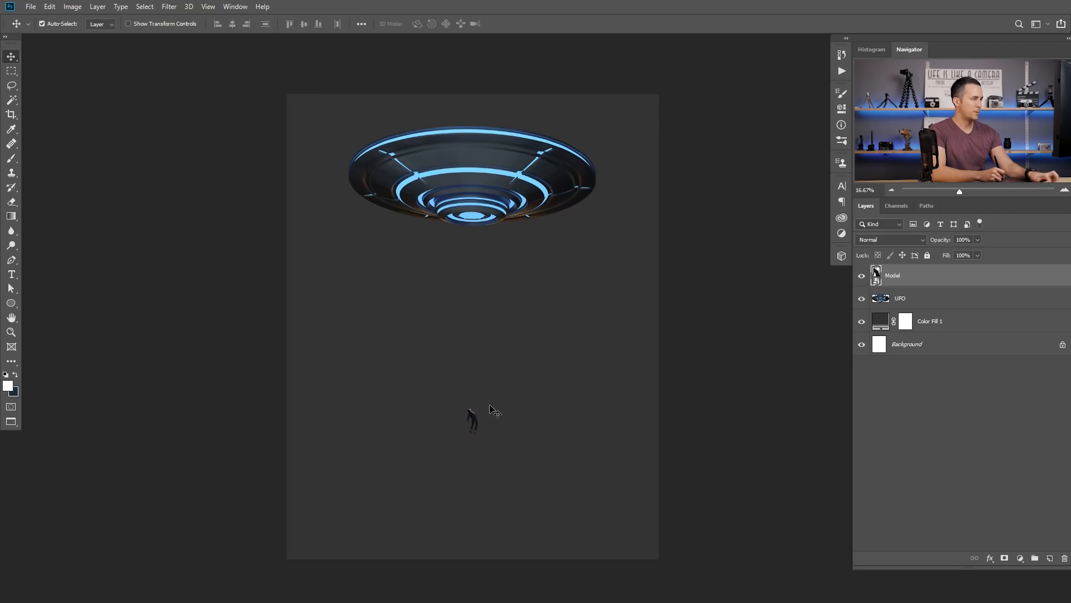
key(ctrl+t)
drag(483, 402, 483, 401)
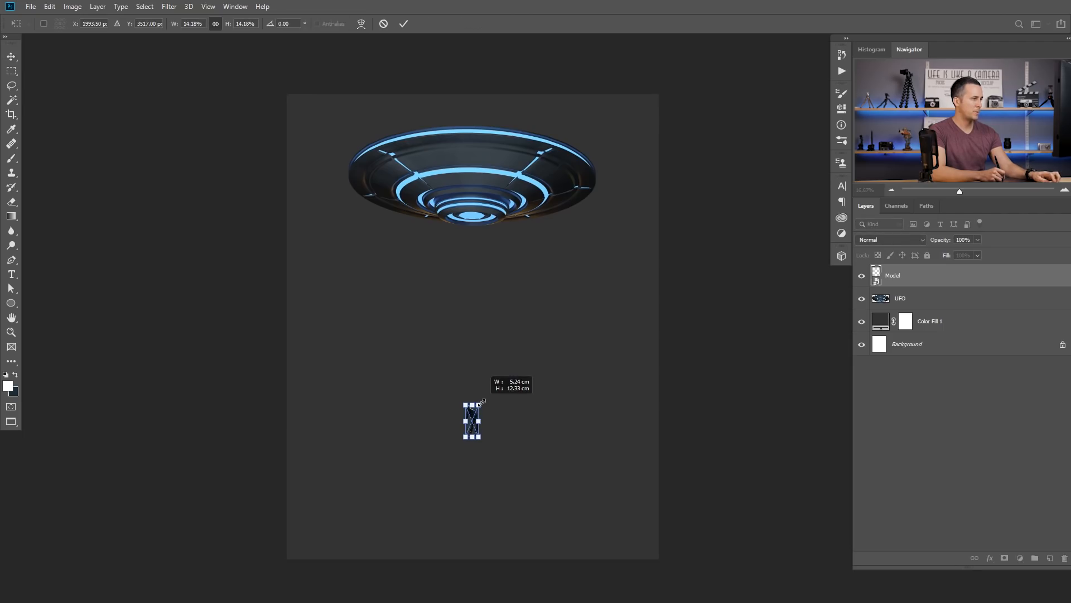
key(Return)
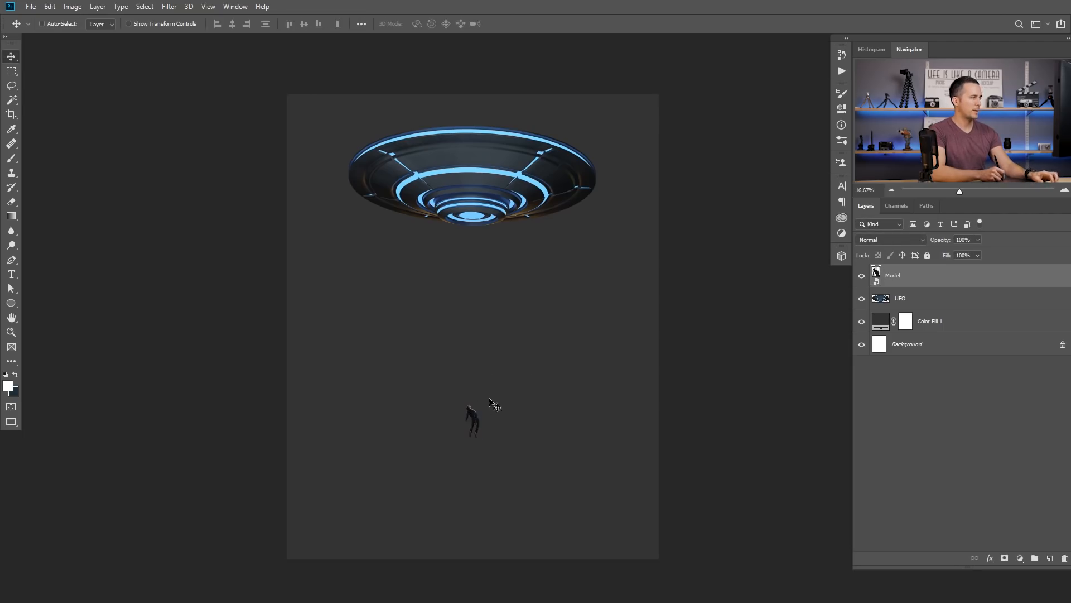
key(ctrl+t)
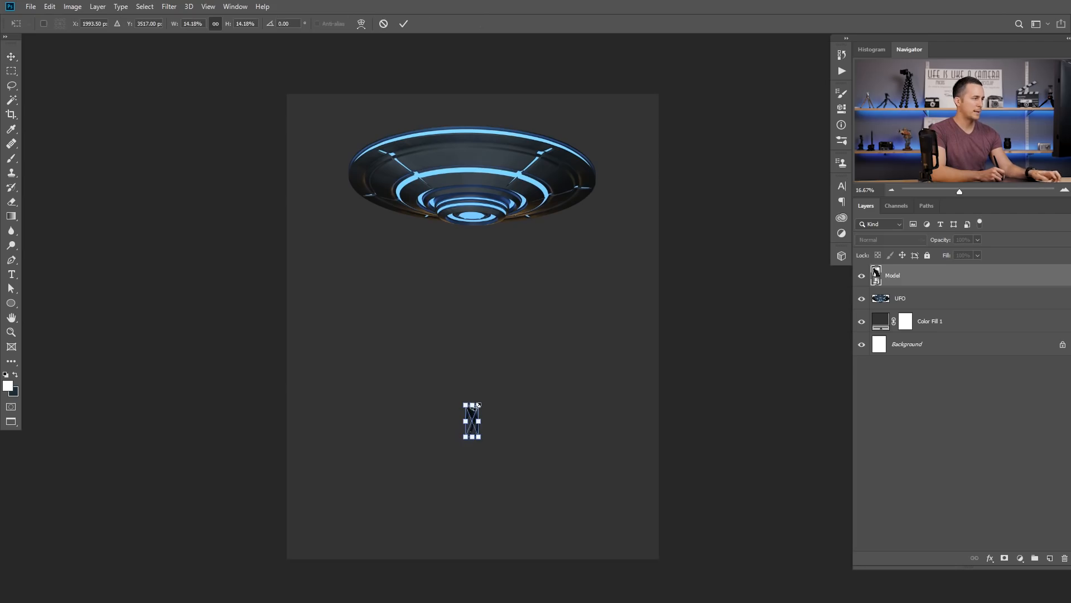
drag(480, 400, 484, 396)
key(Return)
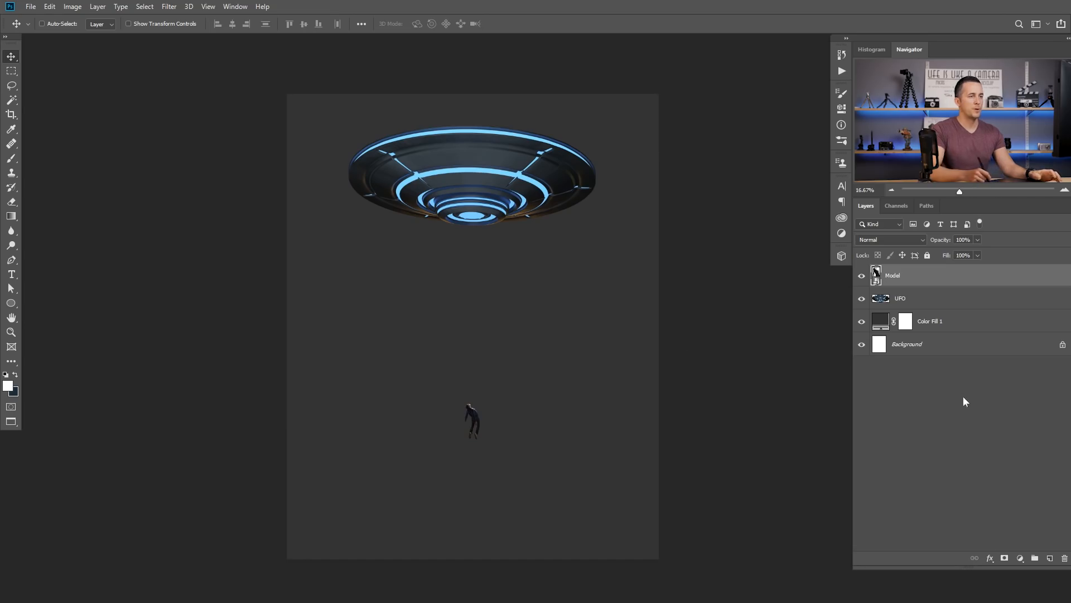
Step: Add a new layer between Model and UFO and name it Beam 01
click(1051, 558)
drag(880, 276, 932, 321)
double_click(905, 299)
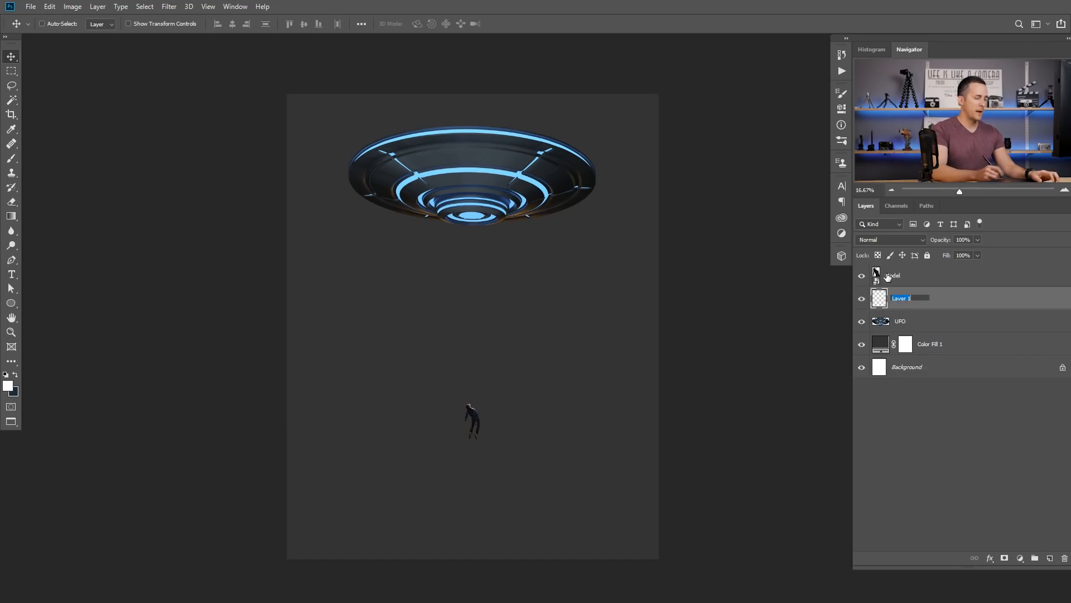
text(Beam 01)
key(Return)
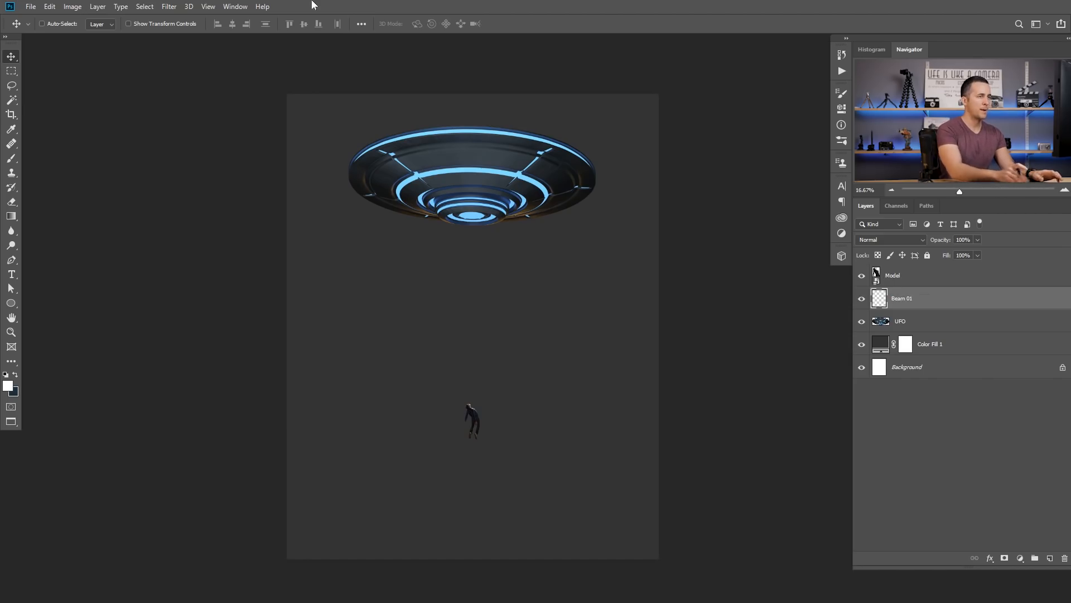
Step: Fill a narrow vertical rectangle from the UFO's centre to below the man with the UFO's light blue and deselect it
click(11, 71)
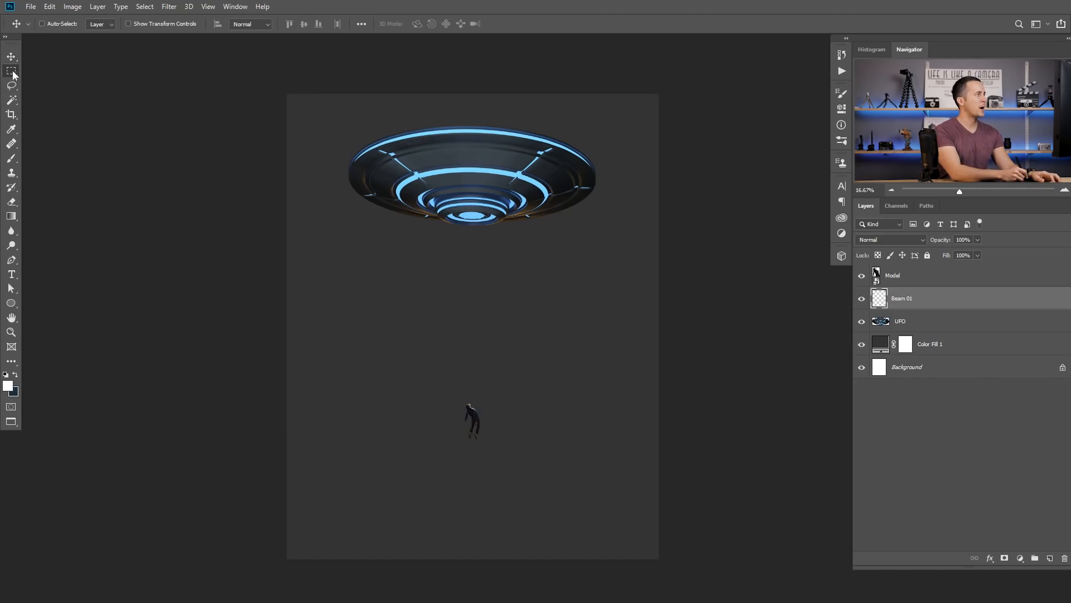
drag(459, 215, 485, 494)
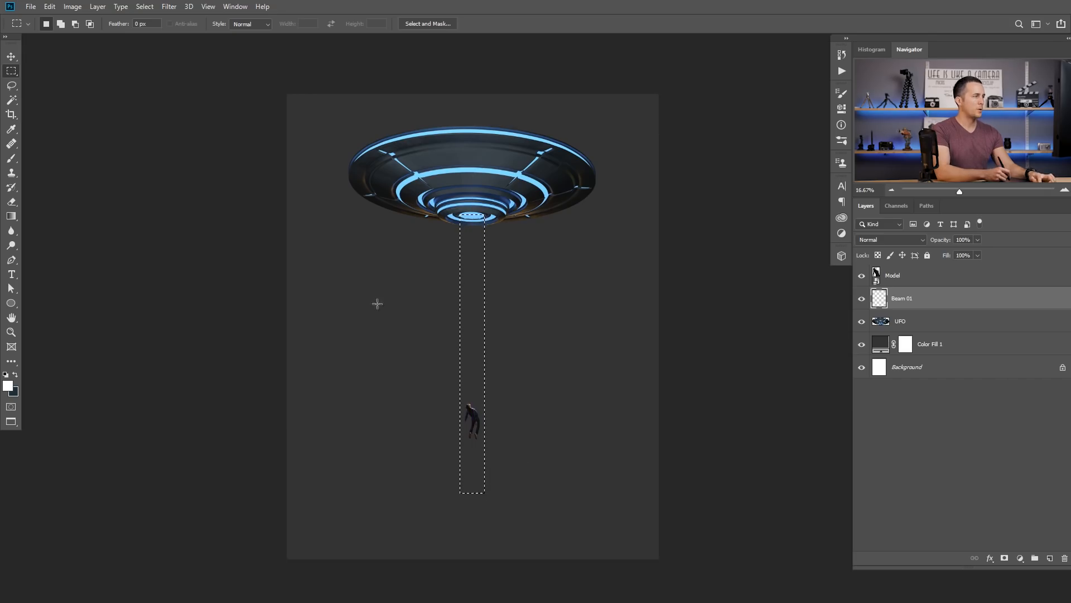
key(b)
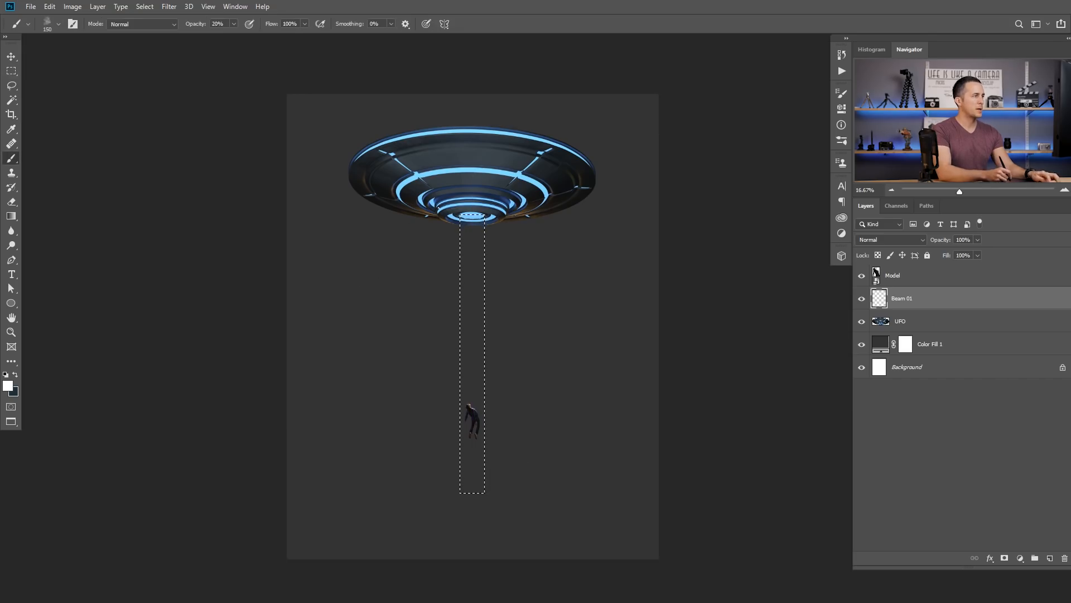
alt+click(474, 216)
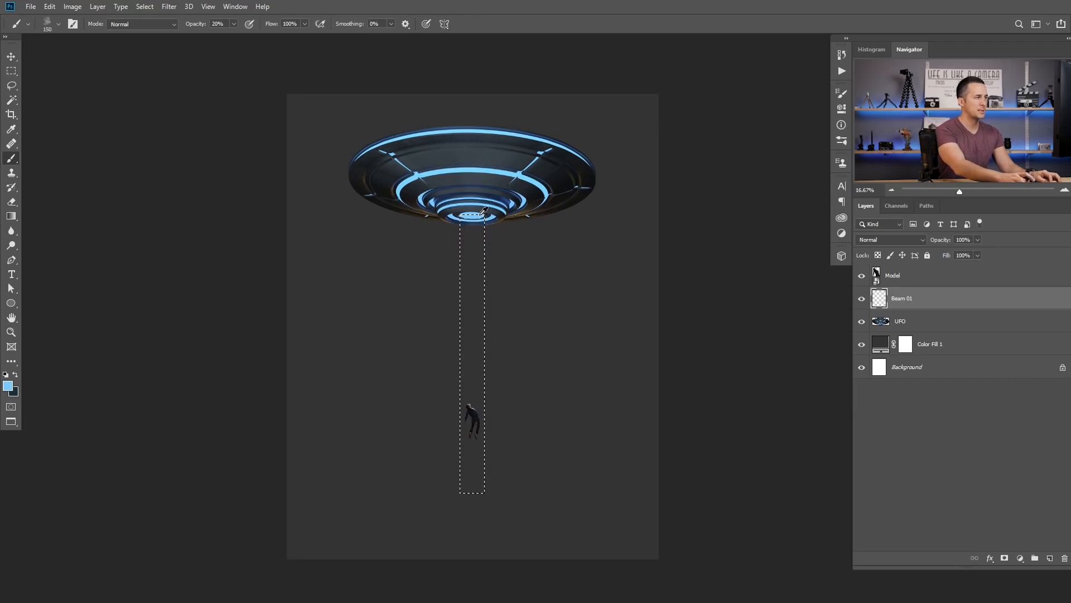
key(alt+BackSpace)
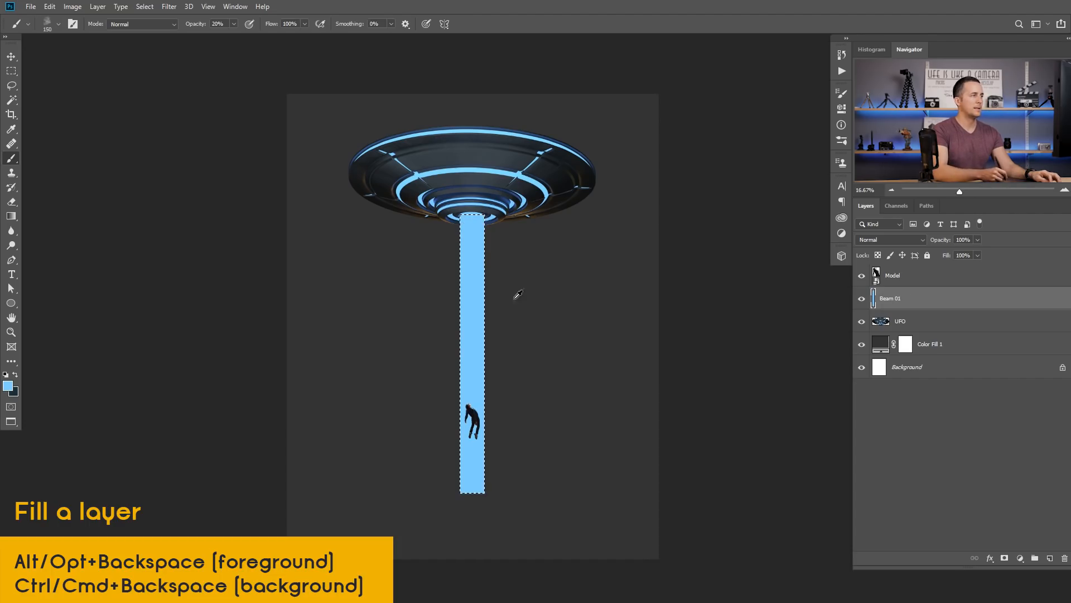
key(v)
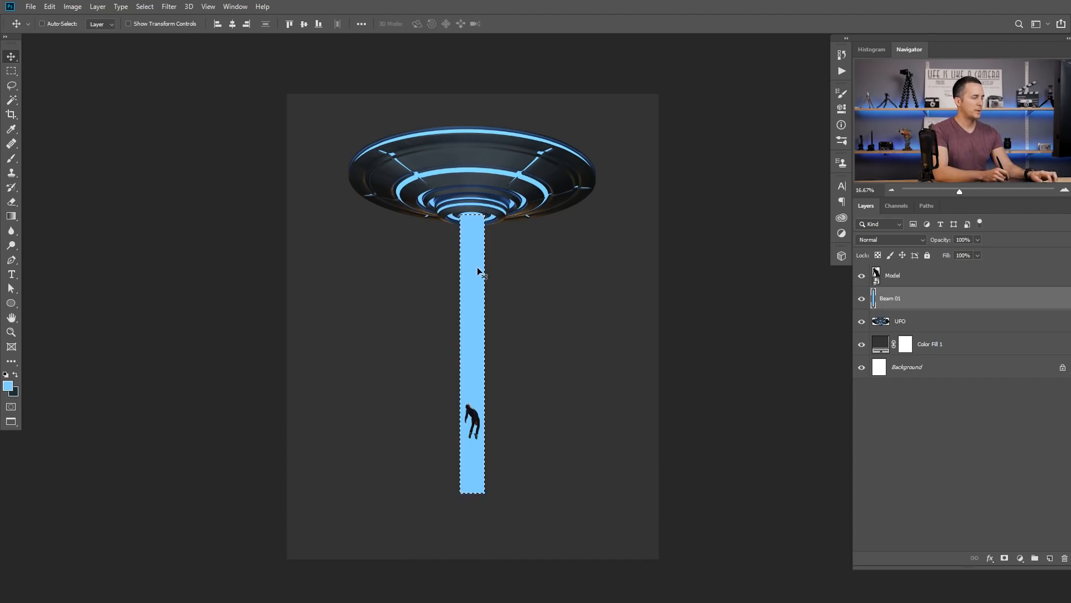
key(ctrl+d)
Step: Align the horizontal centres of the Model, Beam 01, UFO and Color Fill 1 layers
drag(478, 267, 458, 313)
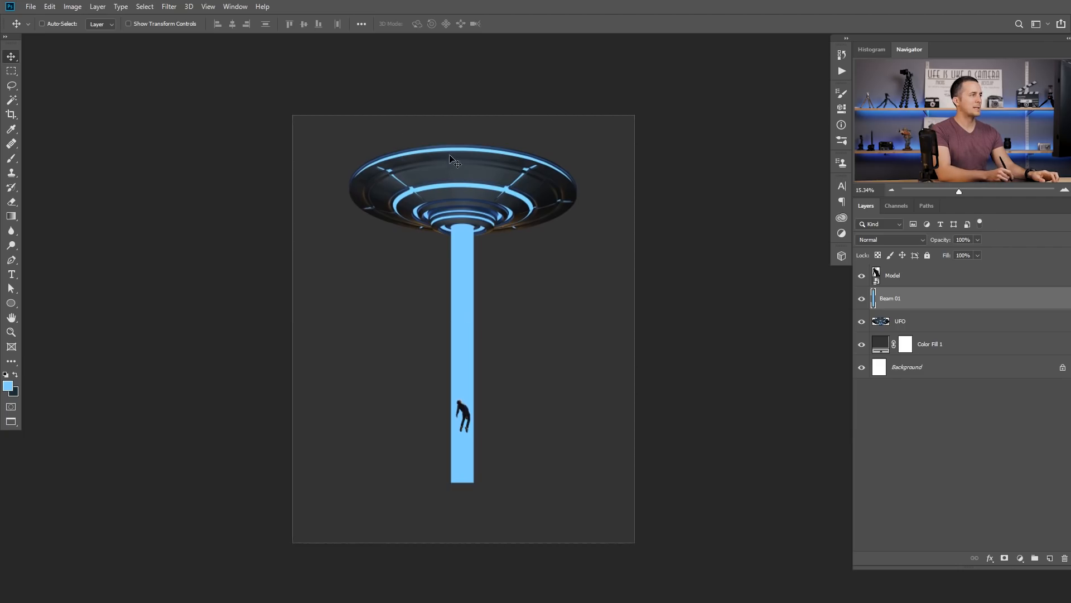
click(934, 279)
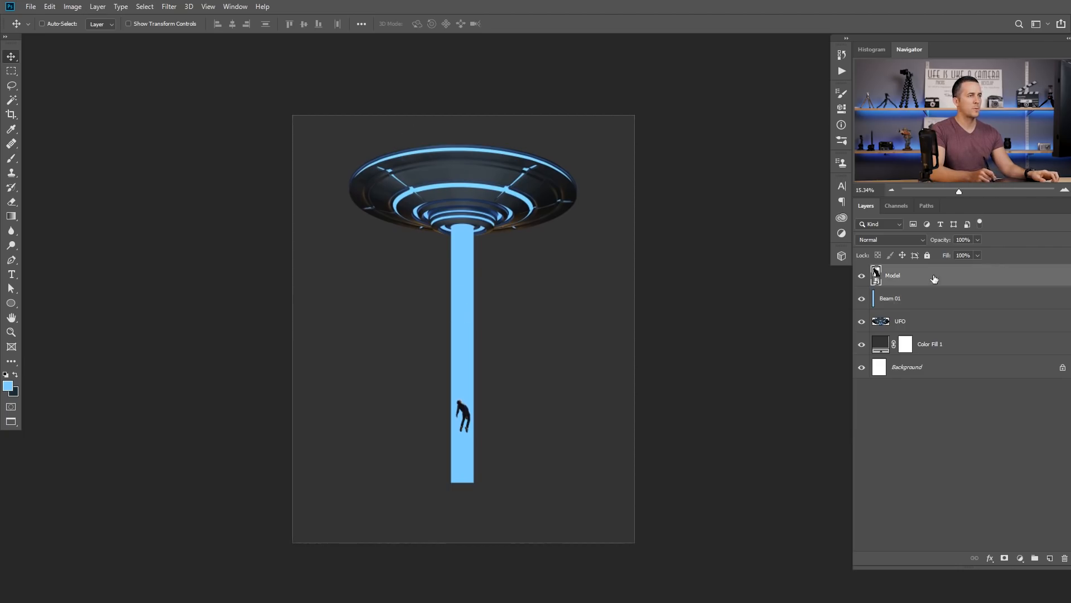
shift+click(927, 343)
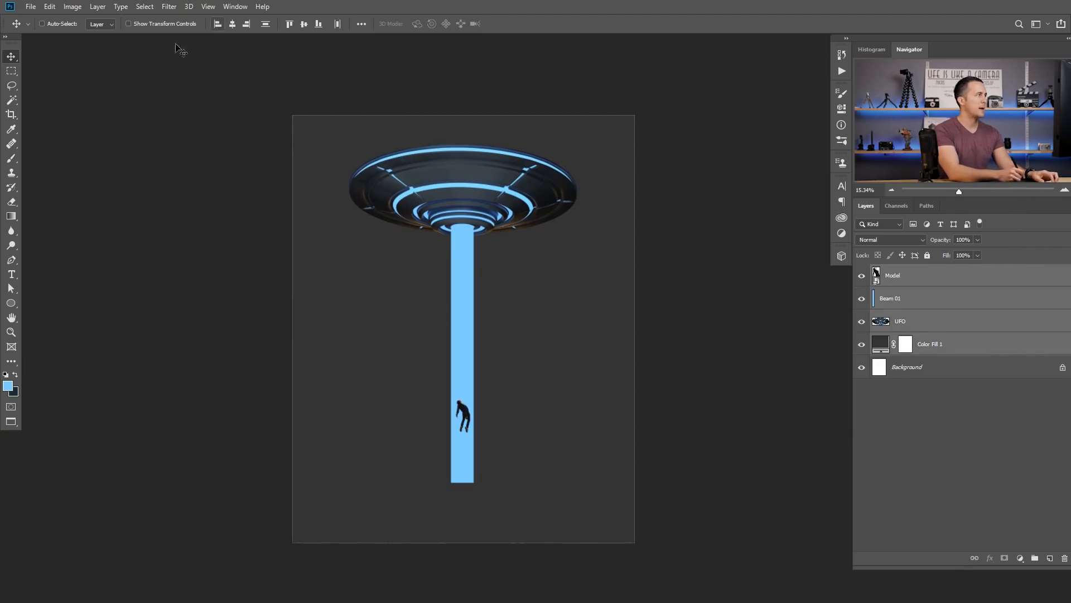
click(233, 25)
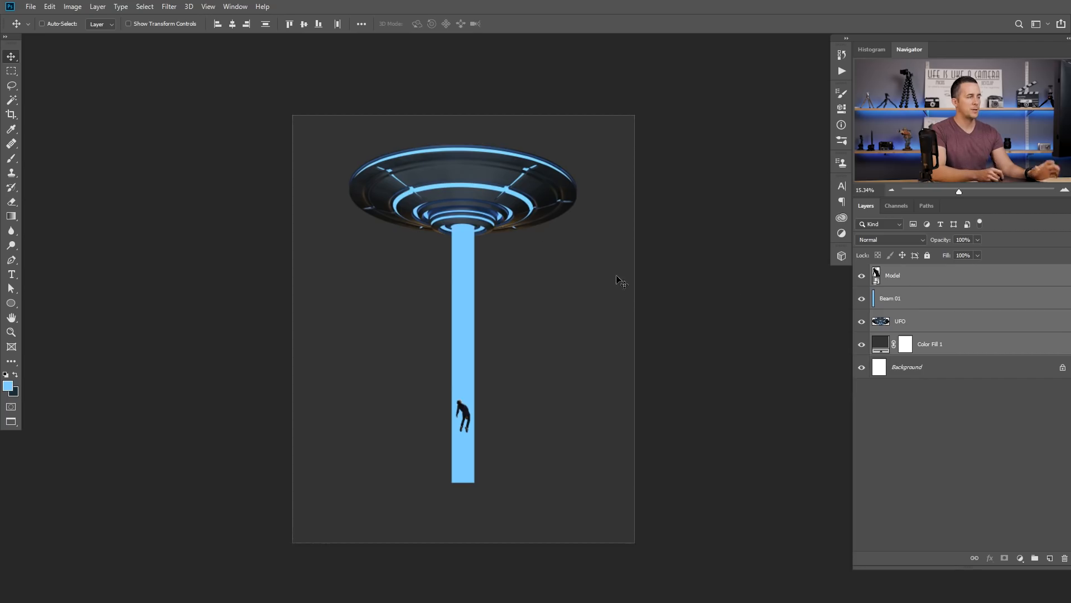
Step: Add a new layer between Model and Beam 01 and name it Beam 02
click(947, 295)
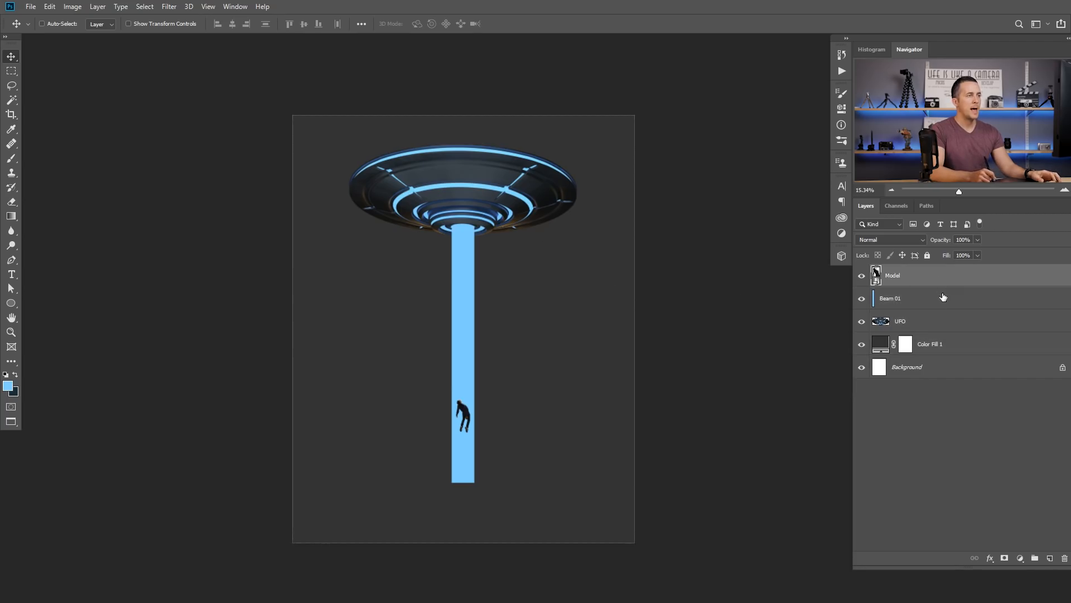
click(1050, 559)
double_click(899, 298)
text(Be)
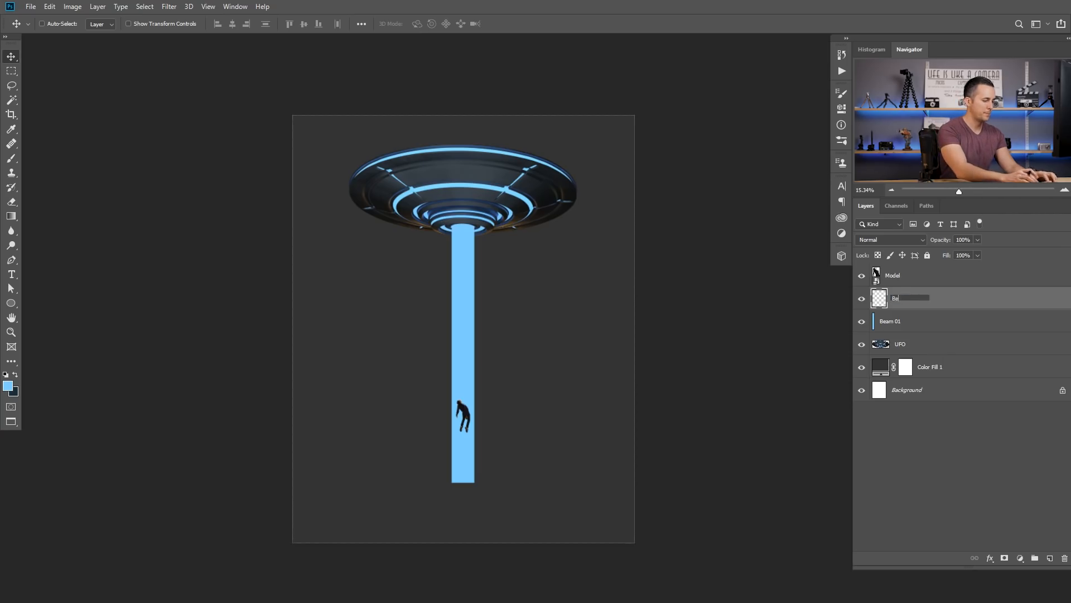
text(am o02)
key(Return)
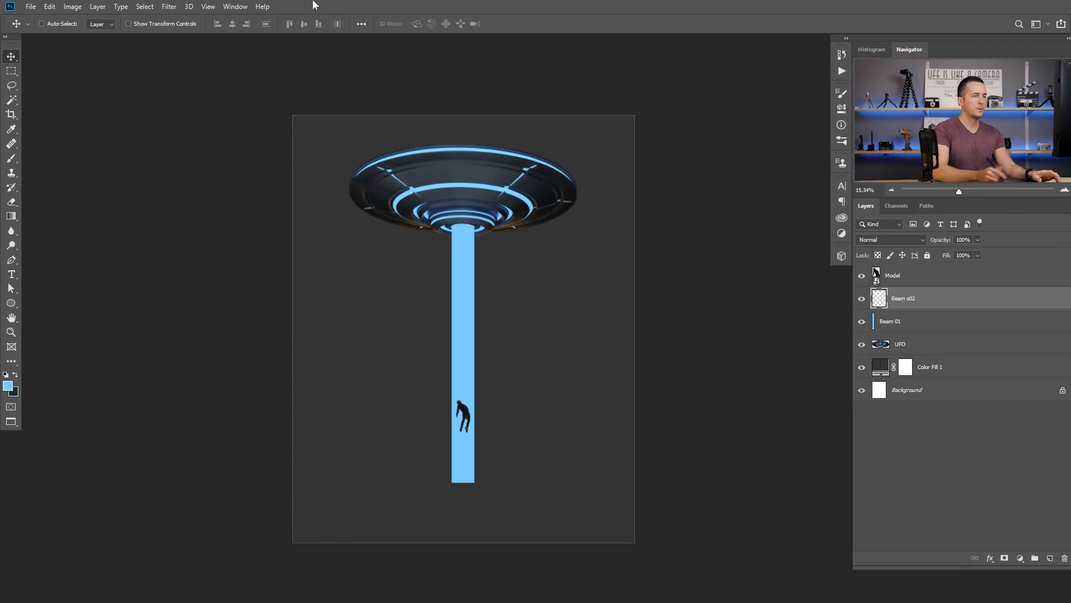
click(911, 300)
key(BackSpace)
key(Return)
Step: Fill a wider rectangle around the narrow beam, from the UFO's underside to the beam's lower end, with light blue and deselect it
key(m)
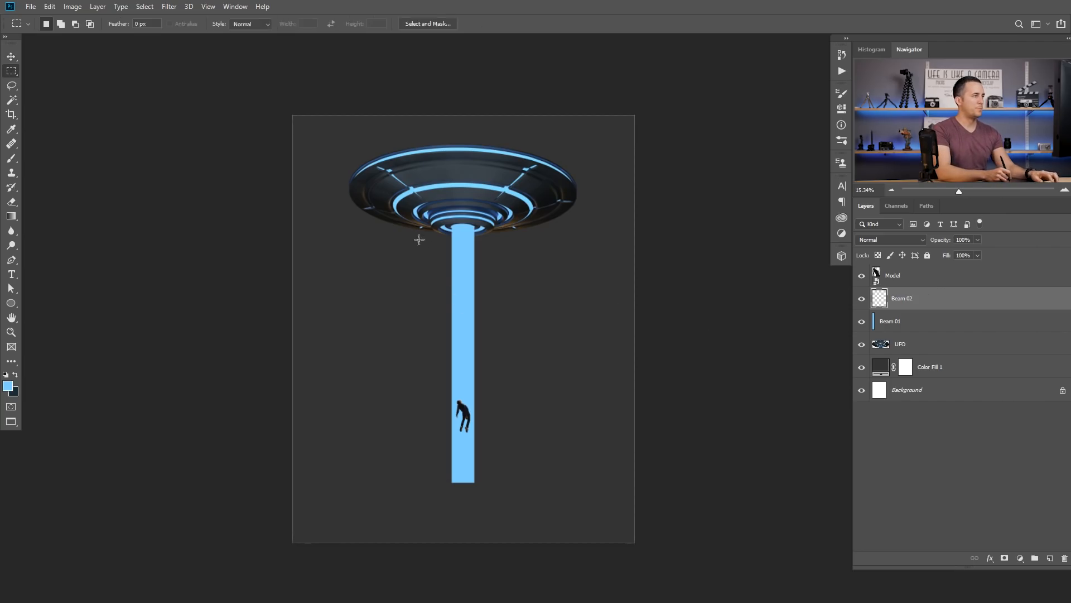
drag(428, 216, 500, 424)
drag(500, 437, 501, 482)
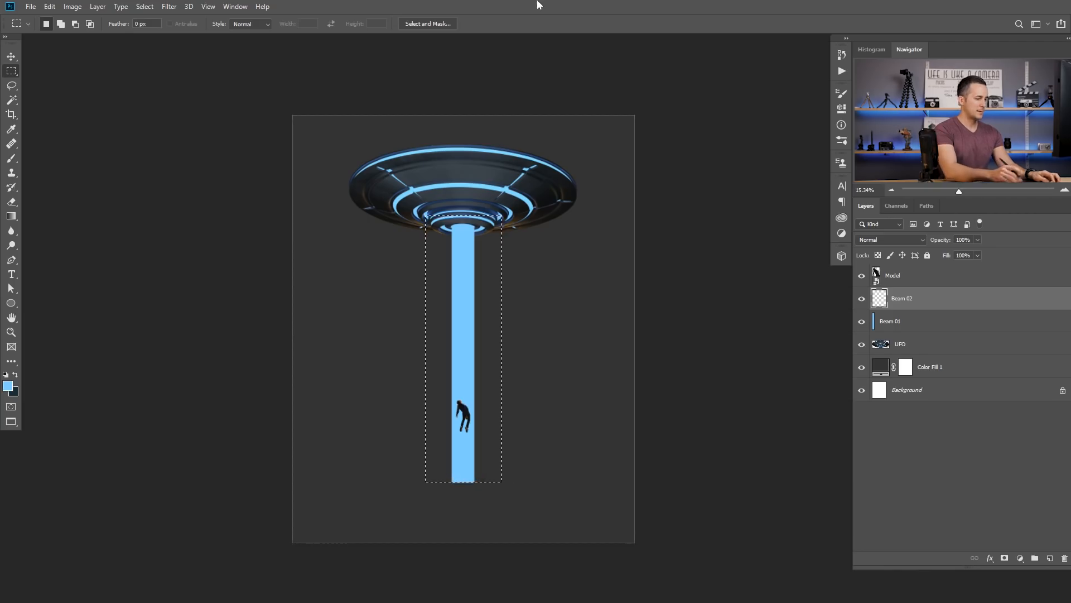
key(alt+BackSpace)
key(ctrl+d)
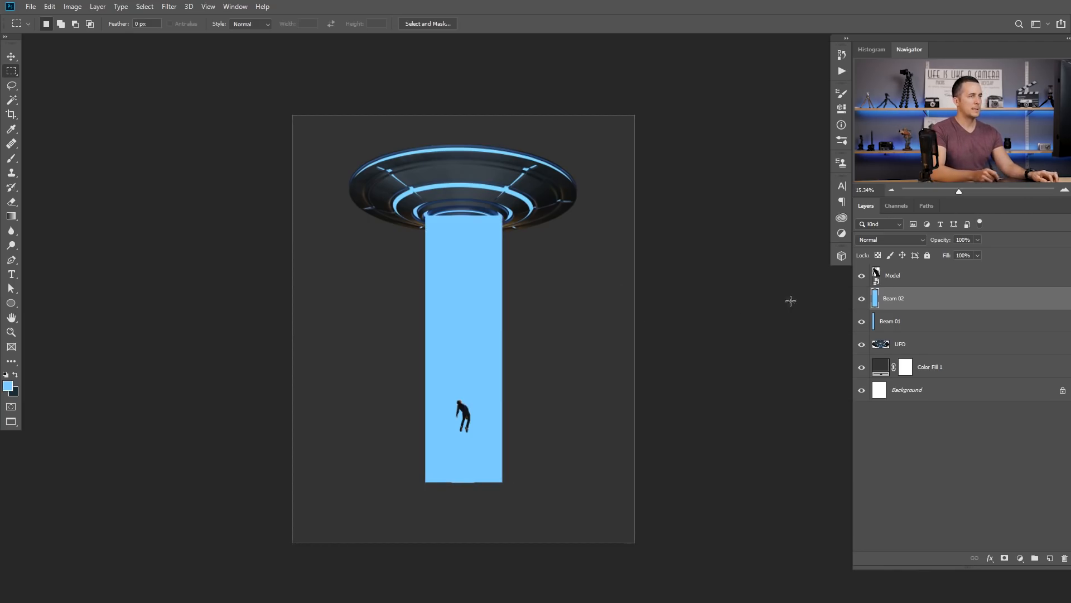
Step: Place the Beam 02 layer below Beam 01 and lower its opacity to 38%
drag(903, 304, 905, 328)
drag(942, 242, 916, 255)
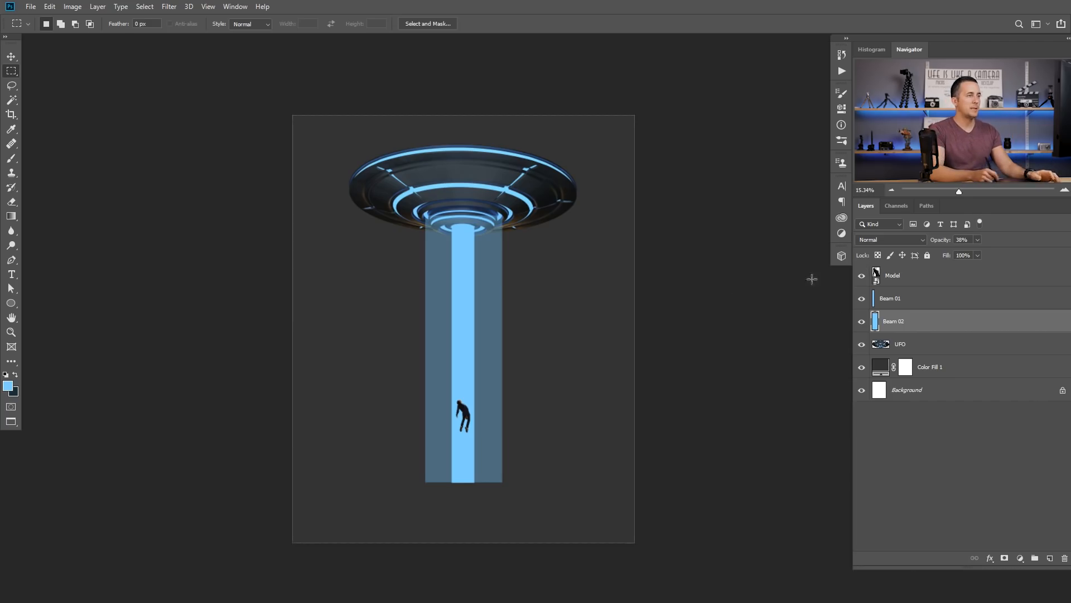
Step: Hide Beam 01 and apply a Gaussian Blur with a radius of 124.4 pixels to Beam 02
click(862, 299)
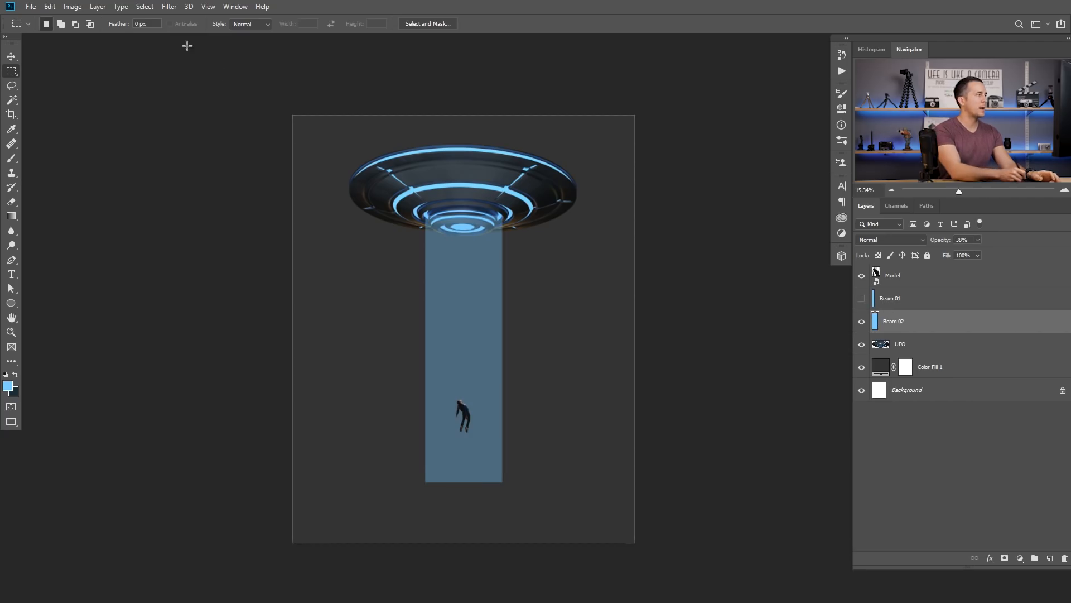
click(170, 6)
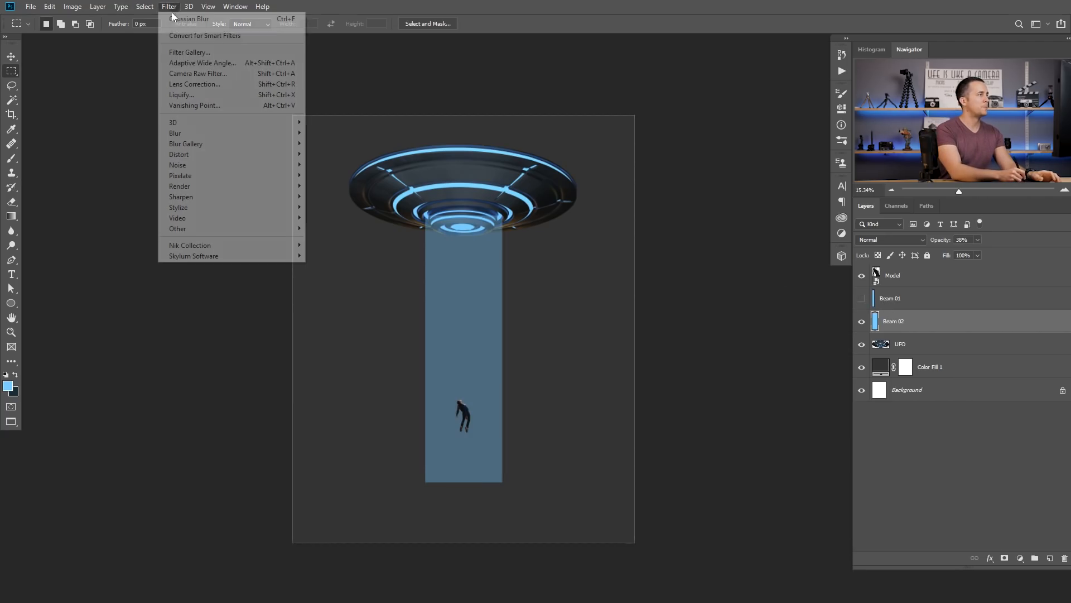
mouse_move(215, 134)
click(351, 175)
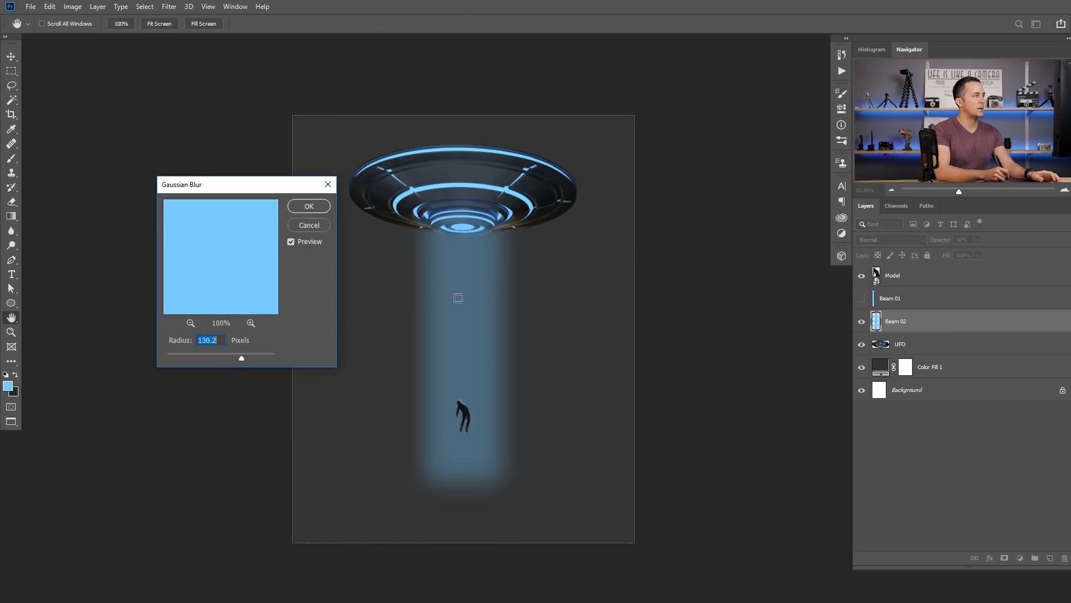
drag(281, 193, 238, 211)
drag(189, 374, 198, 374)
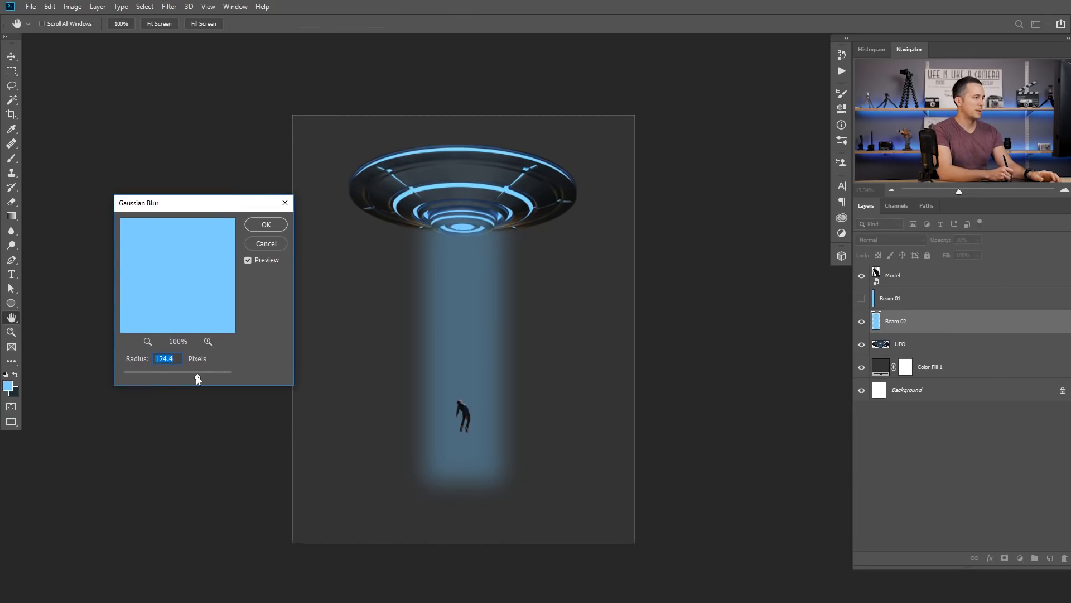
click(278, 227)
Step: Narrow Beam 02 slightly from both sides with Free Transform and set its opacity to 41%
drag(465, 310, 484, 318)
key(ctrl+t)
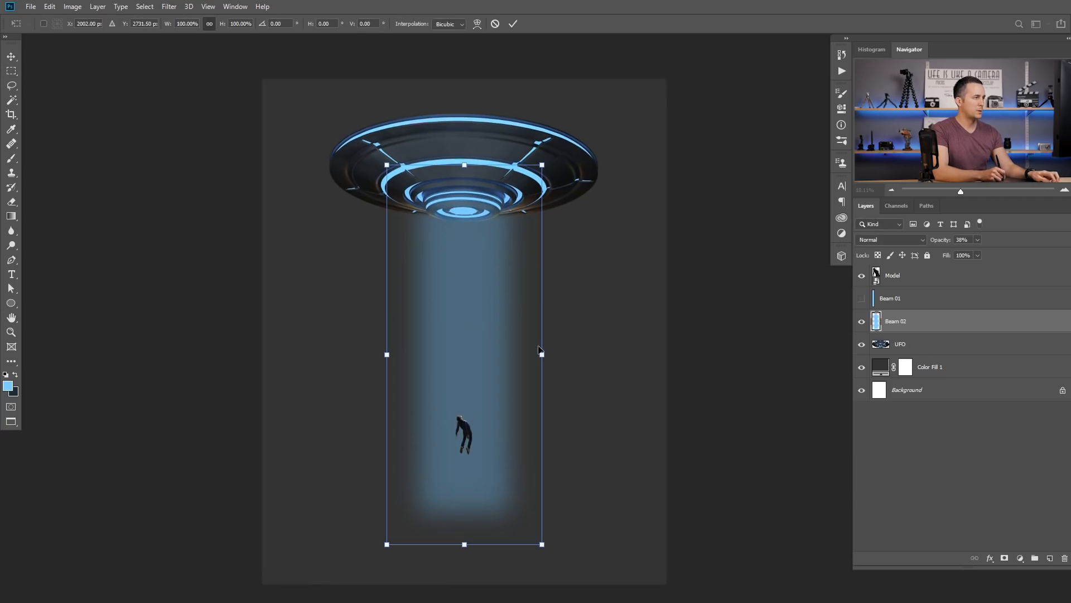
drag(541, 353, 537, 354)
drag(387, 354, 388, 354)
drag(537, 354, 533, 354)
key(Return)
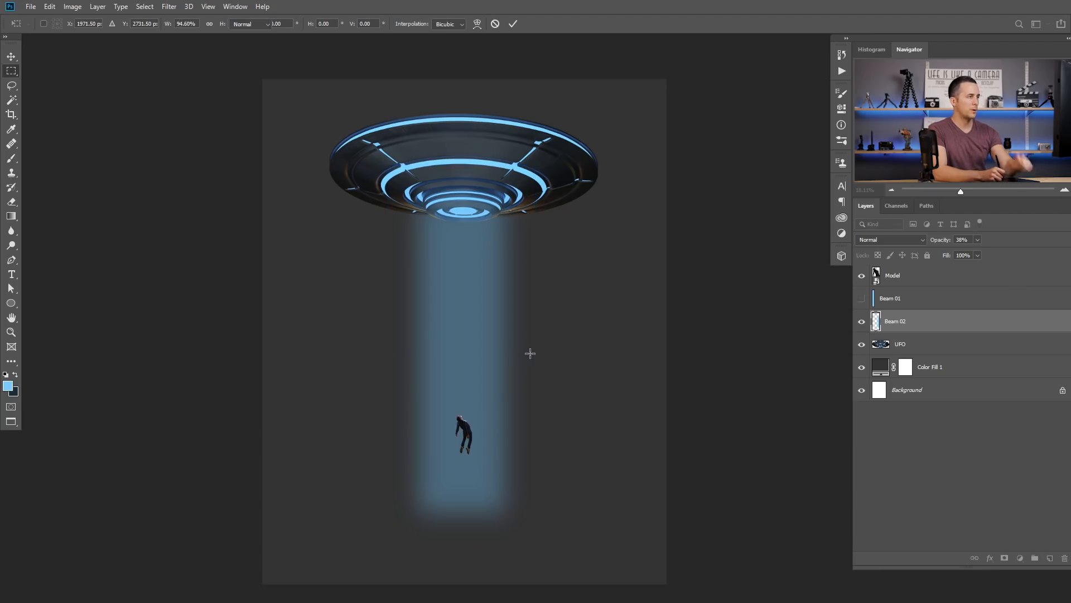
drag(949, 241, 943, 243)
drag(539, 387, 542, 367)
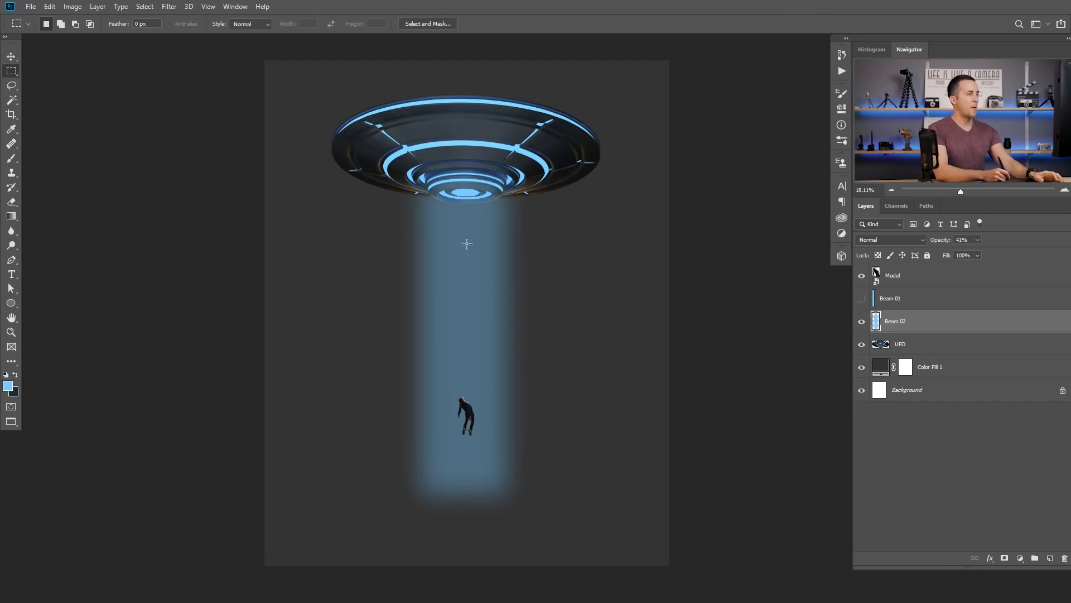
Step: Add a new layer above Beam 02 and name it Beam 03
click(1050, 558)
double_click(901, 321)
text(Beam 03)
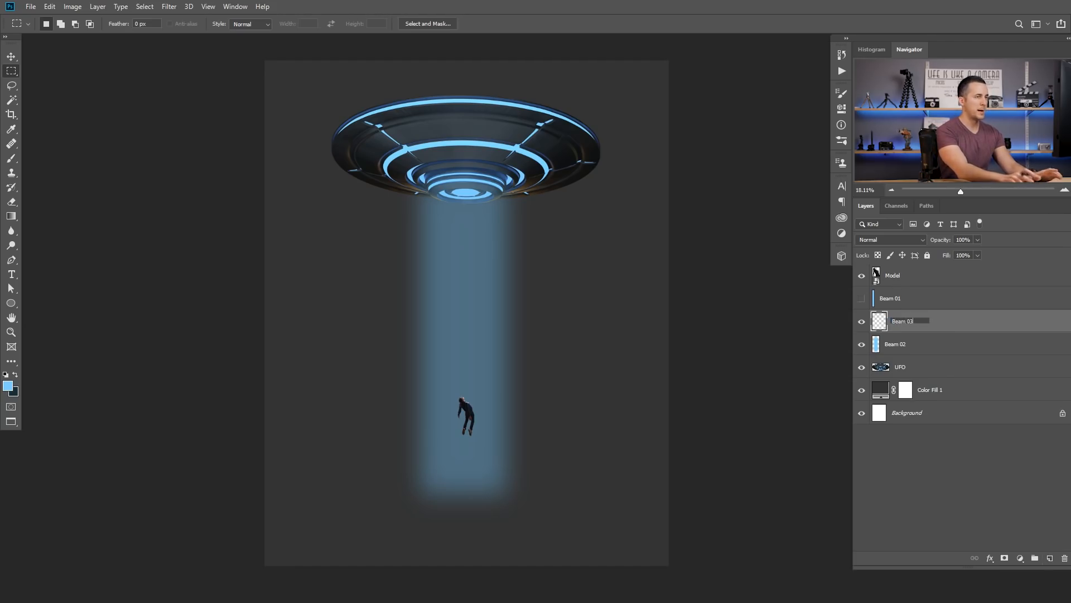
key(Return)
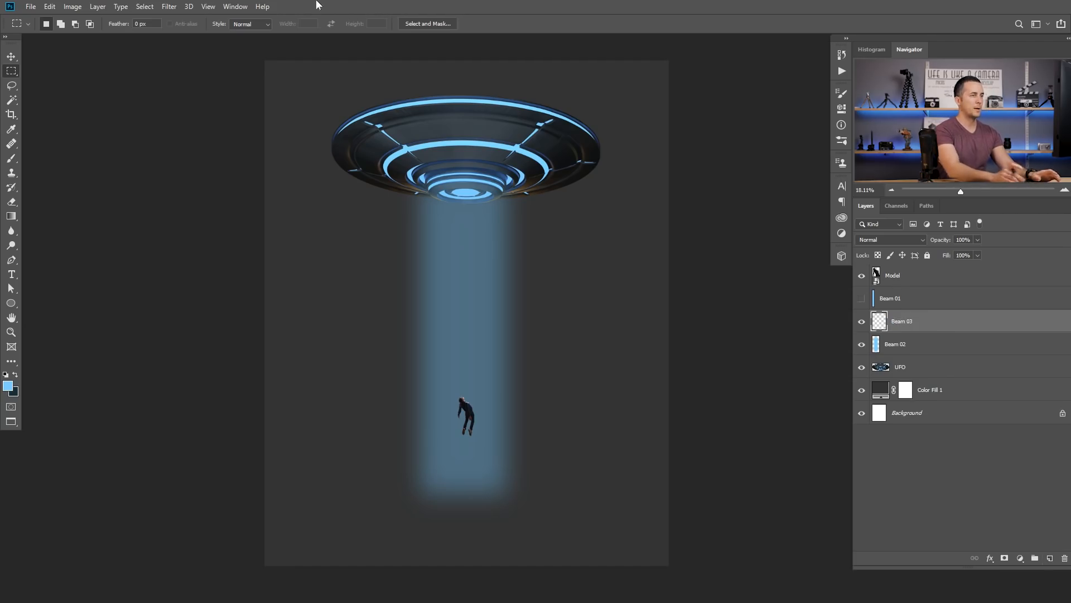
Step: Choose the Cloud/Dust 02 brush from the Cloud-Dust Brushes for painting on Beam 03
key(b)
right_click(461, 289)
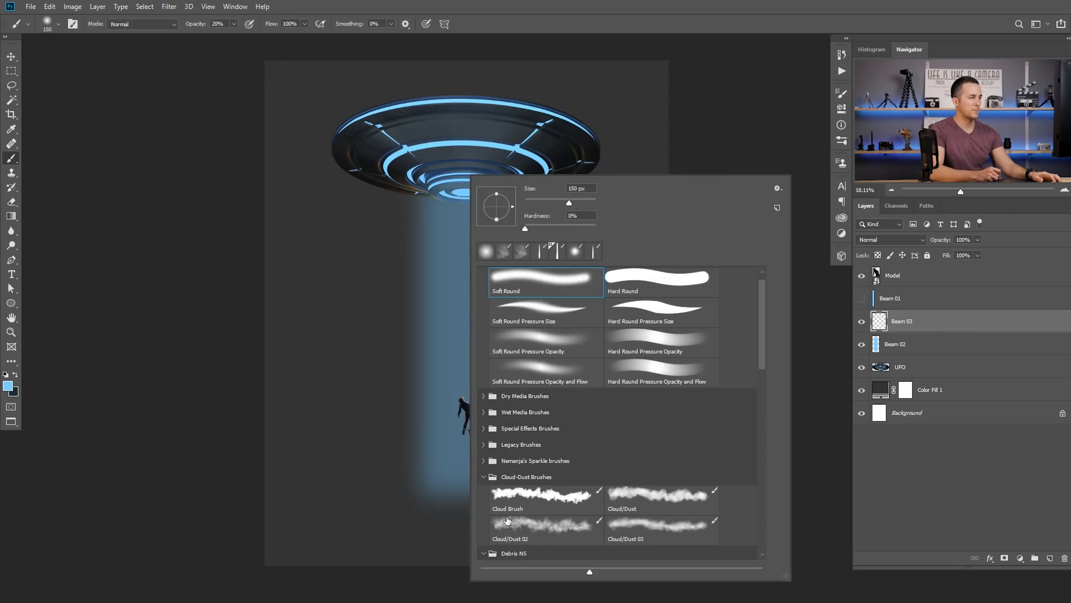
click(540, 530)
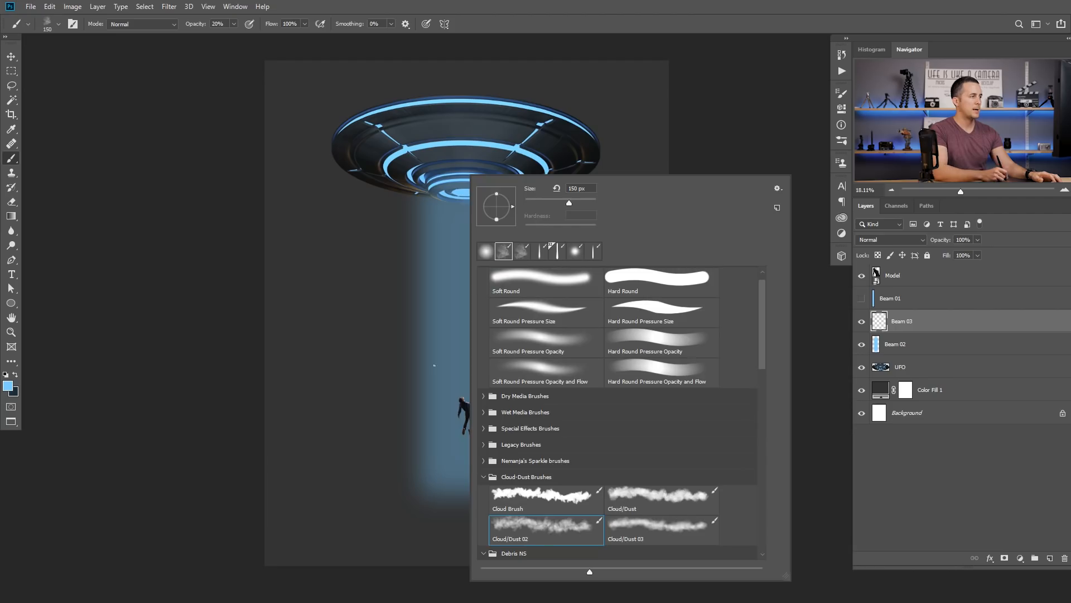
drag(447, 255, 466, 397)
key(ctrl+z)
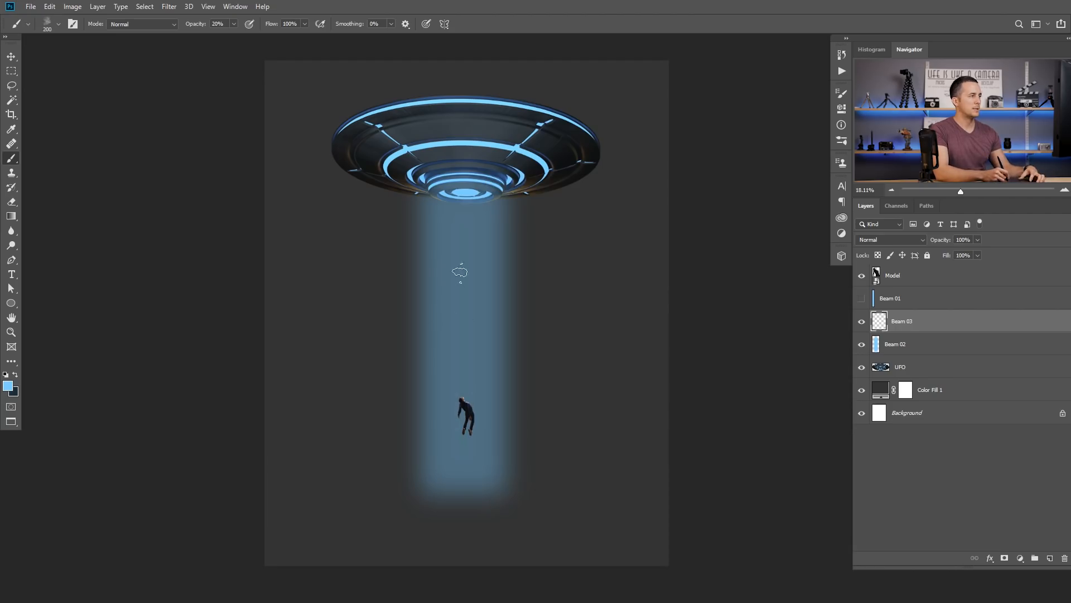
drag(464, 258, 468, 485)
key(ctrl+z)
drag(463, 207, 468, 455)
key(ctrl+z)
Step: Paint light blue cloud texture down the beam with a 600 px brush, adding darker blue mist over it and across the ground
mouse_move(466, 194)
mouse_down()
mouse_move(453, 224)
mouse_move(486, 466)
mouse_move(485, 446)
mouse_up()
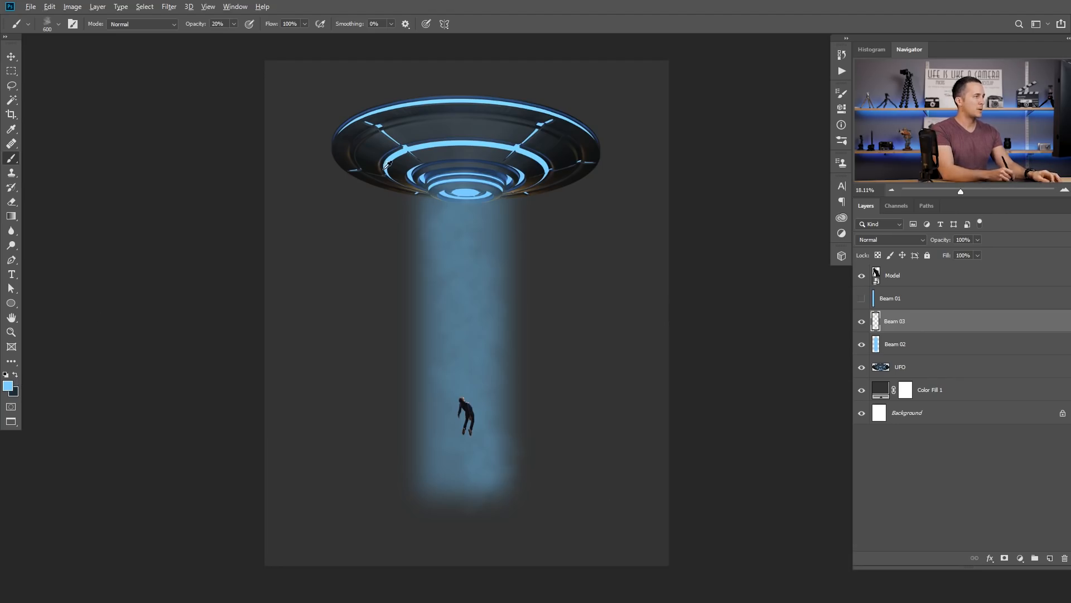
drag(433, 174, 433, 173)
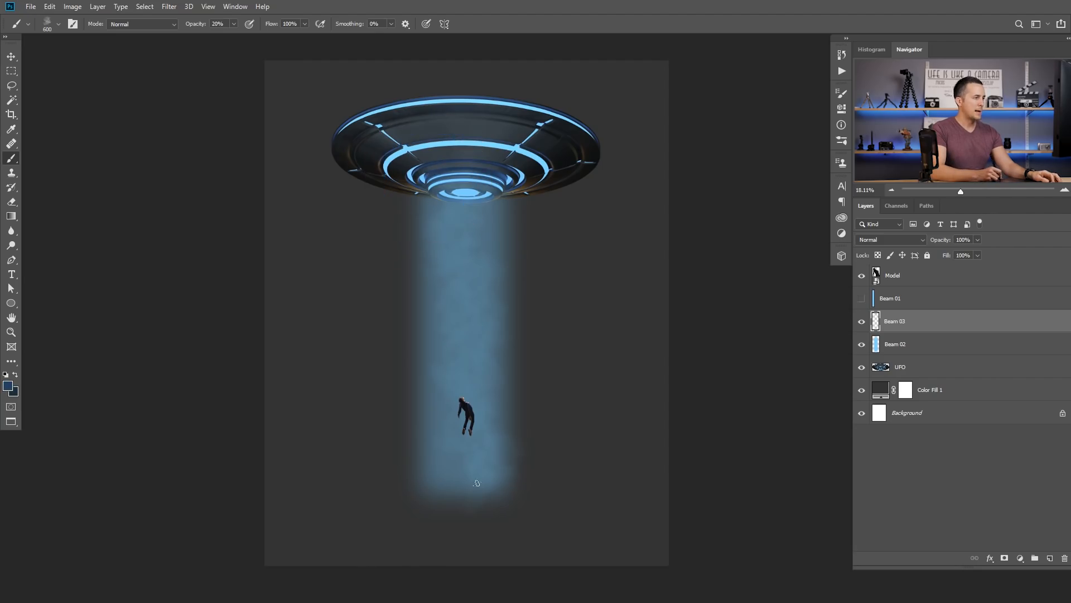
mouse_move(472, 490)
mouse_down()
mouse_move(459, 472)
mouse_move(460, 246)
mouse_up()
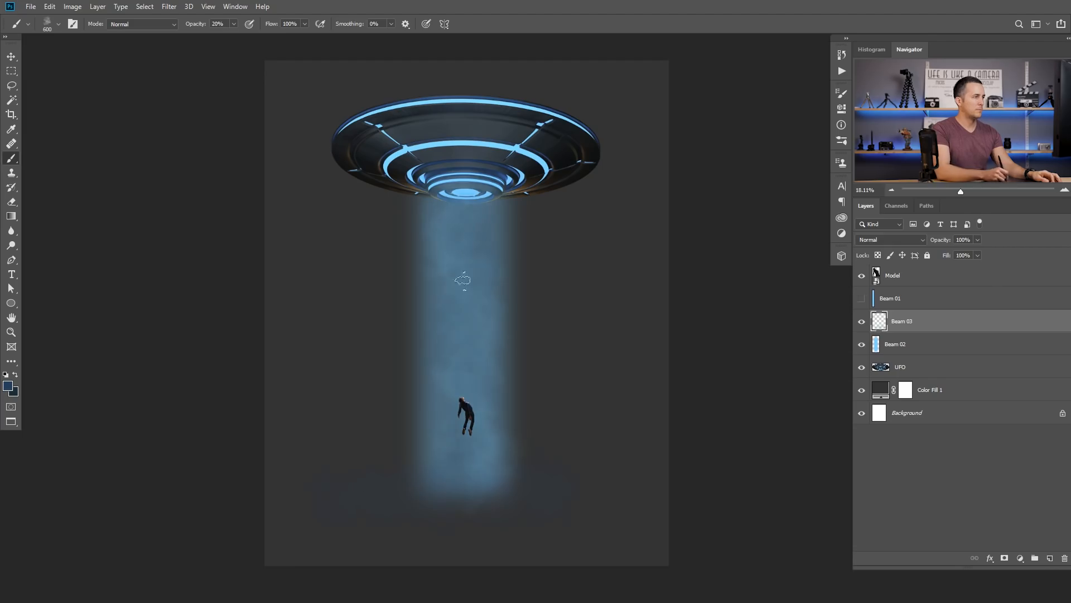
mouse_move(470, 486)
mouse_down()
mouse_move(364, 521)
mouse_move(441, 536)
mouse_move(577, 530)
mouse_move(651, 472)
mouse_up()
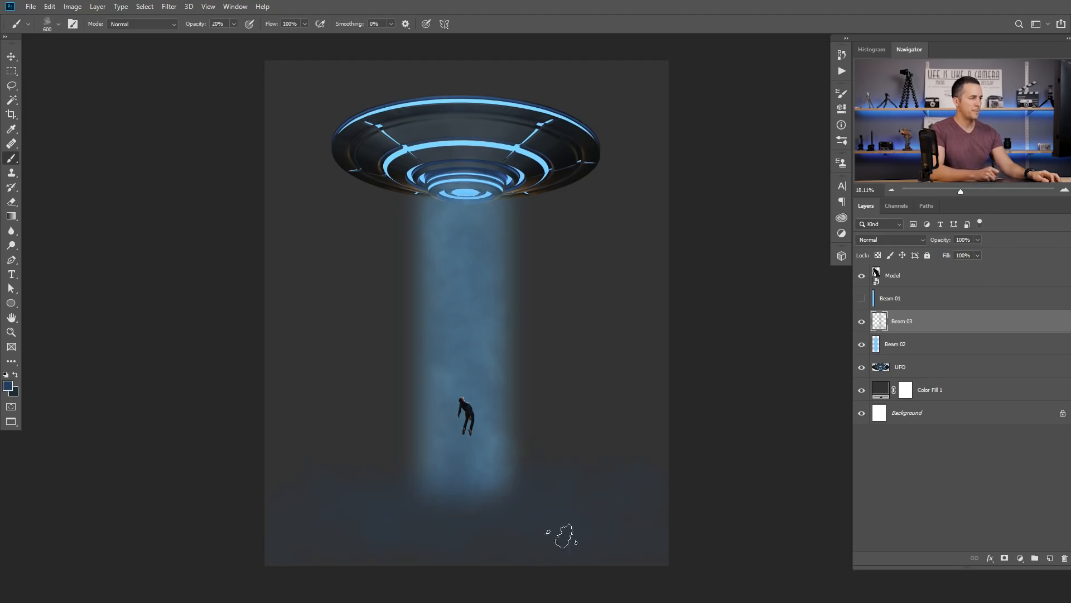
Step: Change the Color Fill 1 background colour to near-black #0e0e0e
double_click(880, 392)
click(545, 431)
mouse_move(541, 435)
mouse_down()
mouse_move(554, 439)
mouse_move(684, 313)
mouse_move(667, 325)
mouse_move(661, 378)
mouse_move(657, 364)
mouse_move(550, 371)
mouse_move(542, 435)
mouse_move(562, 360)
mouse_move(537, 453)
mouse_move(538, 439)
mouse_up()
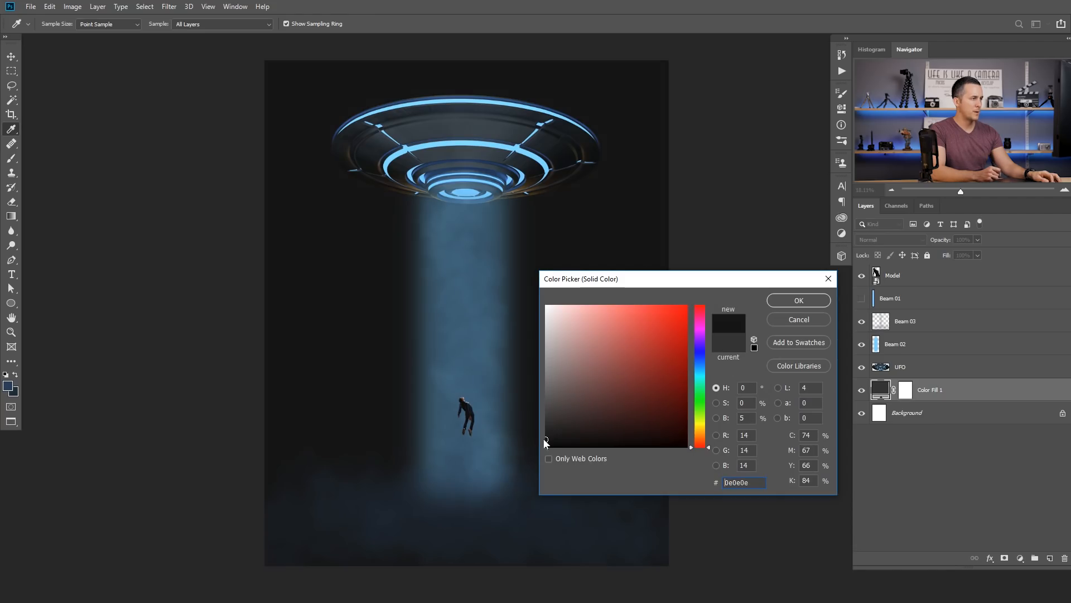
click(799, 301)
Step: Build up the dark blue mist along the ground and beam on Beam 03 with the cloud brush at 1000 and 600 px
key(b)
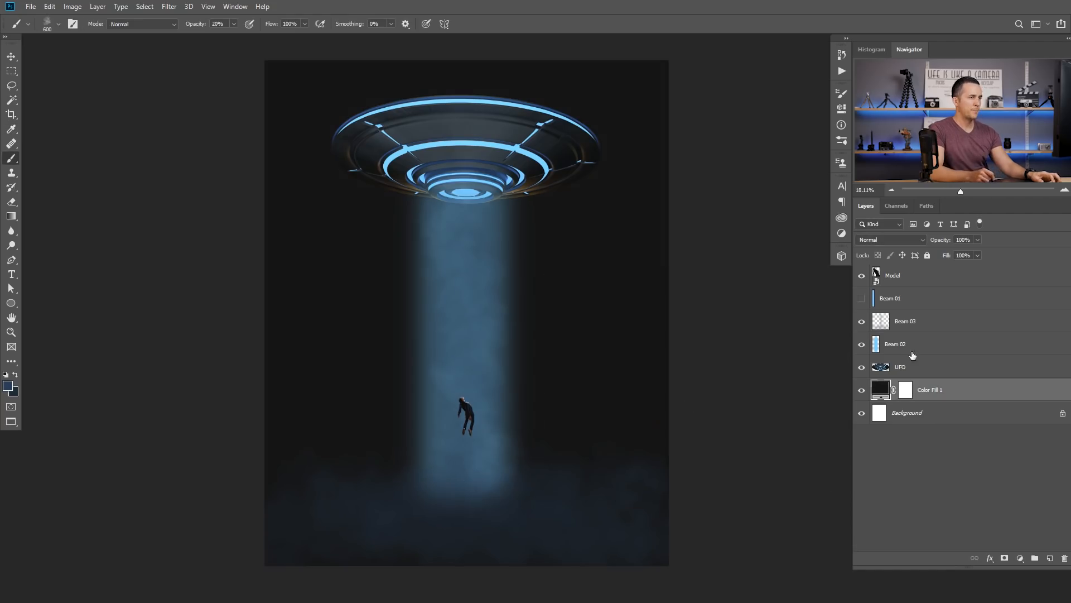
click(887, 323)
key(bracketright)
key(bracketright)
key(bracketright)
key(bracketright)
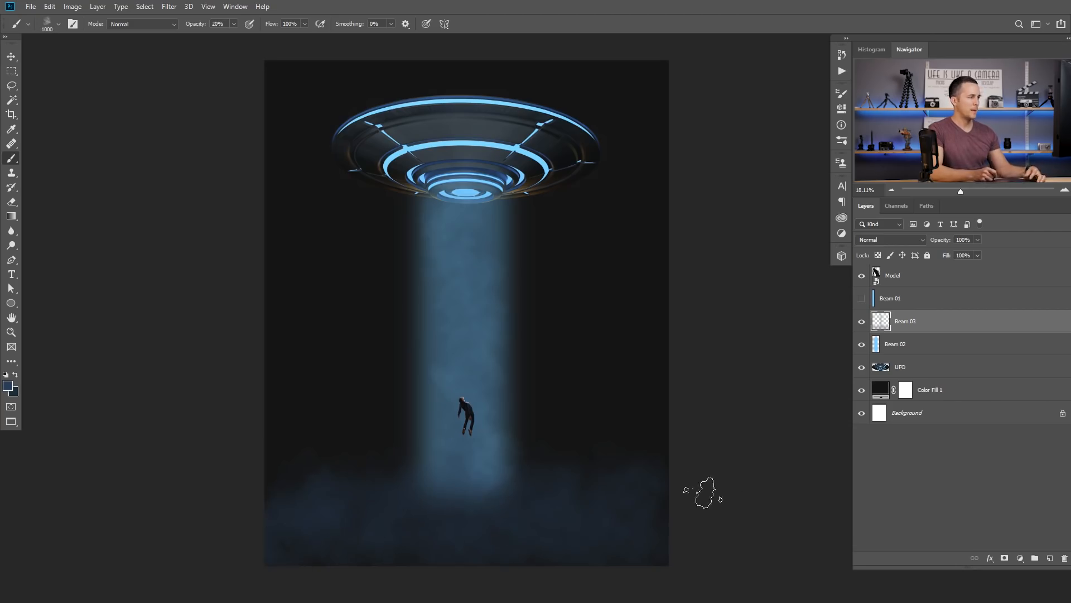
key(bracketleft)
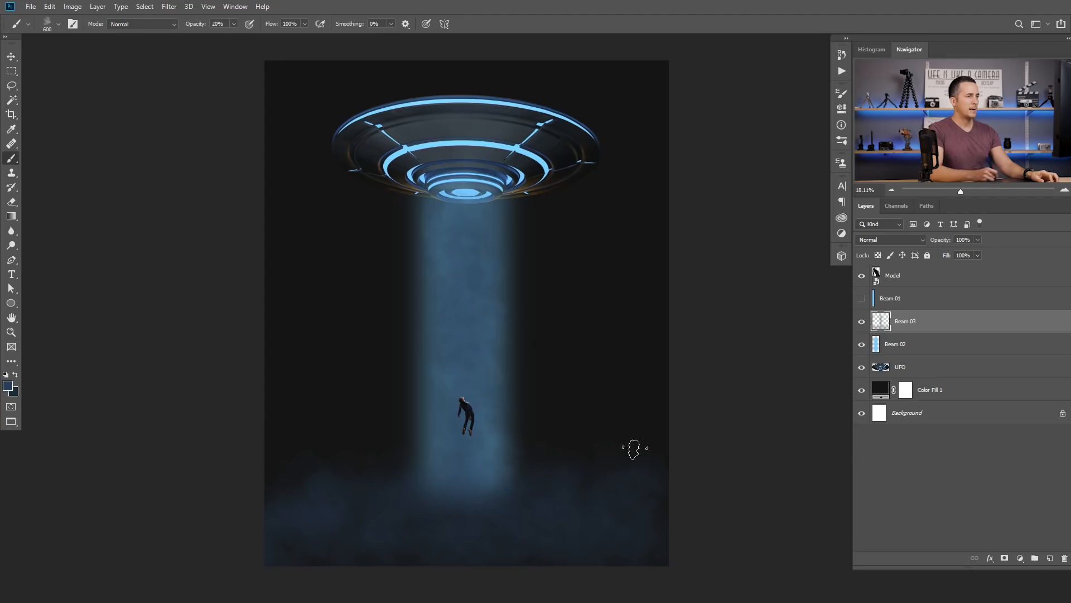
Step: Add a new layer above Beam 03 and name it Beam 04
click(1051, 559)
double_click(901, 321)
text(Beam 04)
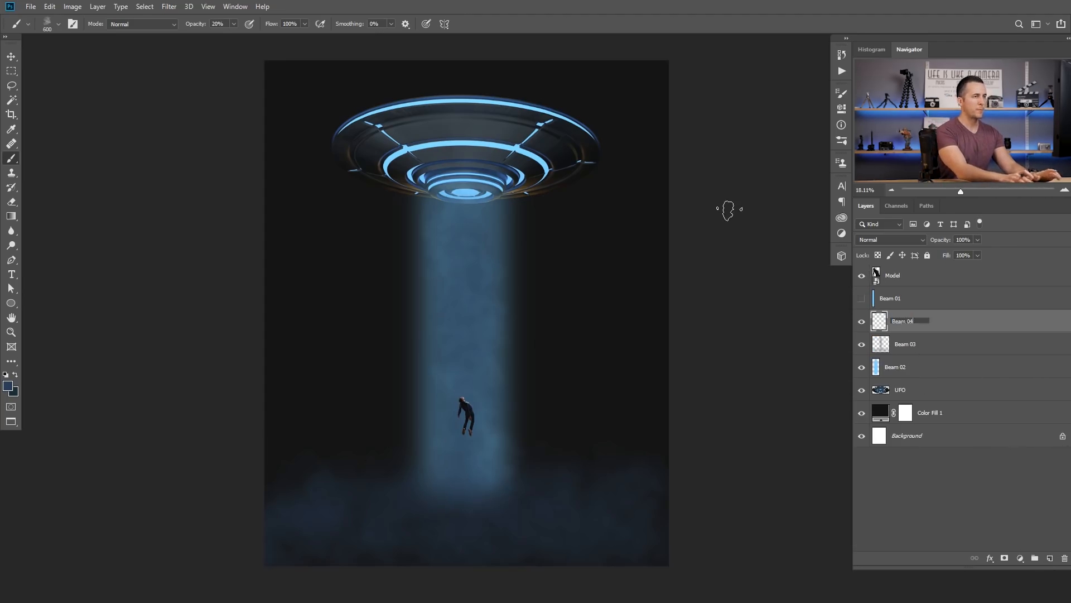
key(Return)
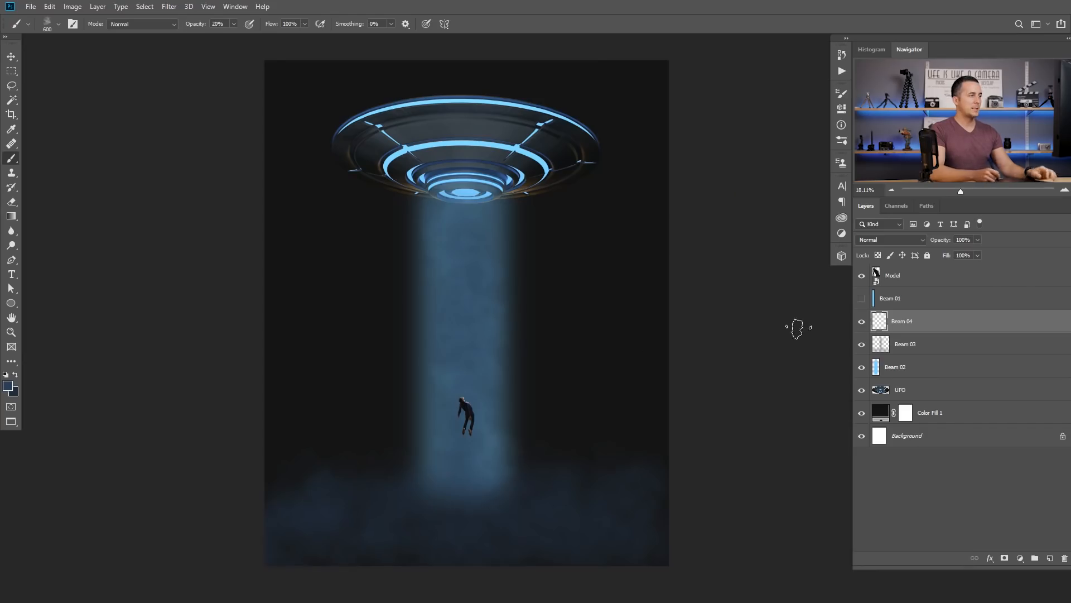
Step: Paint a thin white cloud streak down the beam's centre, from the UFO past the man, with a 175 px brush
key(bracketleft)
key(bracketleft)
key(bracketleft)
key(bracketleft)
key(bracketleft)
key(d)
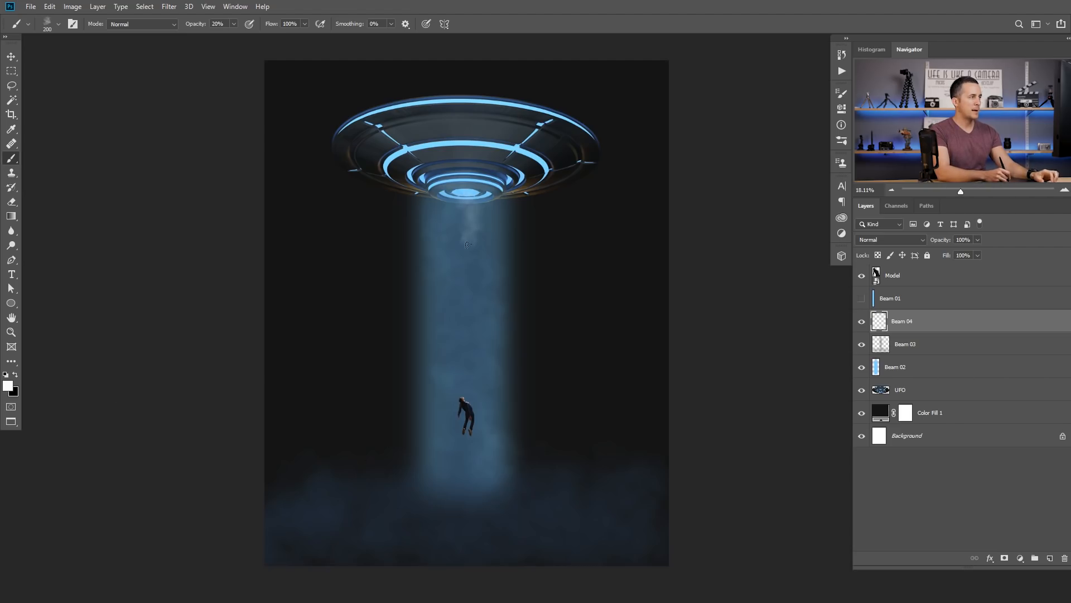
key(bracketleft)
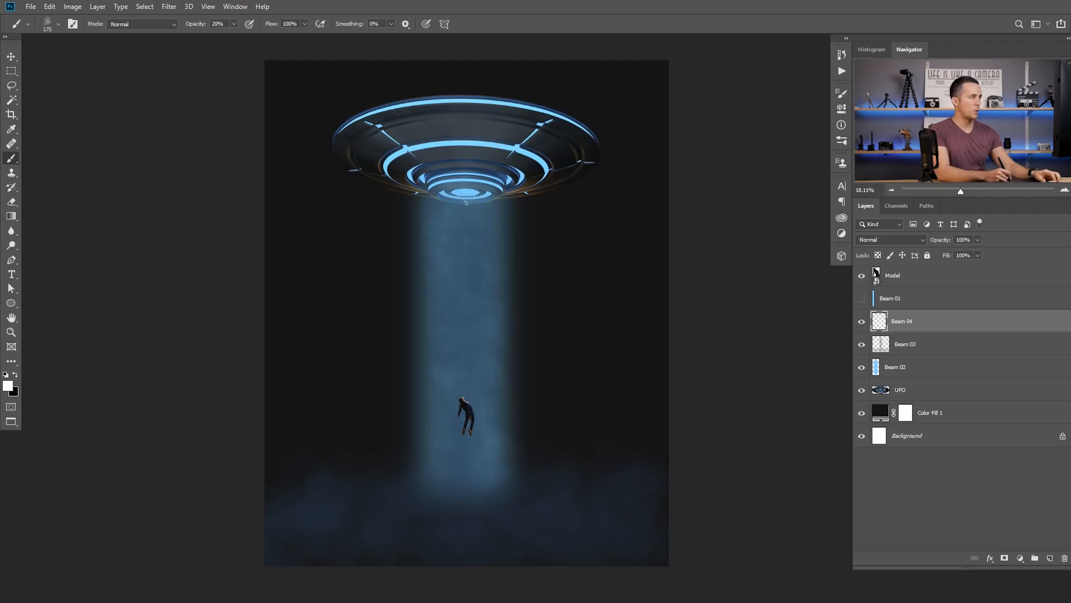
drag(464, 199, 470, 483)
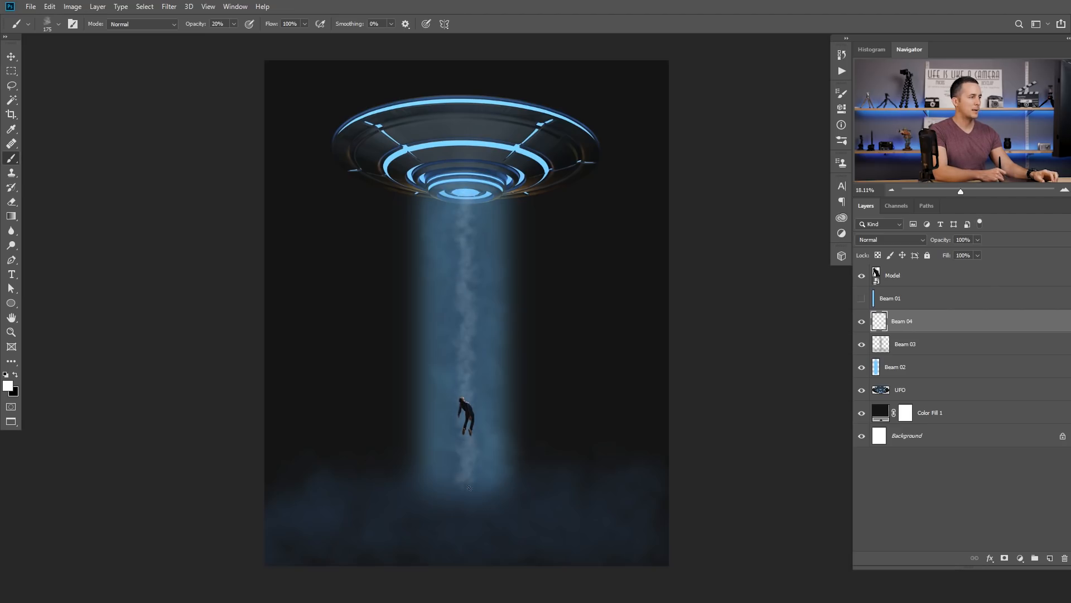
drag(464, 202, 470, 485)
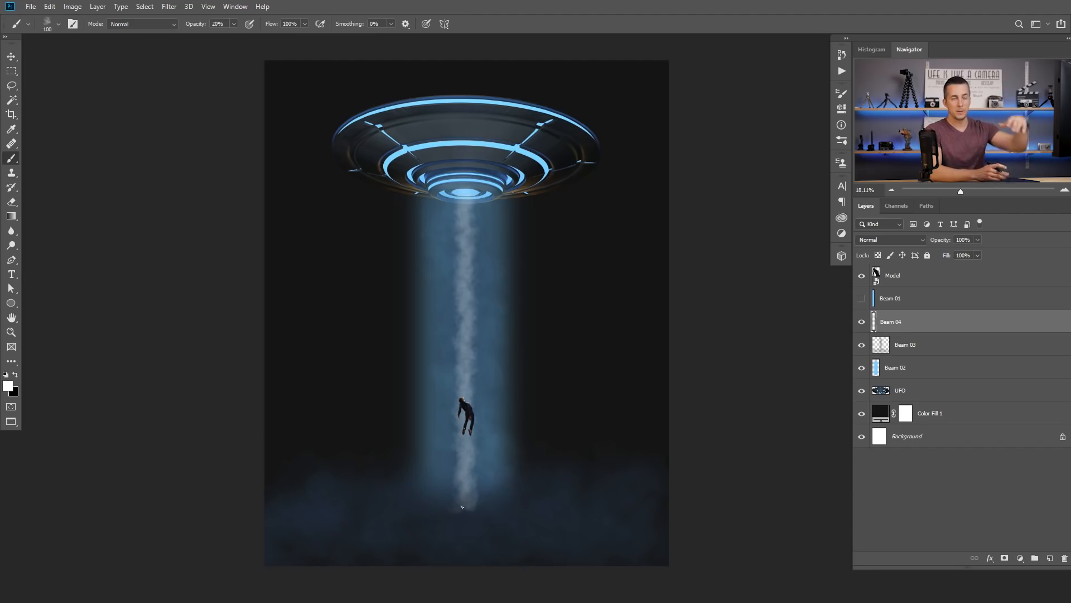
Step: Paint a bright white horizontal streak across the ground at the foot of the beam on Beam 04
mouse_move(463, 501)
mouse_down()
mouse_move(437, 505)
mouse_move(486, 504)
mouse_move(436, 506)
mouse_move(506, 504)
mouse_move(422, 508)
mouse_move(456, 503)
mouse_up()
key(ctrl+z)
key(bracketright)
key(bracketright)
key(bracketright)
key(bracketright)
mouse_move(466, 503)
mouse_down()
mouse_move(427, 509)
mouse_move(517, 509)
mouse_move(407, 508)
mouse_up()
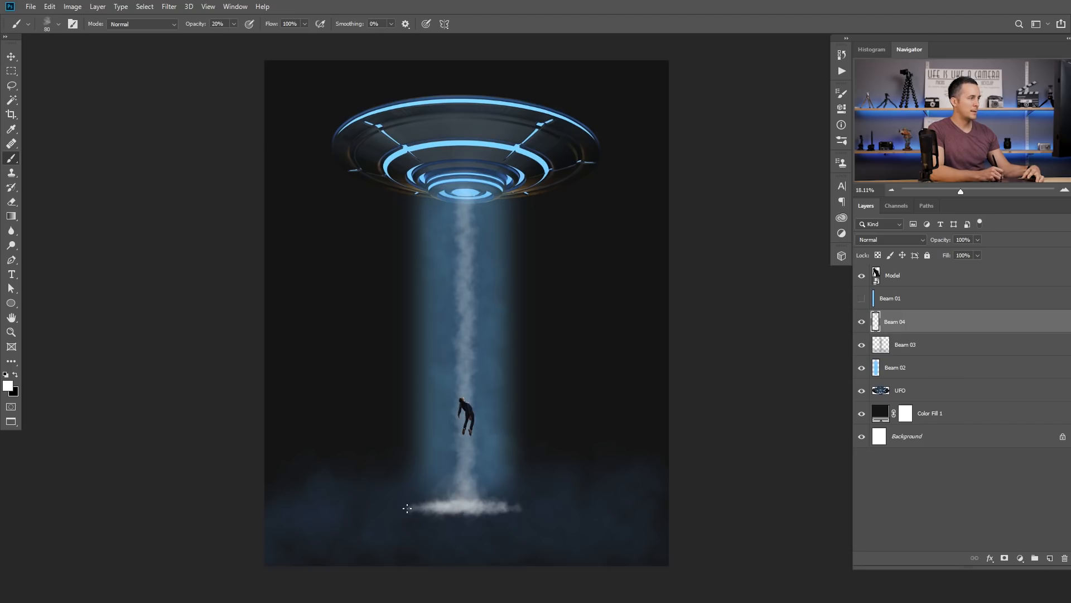
Step: Brush faint white over the ground streak at the beam's foot with a 200 px brush at 10% opacity
key(1)
key(bracketright)
key(bracketright)
key(bracketright)
key(bracketright)
key(bracketright)
key(bracketright)
mouse_move(486, 508)
mouse_down()
mouse_move(509, 503)
mouse_move(420, 507)
mouse_up()
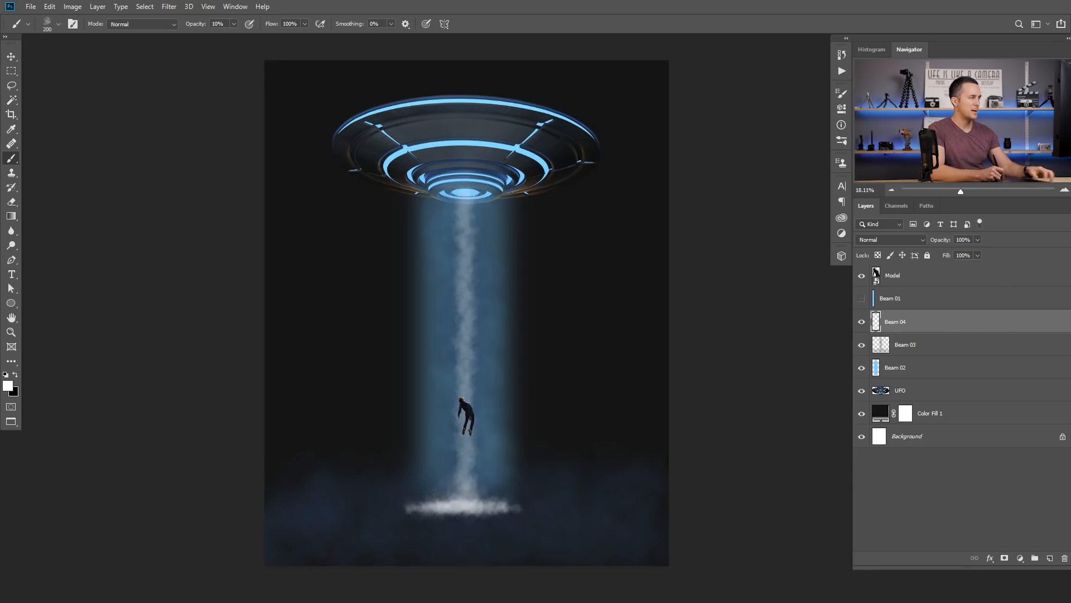
Step: Soften the lower edge and both ends of the ground streak by brushing over them with dark blue sampled from the surrounding mist at 10% opacity
key(x)
alt+click(385, 508)
alt+click(383, 514)
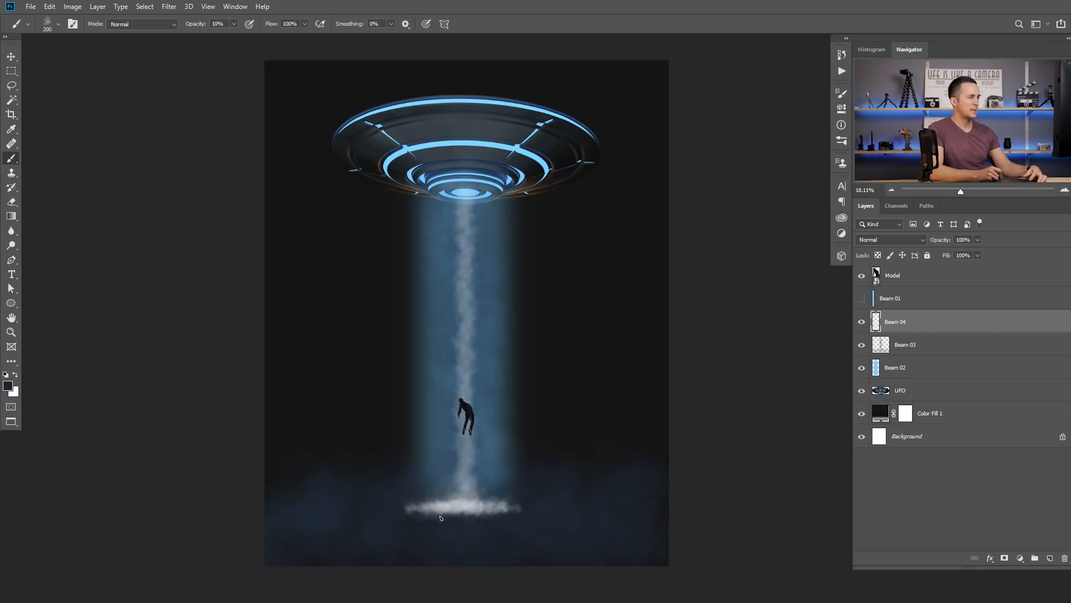
drag(414, 512, 468, 520)
key(bracketright)
key(bracketright)
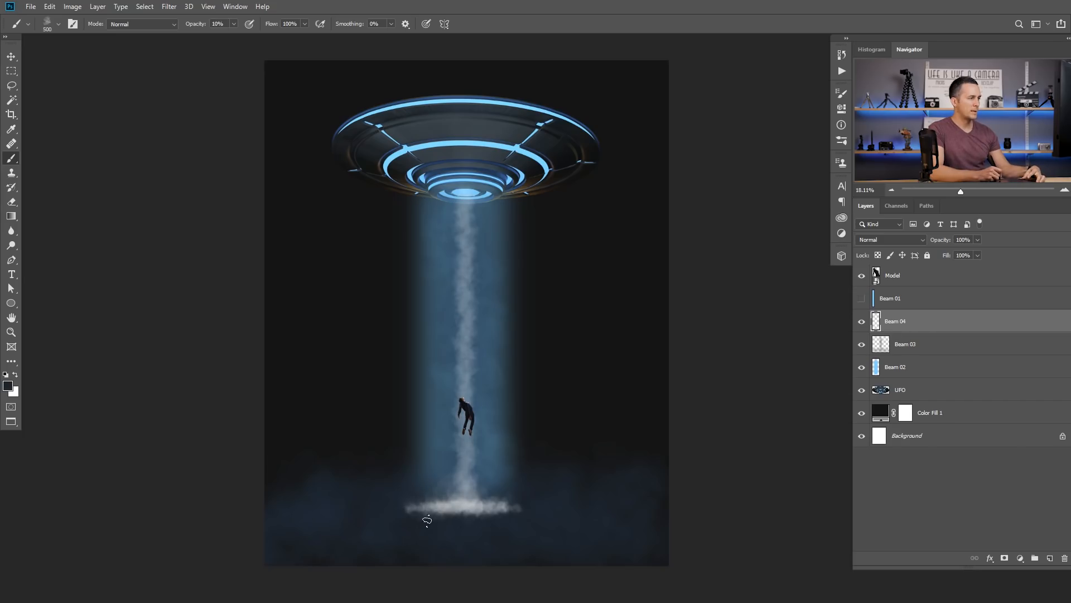
drag(532, 507, 524, 508)
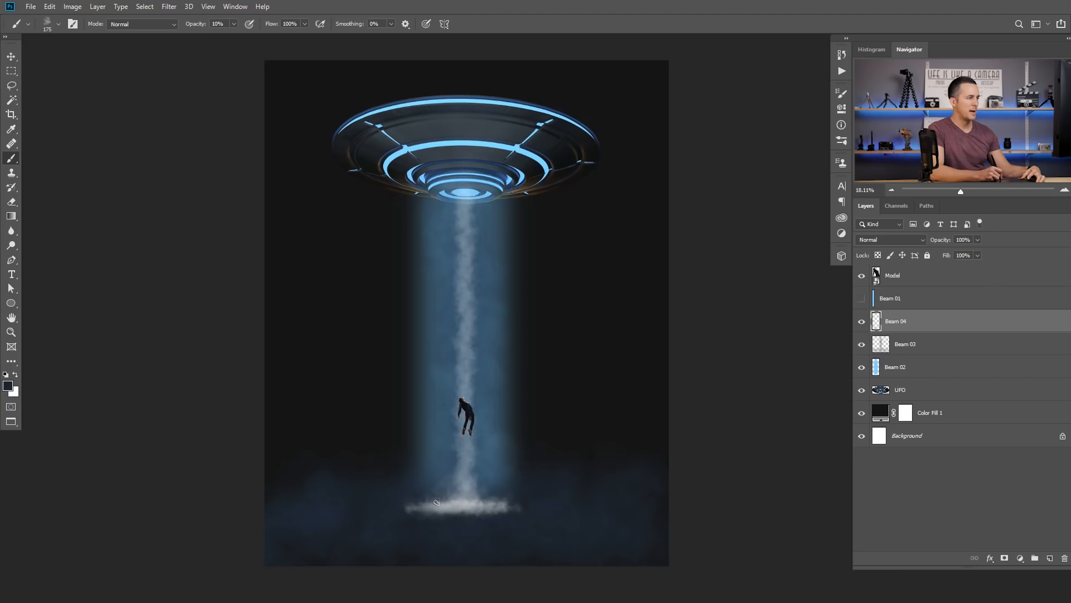
drag(487, 500, 528, 503)
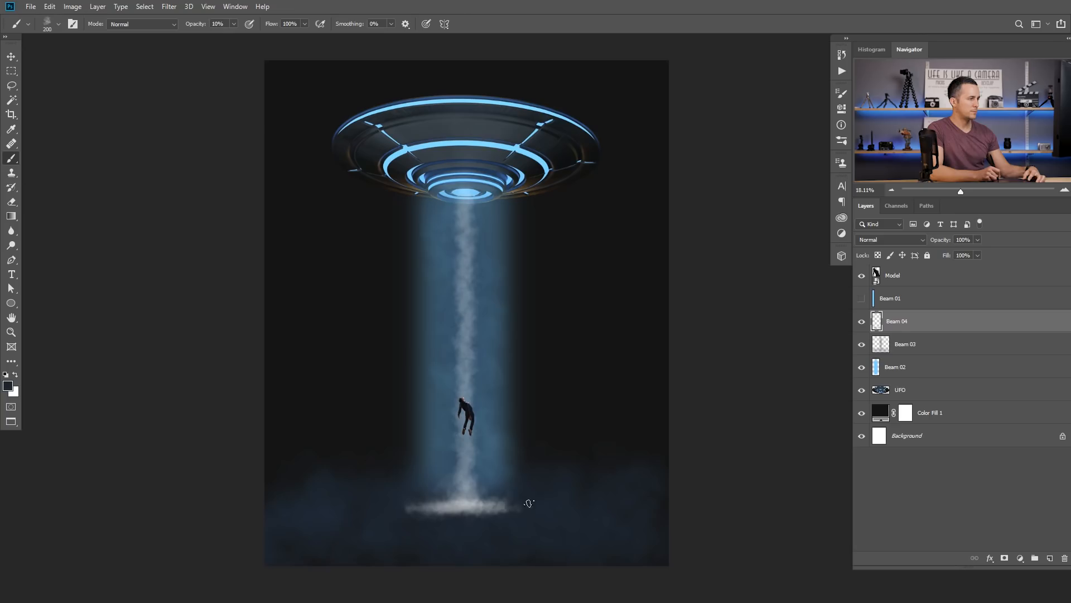
Step: Brush faint mist above the ends of the ground streak with grey sampled from it, using a brush of up to 600 px
alt+click(447, 506)
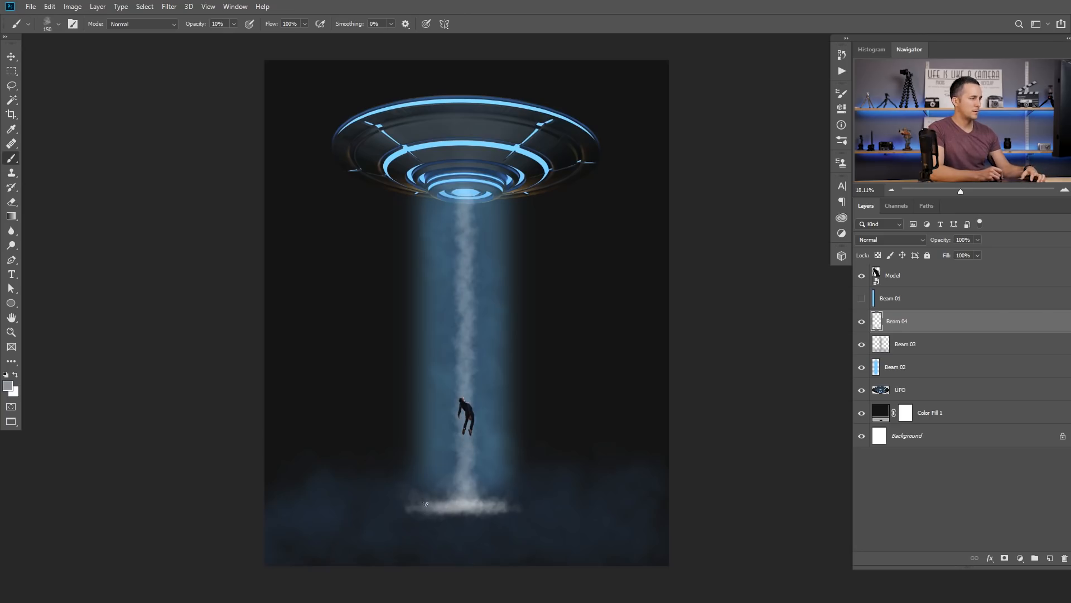
key(bracketright)
key(bracketright)
key(bracketright)
key(bracketright)
key(bracketright)
mouse_move(540, 470)
mouse_down()
mouse_move(505, 506)
mouse_move(493, 501)
mouse_up()
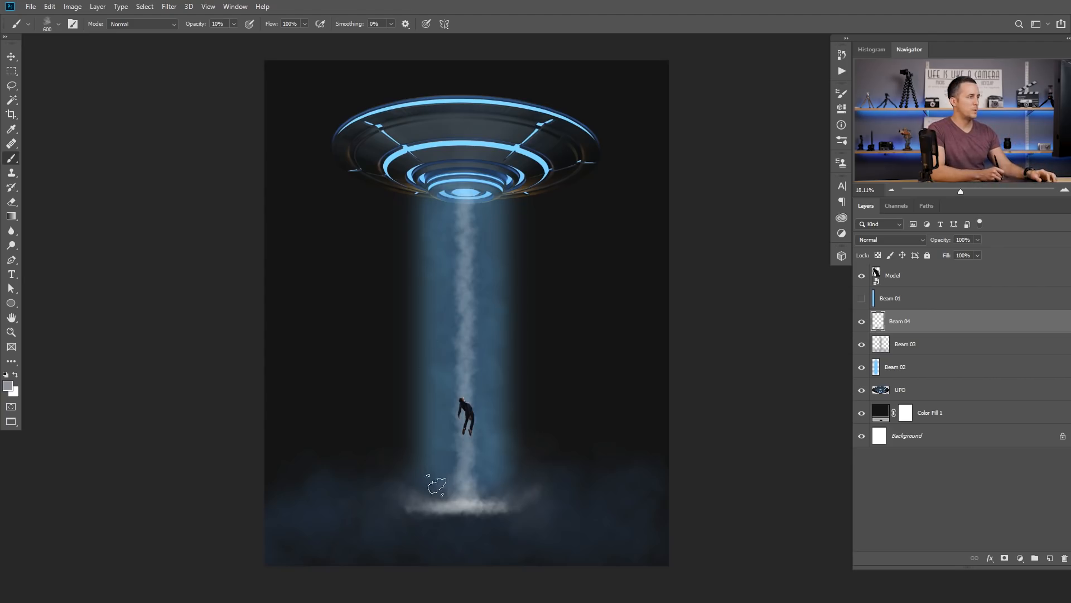
key(bracketleft)
key(bracketleft)
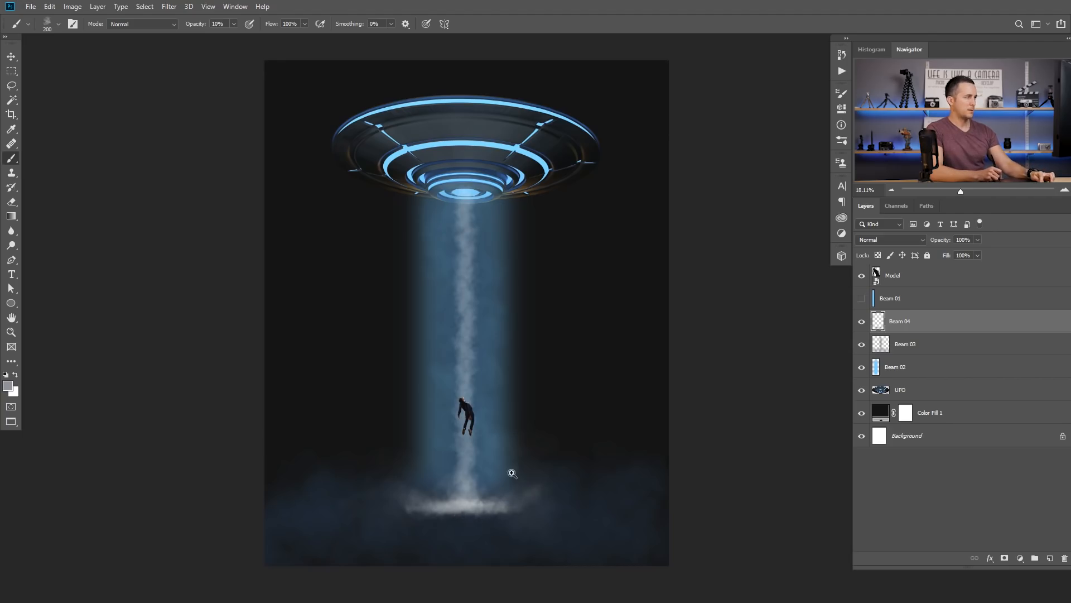
Step: Brush blue sampled from the beam faintly along the lower edge of the ground streak on Beam 04
scroll(510, 471, down, 5)
scroll(522, 491, down, 2)
scroll(536, 490, up, 5)
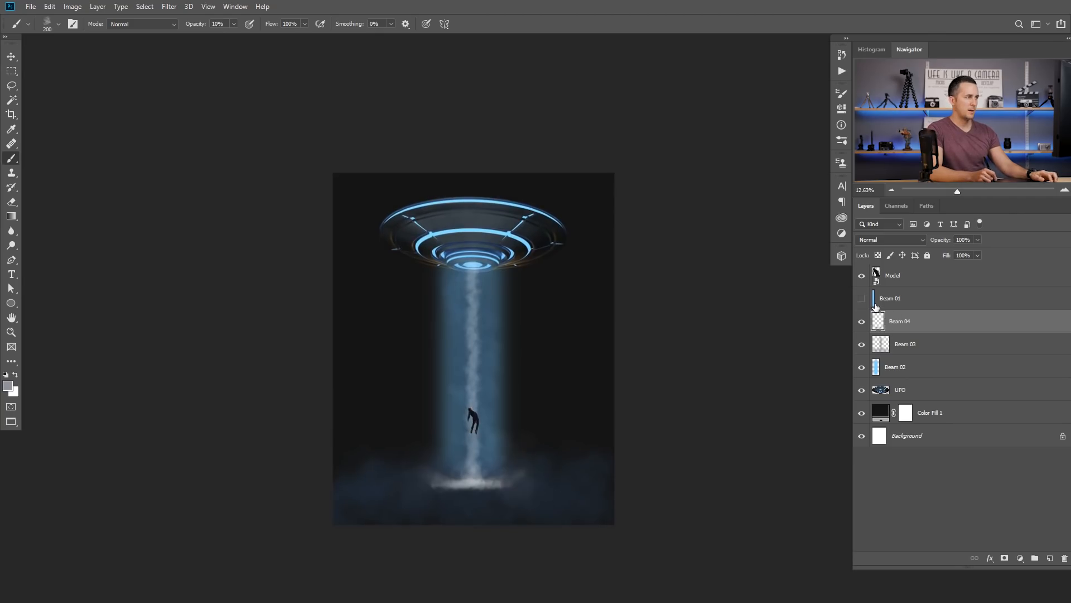
scroll(491, 483, up, 4)
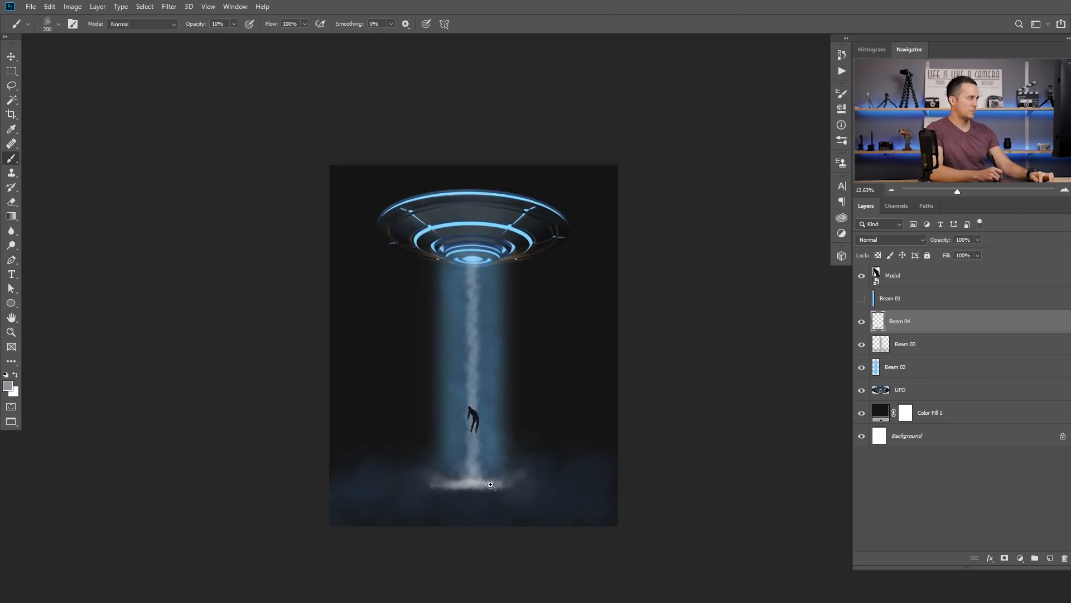
key(bracketright)
key(bracketright)
alt+click(504, 510)
alt+click(435, 148)
key(bracketleft)
key(bracketleft)
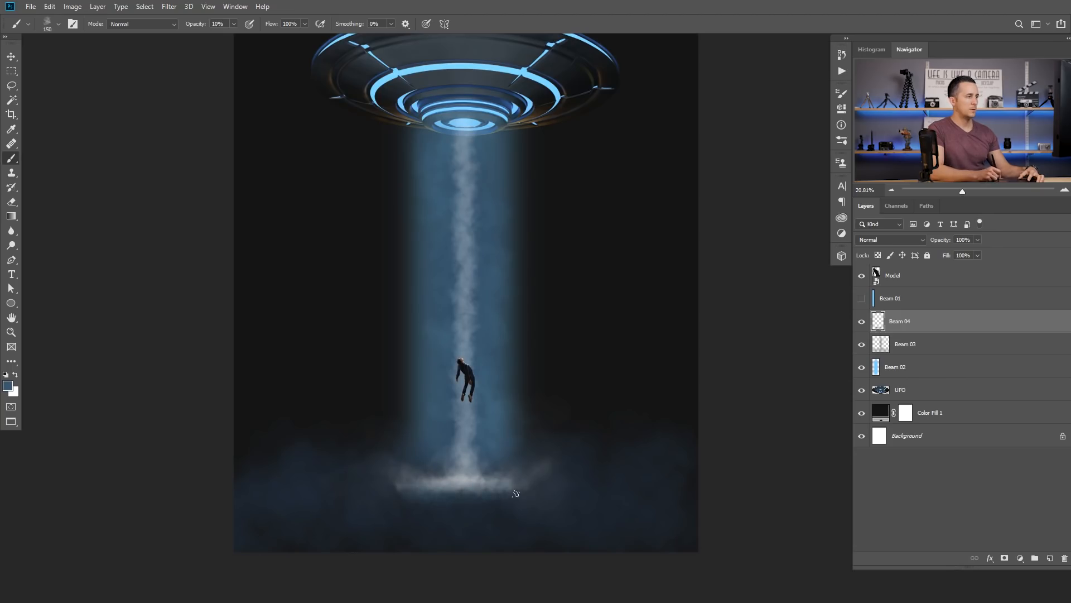
Step: Blend the ground streak's end with a 400 px blue brush, and brighten its core in white with a brush of about 90 px
key(bracketright)
key(bracketright)
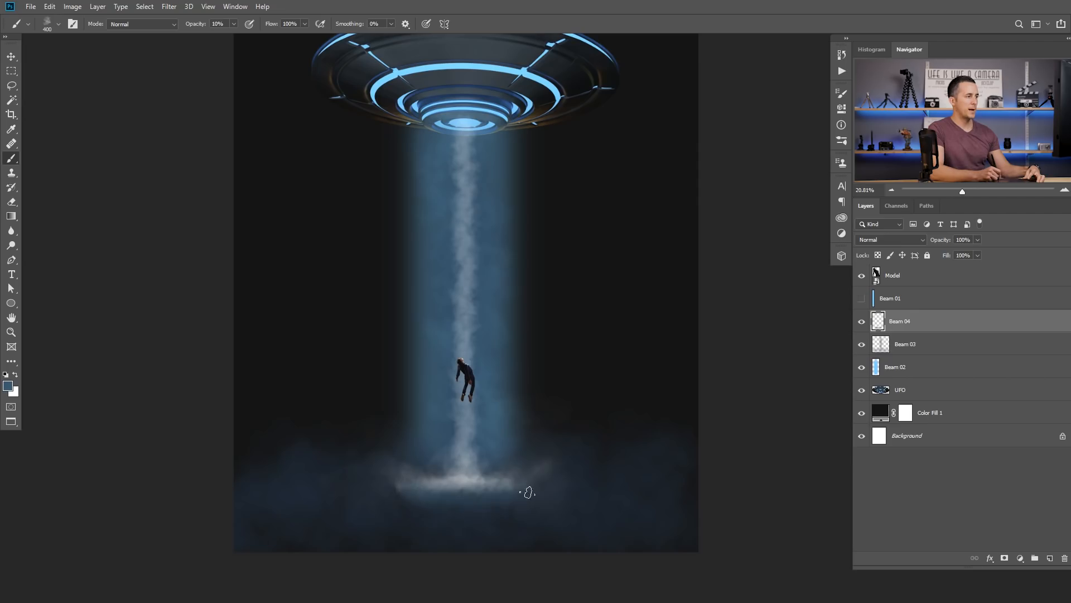
key(x)
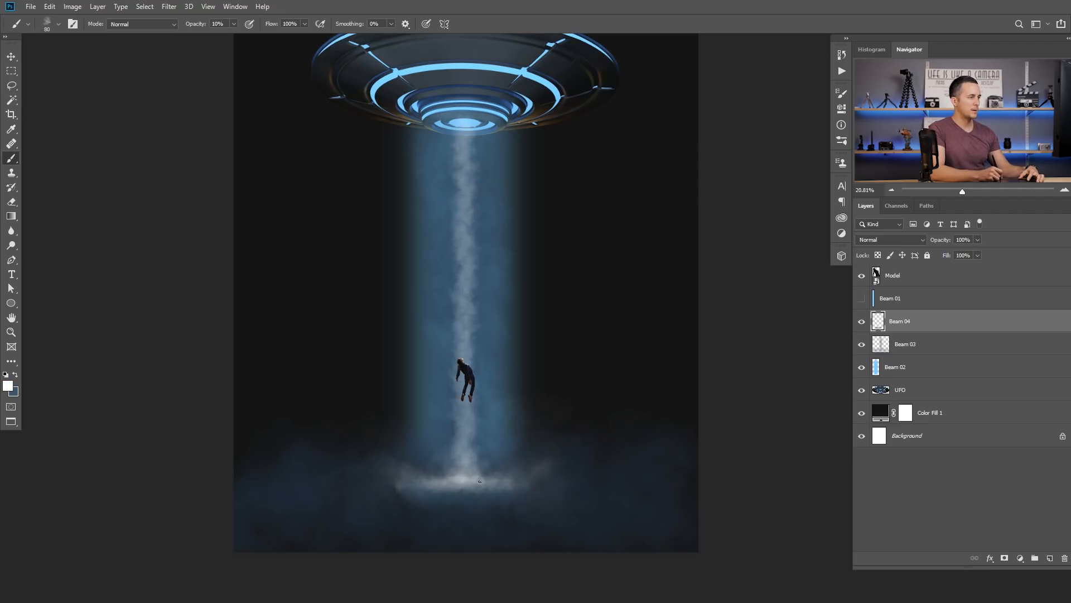
drag(506, 484, 485, 482)
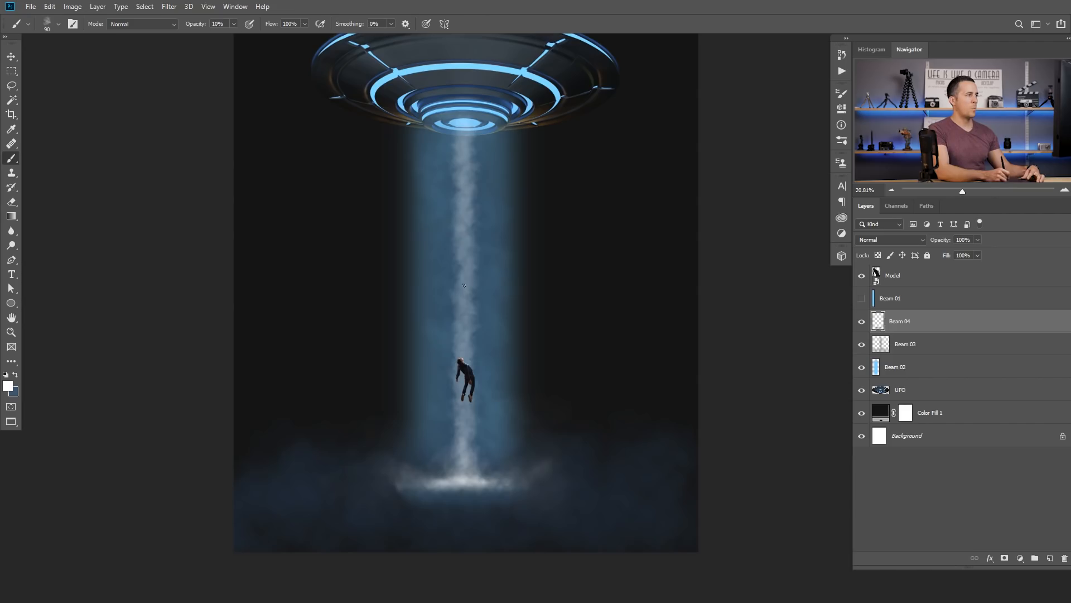
Step: Add a new layer above Beam 04 and name it Beam 05
click(1049, 558)
double_click(901, 322)
text(Beam 05)
key(Return)
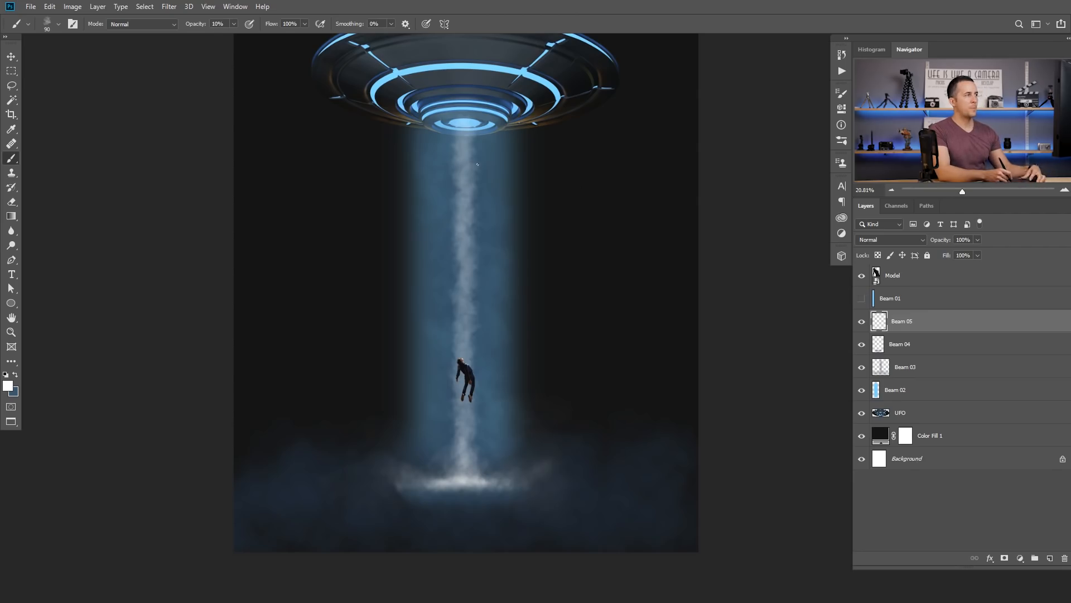
Step: Choose the Cloud/Dust 03 brush and paint a faint white streak down the beam's centre at 10% opacity on Beam 05
right_click(468, 166)
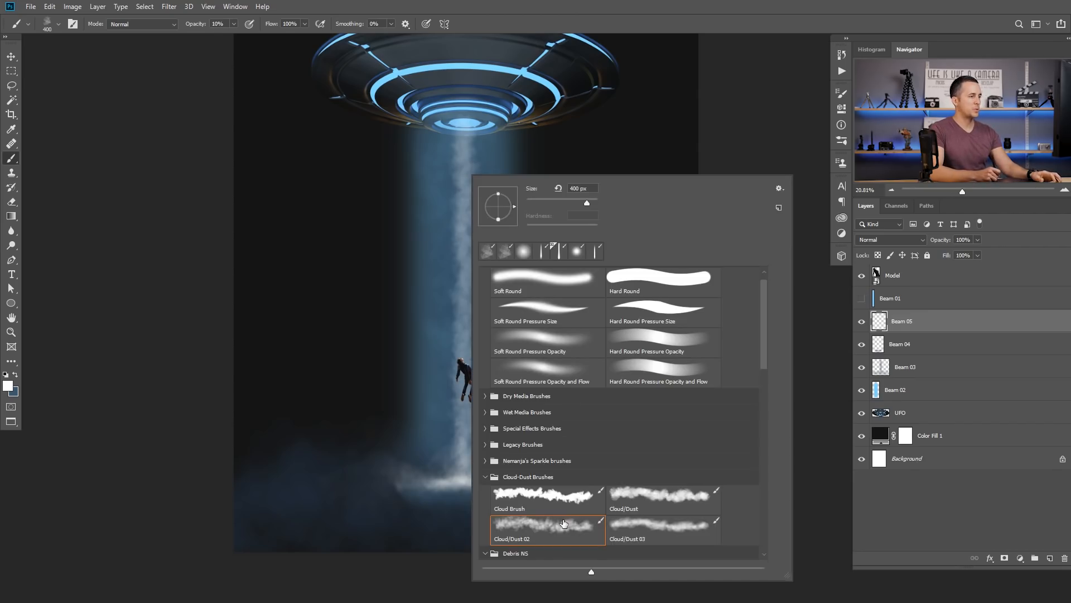
click(665, 529)
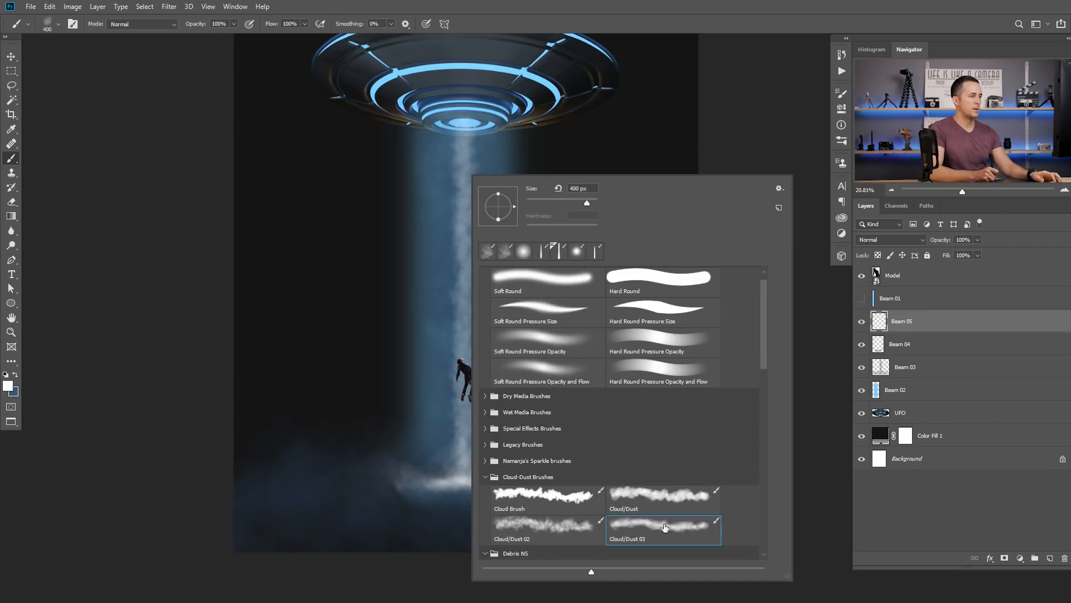
drag(460, 155, 471, 459)
key(ctrl+z)
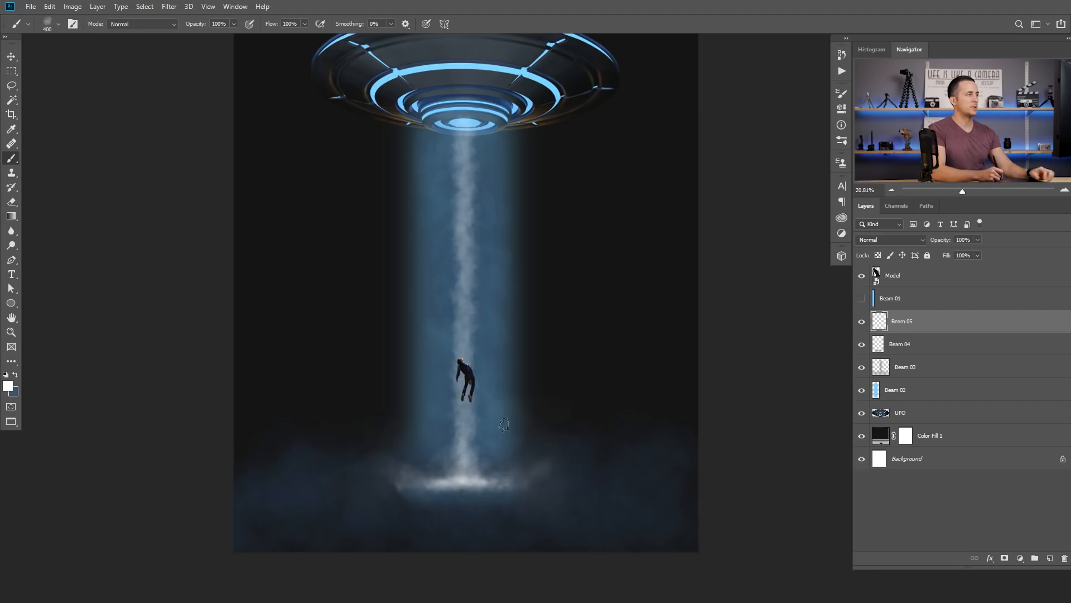
key(bracketleft)
key(bracketleft)
key(bracketleft)
drag(461, 139, 464, 443)
Step: Brush a wider, faint white haze down the middle of the beam with a brush of up to 800 px
key(bracketright)
key(bracketright)
key(bracketright)
key(bracketright)
key(bracketright)
key(bracketright)
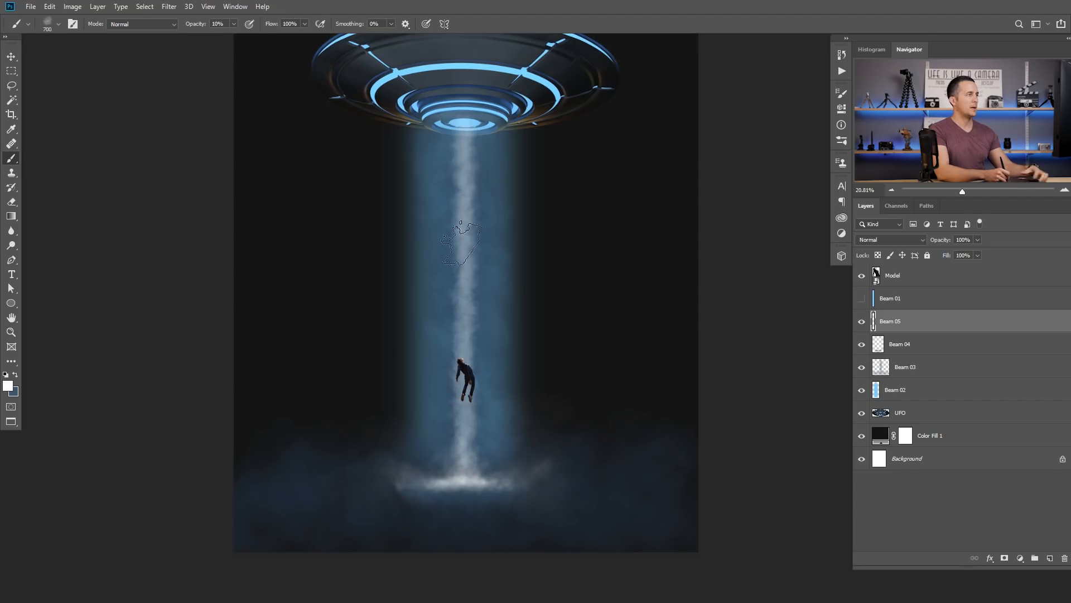
key(bracketright)
drag(462, 244, 467, 426)
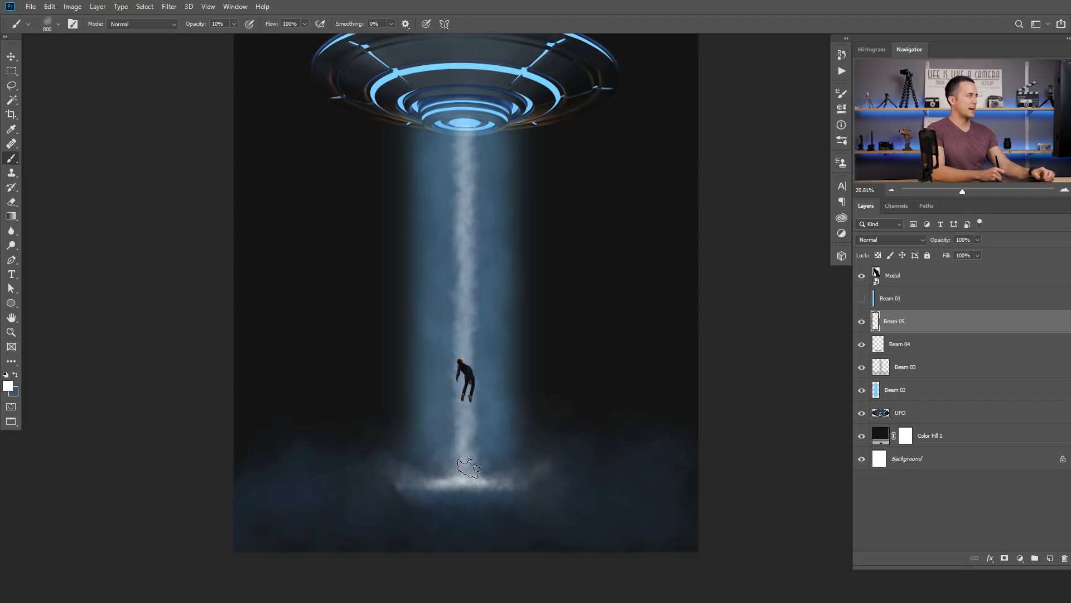
Step: Brush light blue sampled from the UFO's central light down the beam at 600 px, and move Beam 05 below Beam 04
key(bracketleft)
key(bracketleft)
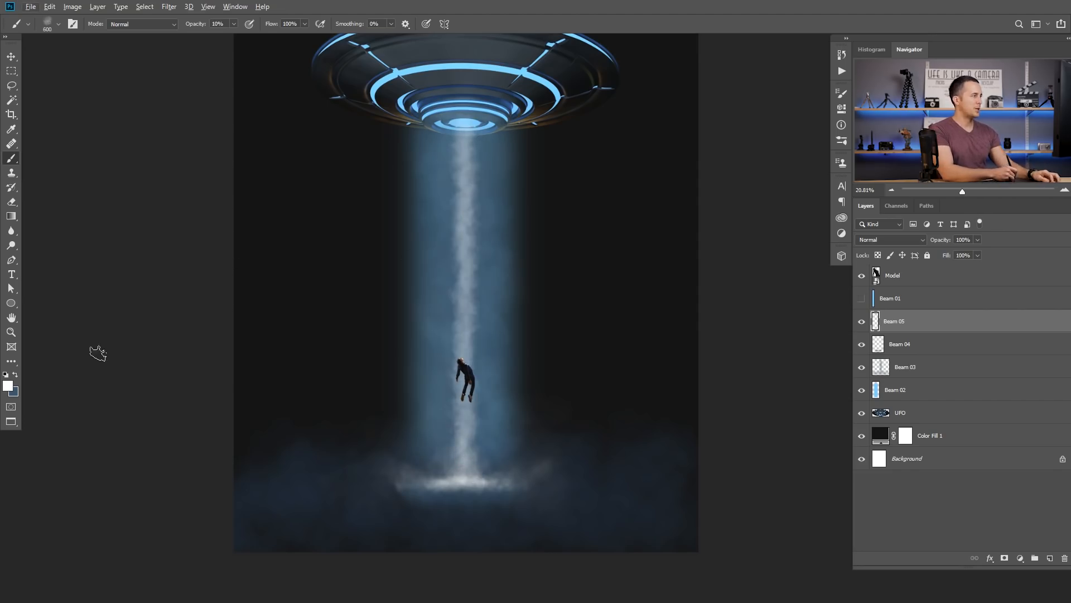
alt+click(459, 126)
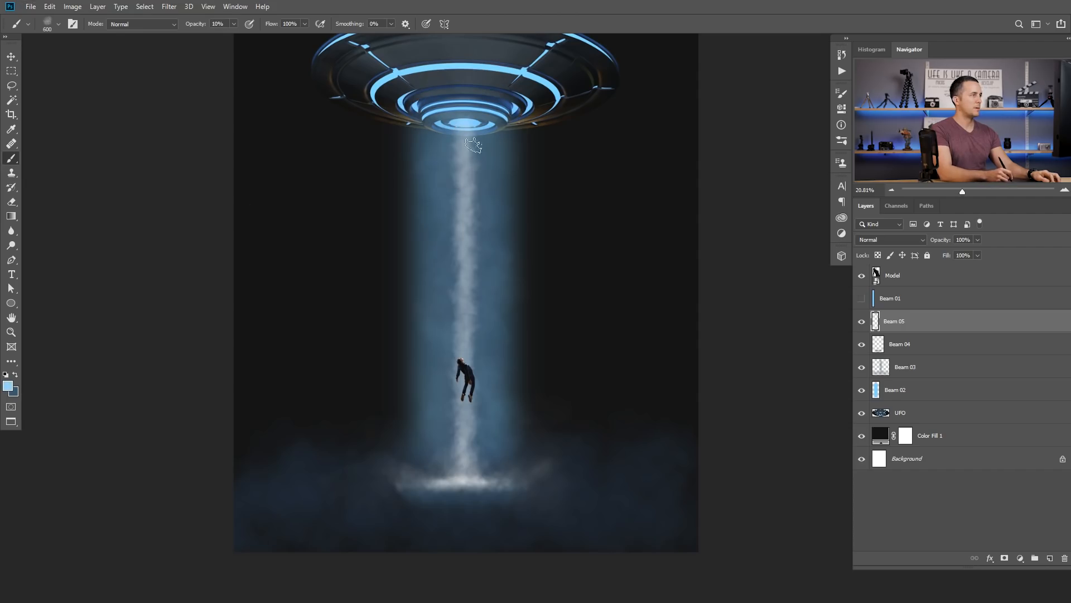
alt+click(466, 123)
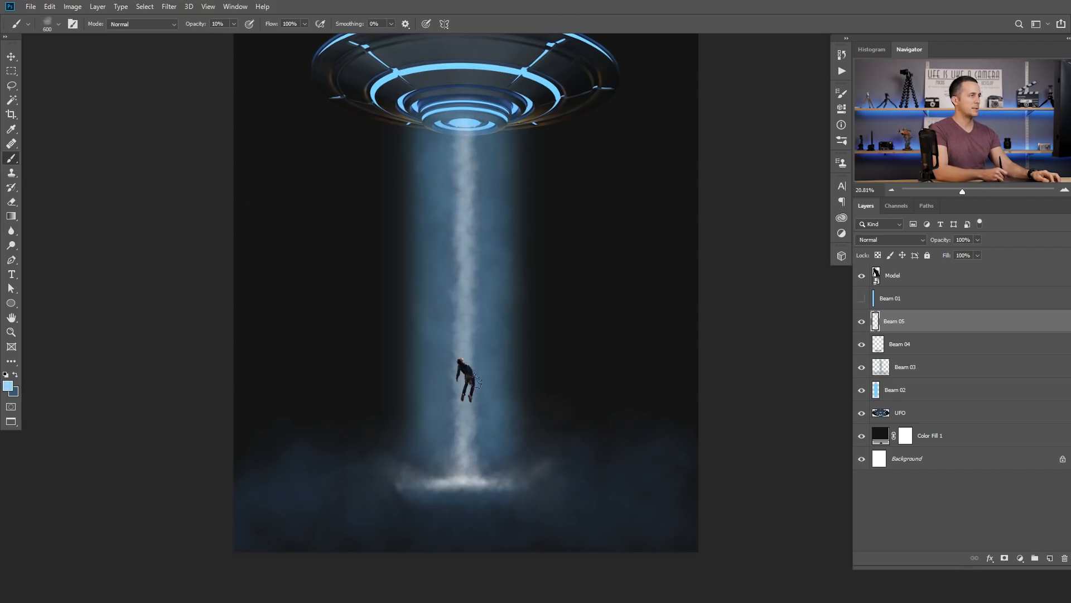
mouse_move(878, 333)
mouse_down()
mouse_move(885, 371)
mouse_move(901, 349)
mouse_move(899, 330)
mouse_up()
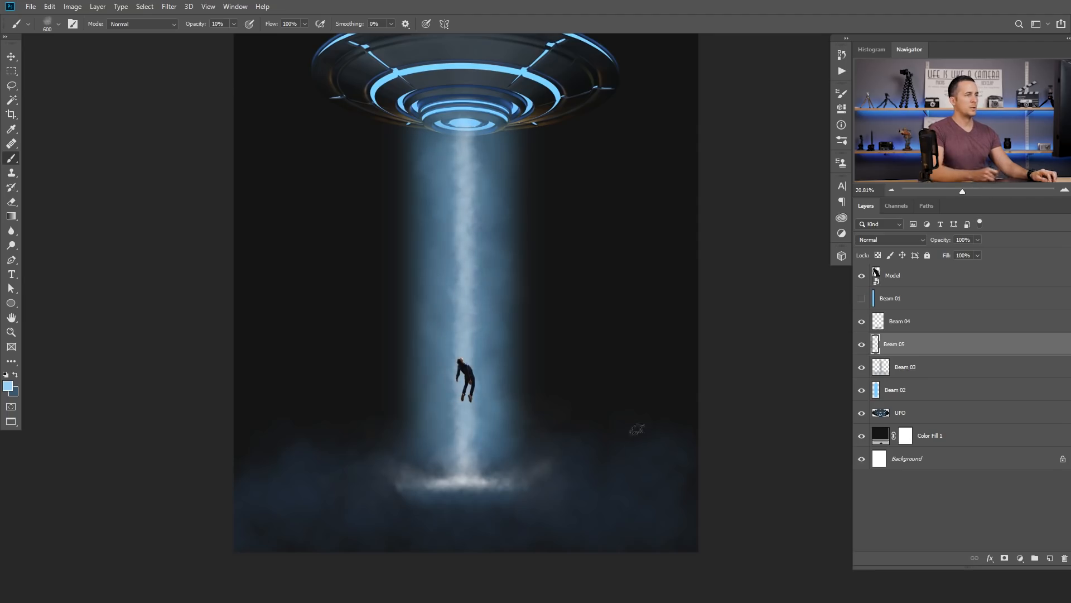
Step: Add a new layer above Beam 05 and name it Beam 06
click(1050, 558)
double_click(905, 343)
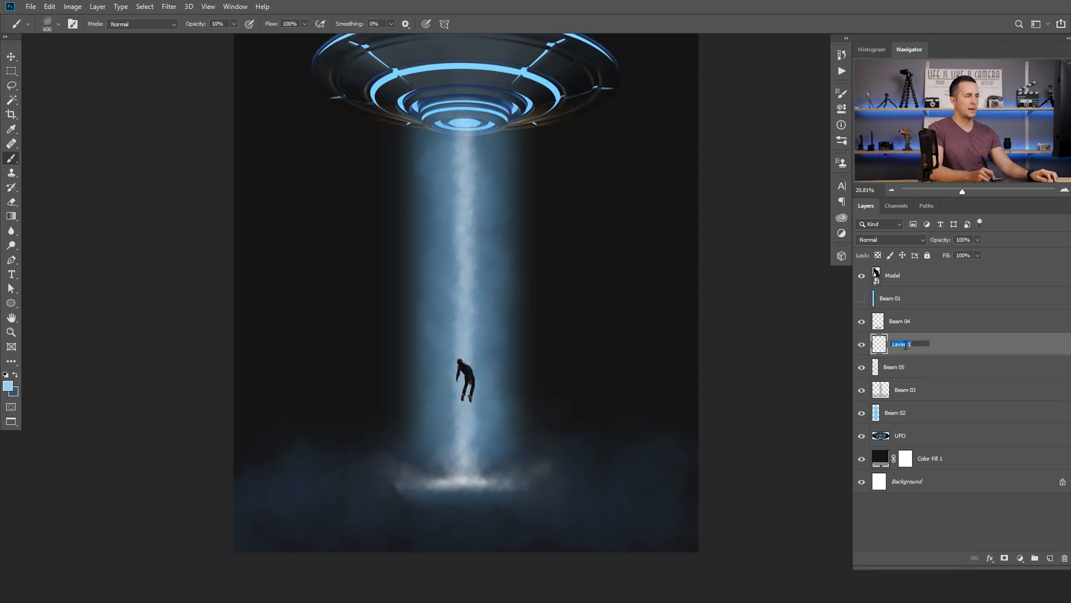
text(Beam)
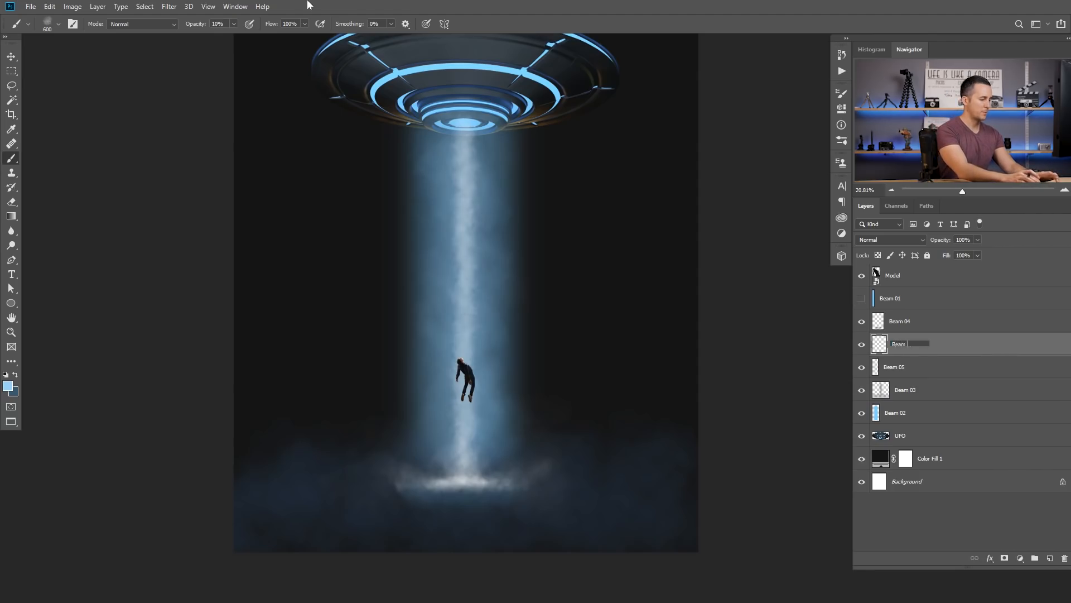
text( 06)
key(Return)
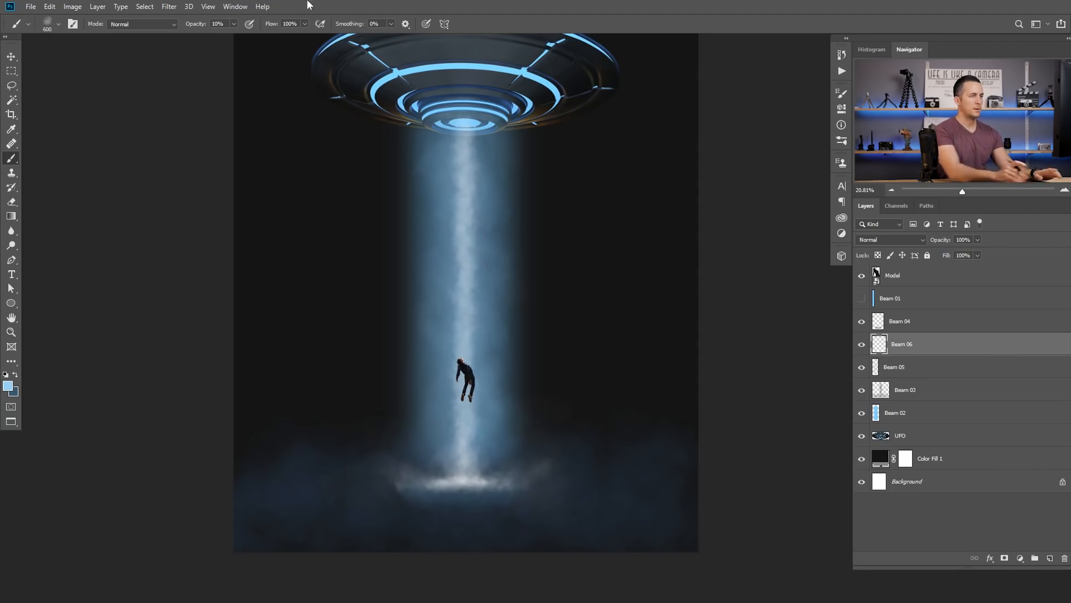
Step: Switch to a denser cloud brush, try a light blue stroke in the beam and undo it, and set the foreground colour to white
right_click(463, 322)
click(619, 496)
drag(442, 221, 455, 447)
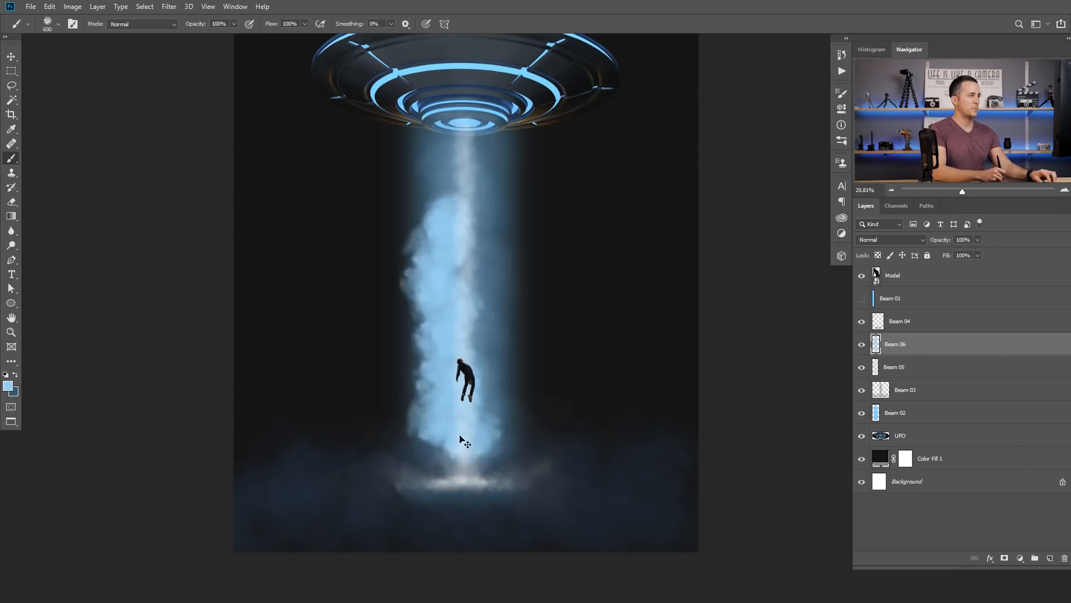
key(ctrl+z)
key(d)
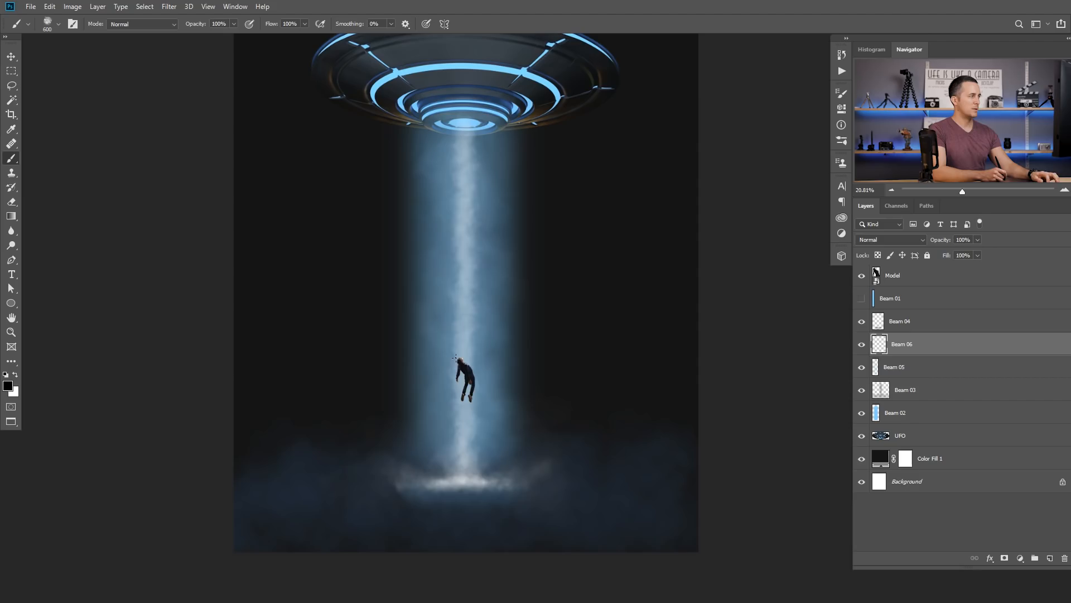
key(x)
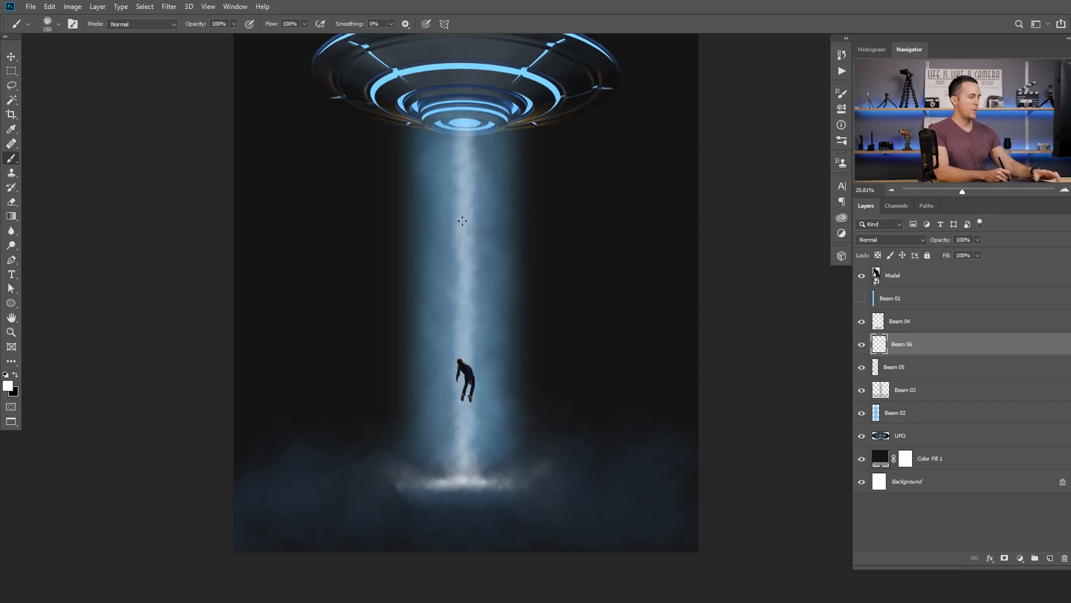
Step: Paint a bright white core down the beam's centre from the UFO to the man on Beam 06, at 10% opacity with 90 to 175 px brushes
key(])
drag(463, 229, 465, 253)
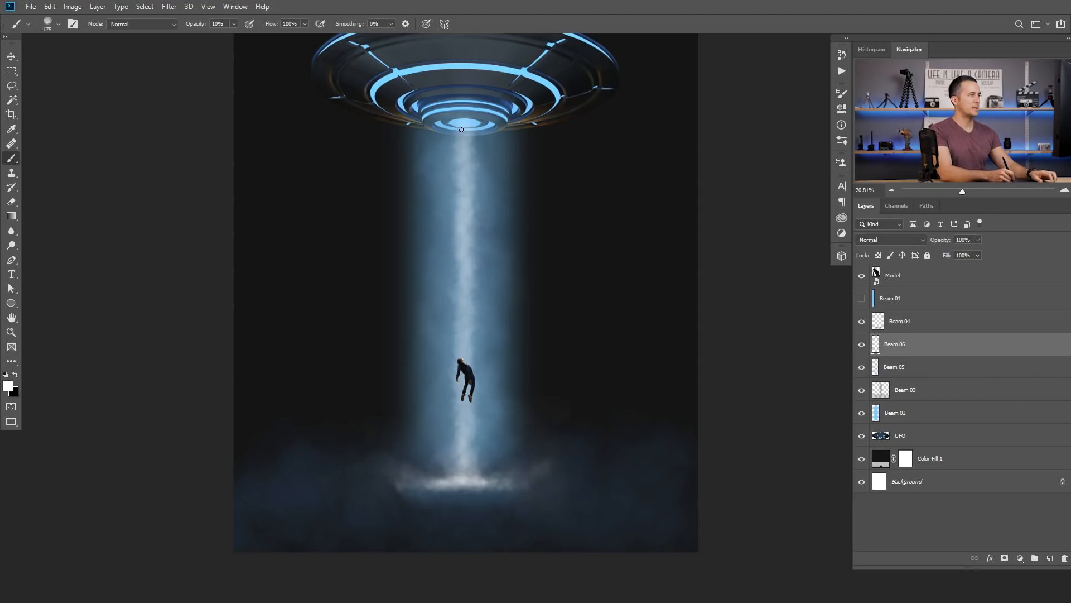
drag(465, 164, 465, 125)
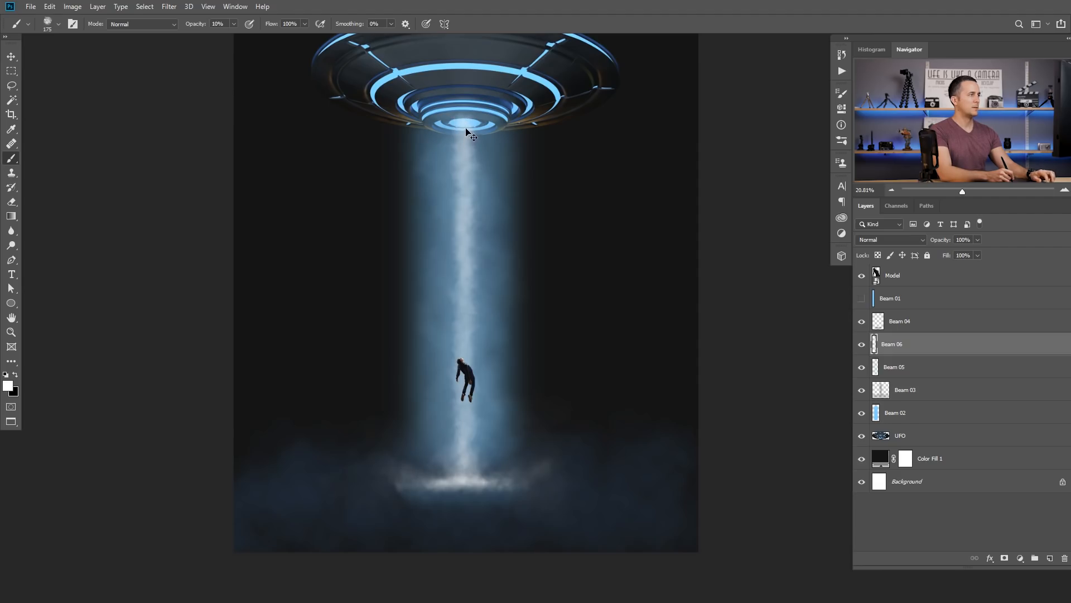
key(ctrl+z)
drag(467, 336, 466, 372)
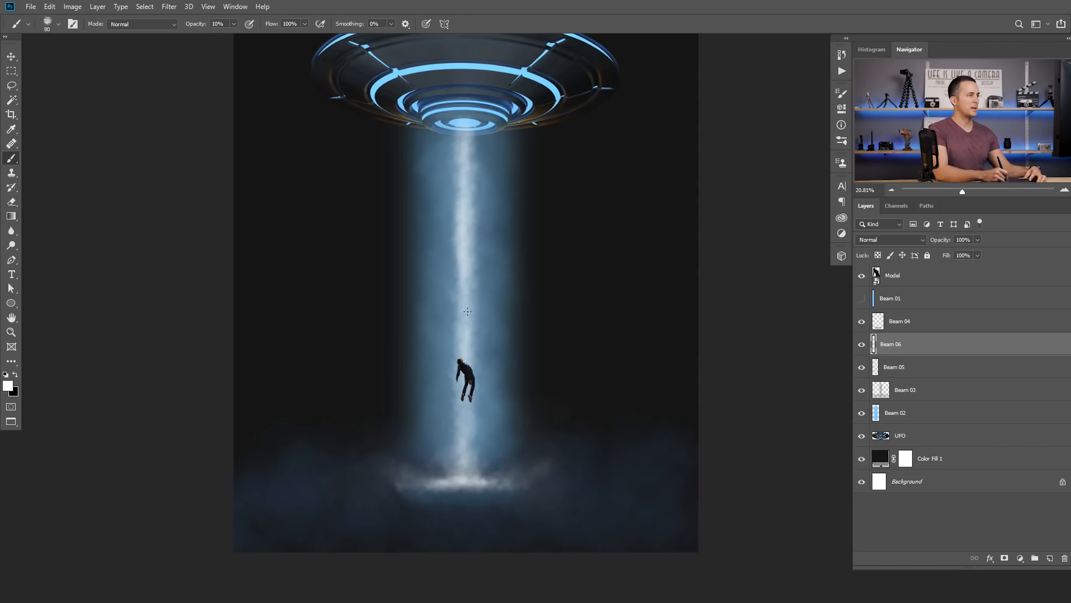
drag(467, 137, 467, 331)
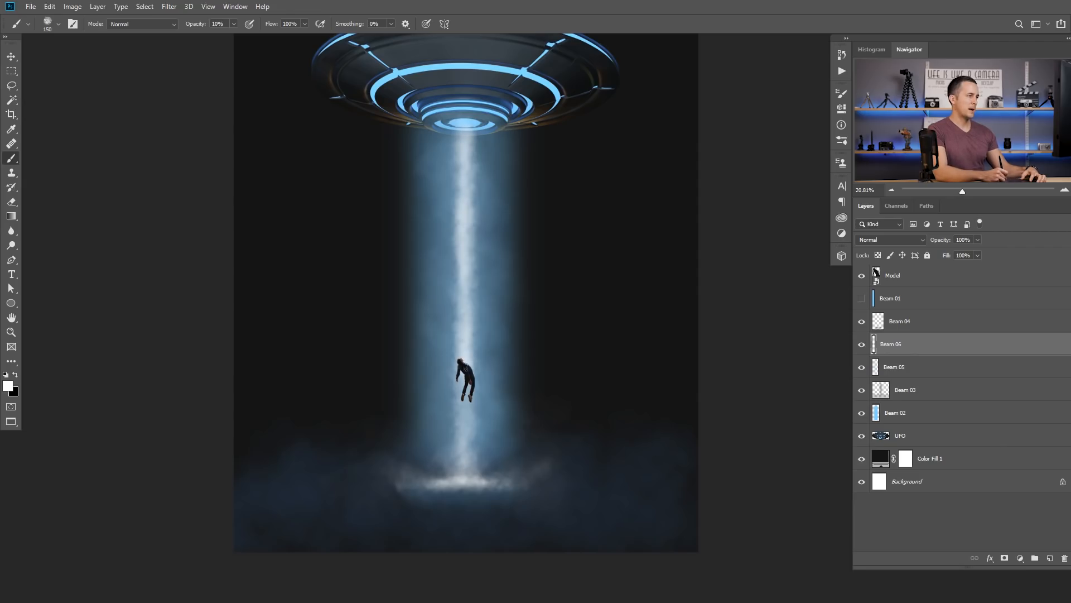
drag(459, 144, 470, 334)
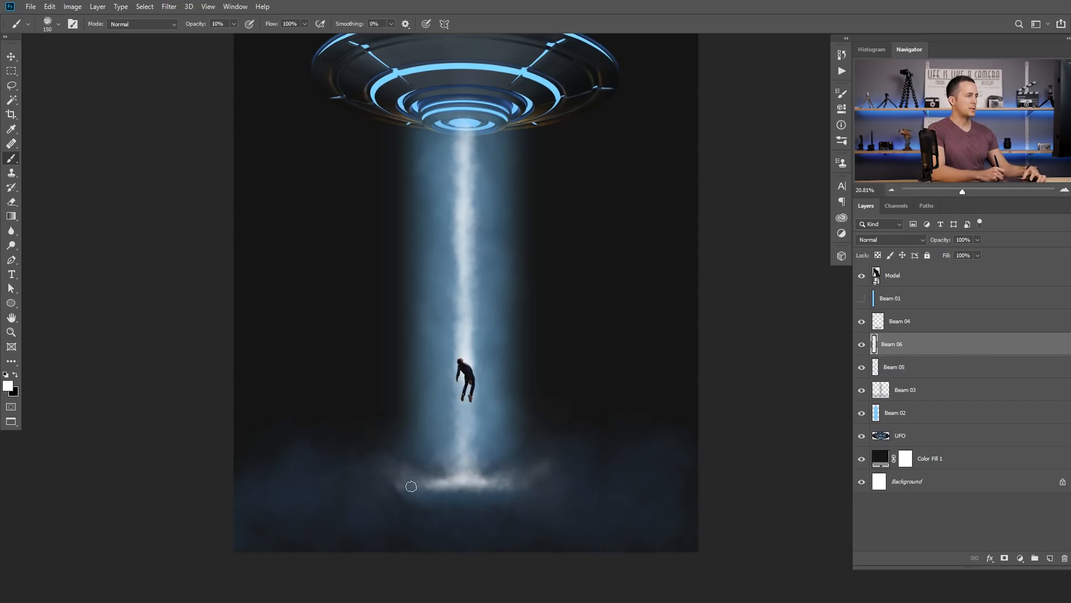
Step: Brush faint white mist across the ground at the foot of the beam with a 250 px brush on Beam 06
key(bracketright)
key(bracketright)
key(bracketright)
drag(402, 484, 555, 485)
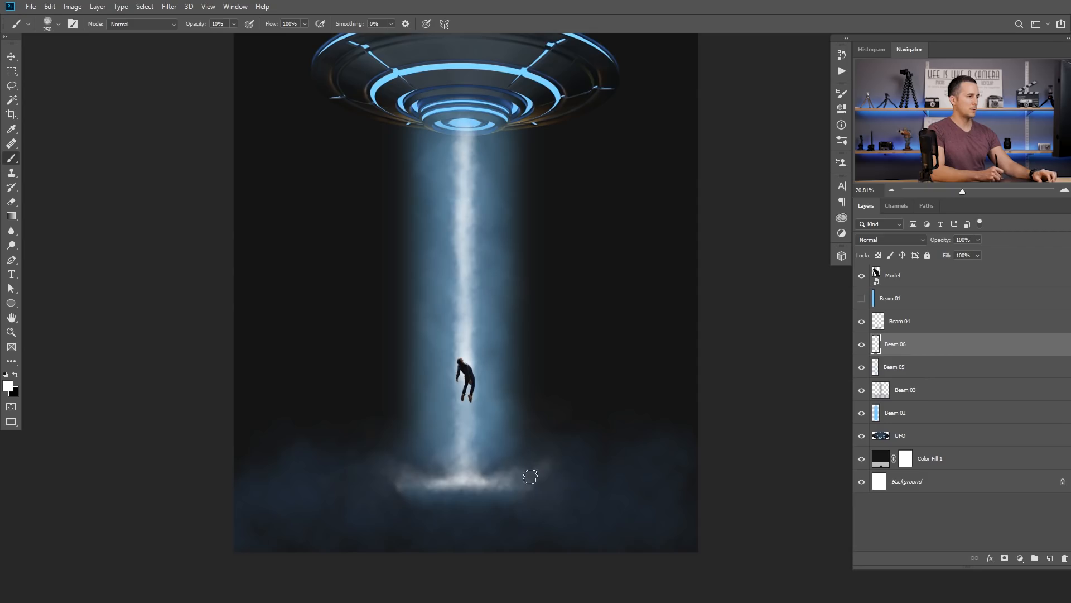
Step: Lower the Model layer's opacity to 59% so the floating man blends into the beam
scroll(505, 401, down, 2)
scroll(514, 352, up, 1)
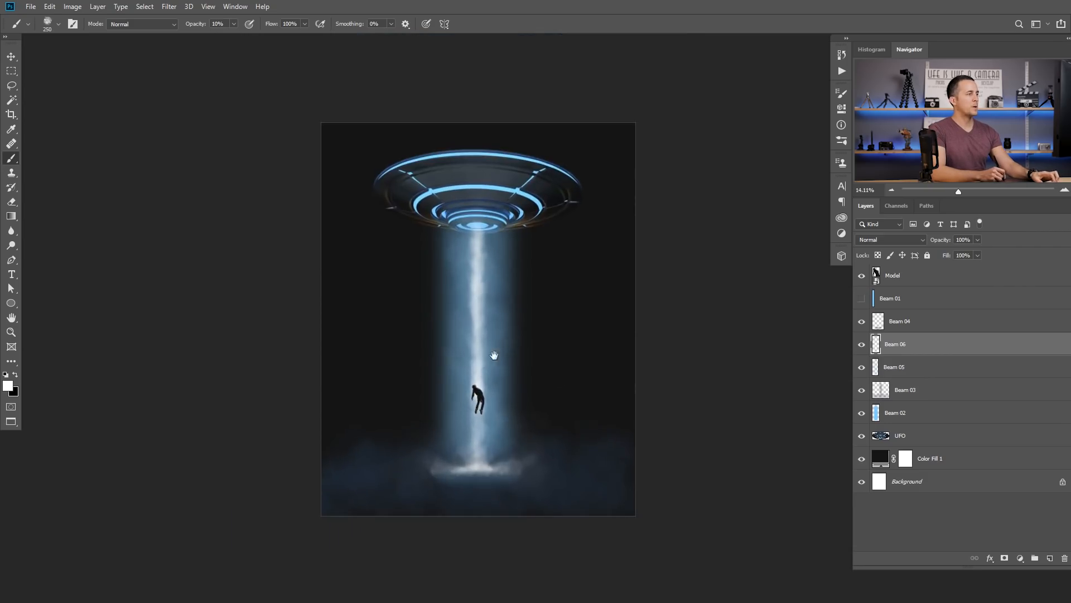
scroll(505, 396, up, 3)
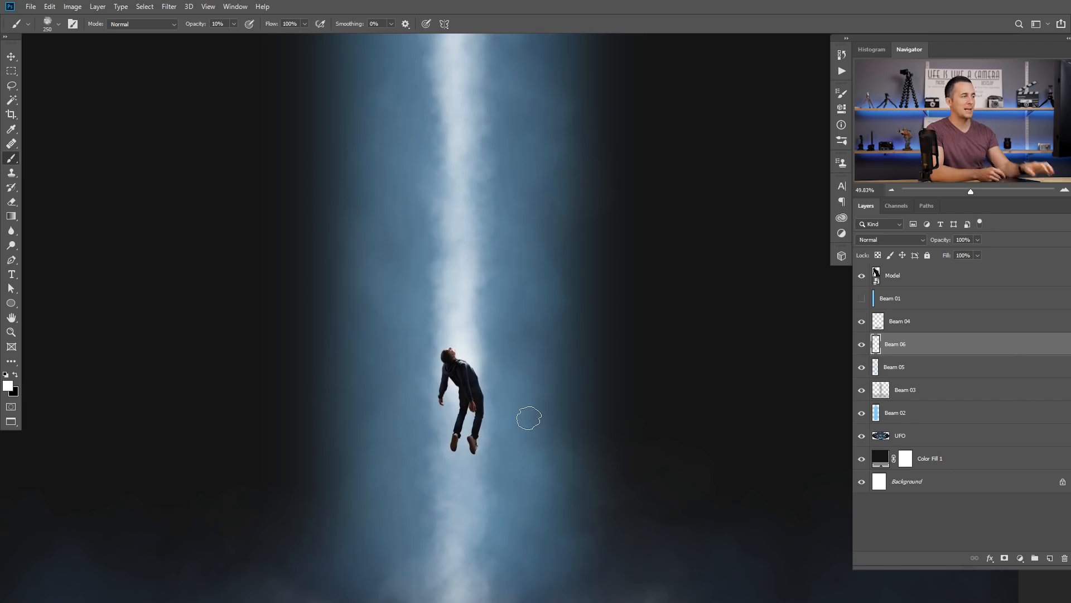
drag(566, 314, 524, 339)
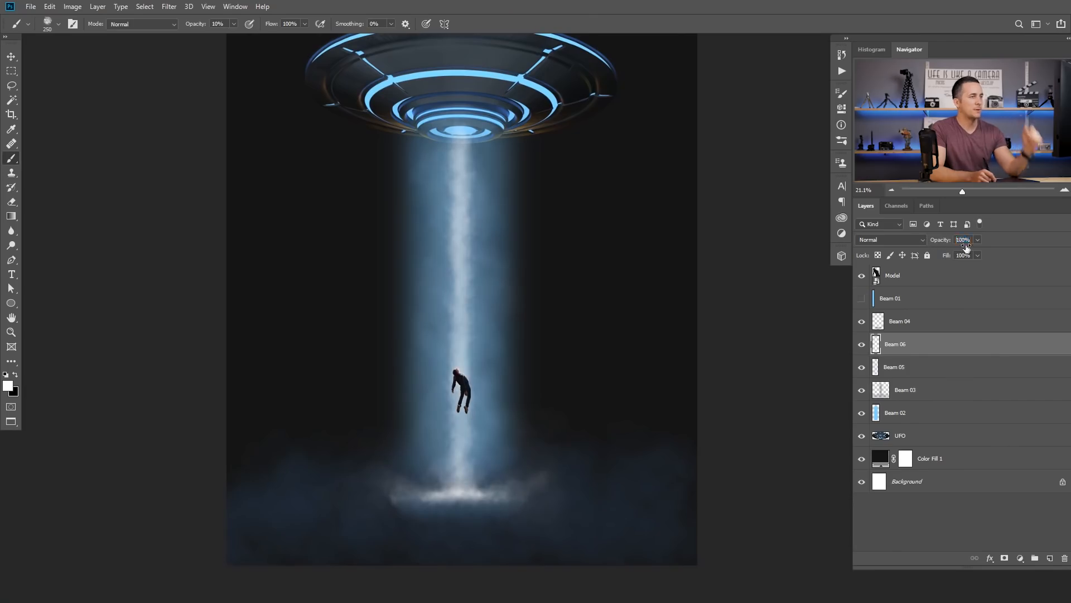
click(902, 277)
drag(941, 239, 915, 244)
drag(521, 394, 598, 347)
drag(938, 242, 945, 243)
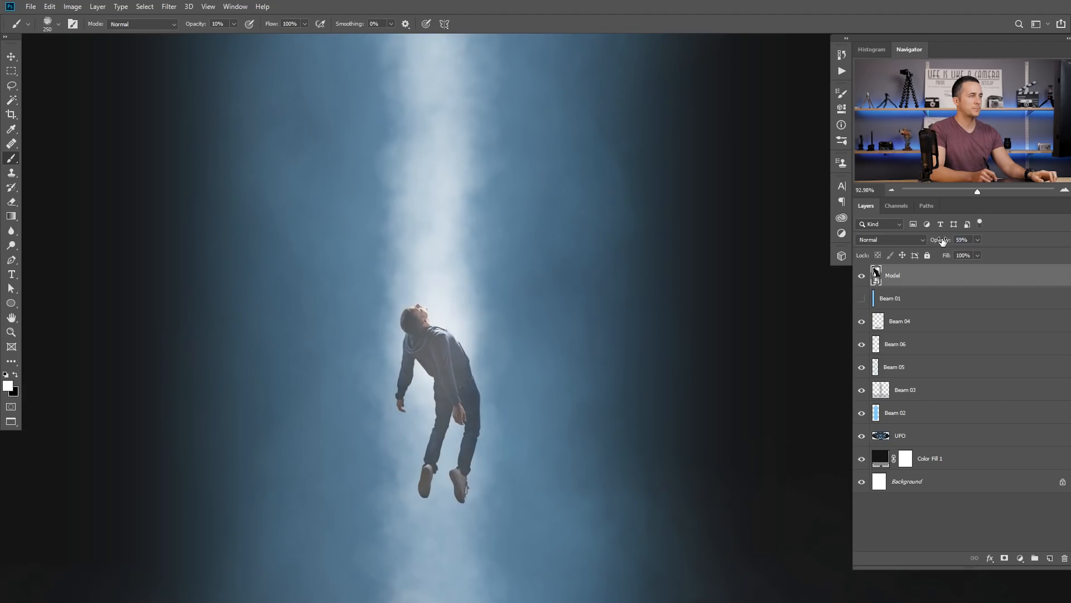
Step: Add a layer mask to the Model layer and prepare a 50 px brush with black as the foreground colour
click(1004, 558)
scroll(443, 313, up, 2)
key(bracketleft)
key(bracketleft)
key(bracketleft)
key(bracketleft)
key(bracketleft)
key(x)
key(bracketleft)
key(bracketleft)
key(bracketleft)
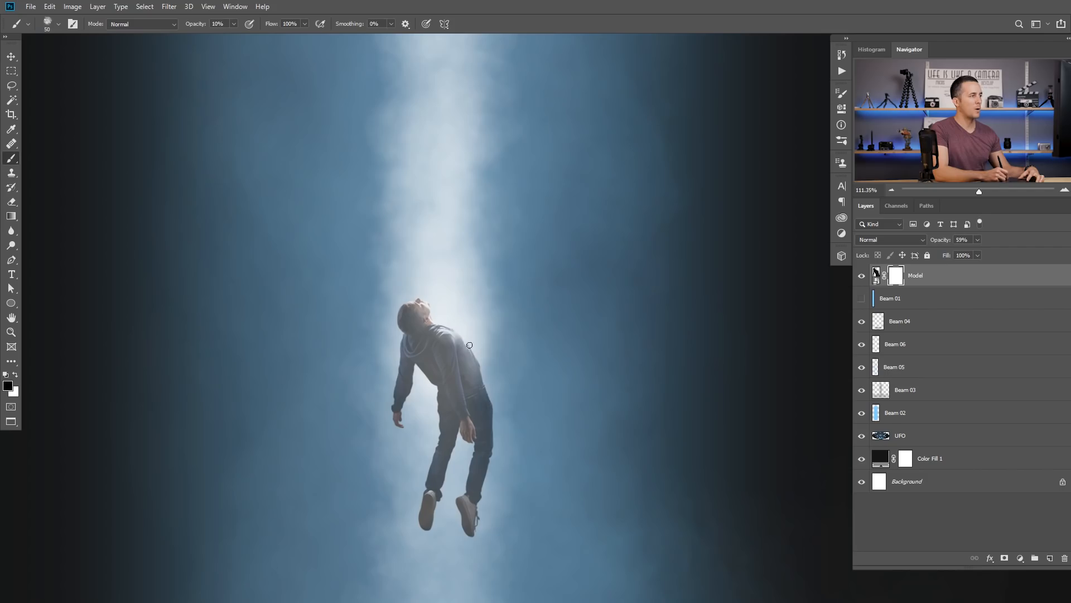
Step: Fade parts of the man on the Model mask with the Cloud/Dust 03 brush at 10% opacity and 60 to 70 px
right_click(454, 292)
click(616, 521)
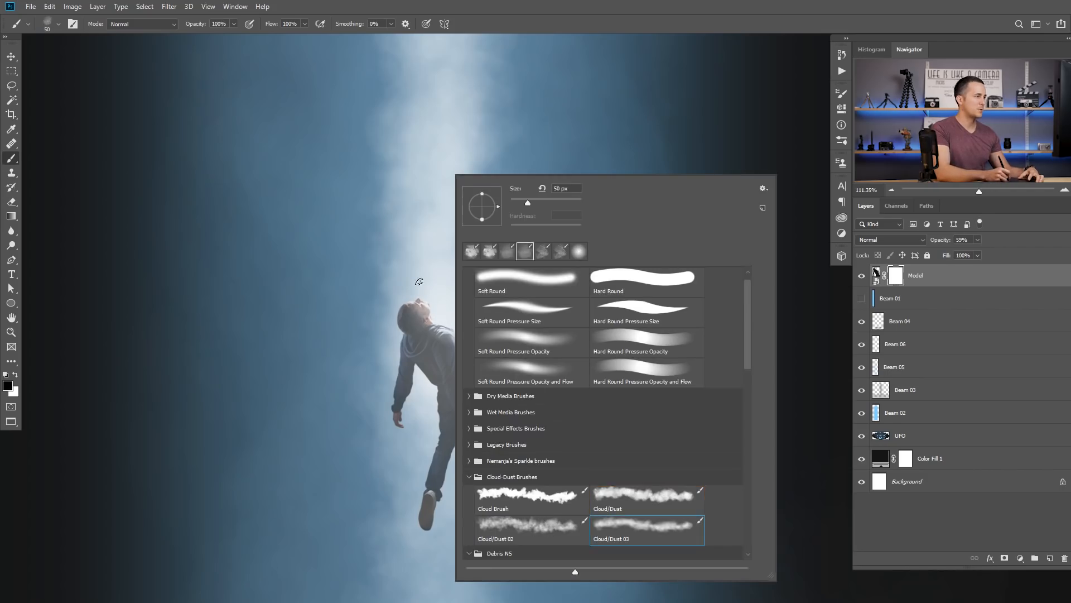
click(424, 266)
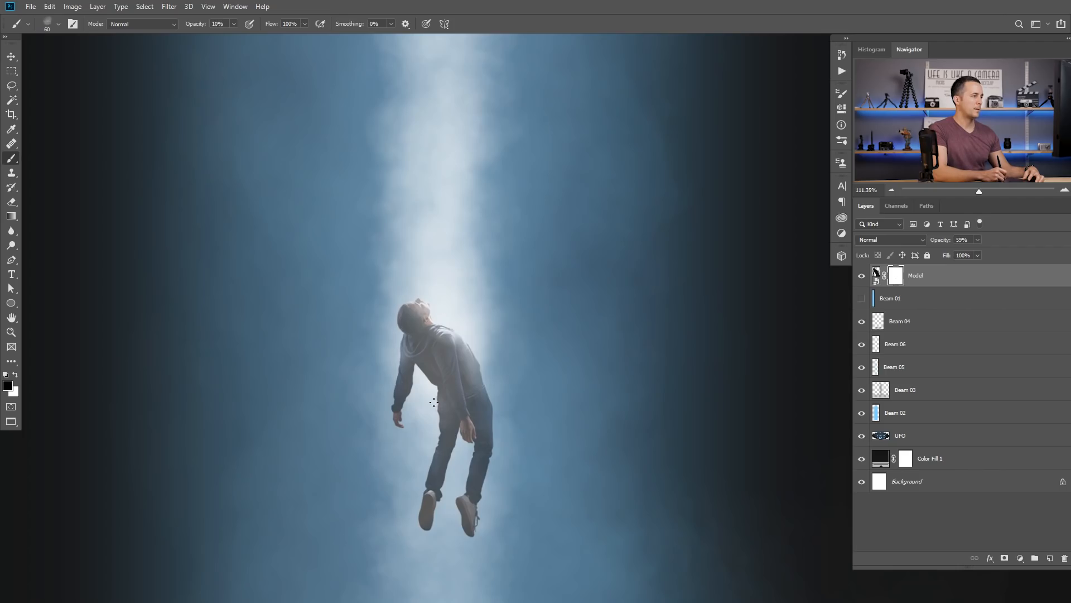
key(ctrl+0)
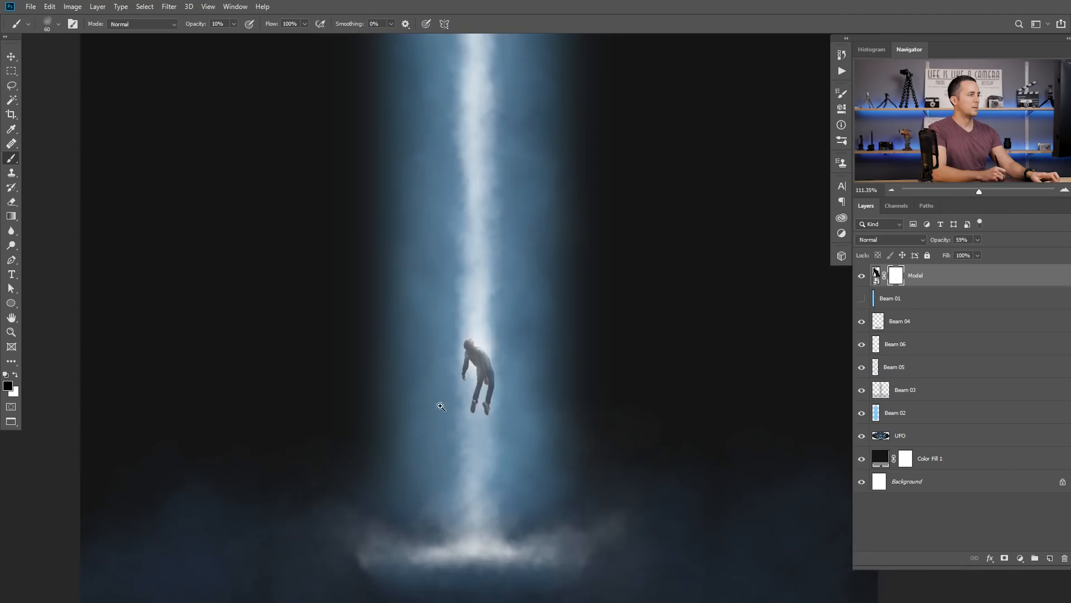
drag(514, 426, 565, 431)
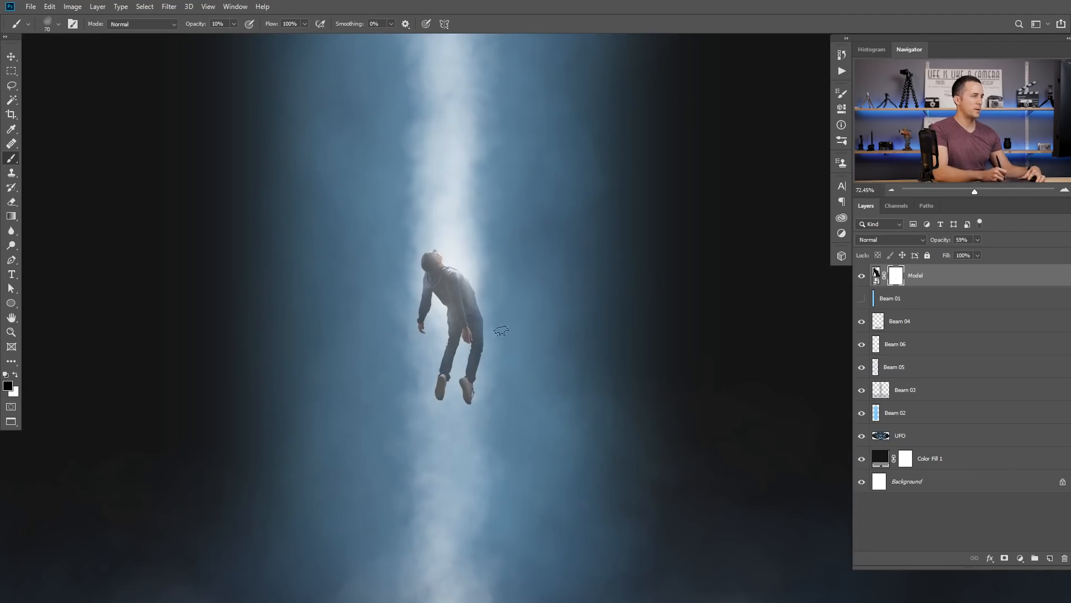
Step: Add a Curves adjustment clipped to the Model layer and brighten the man with a point at input 80, output 170
drag(576, 353, 596, 366)
click(1020, 559)
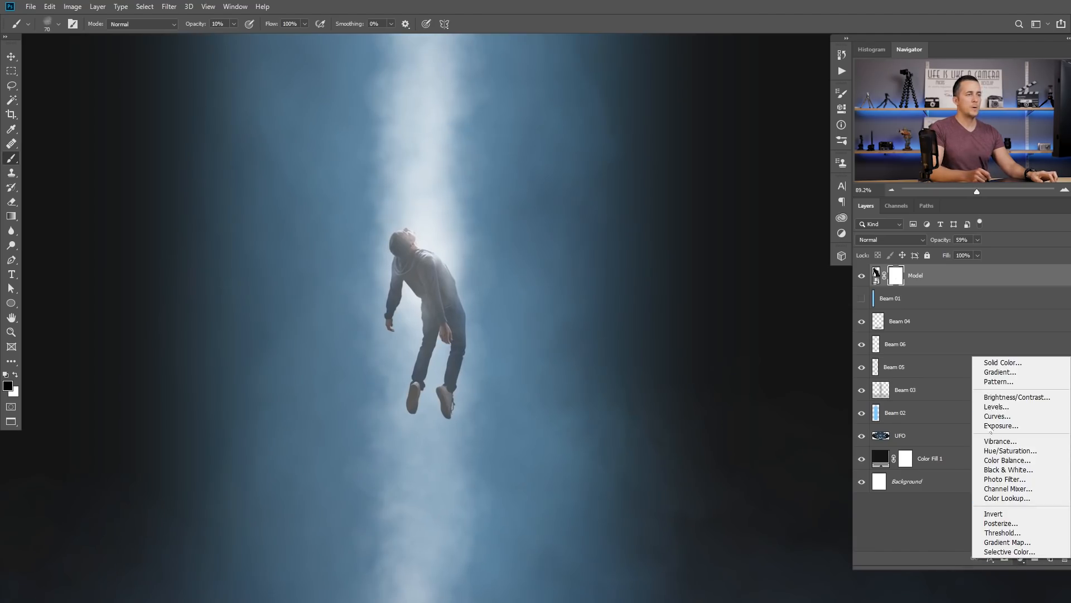
click(999, 414)
click(745, 308)
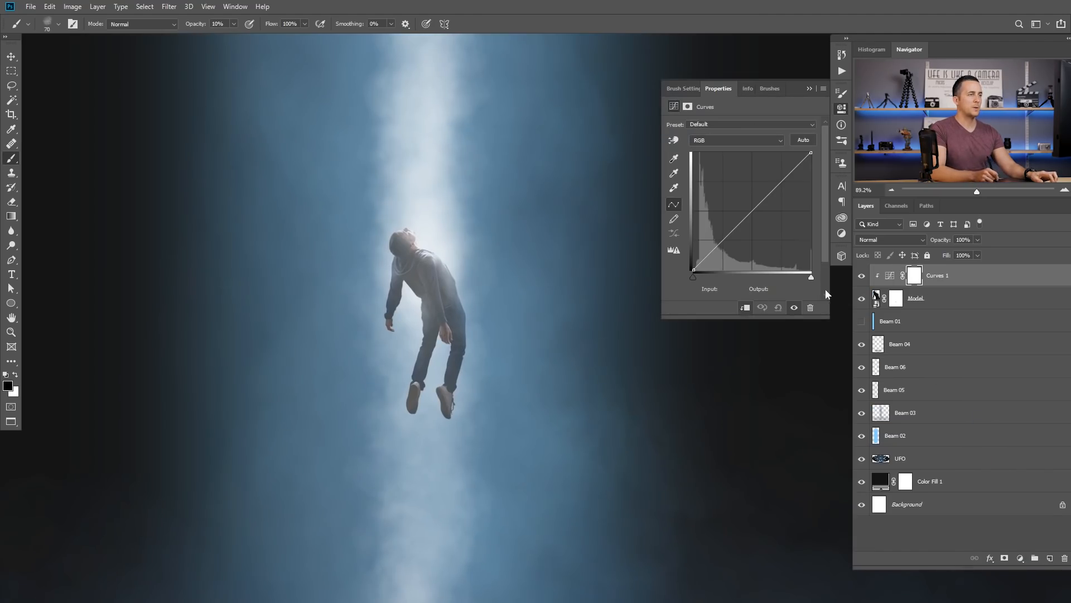
drag(757, 207, 730, 192)
drag(518, 373, 596, 376)
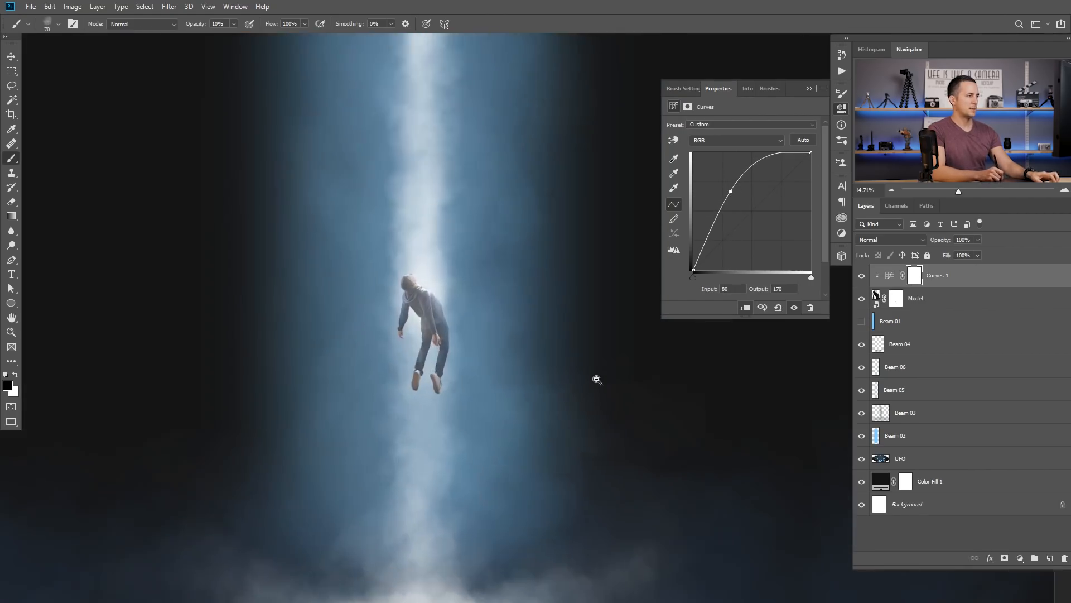
Step: Paint black over the man's leg on the Curves 1 mask with a small Soft Round brush at 30% opacity
click(916, 276)
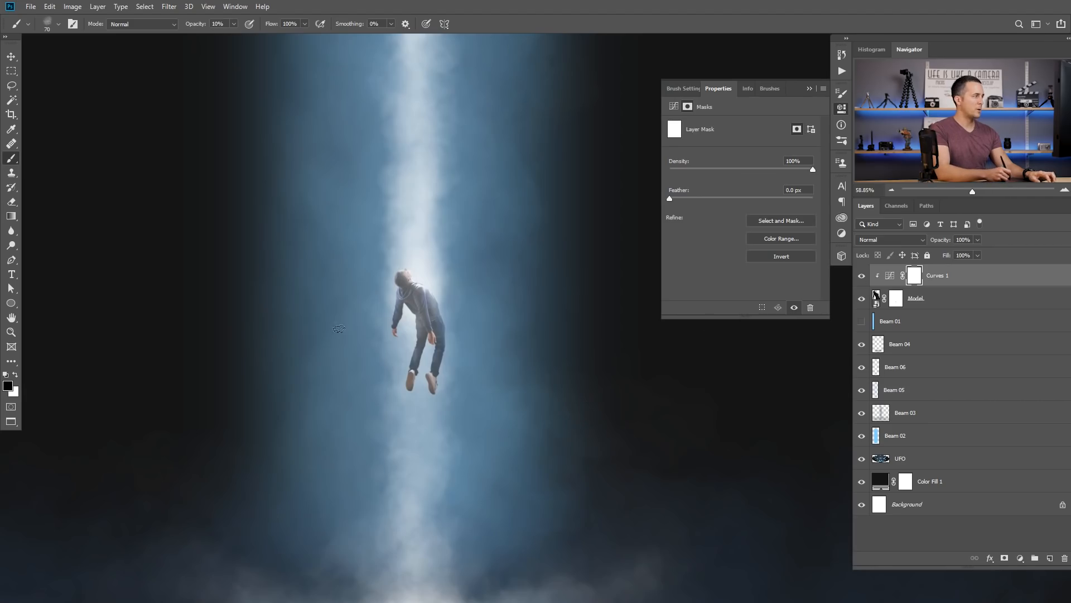
right_click(377, 290)
click(486, 281)
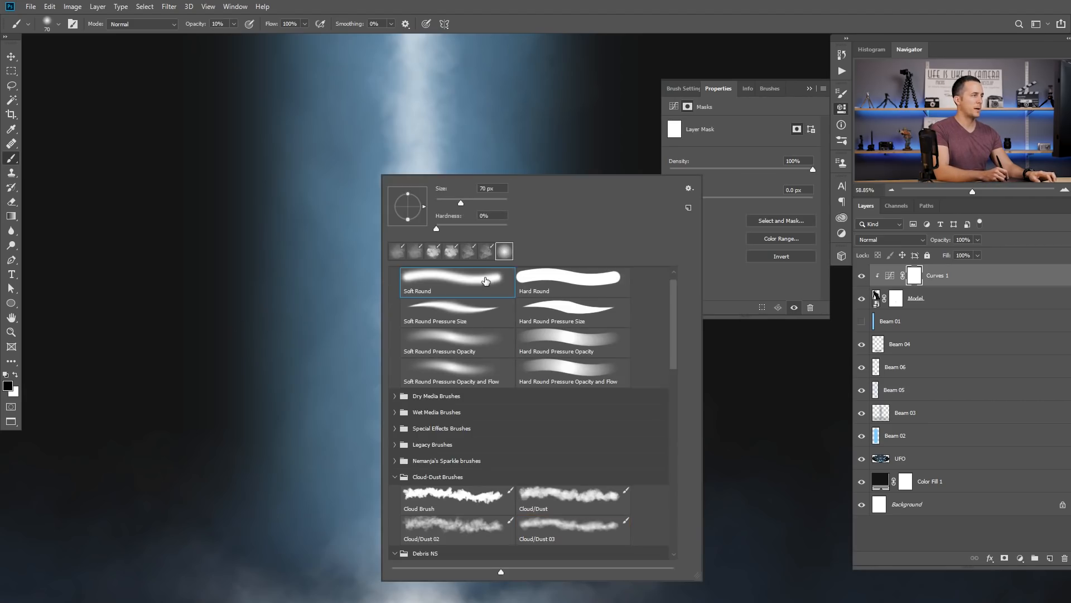
click(369, 224)
drag(439, 347, 473, 363)
key(bracketleft)
key(bracketleft)
key(bracketleft)
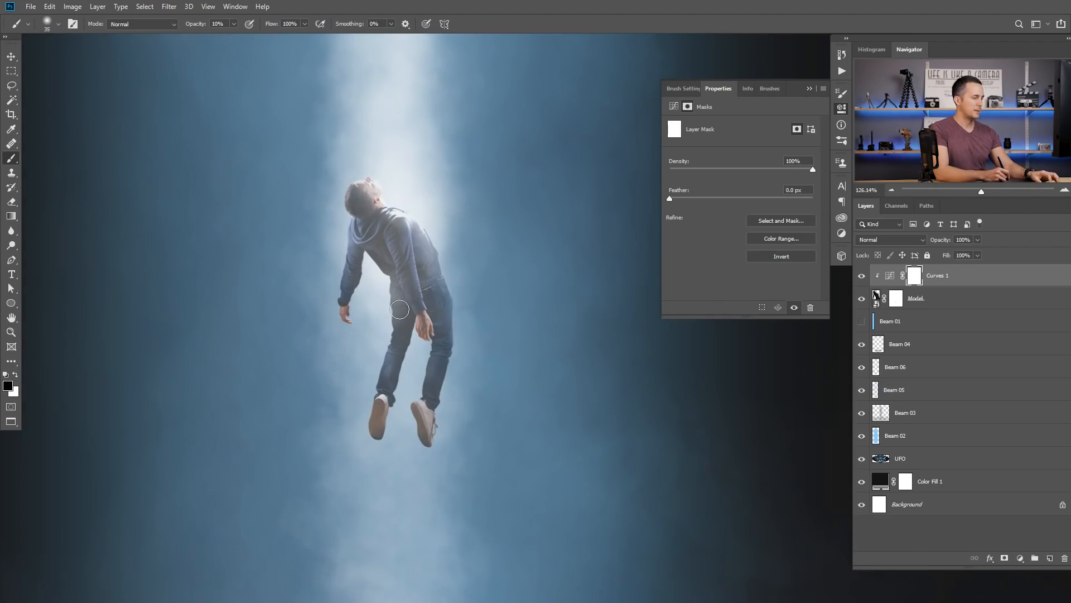
key(3)
drag(397, 327, 400, 314)
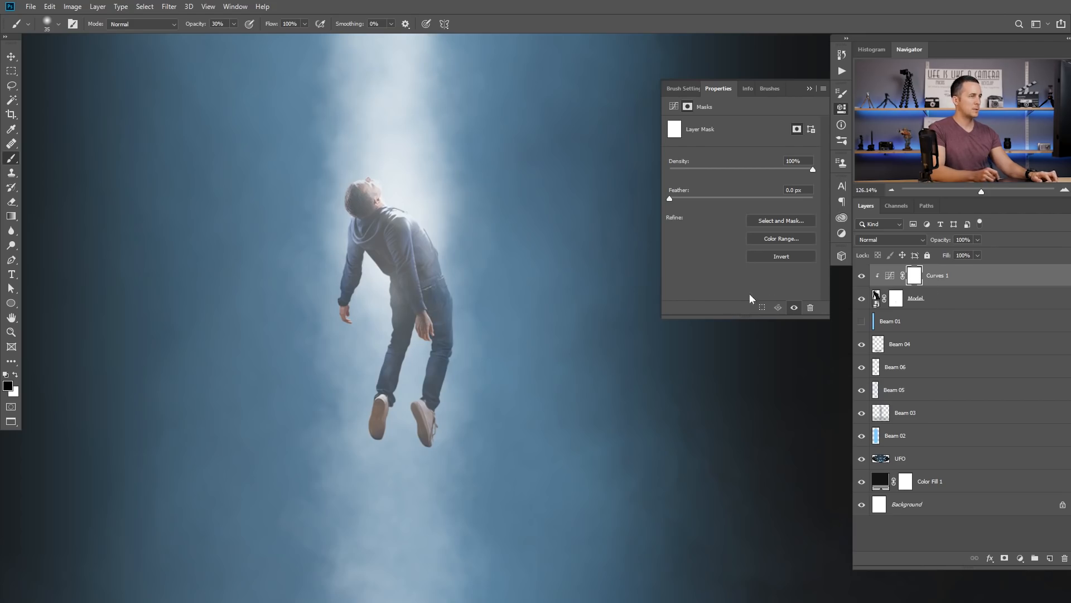
Step: Darken the man's legs, torso and arm on the Curves 1 mask with black at 30% opacity, varying the small brush's size
alt+click(916, 277)
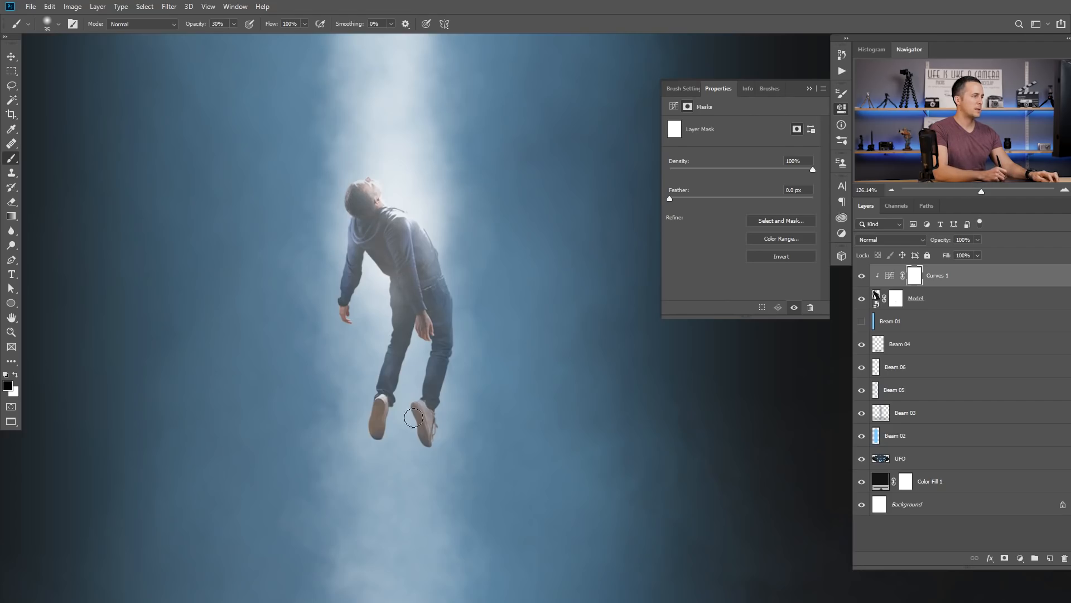
key(bracketleft)
key(bracketleft)
key(bracketleft)
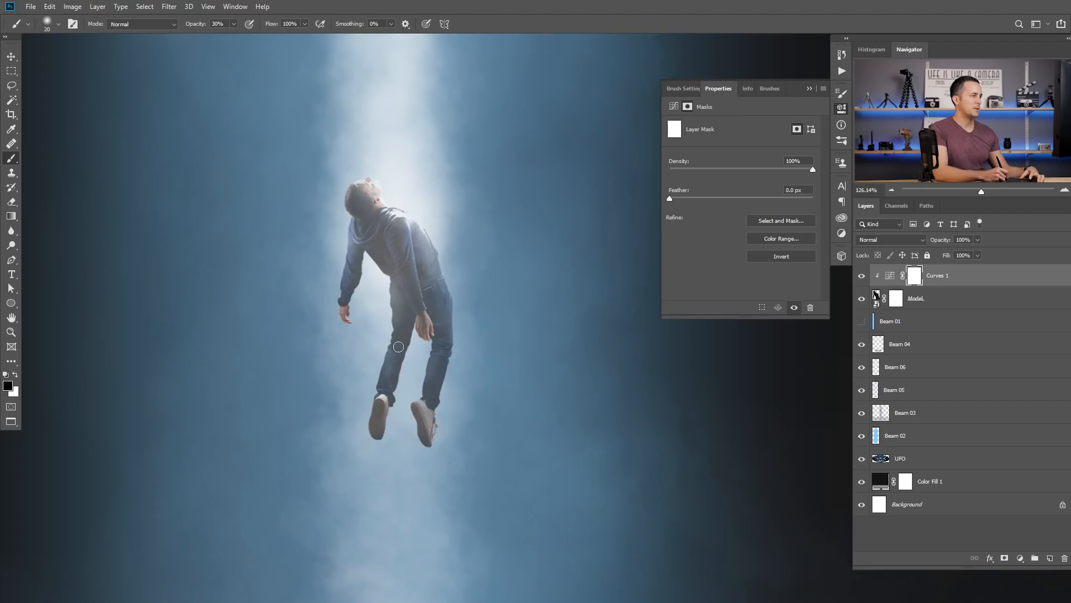
key(bracketright)
key(bracketright)
key(bracketright)
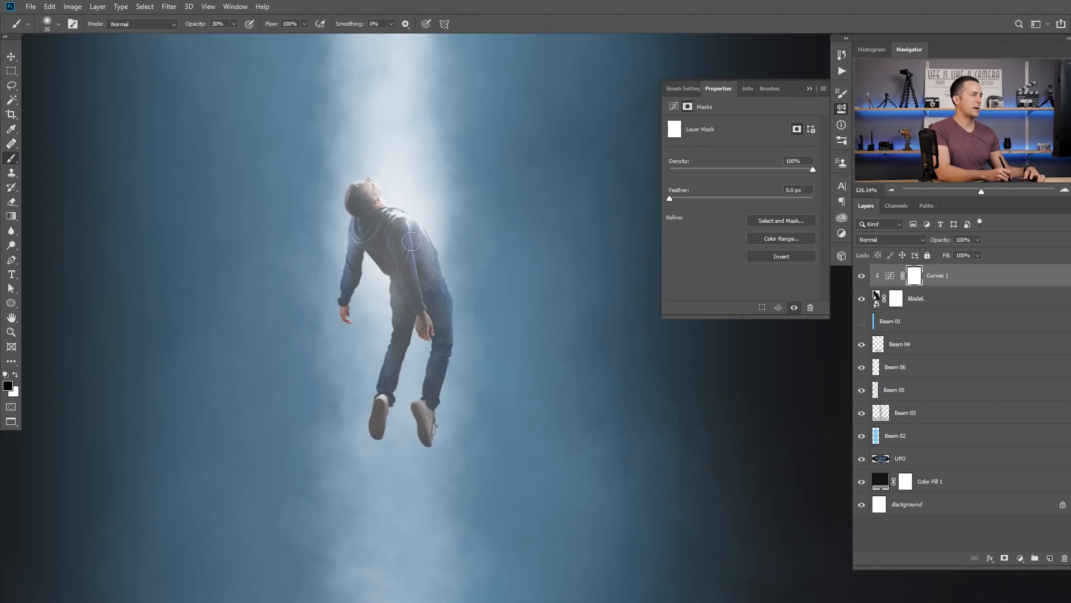
key(bracketleft)
key(bracketleft)
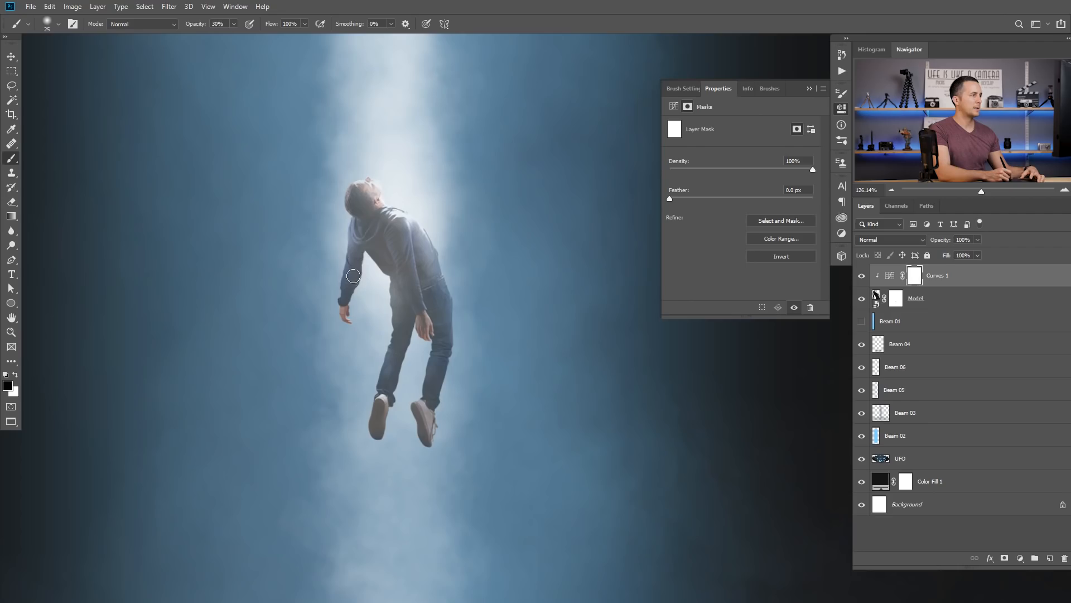
Step: Select the Model layer's mask and examine its painted areas in mask view
drag(432, 281, 333, 334)
drag(487, 359, 445, 385)
mouse_move(519, 413)
mouse_down()
mouse_move(457, 400)
mouse_move(464, 382)
mouse_move(489, 382)
mouse_up()
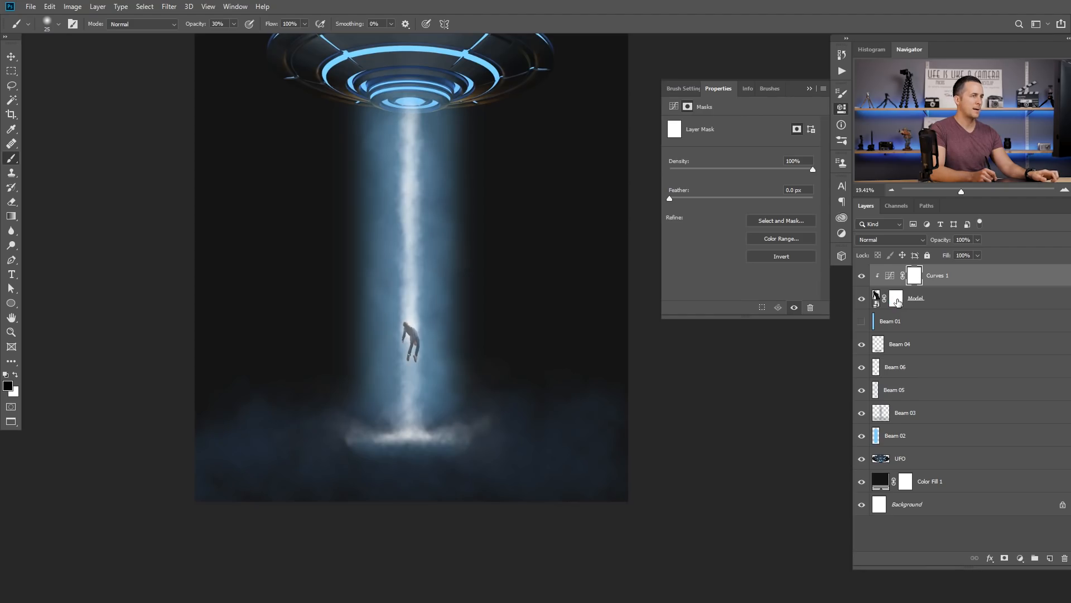
click(898, 302)
drag(407, 339, 672, 320)
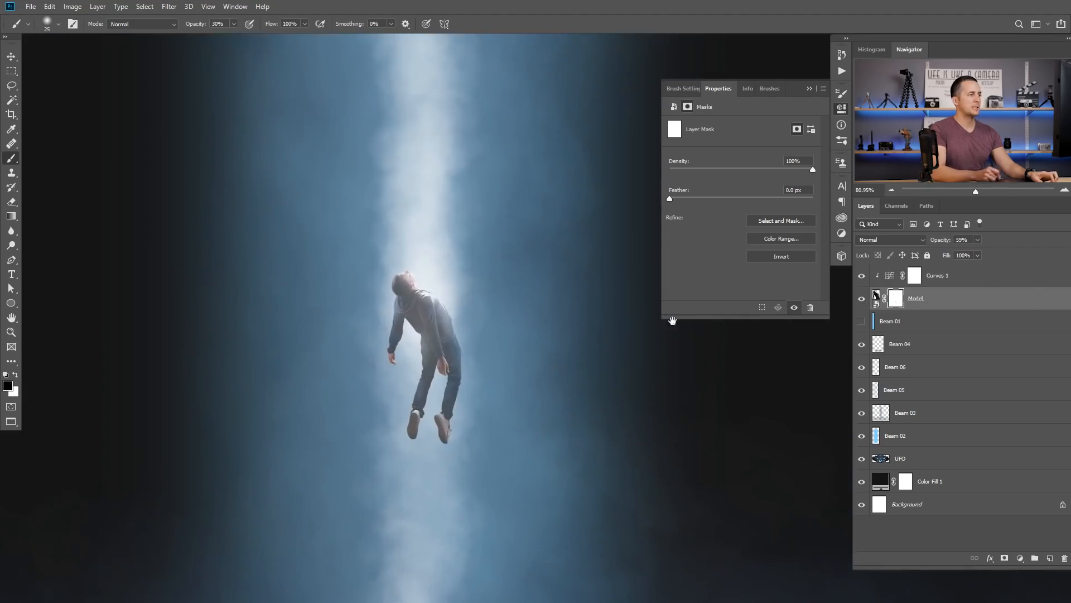
alt+click(896, 301)
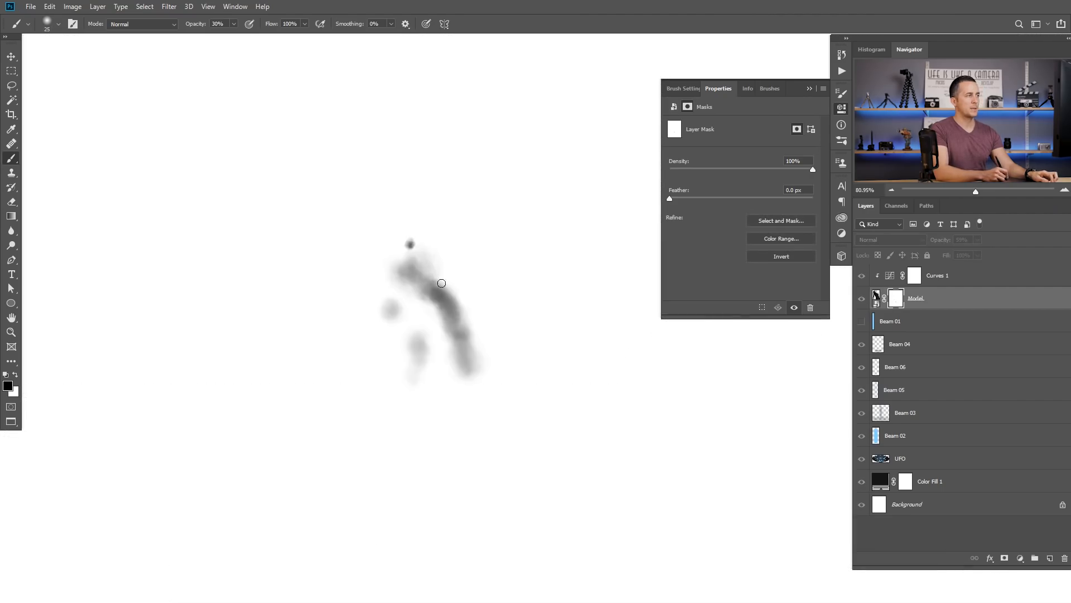
alt+click(896, 302)
Step: Soften the Model layer's mask with a Gaussian Blur of 9.8 pixels radius
click(169, 7)
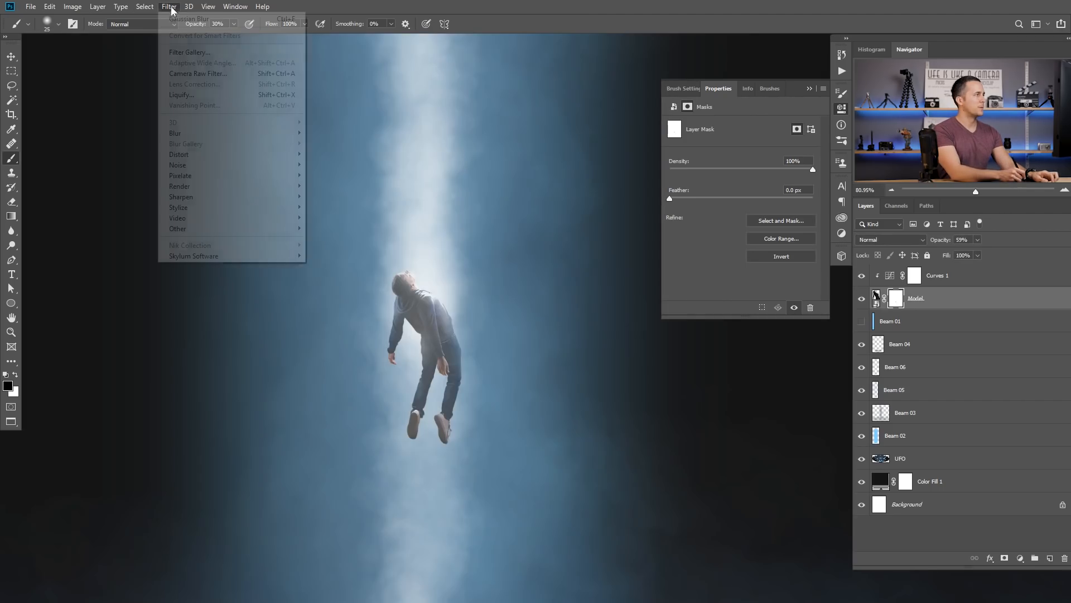
mouse_move(254, 137)
click(335, 175)
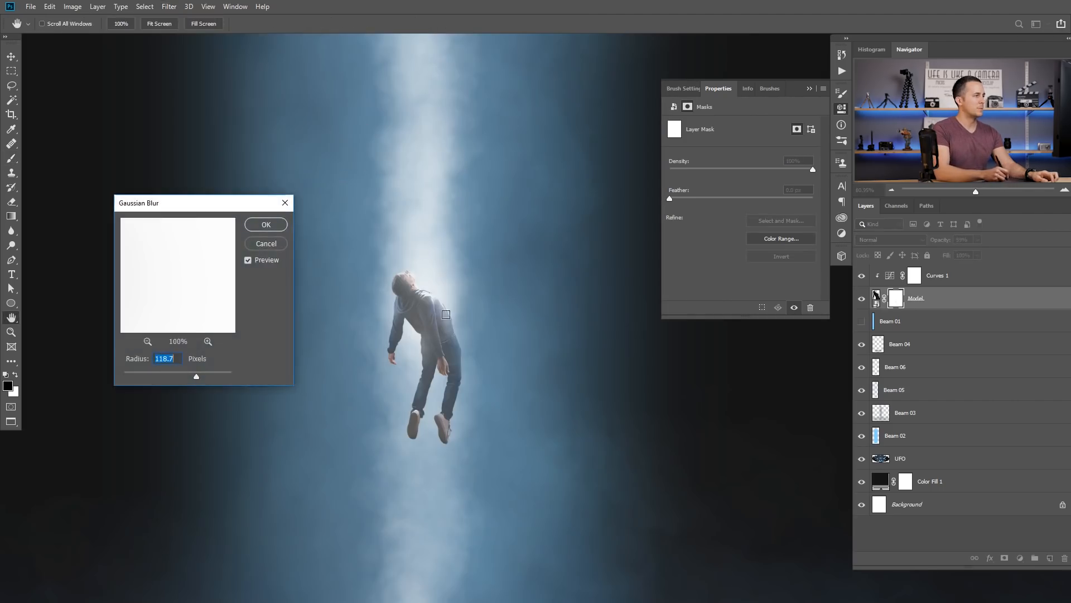
drag(197, 378, 165, 379)
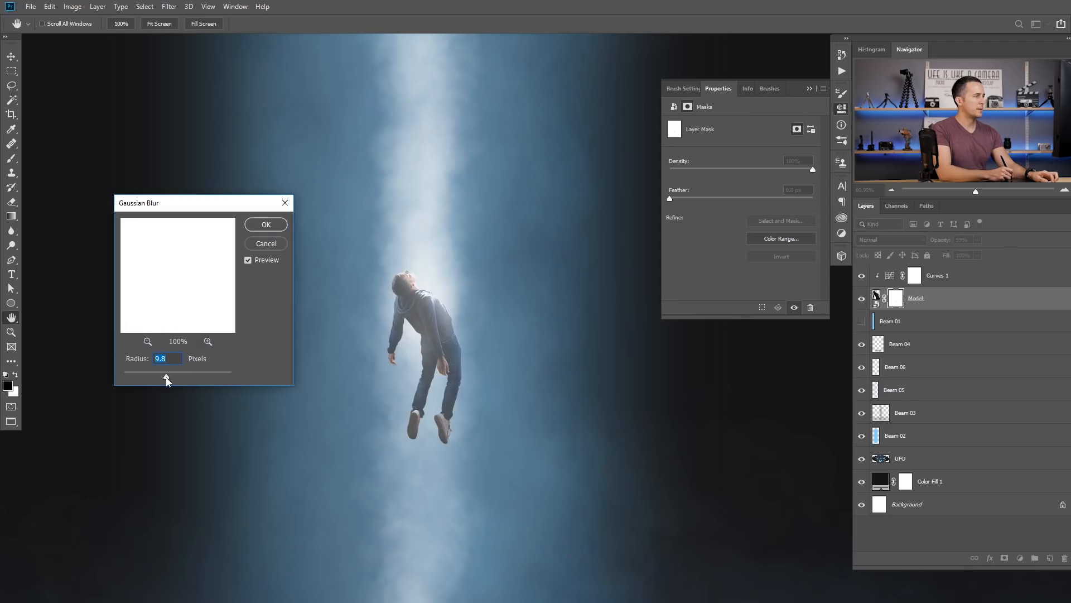
drag(176, 379, 166, 376)
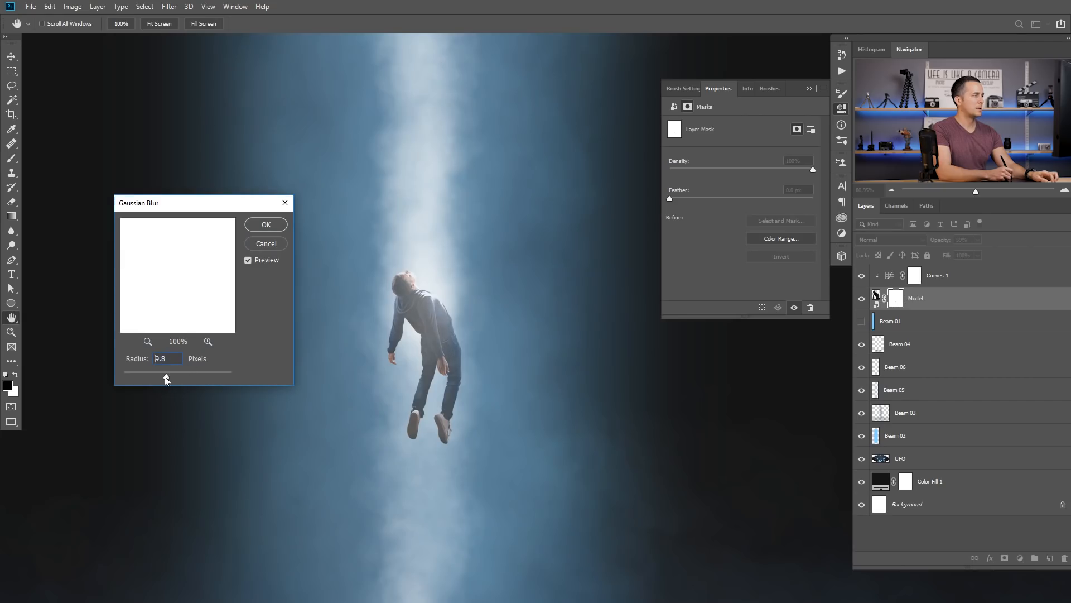
click(266, 226)
Step: Undo a trial black stroke across the torso and paint white on the Model mask at up to 40% opacity to restore the body
key(b)
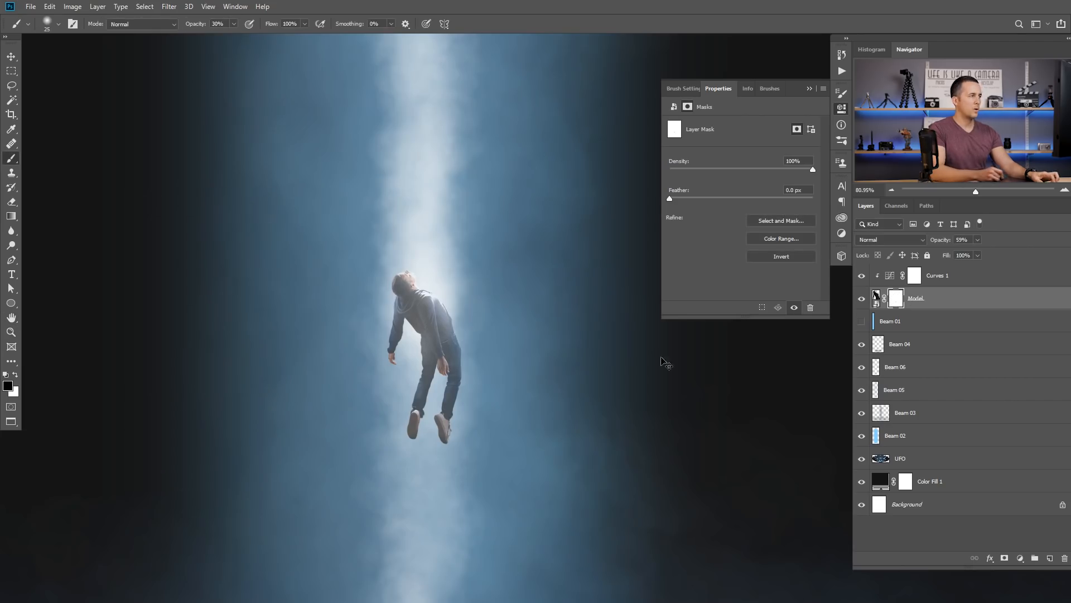
scroll(443, 350, up, 3)
mouse_move(401, 273)
mouse_down()
mouse_move(420, 354)
mouse_move(402, 302)
mouse_up()
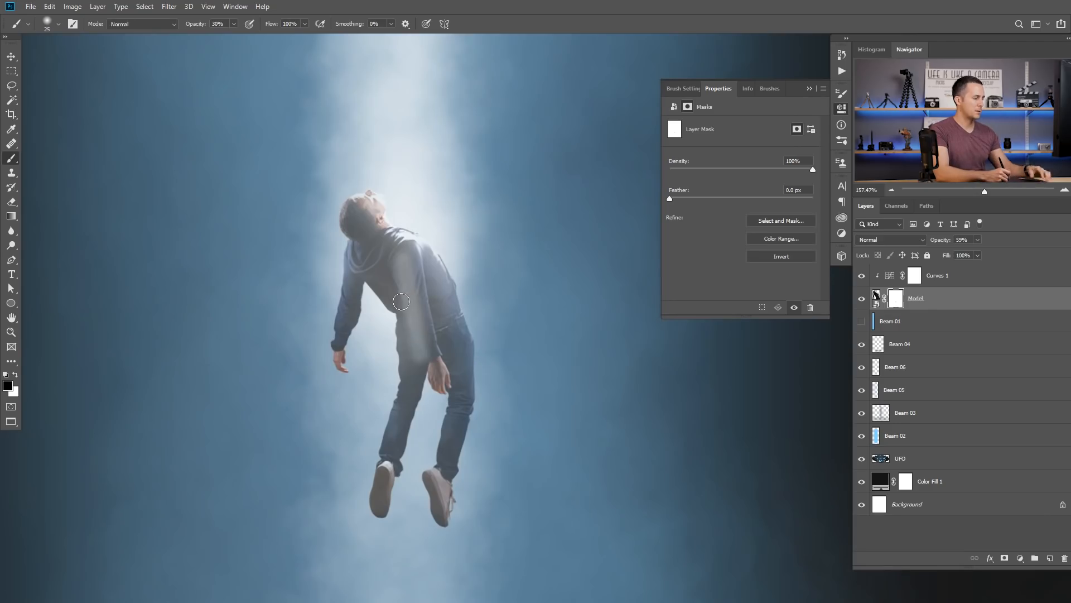
key(ctrl+z)
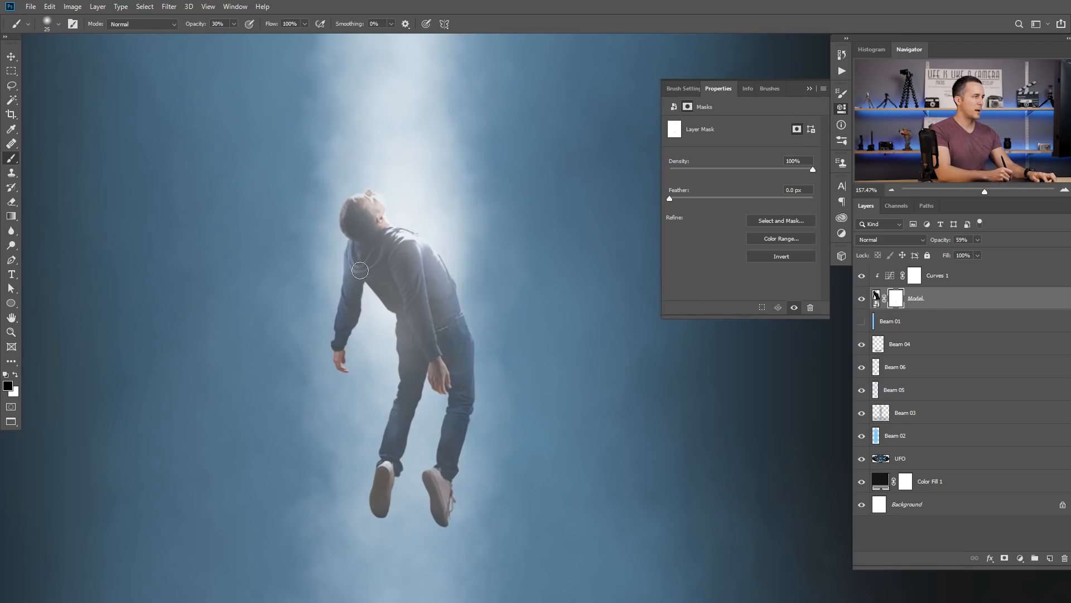
key(x)
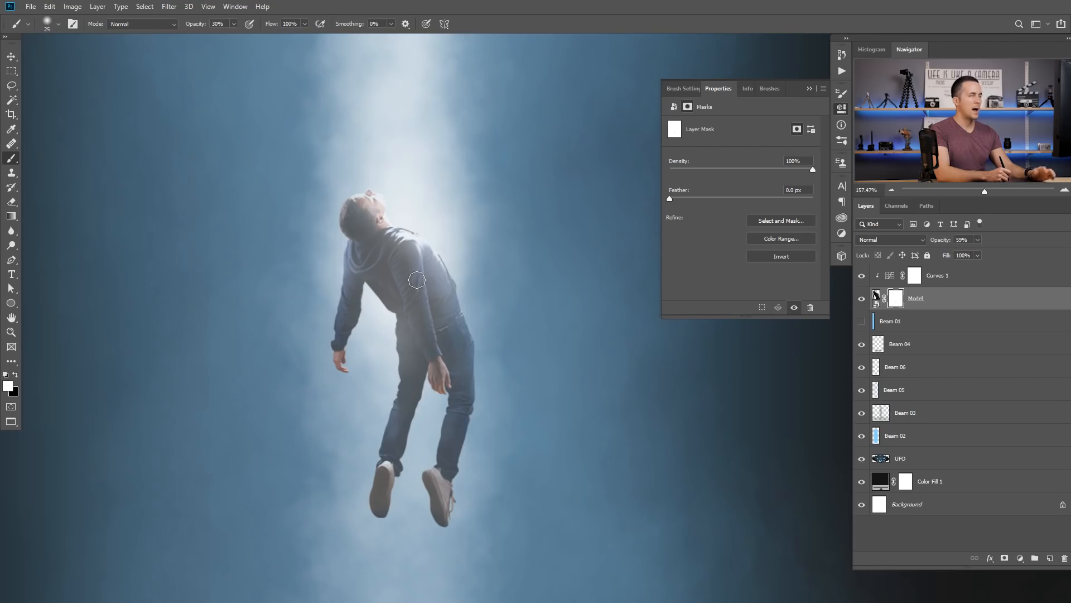
key(bracketright)
key(4)
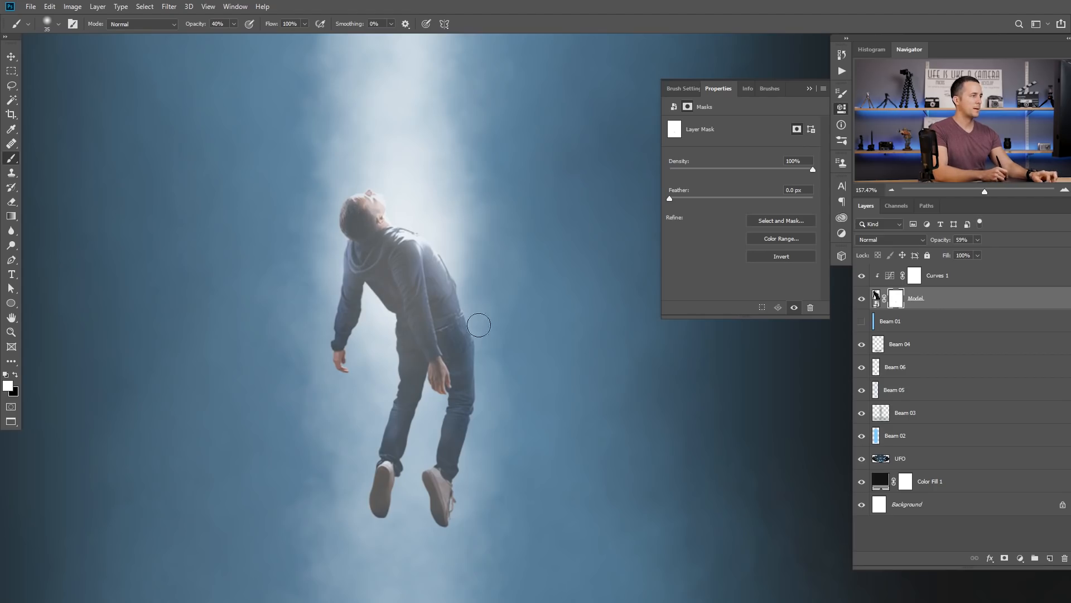
Step: Fade the edges of the man's head and back on the Model mask with black at 10% opacity, enlarging the brush to 70 px
key(x)
key(1)
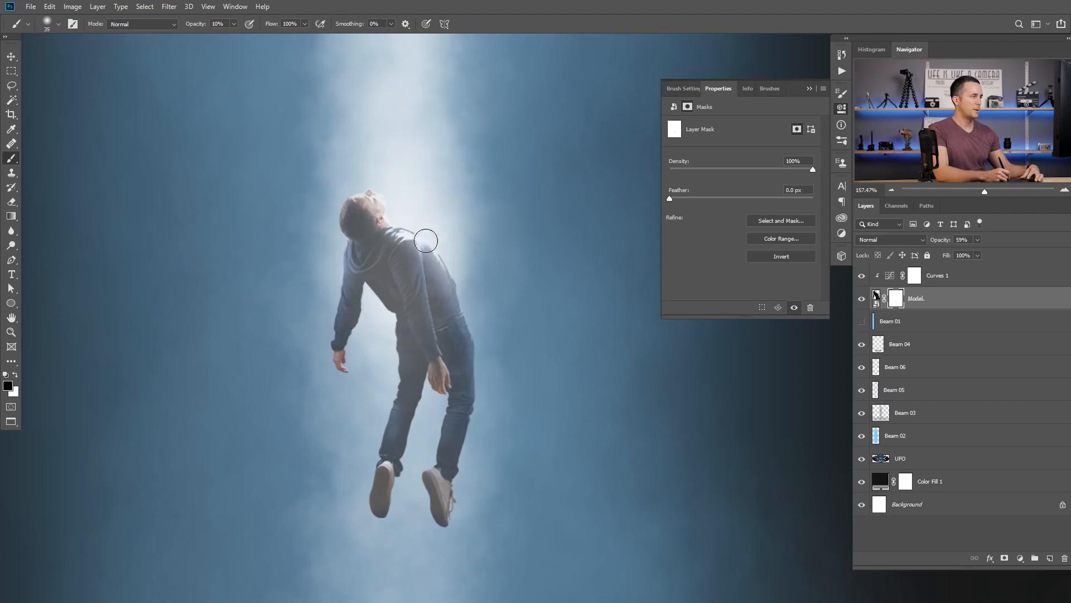
key(bracketright)
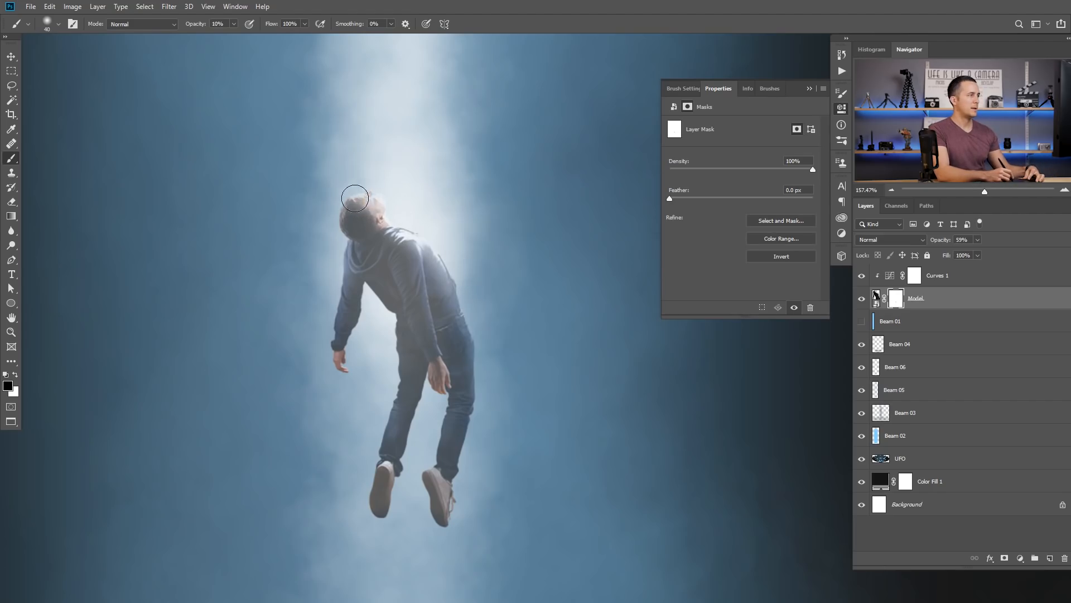
key(bracketright)
key(bracketright)
key(bracketright)
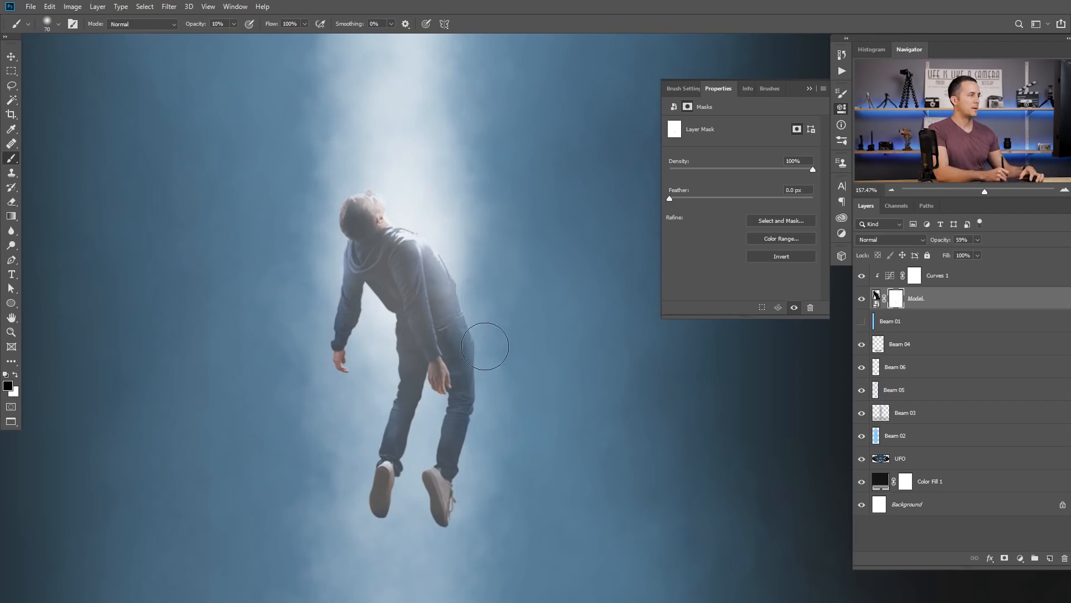
right_click(485, 345)
key(Return)
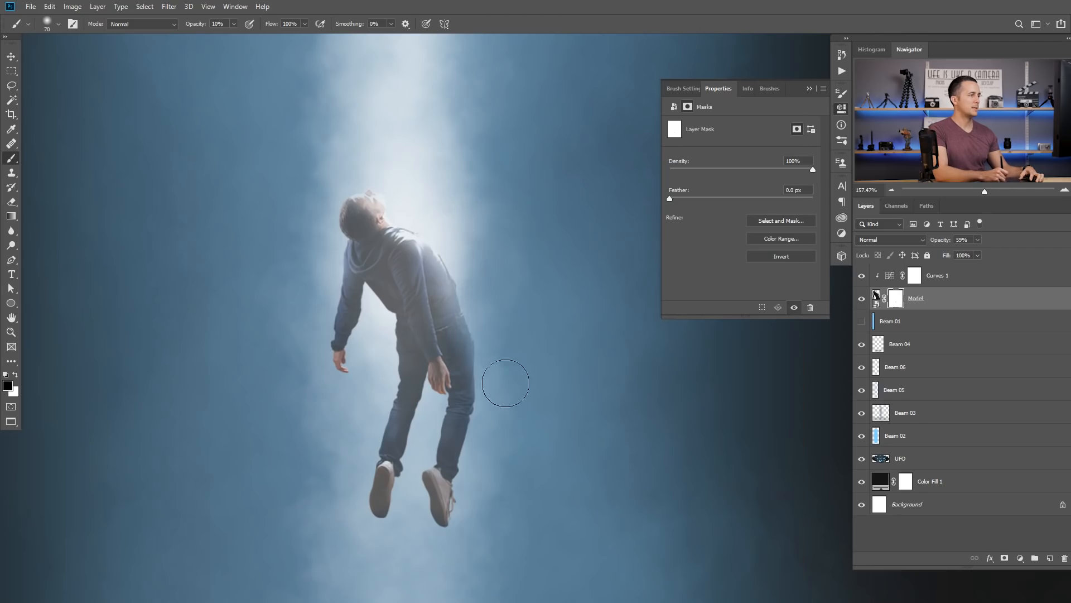
Step: Copy the whole gas station photo from its document and paste it into the UFO composite directly above the Color Fill 1 layer
scroll(502, 318, down, 15)
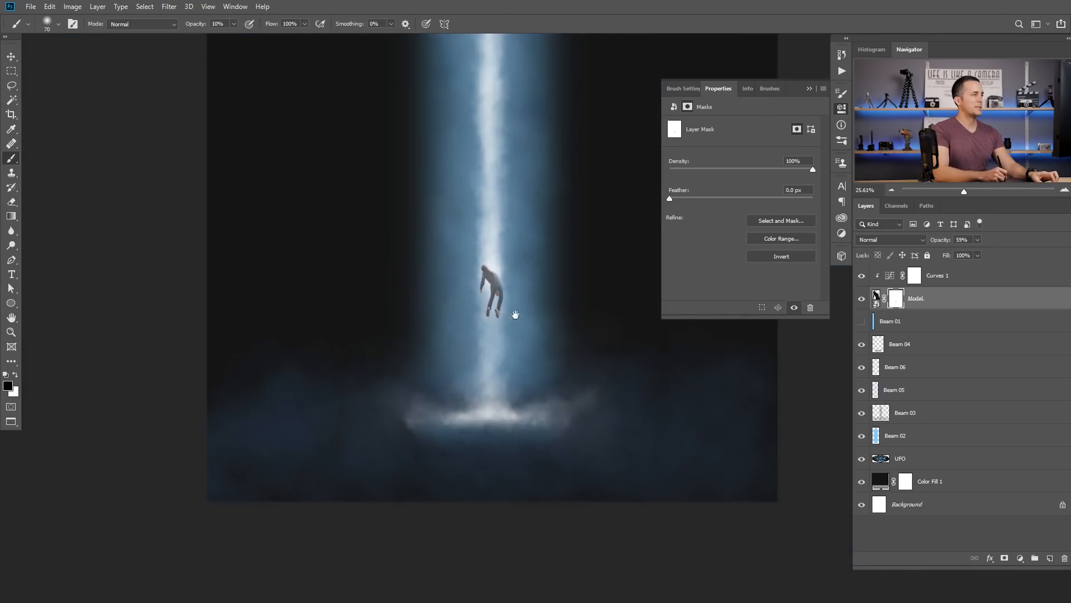
scroll(502, 323, up, 4)
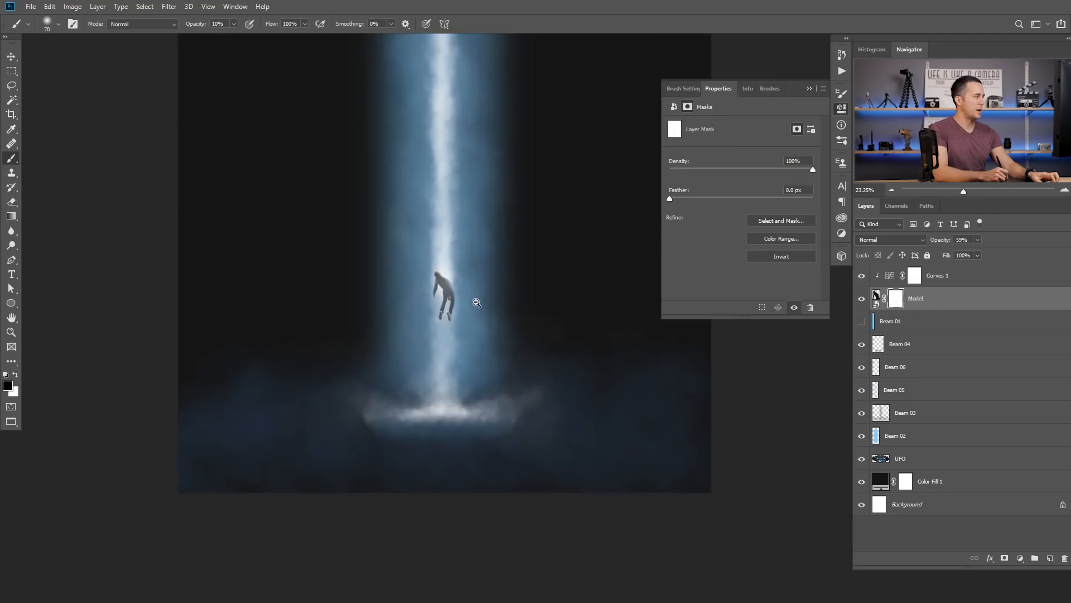
scroll(476, 314, down, 2)
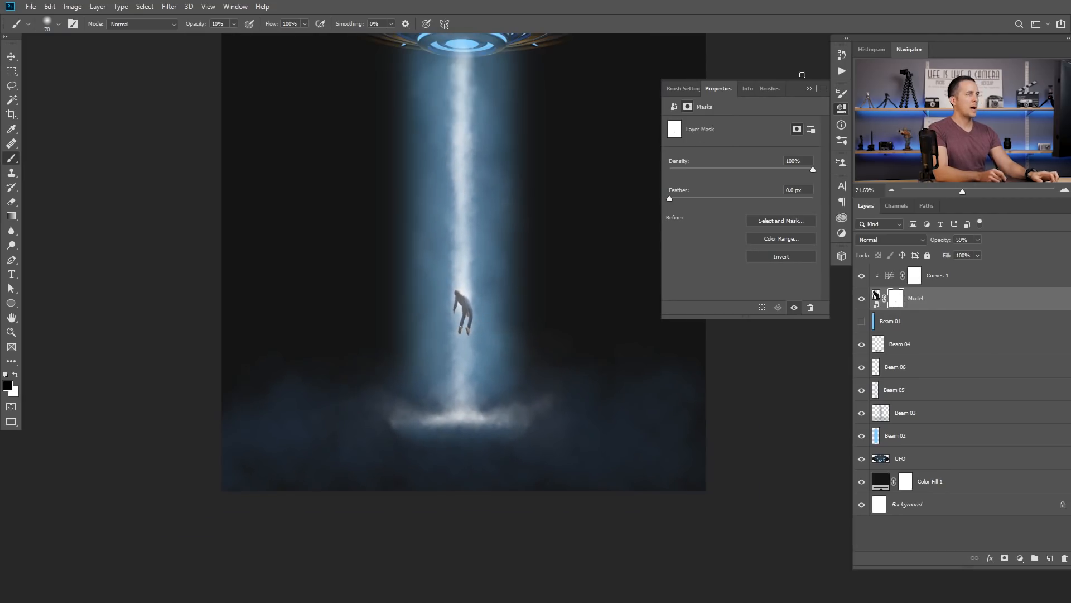
click(810, 89)
scroll(544, 304, down, 3)
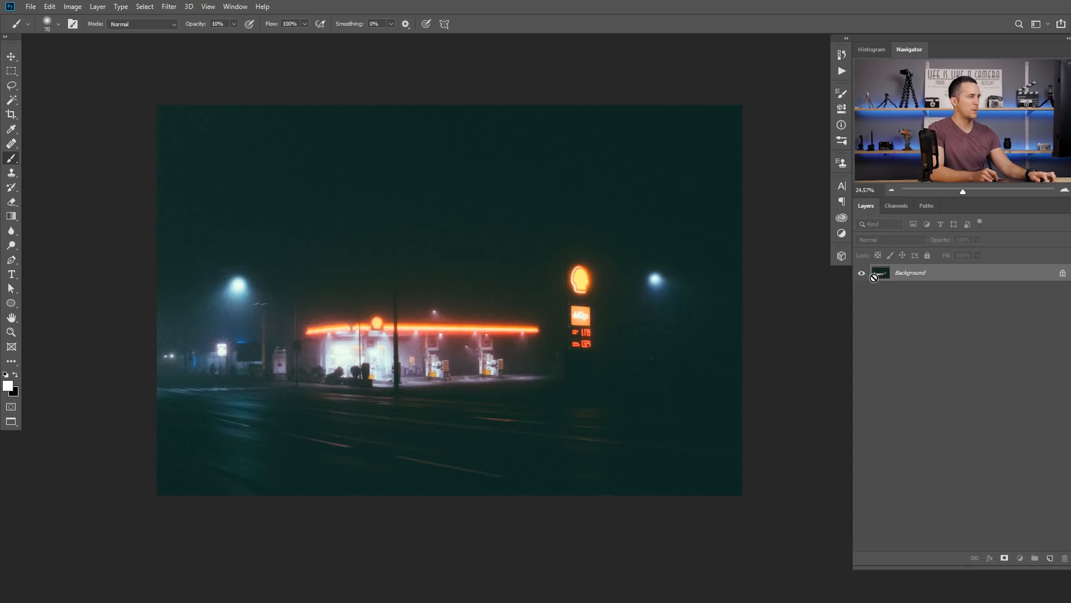
ctrl+click(873, 277)
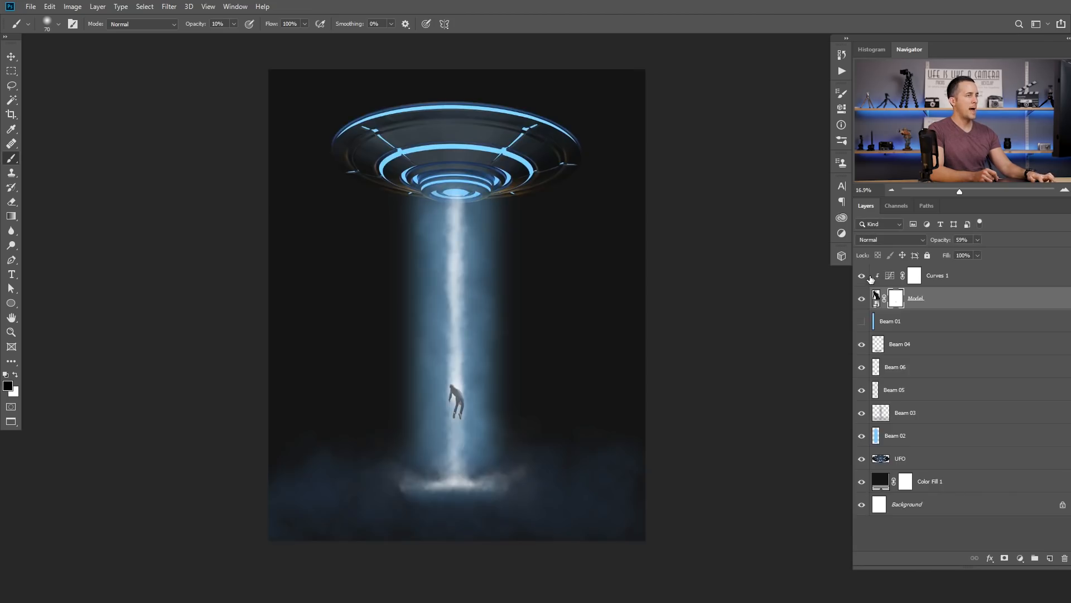
click(890, 483)
key(ctrl+v)
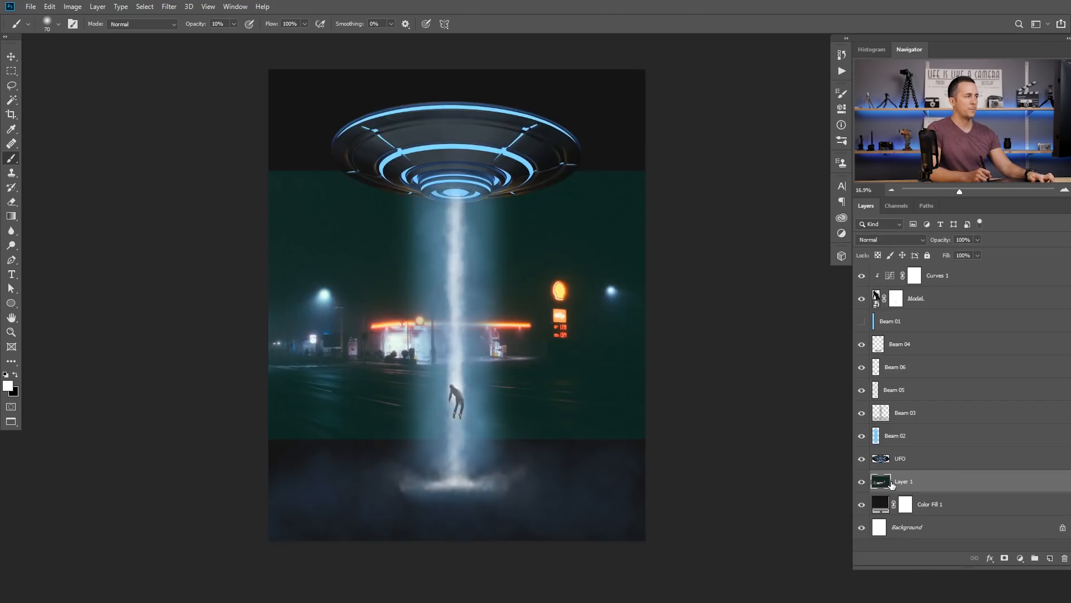
Step: Scale the pasted gas station photo down to about 88 × 59 cm and place it behind the lower part of the beam
key(ctrl+t)
drag(670, 169, 589, 225)
drag(530, 351, 526, 434)
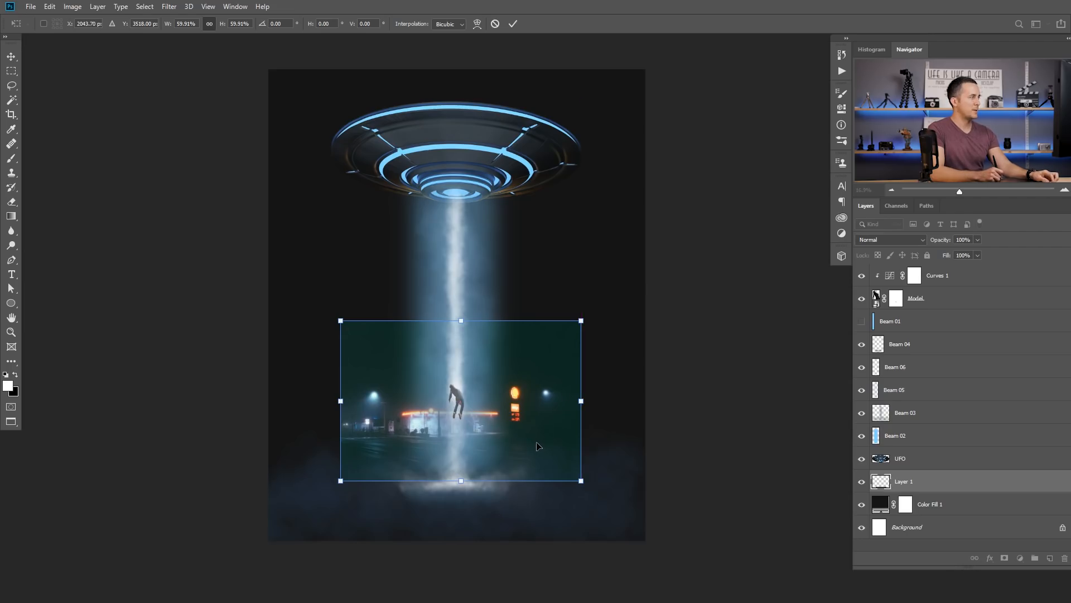
drag(534, 449, 529, 449)
drag(576, 320, 571, 325)
drag(544, 433, 544, 435)
key(Return)
Step: Select the Curves 1 and Model layers together and move the man slightly up, clear of the gas station roof
key(b)
ctrl+click(510, 431)
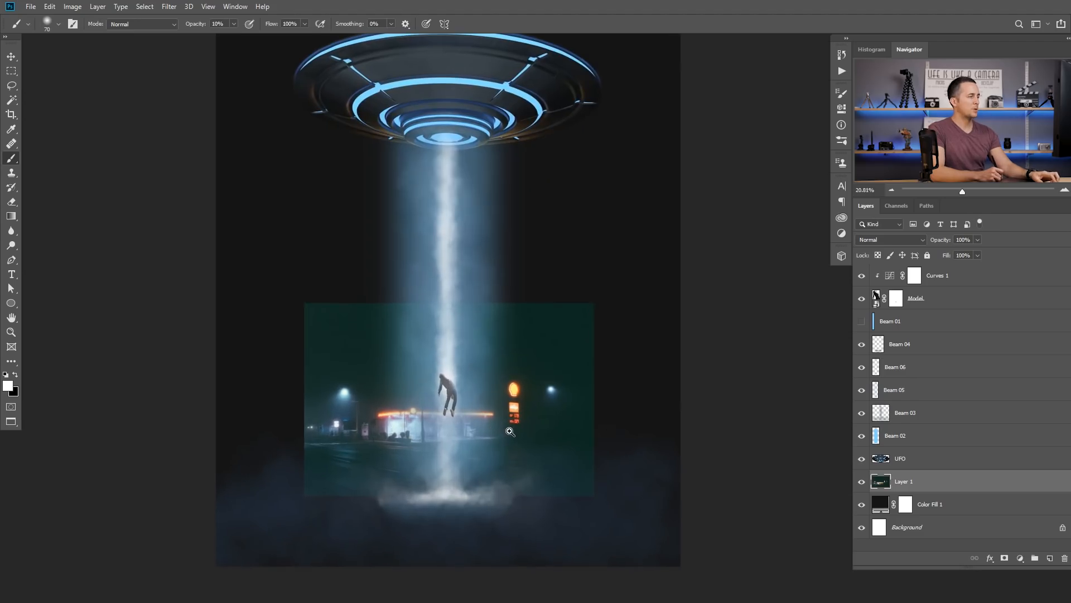
click(890, 277)
shift+click(877, 297)
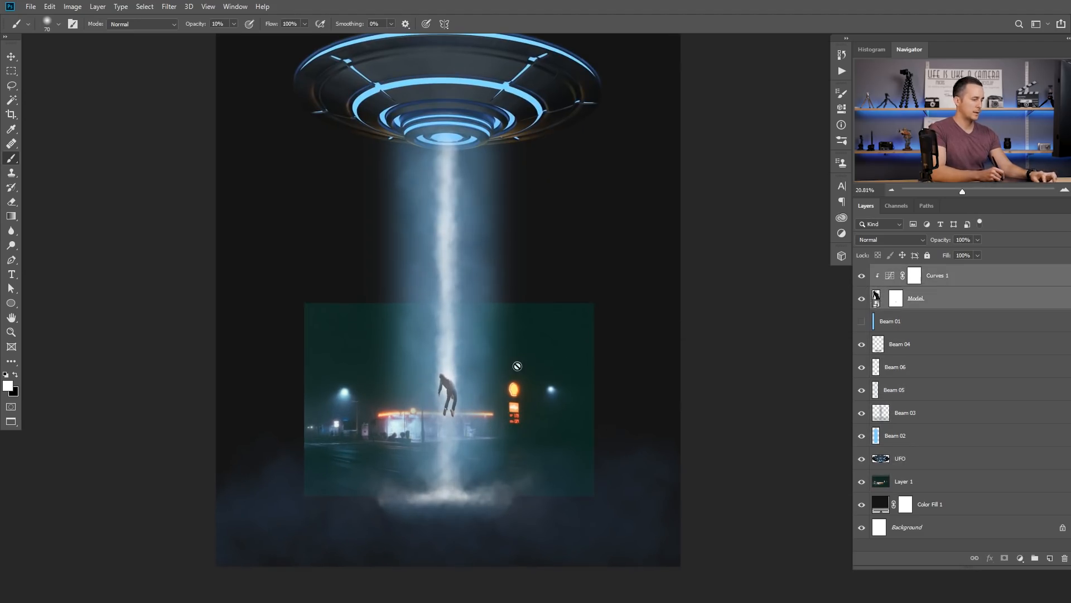
key(v)
drag(453, 394, 447, 374)
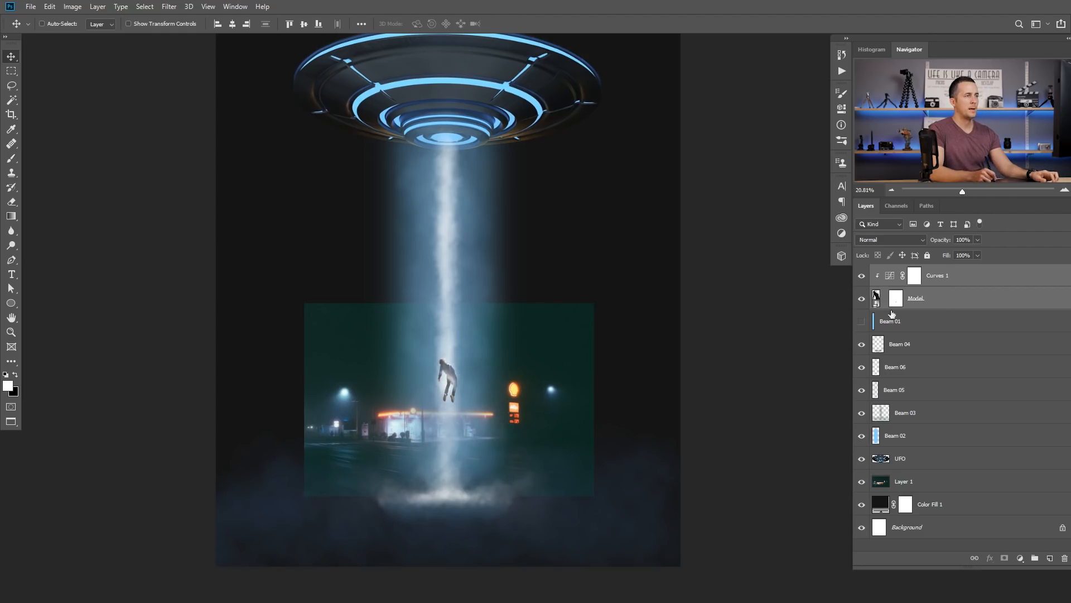
Step: Rename the pasted photo's layer as Gas station
double_click(905, 481)
text(G)
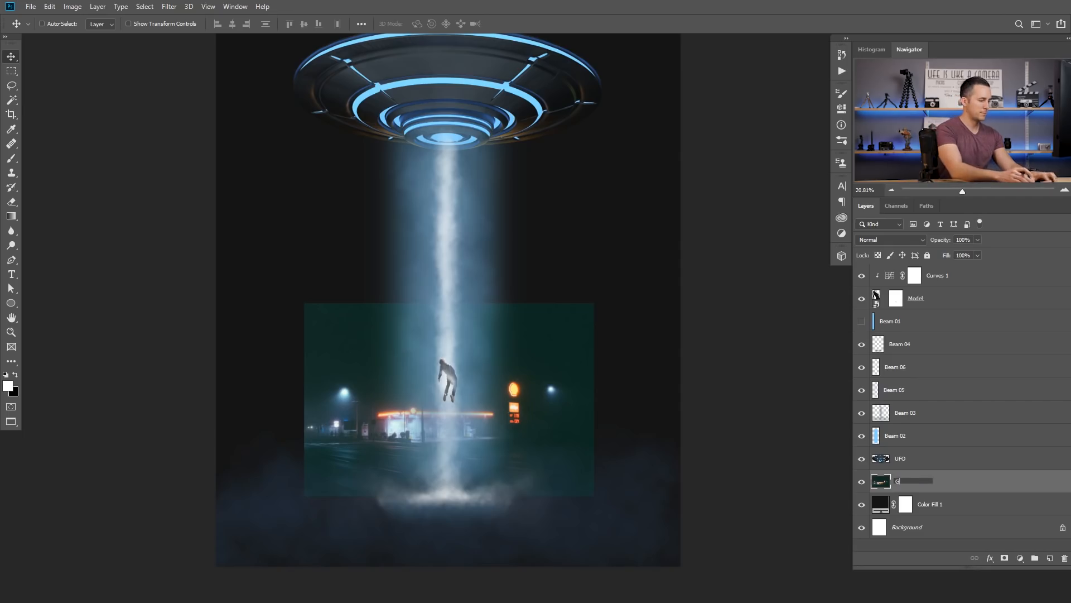
text(as station)
key(Return)
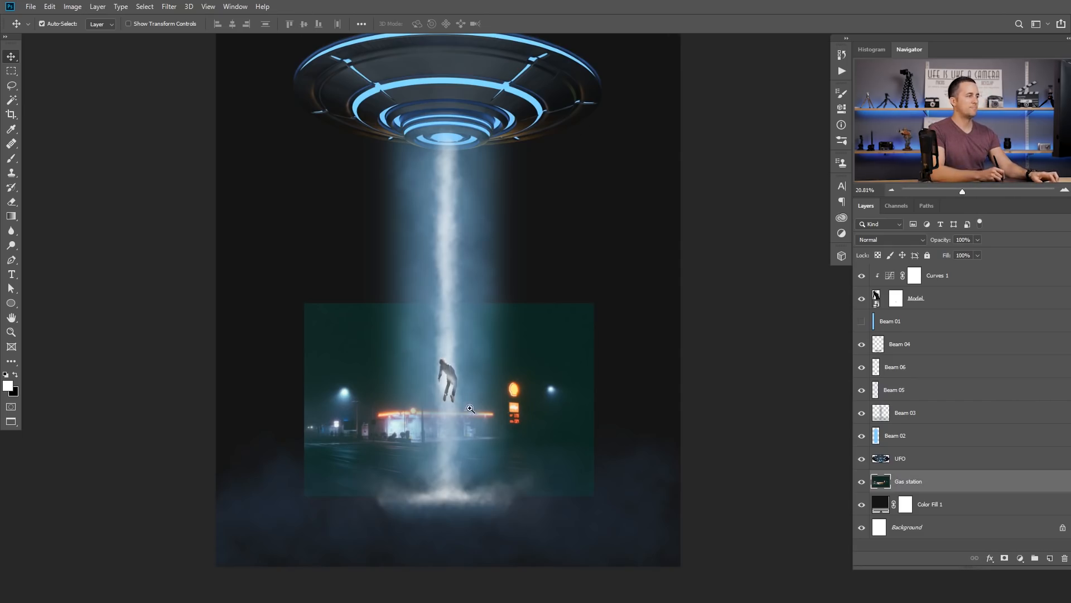
Step: Set the Gas station layer's blend mode to Screen
scroll(470, 409, down, 2)
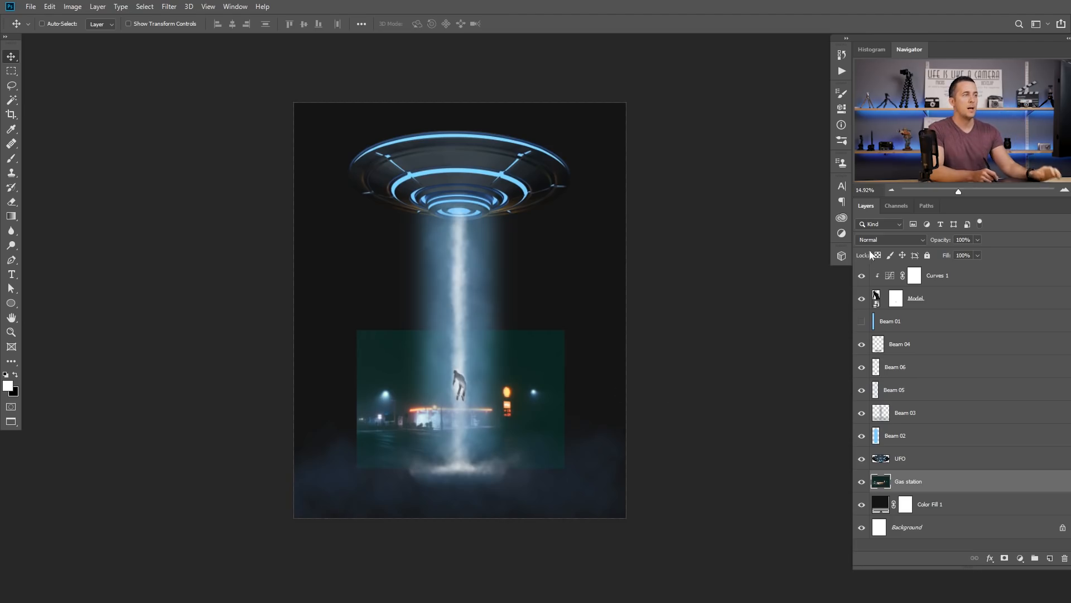
click(889, 240)
click(888, 335)
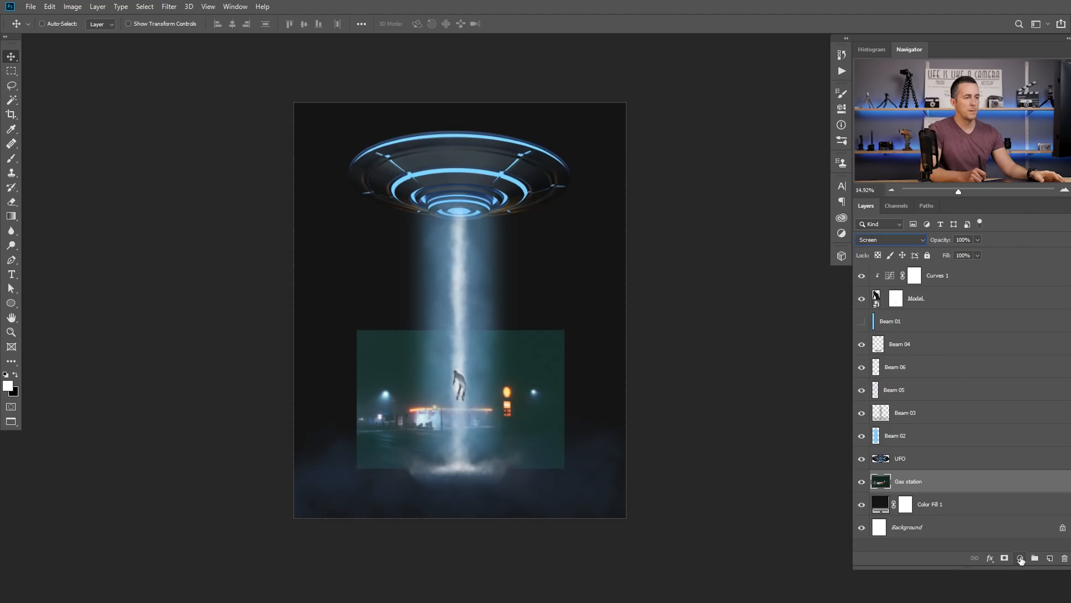
Step: Add a Levels adjustment clipped to the Gas station layer and raise its black input level to 47
click(1021, 560)
click(1019, 412)
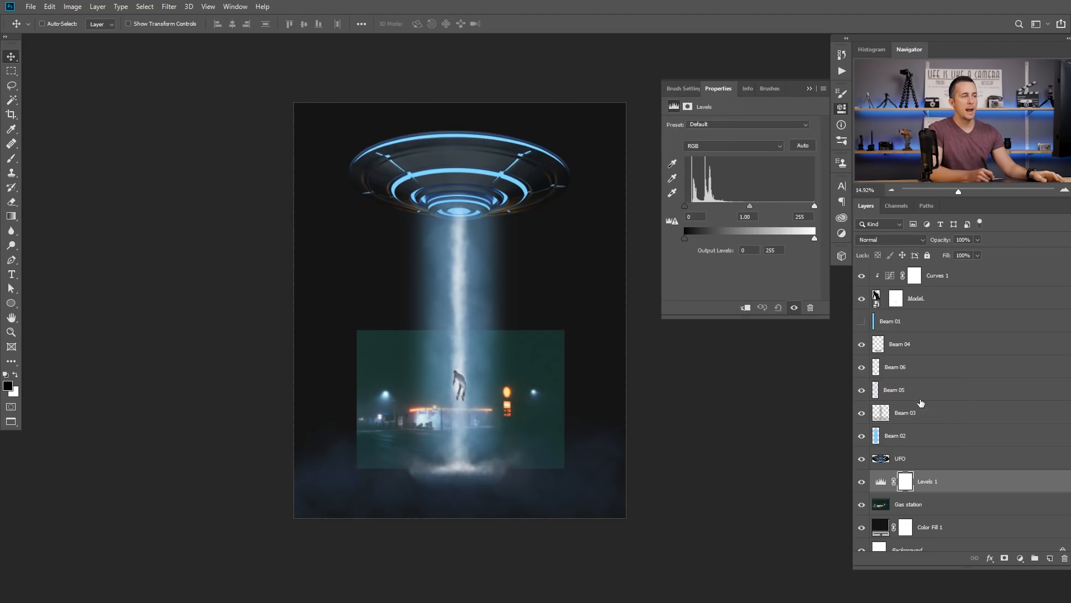
click(746, 307)
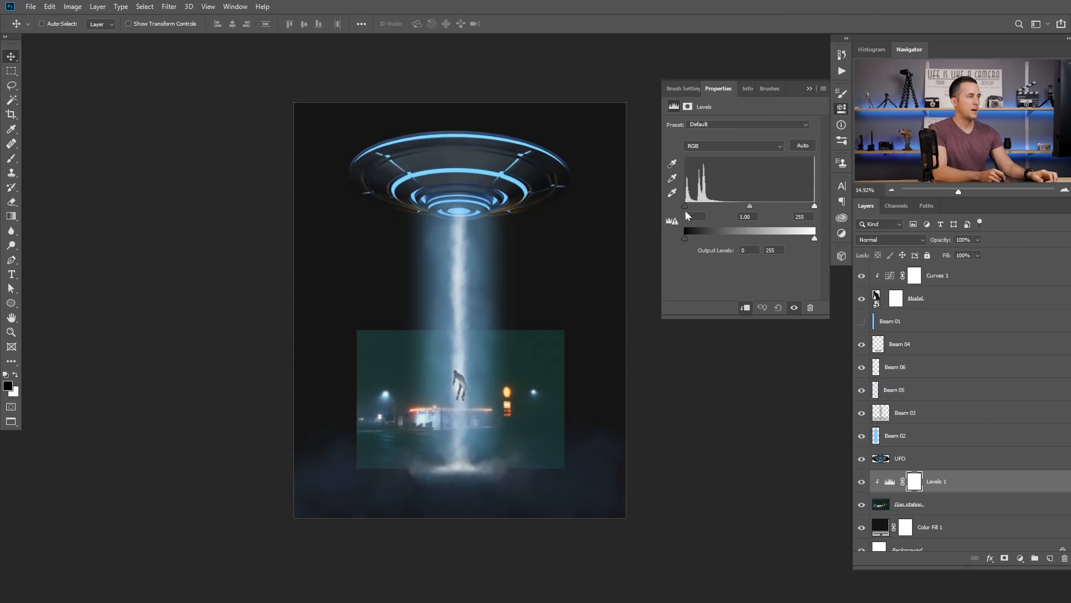
drag(687, 205, 708, 209)
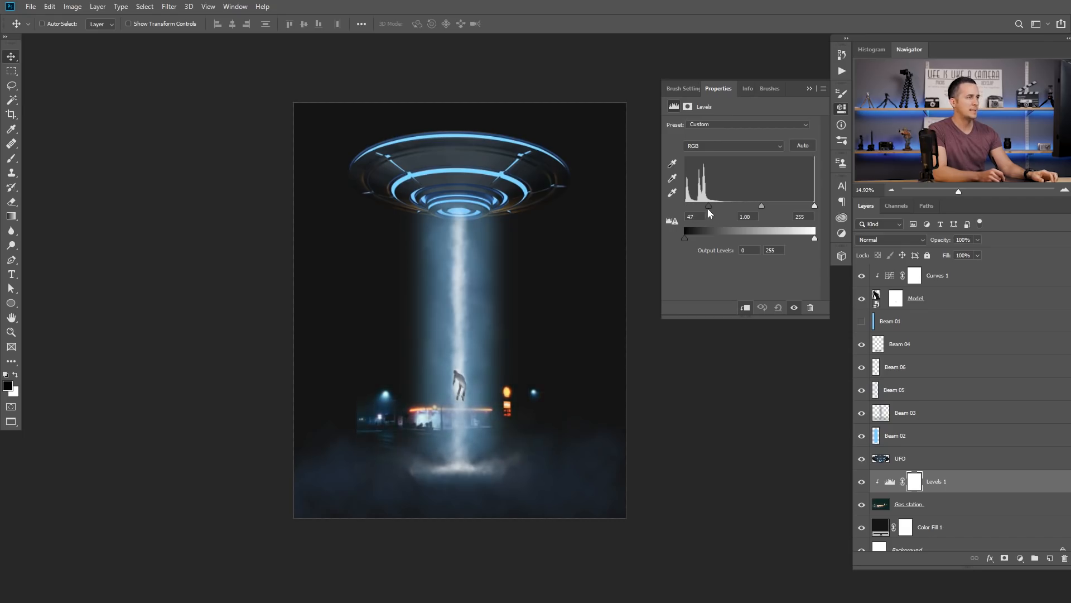
Step: Add a layer mask to the Gas station layer and choose the Soft Round brush with black for painting on it
click(914, 507)
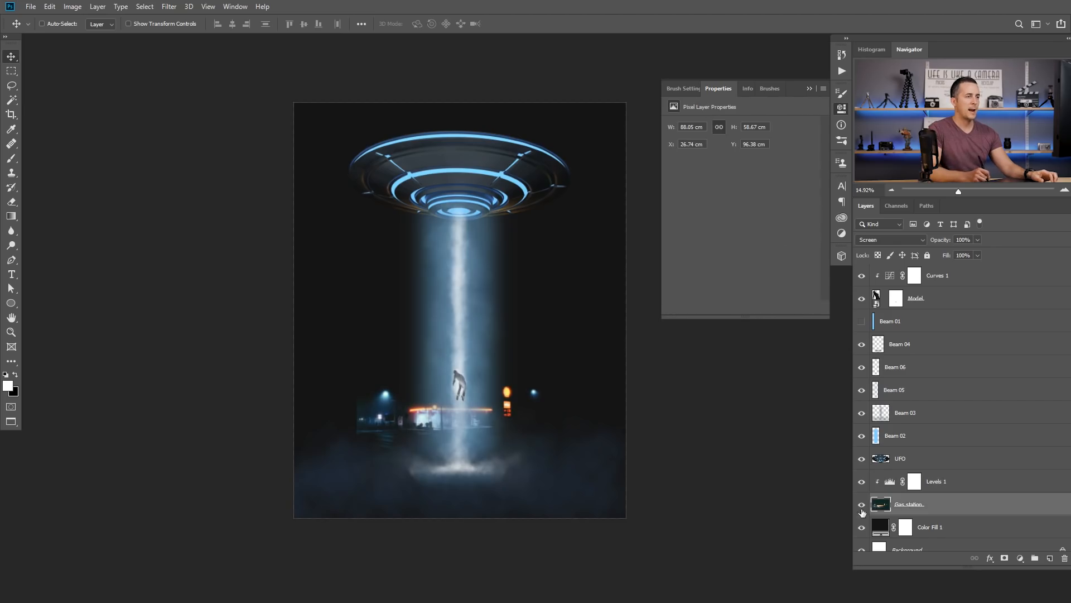
click(1006, 560)
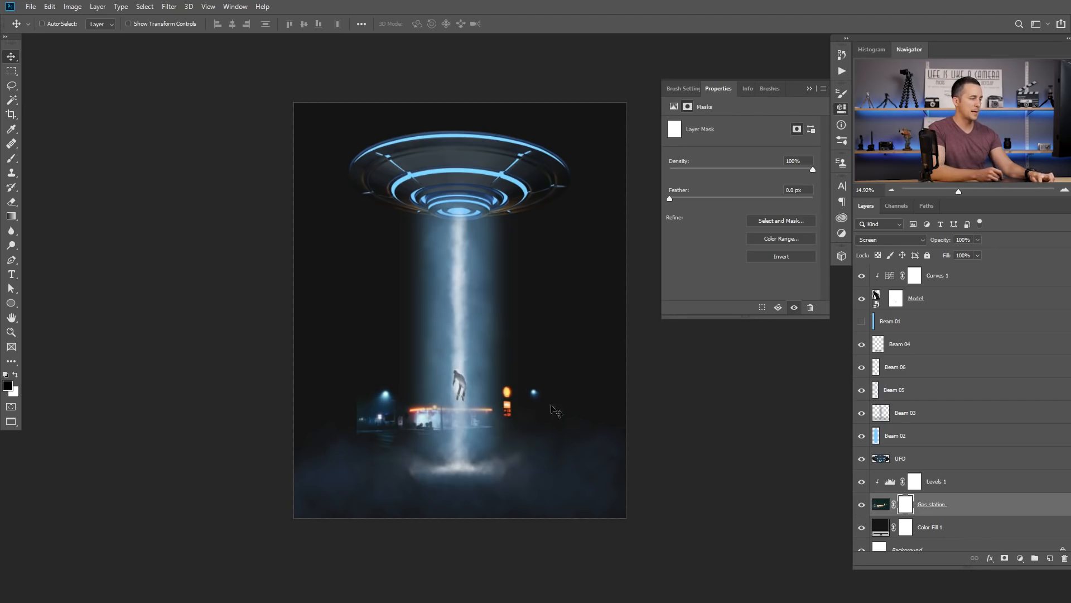
key(b)
key(x)
scroll(489, 420, up, 2)
drag(489, 419, 509, 377)
right_click(470, 309)
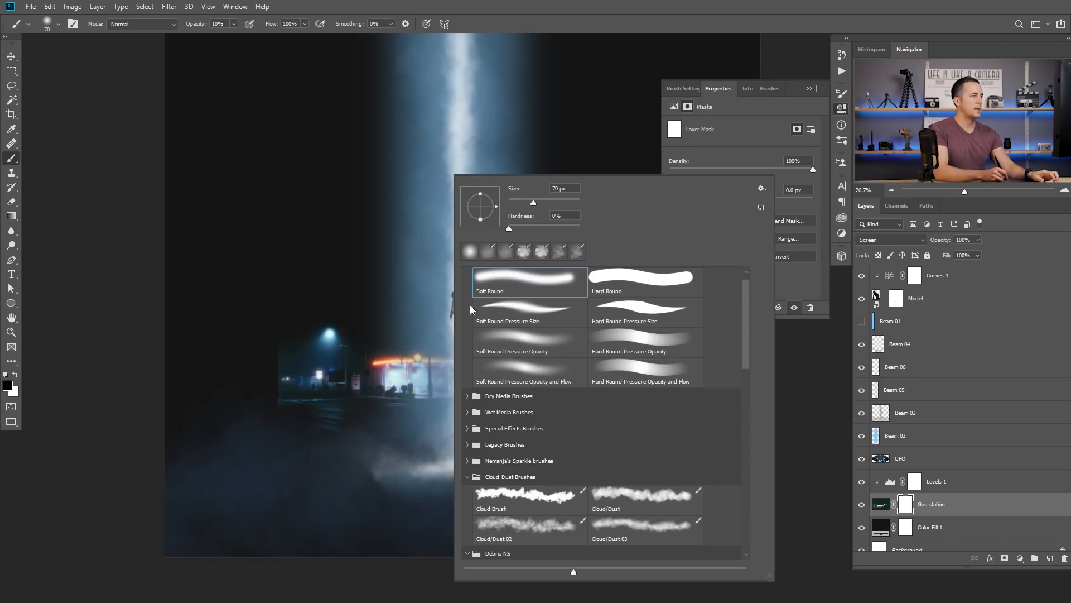
click(502, 279)
click(529, 174)
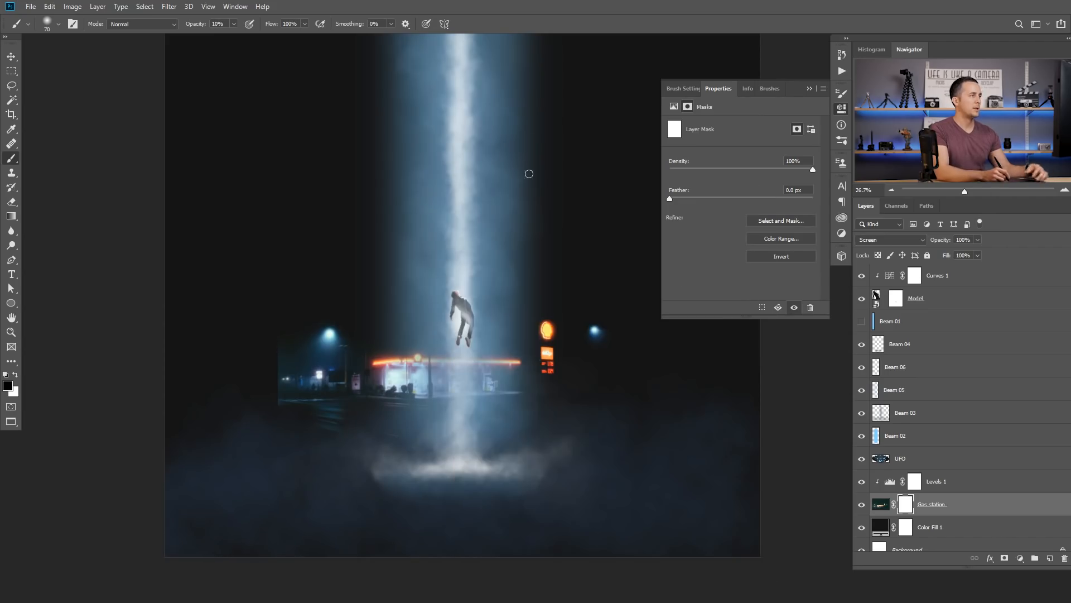
Step: Paint black at up to 40% opacity with a 400 px brush to hide the photo's hard left edge and the right-hand street lamp
key(bracketright)
key(bracketright)
key(bracketright)
key(bracketright)
key(bracketright)
key(bracketright)
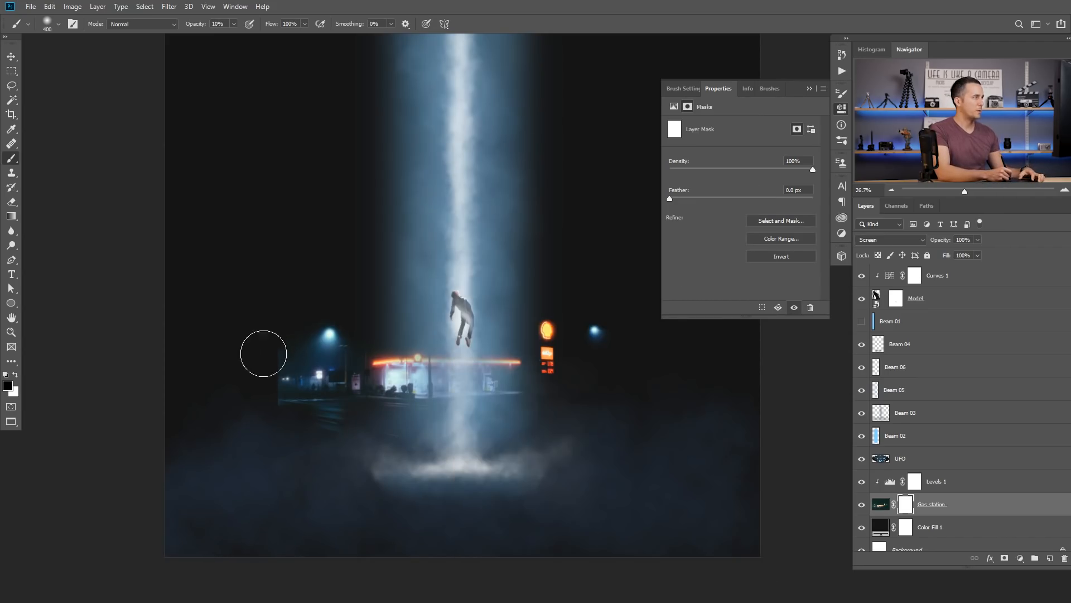
key(4)
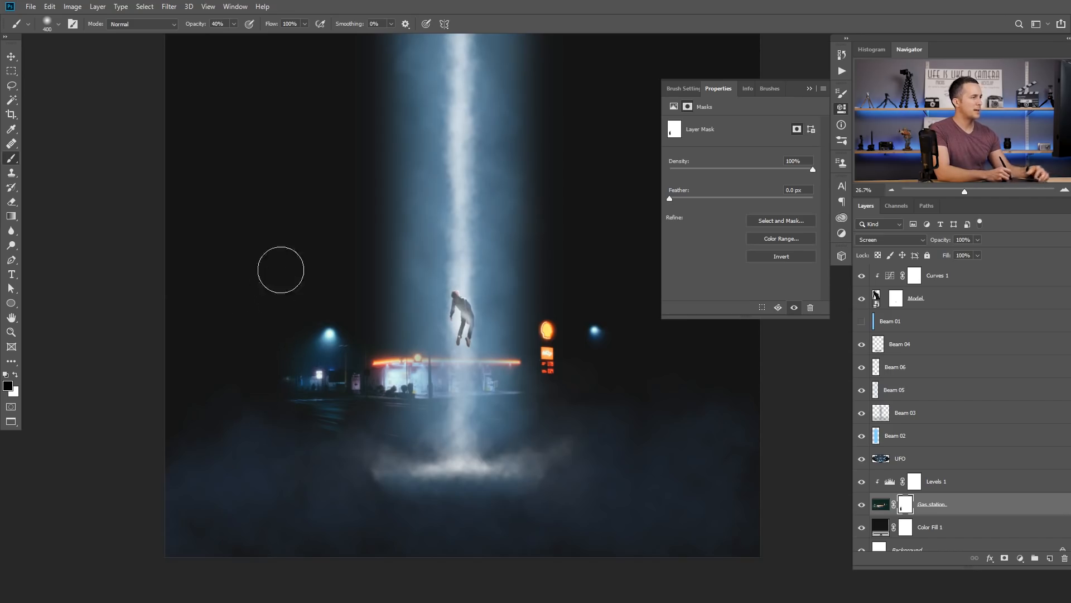
mouse_move(618, 360)
mouse_down()
mouse_move(603, 313)
mouse_move(605, 369)
mouse_up()
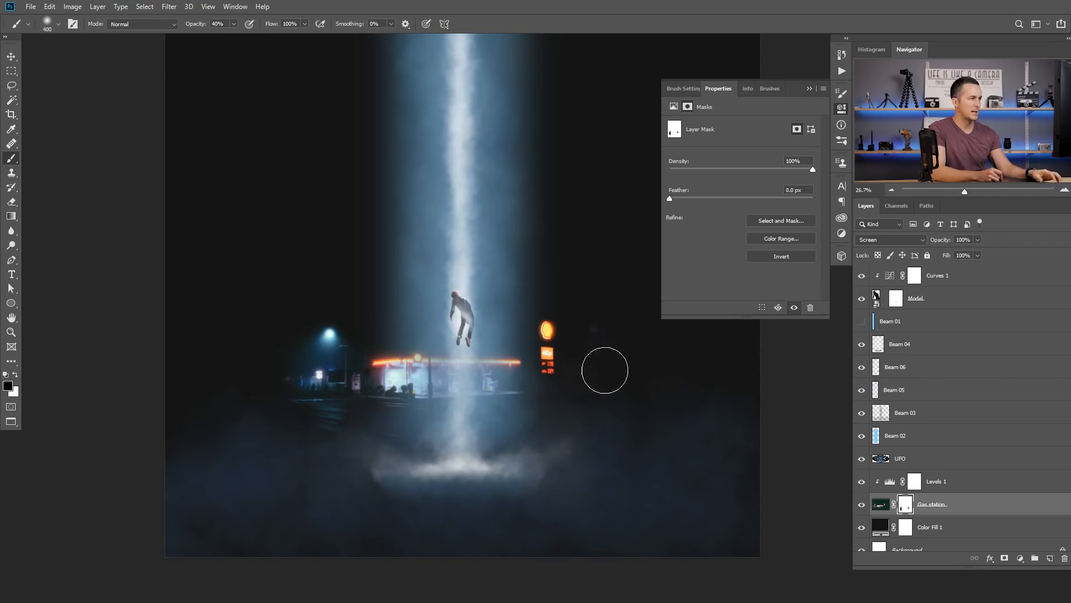
drag(591, 423, 510, 417)
Step: Shift the masked gas station image slightly to the right behind the beam
click(811, 89)
drag(491, 375, 497, 420)
click(880, 505)
key(v)
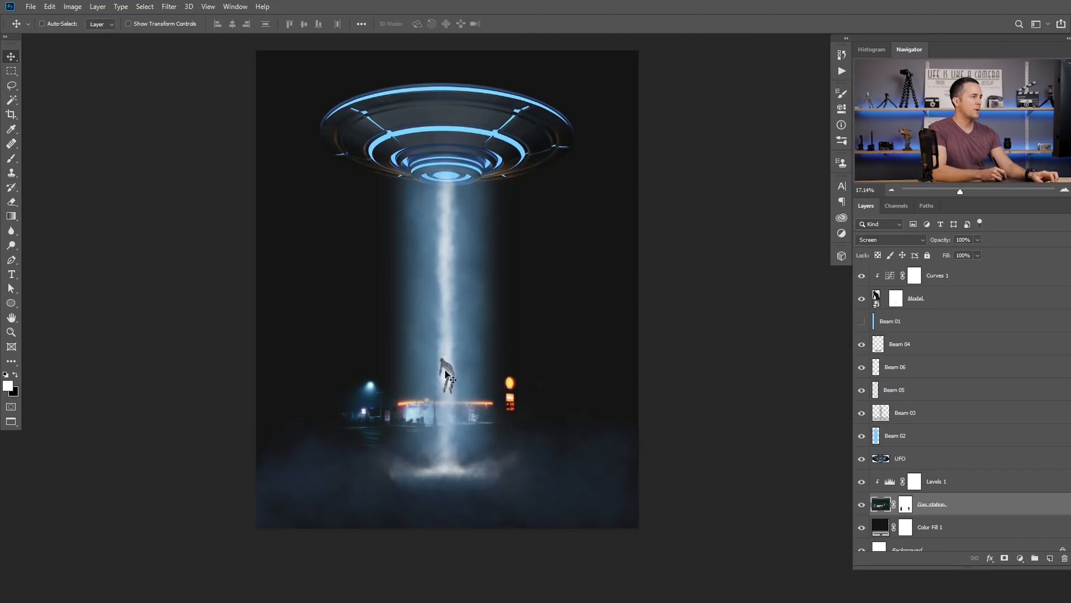
Step: Move the unlinked Model mask up to realign it with the man, and relink the mask to its layer
scroll(450, 375, up, 5)
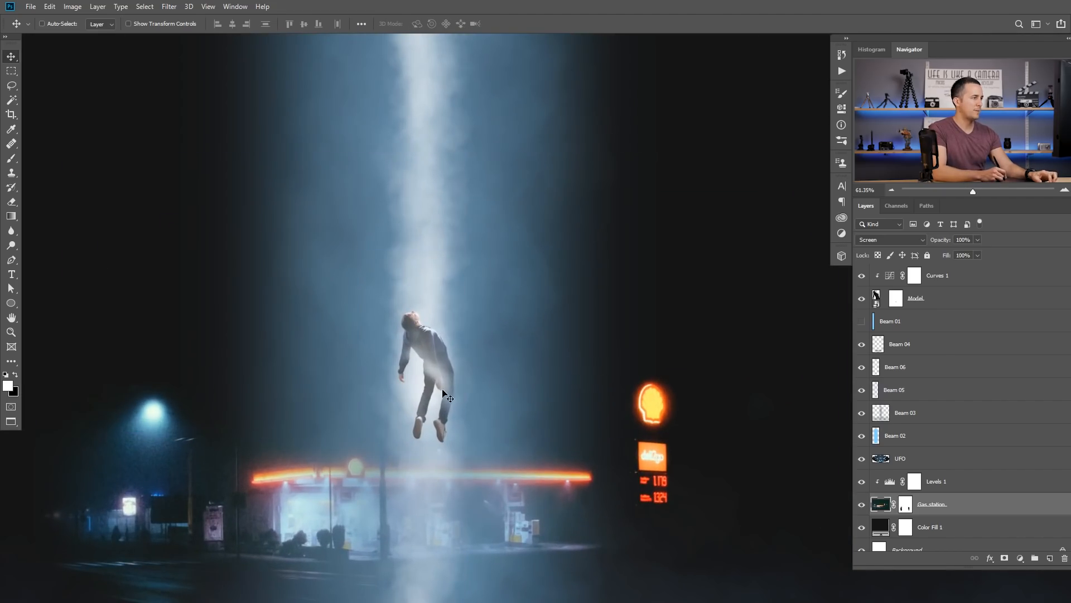
click(862, 299)
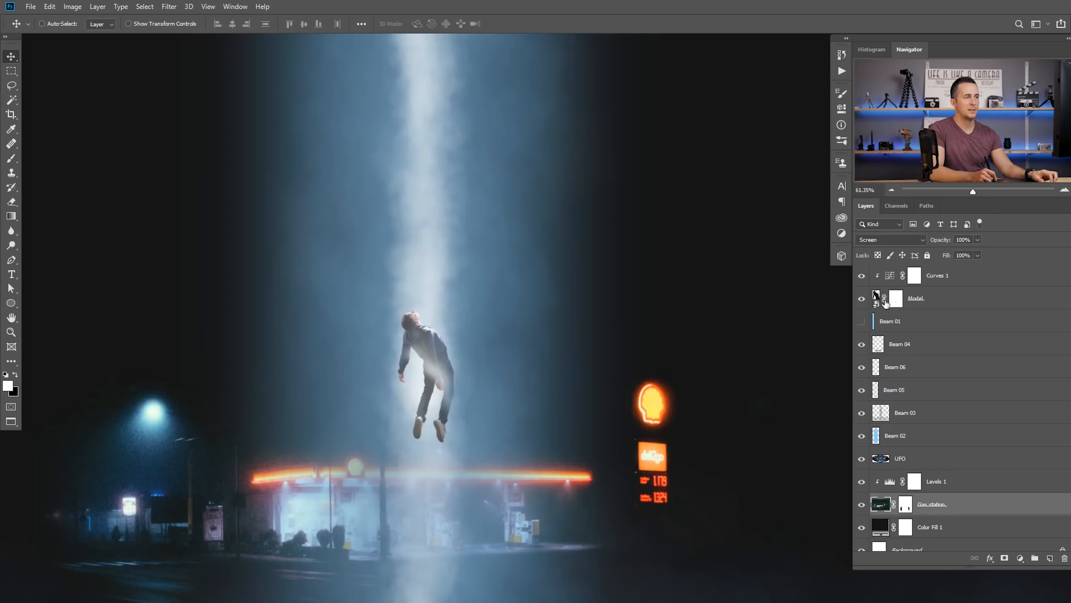
click(896, 301)
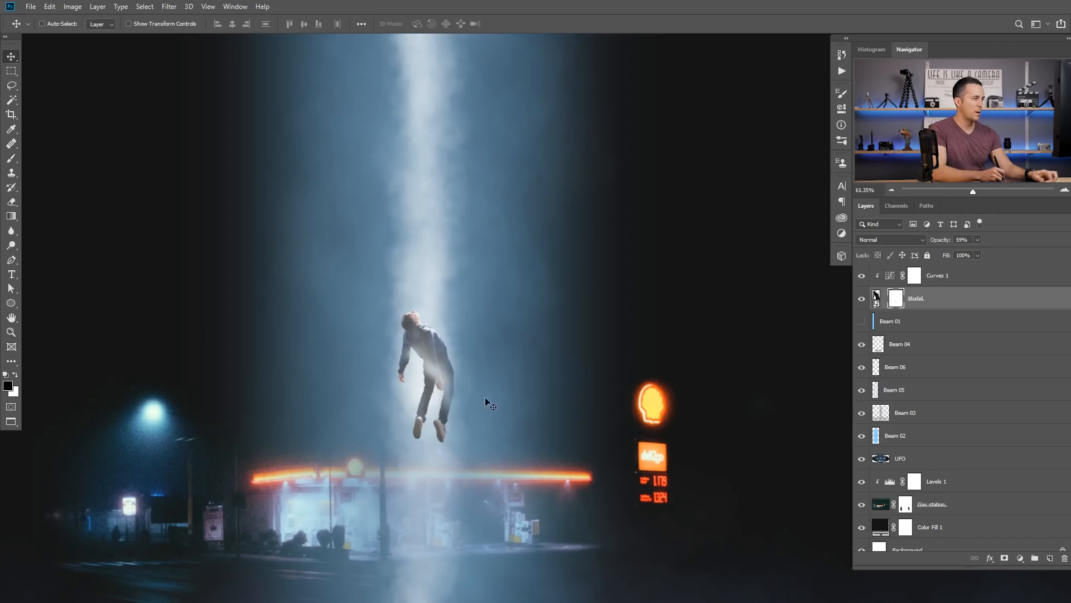
drag(437, 375, 439, 337)
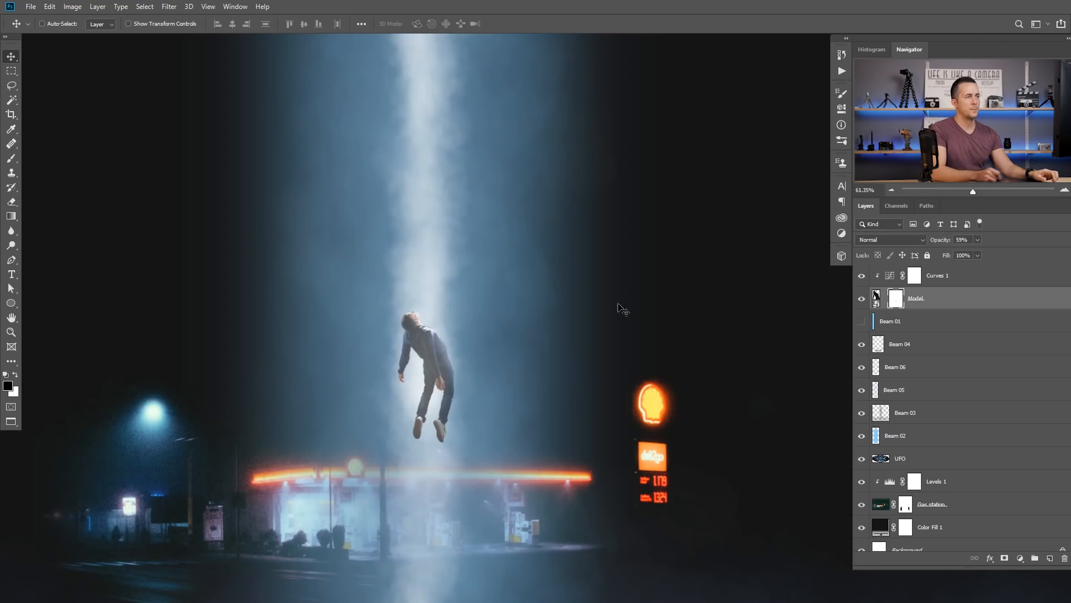
scroll(466, 362, down, 5)
scroll(466, 362, up, 4)
click(885, 298)
Step: Add a new empty layer directly above the Beam 04 layer
drag(483, 355, 457, 356)
drag(497, 386, 475, 387)
drag(518, 431, 492, 475)
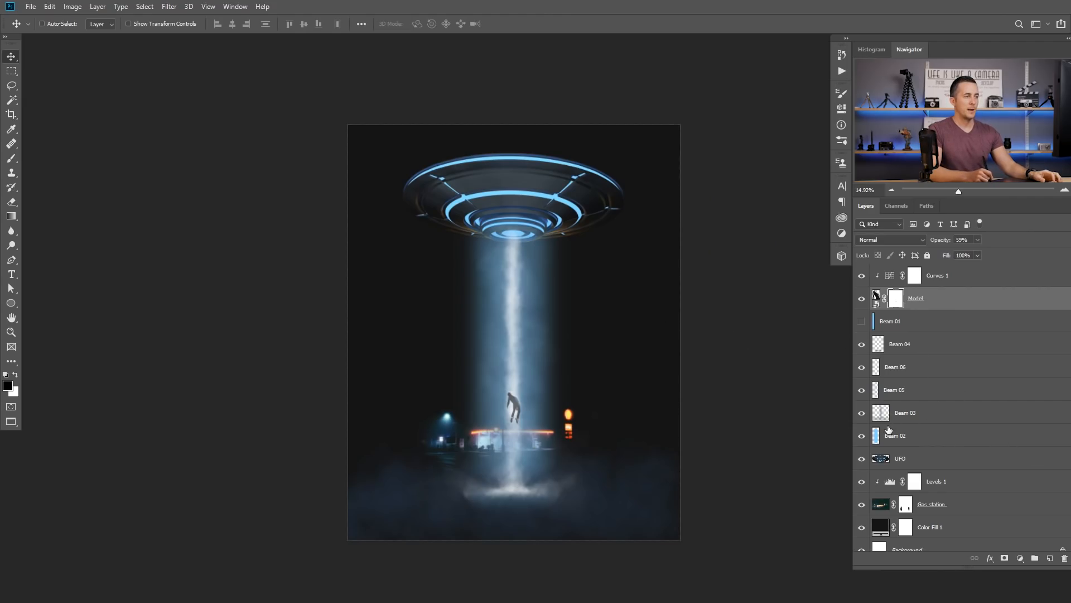
click(908, 348)
click(1050, 558)
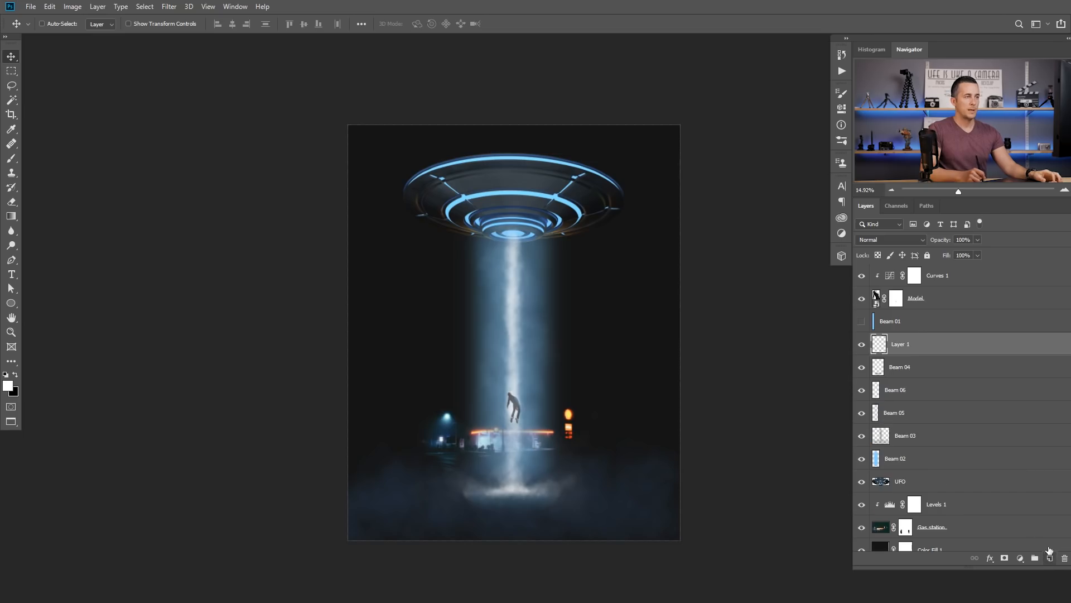
Step: Rename the new empty layer above Beam 04 to Particles
double_click(908, 350)
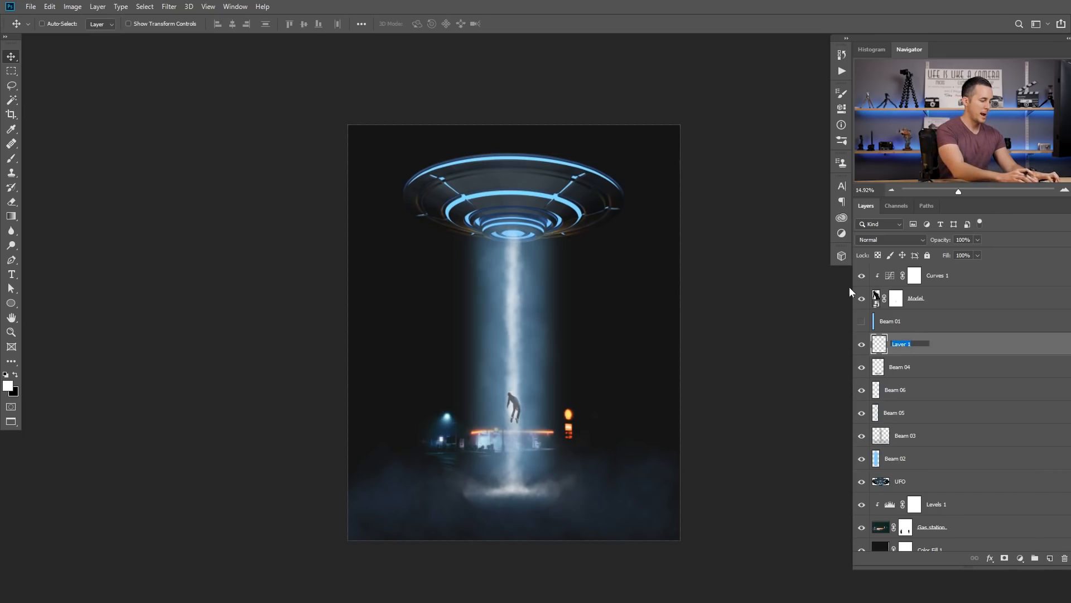
text(Particles)
key(Return)
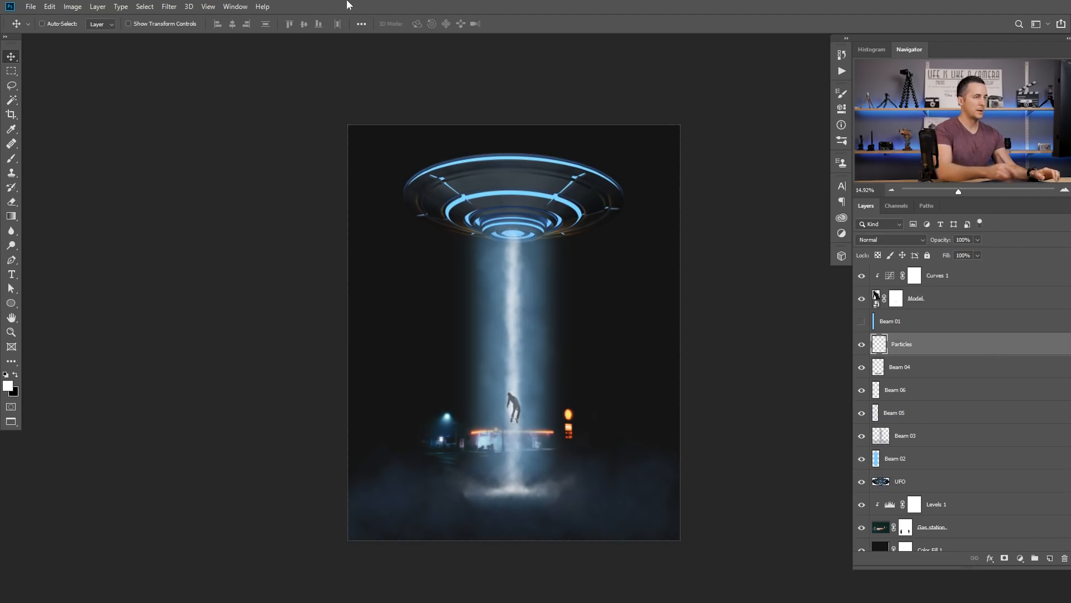
Step: Try painting white streaks down the light beam with the Rain brush new preset at 60 to 70 px, and undo the strokes
key(b)
right_click(522, 320)
drag(800, 353, 806, 475)
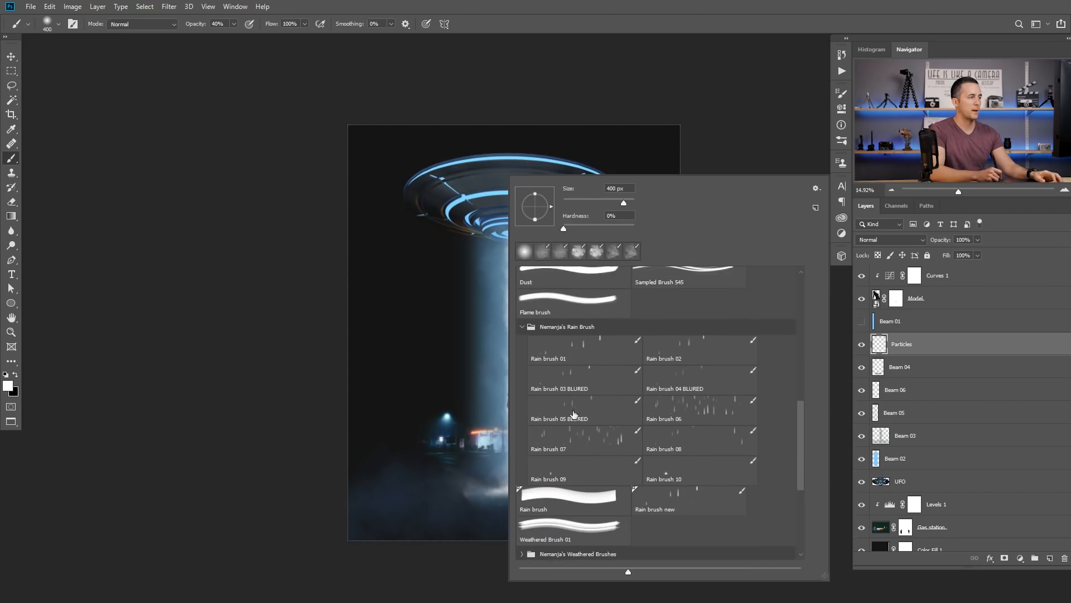
click(584, 440)
click(673, 502)
click(481, 352)
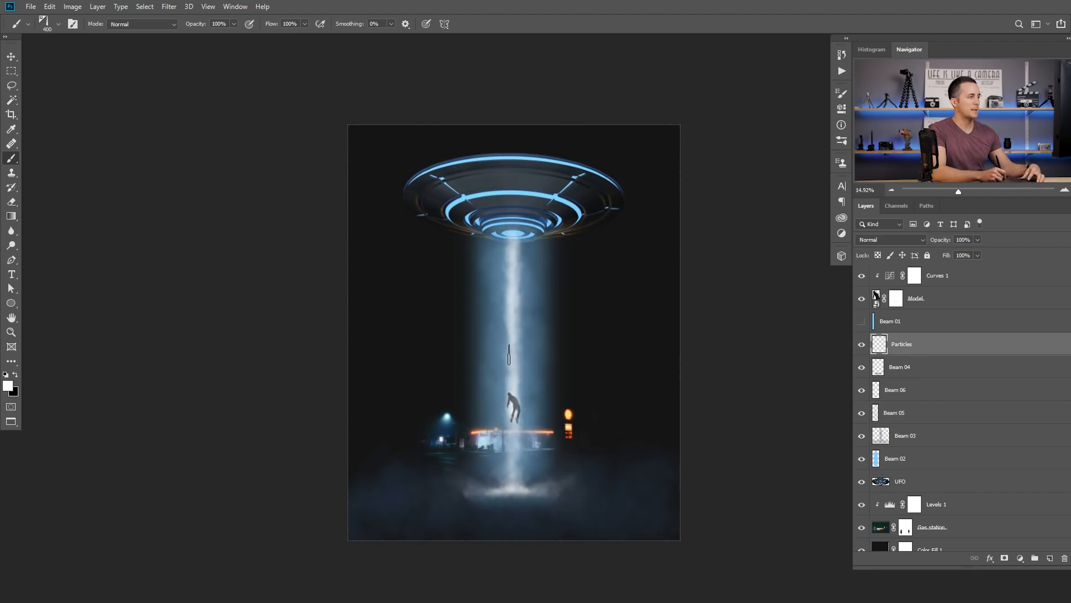
key(ctrl+z)
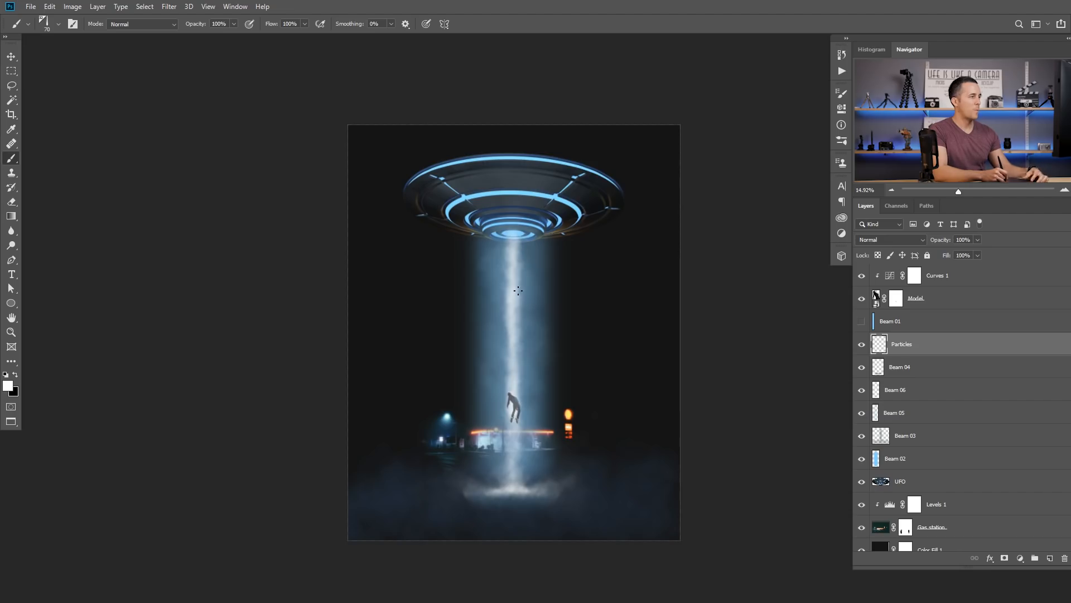
drag(526, 350, 524, 394)
key(ctrl+z)
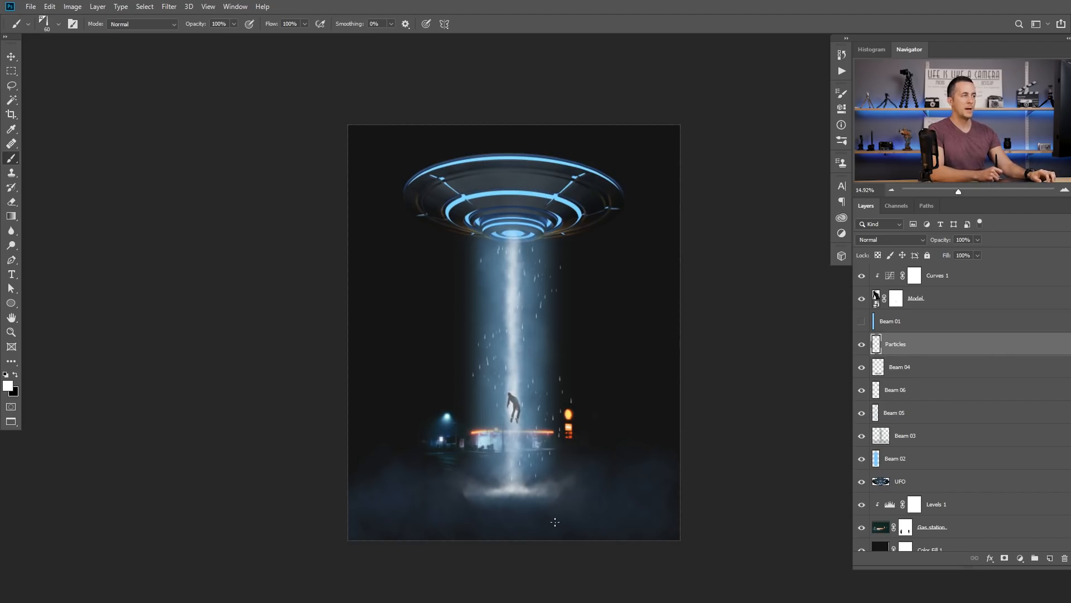
key(ctrl+z)
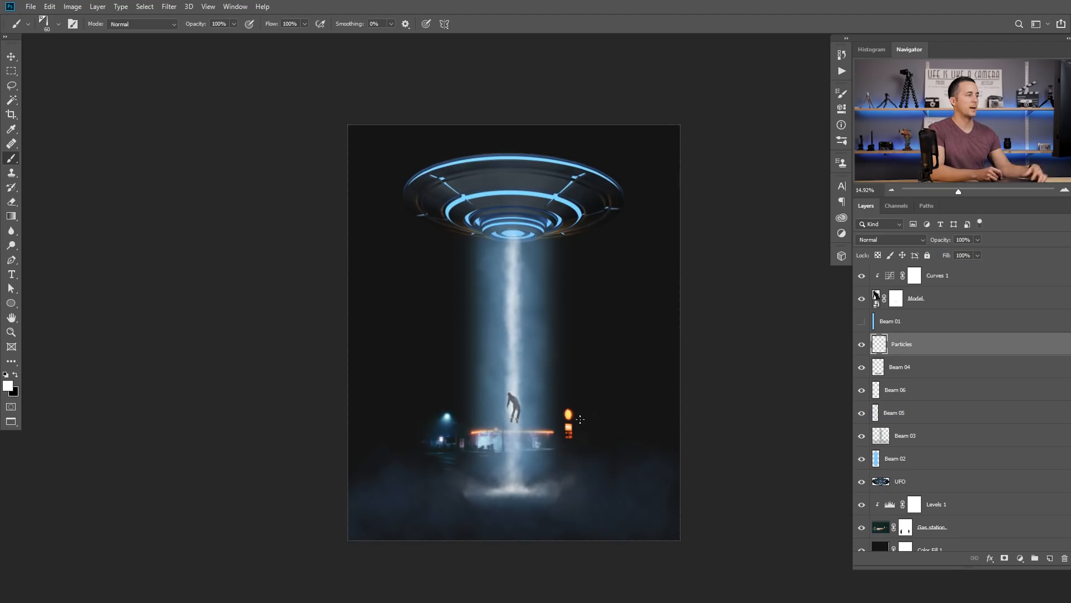
key(ctrl+z)
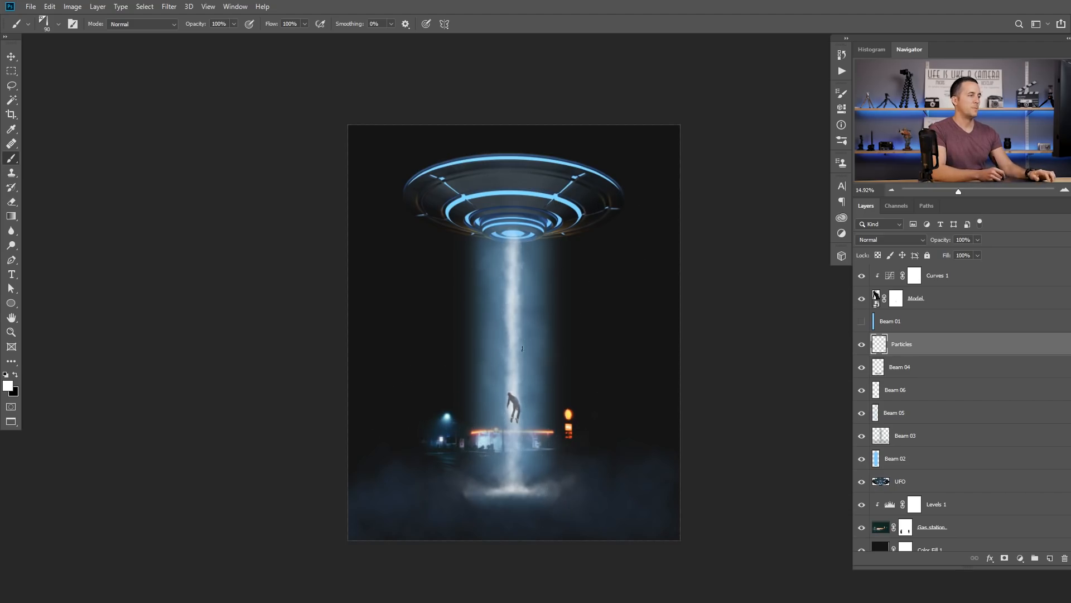
Step: Try painting white streaks in the beam with the Rain brush 05 BLURED preset at 90 px
right_click(515, 285)
click(599, 405)
key(Return)
drag(510, 346, 521, 459)
Step: Paint sparse white streaks along the whole beam on the Particles layer with the Rain brush 04 BLURED preset at 90 px
right_click(501, 358)
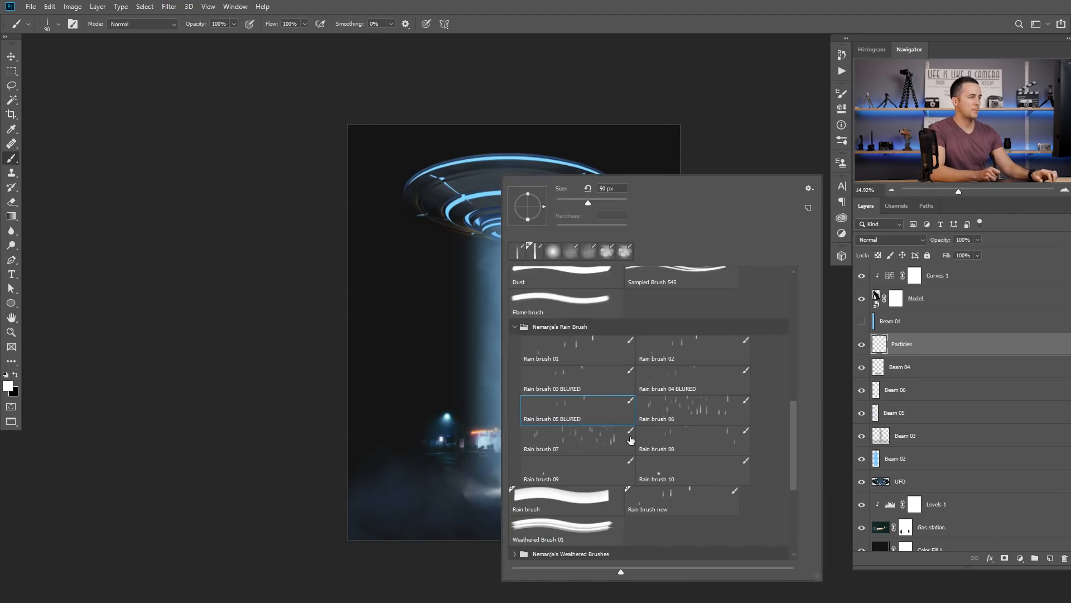
click(663, 376)
key(Return)
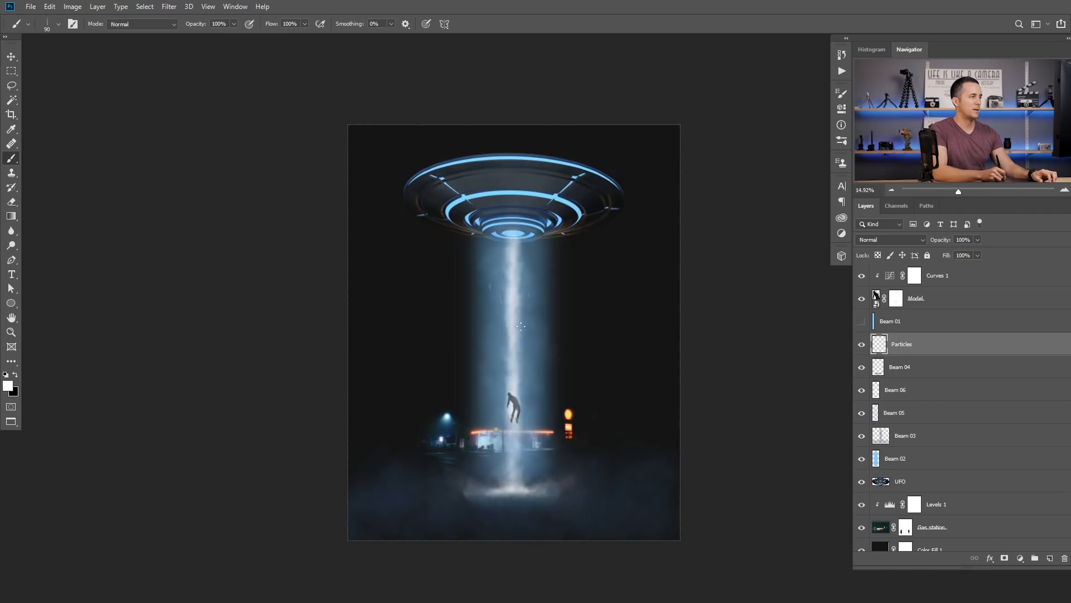
mouse_move(511, 371)
mouse_down()
mouse_move(515, 403)
mouse_move(557, 408)
mouse_move(532, 378)
mouse_up()
key(ctrl+z)
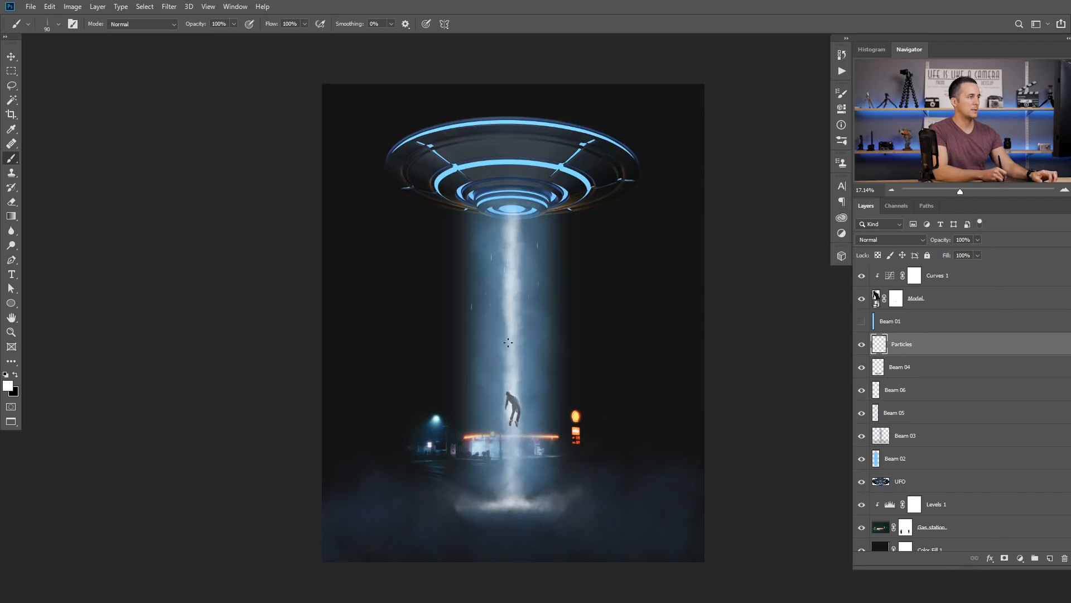
drag(518, 442, 521, 462)
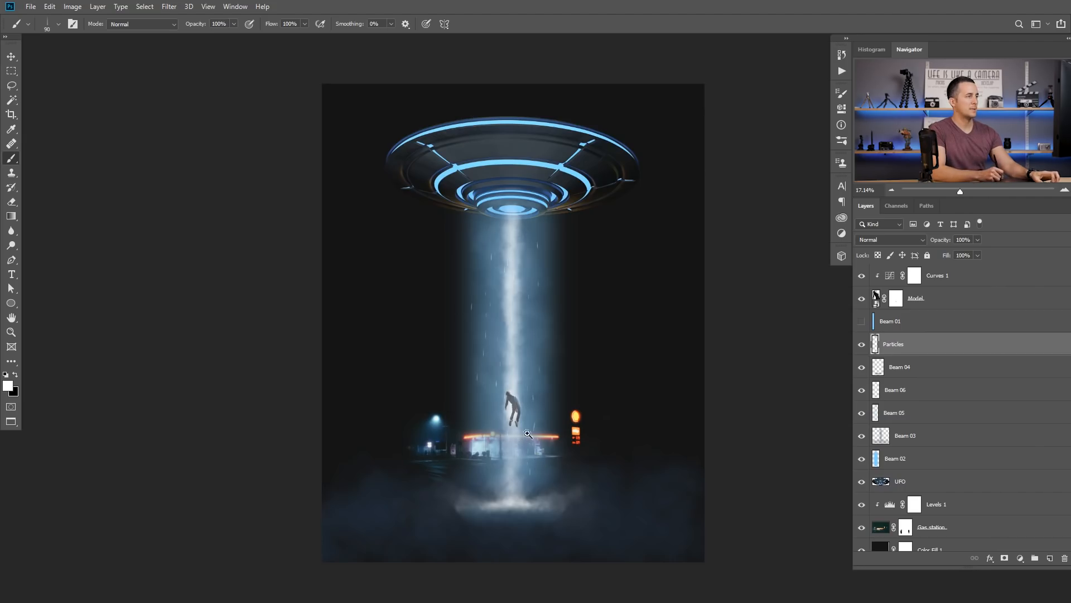
Step: Apply a Motion Blur to the Particles layer with an angle of 90° and a distance of 131 pixels
scroll(530, 431, down, 1)
scroll(524, 367, up, 4)
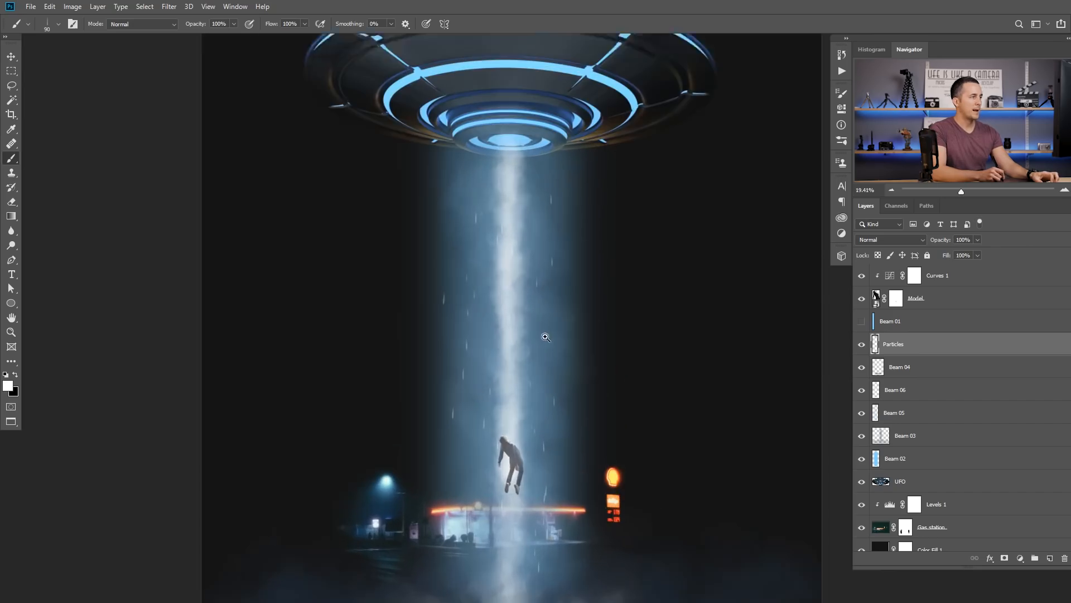
click(169, 7)
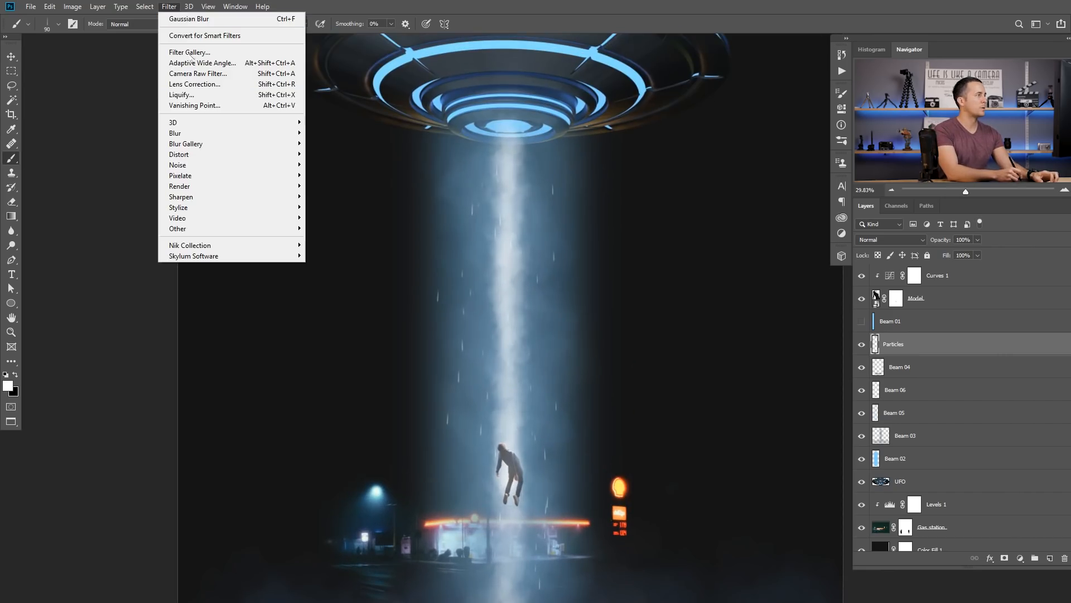
mouse_move(223, 133)
click(334, 196)
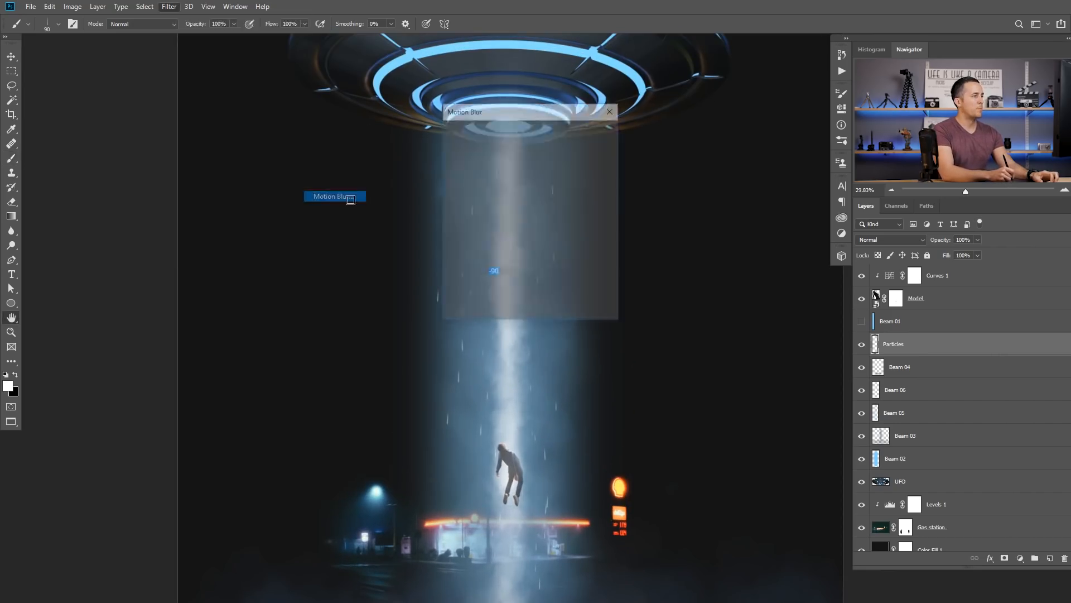
drag(546, 111, 673, 118)
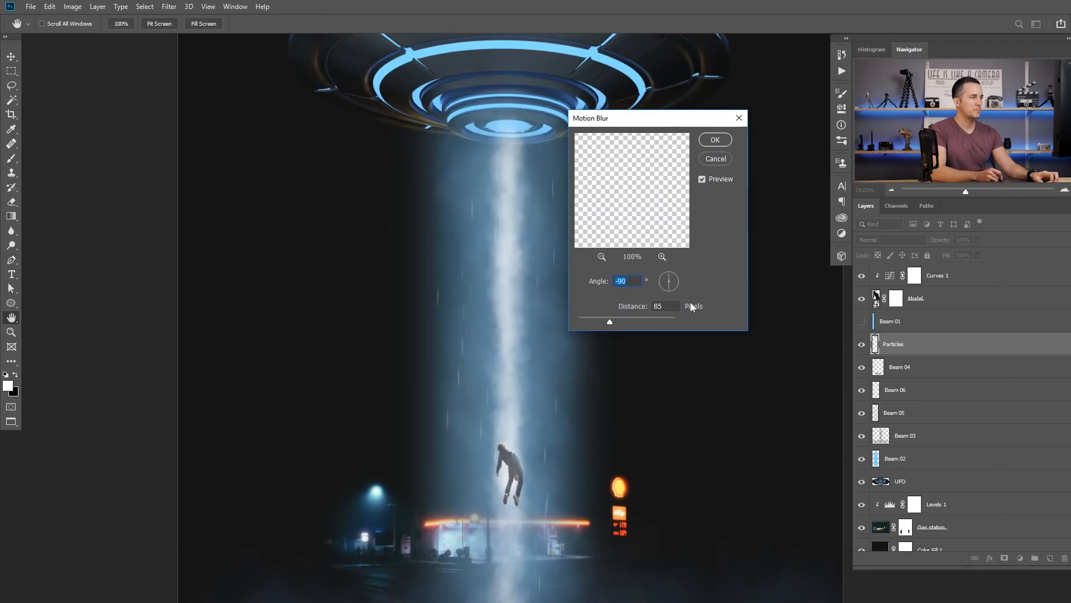
drag(670, 272, 668, 270)
drag(613, 320, 617, 322)
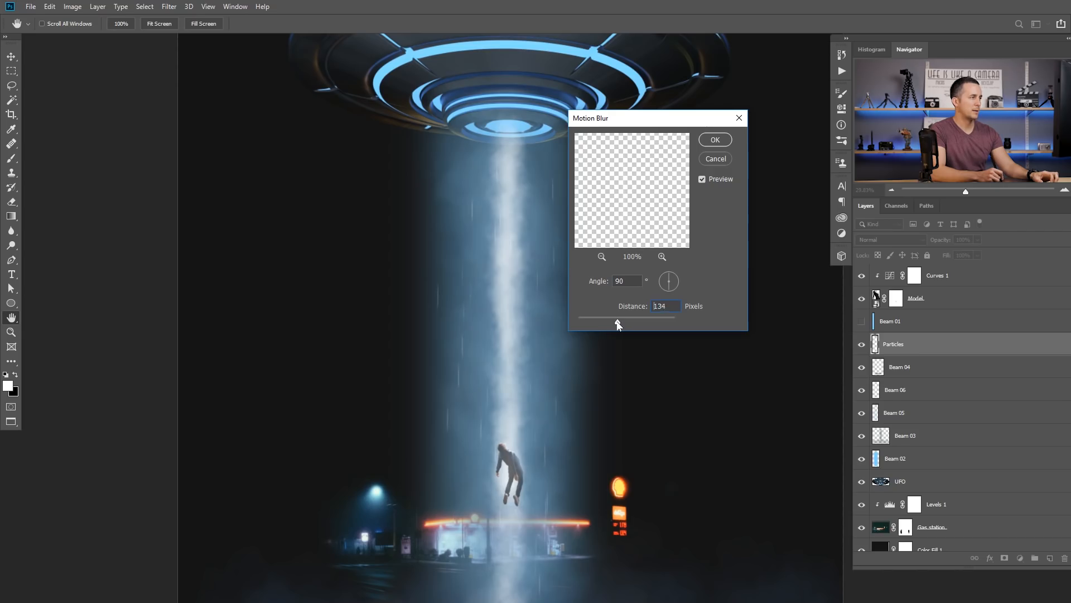
key(Return)
Step: Add an empty layer above Particles and paint denser white streaks down the beam with the Rain brush new preset at 90 px
key(b)
scroll(559, 388, down, 3)
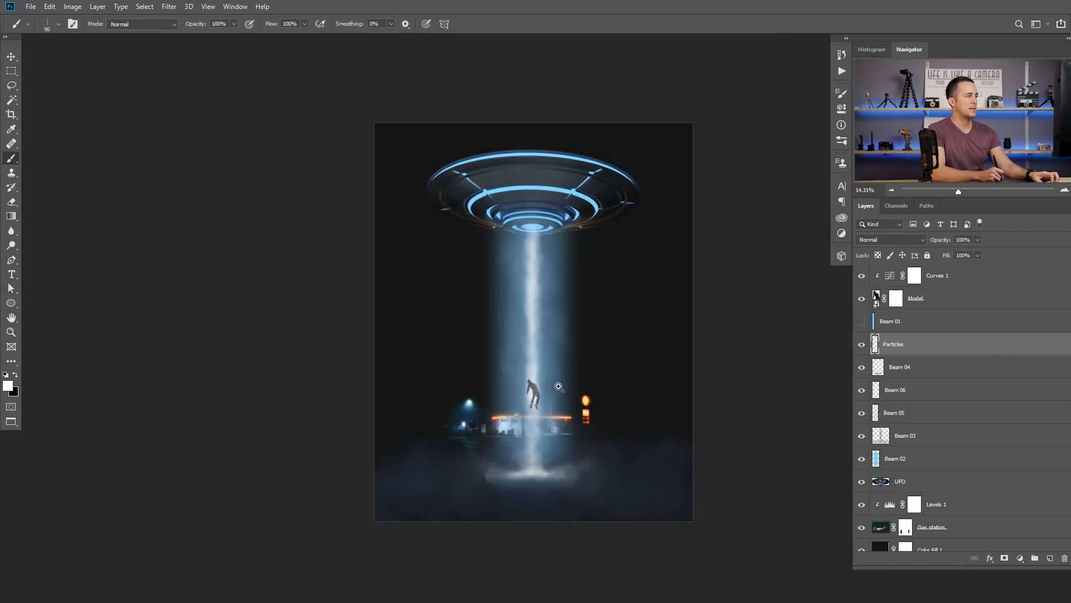
click(1050, 558)
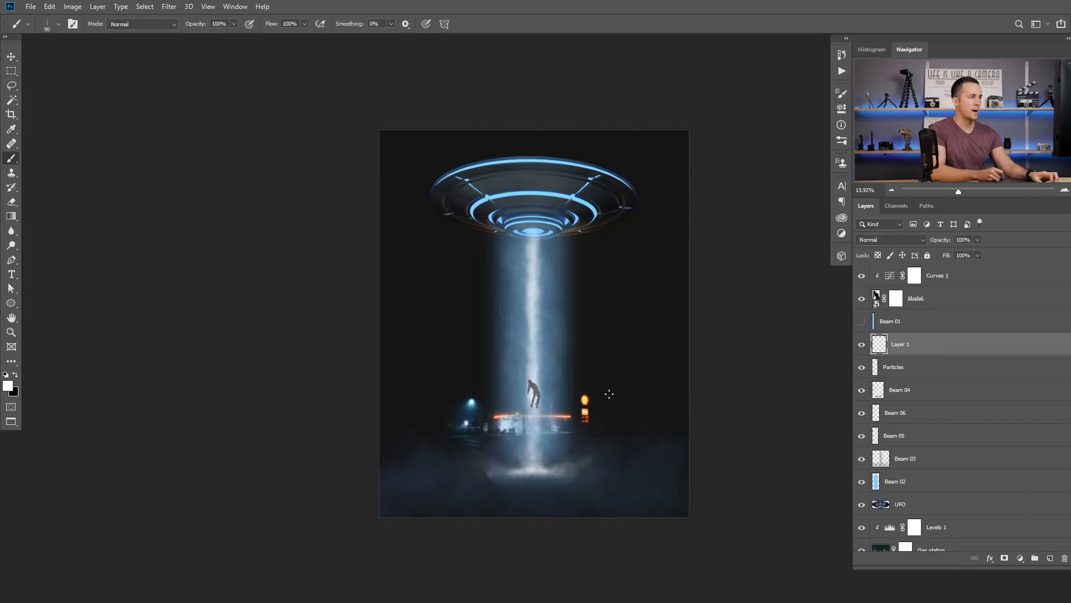
scroll(528, 324, up, 2)
right_click(560, 176)
click(729, 498)
key(Return)
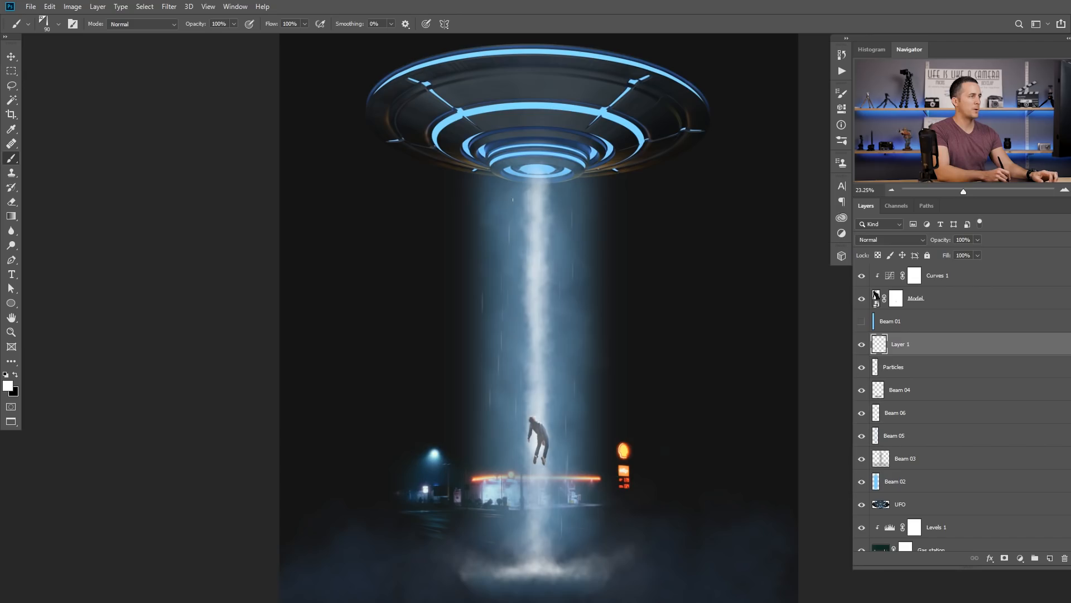
click(544, 424)
scroll(587, 397, down, 2)
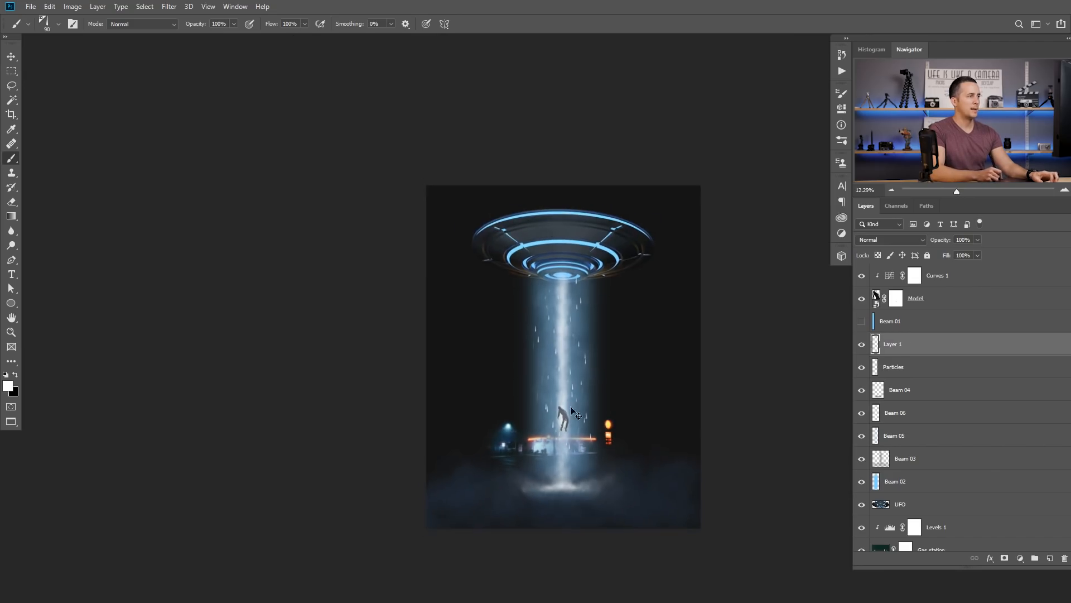
Step: Apply a Motion Blur to the second streak layer with an angle of 90° and a distance of 92 pixels
click(168, 6)
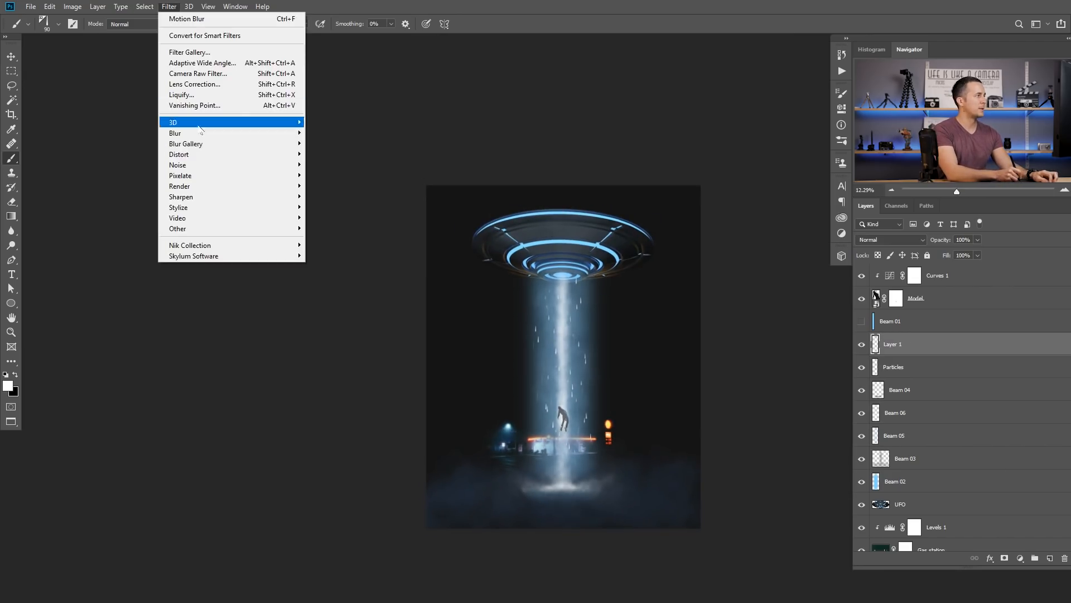
mouse_move(279, 133)
click(333, 196)
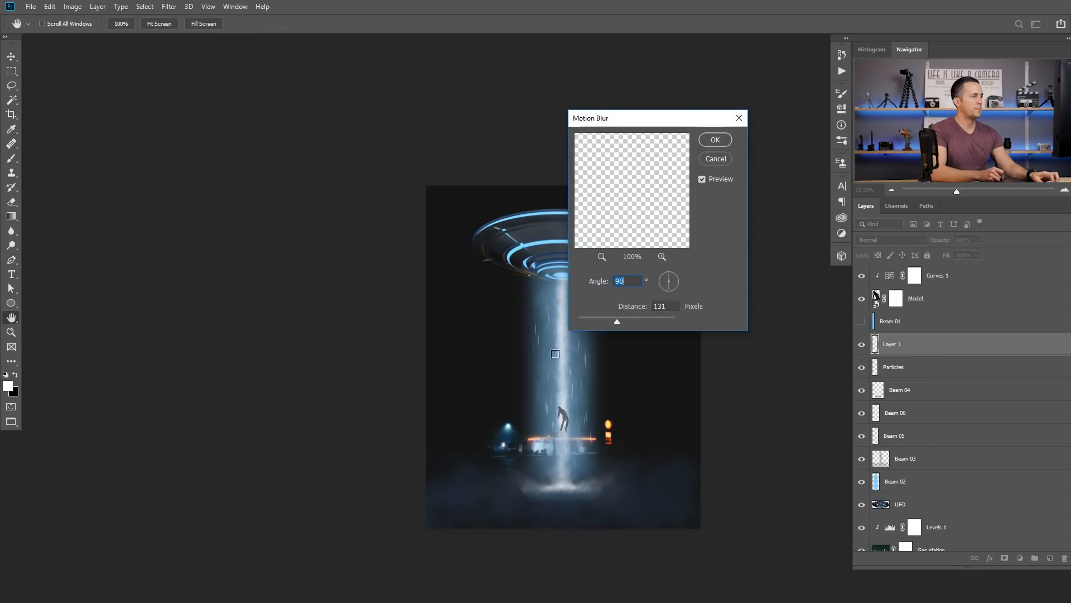
ctrl+click(587, 382)
click(610, 321)
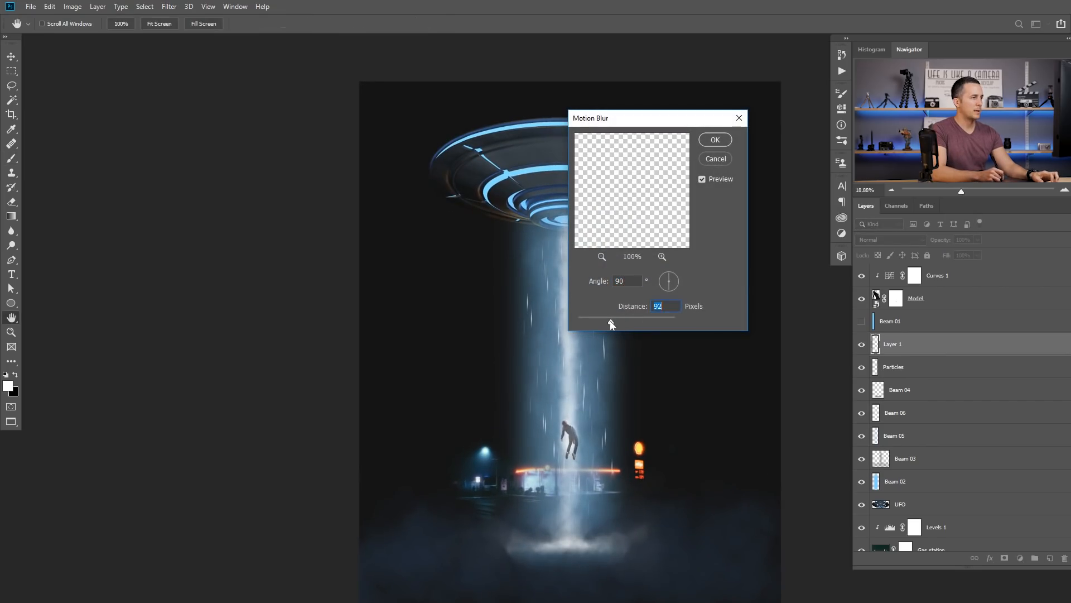
click(715, 140)
Step: Shift the second streak layer slightly within the beam and reduce its opacity to 49%
scroll(592, 334, down, 2)
key(v)
drag(586, 343, 581, 354)
drag(943, 240, 927, 244)
drag(923, 246, 907, 251)
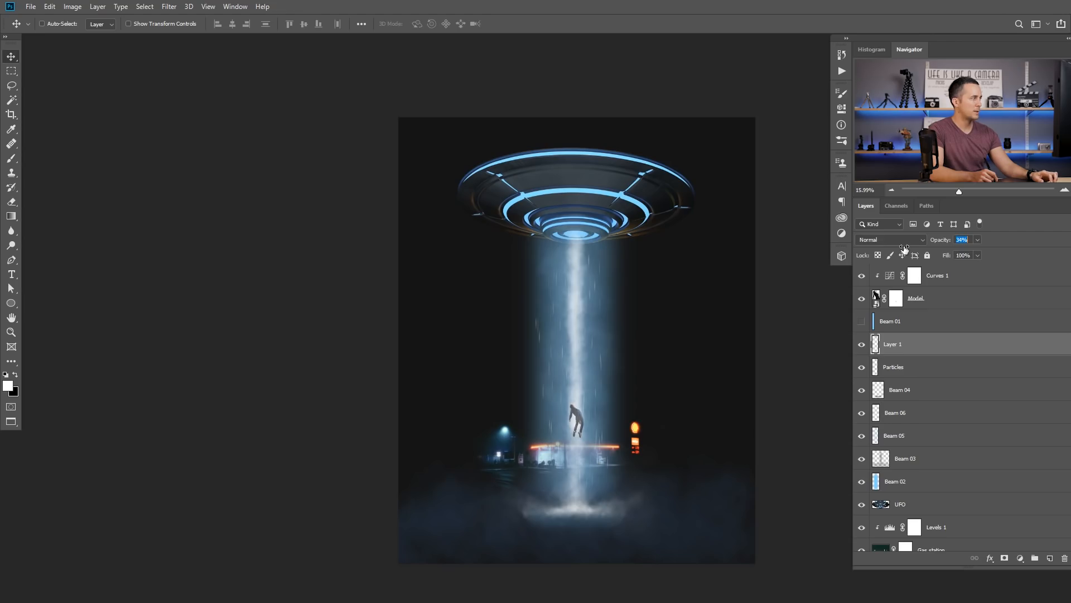
drag(915, 250, 913, 250)
Step: Add a layer mask to the second streak layer and paint black with a soft round 90 px brush to hide streaks at the beam's left edge
drag(634, 371, 511, 359)
scroll(424, 365, up, 3)
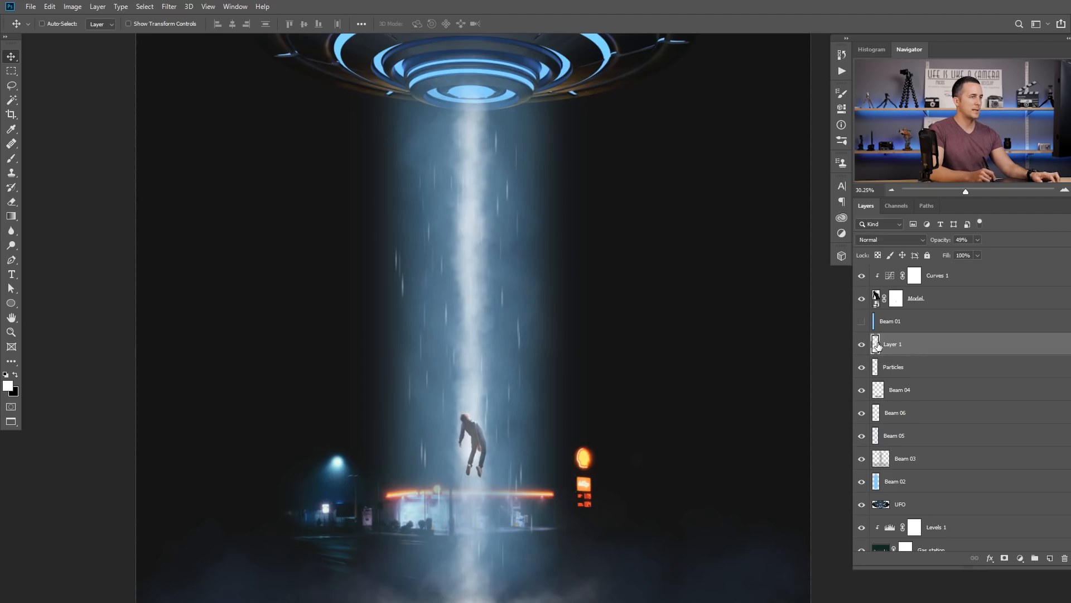
click(1009, 556)
key(x)
key(b)
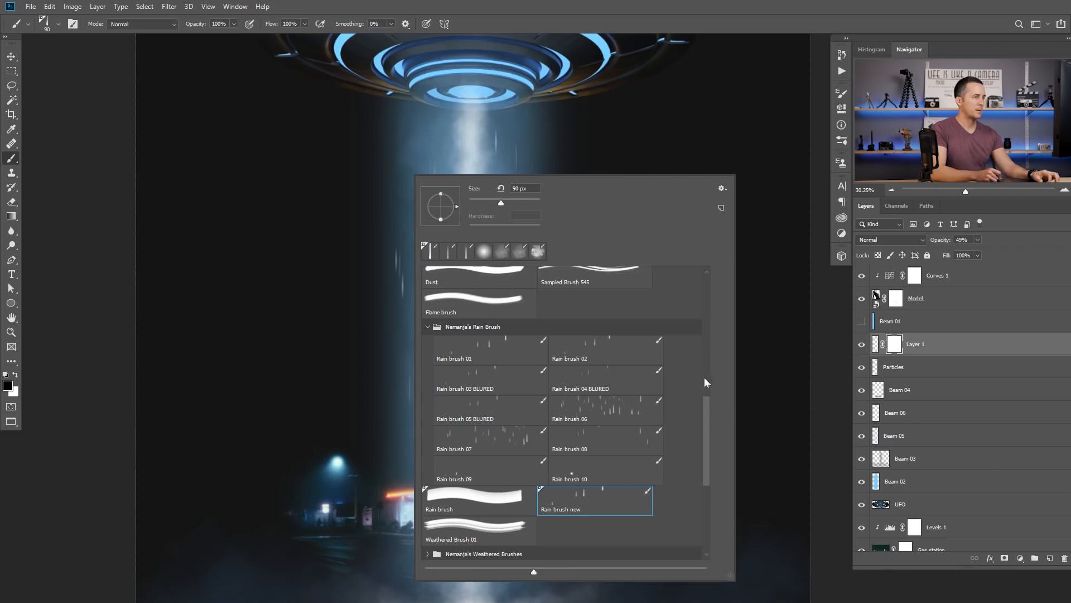
drag(706, 403, 706, 274)
click(515, 305)
click(370, 263)
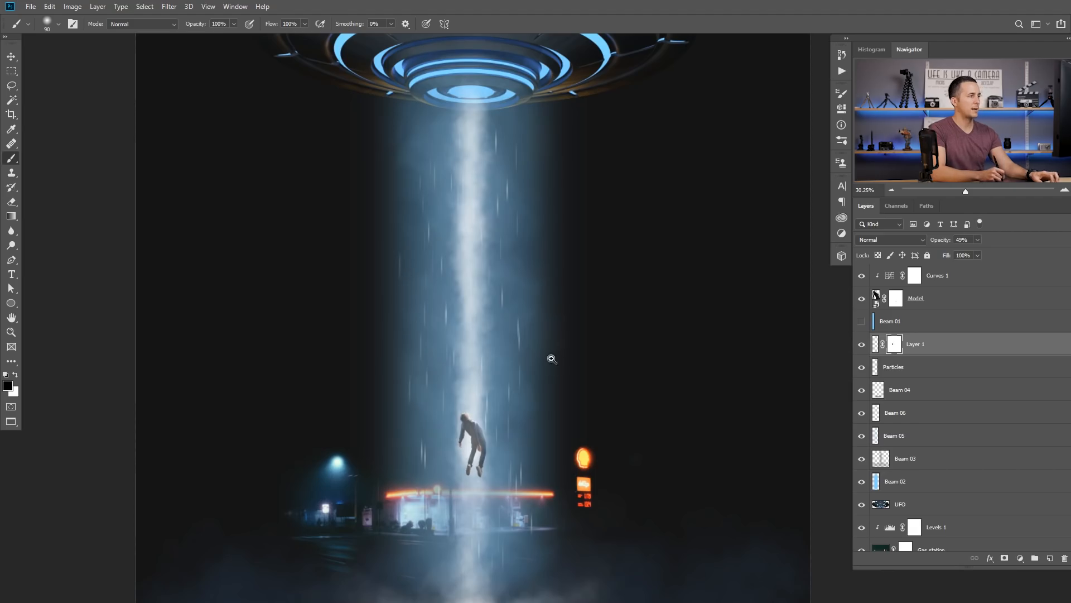
scroll(527, 345, down, 1)
scroll(527, 343, down, 2)
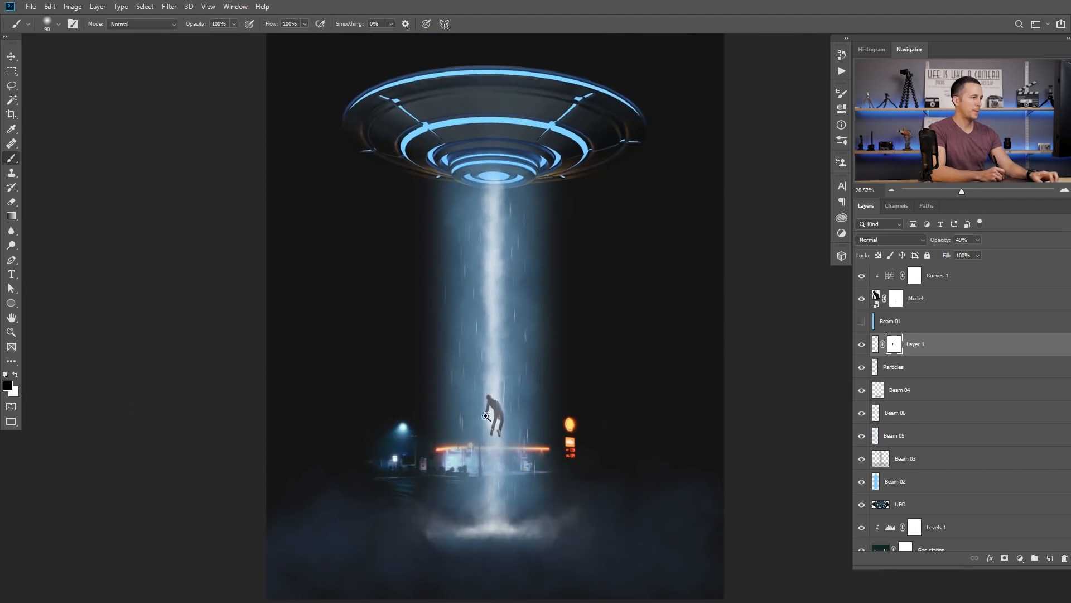
scroll(501, 422, down, 1)
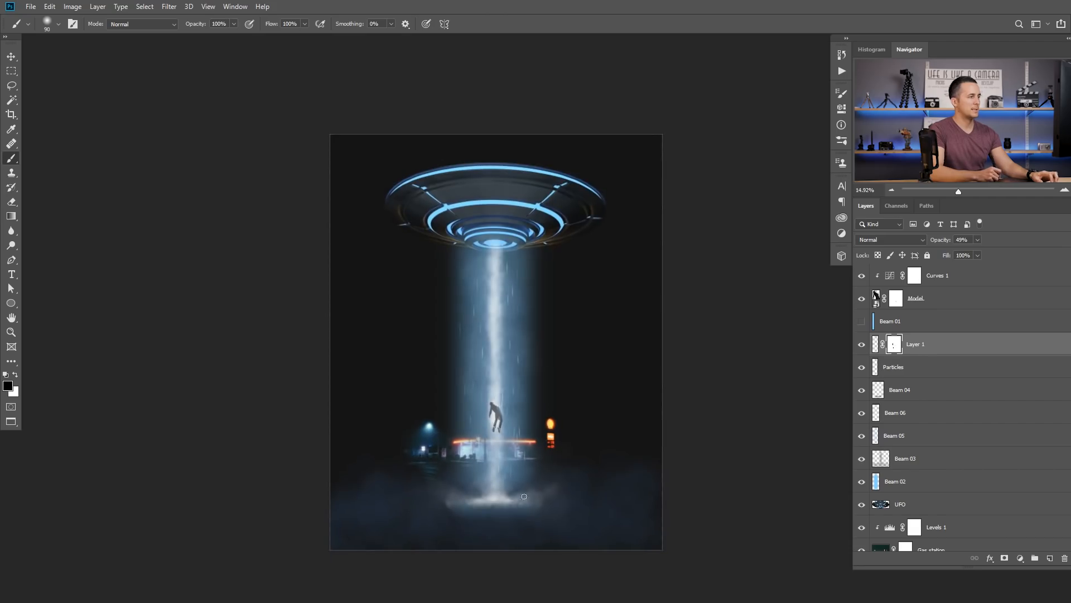
scroll(533, 458, down, 1)
scroll(532, 457, up, 1)
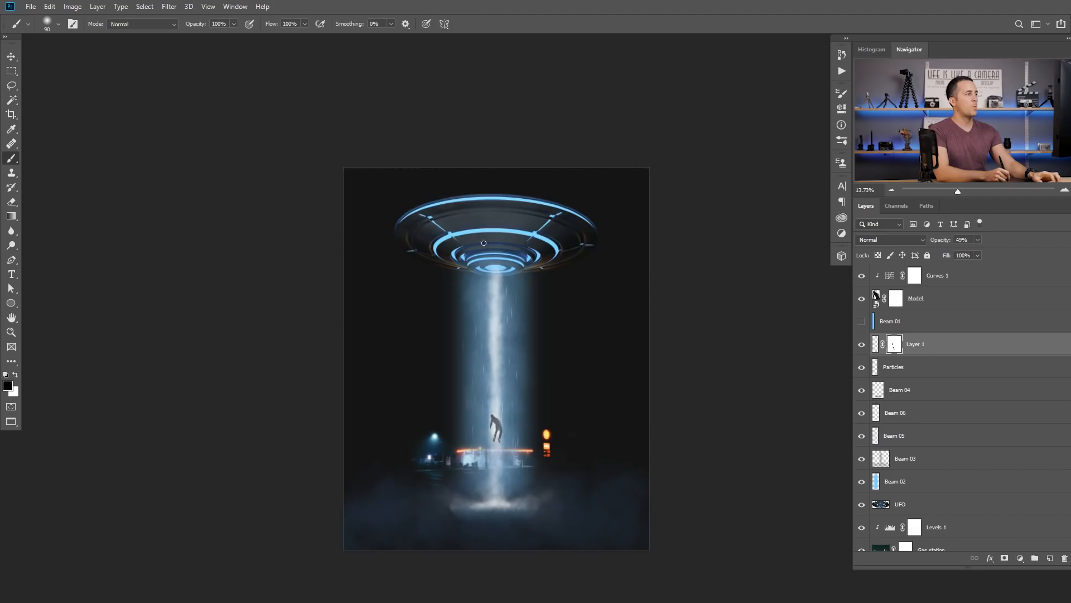
Step: Toggle the beam and particle layers' visibility one by one to find which layer spills over the UFO's underside
scroll(483, 242, up, 5)
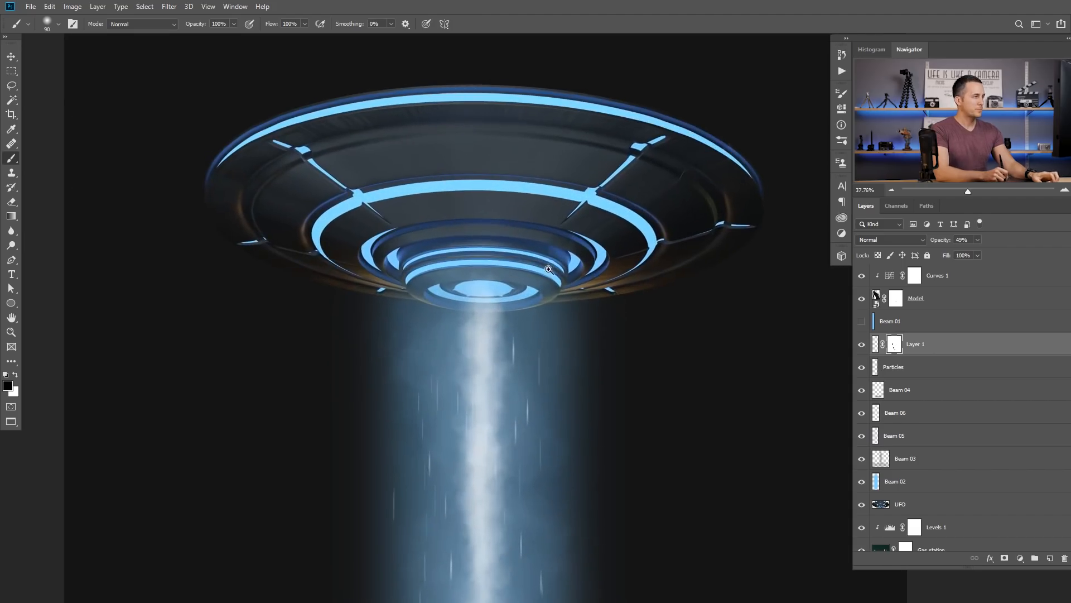
key(v)
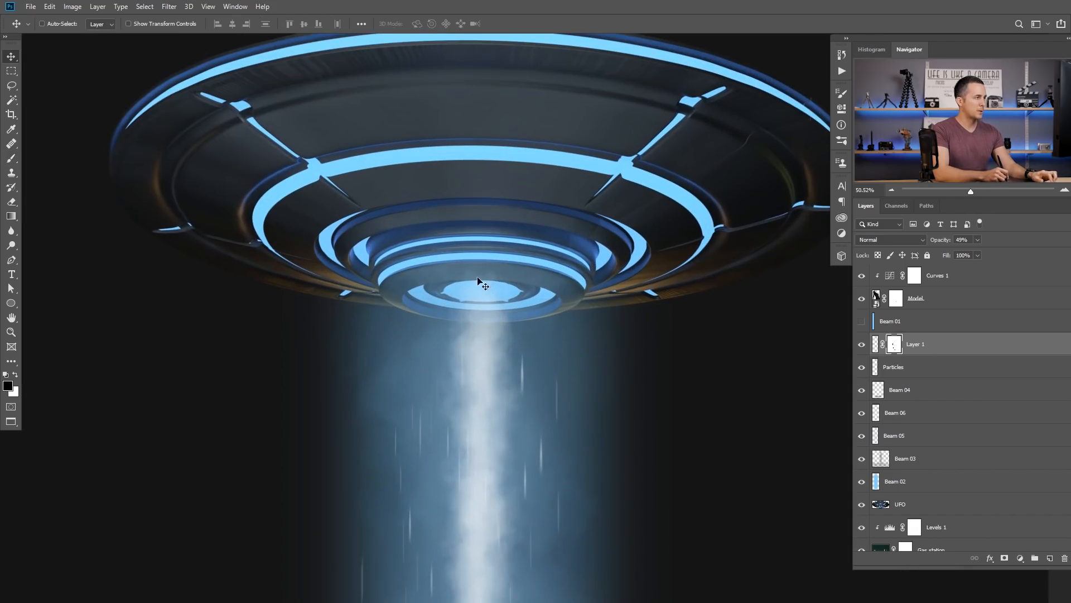
ctrl+click(473, 276)
click(864, 481)
click(864, 482)
click(862, 414)
click(862, 414)
click(863, 413)
click(862, 414)
click(863, 390)
click(862, 391)
click(863, 368)
click(862, 369)
click(862, 346)
click(863, 346)
click(864, 436)
click(863, 436)
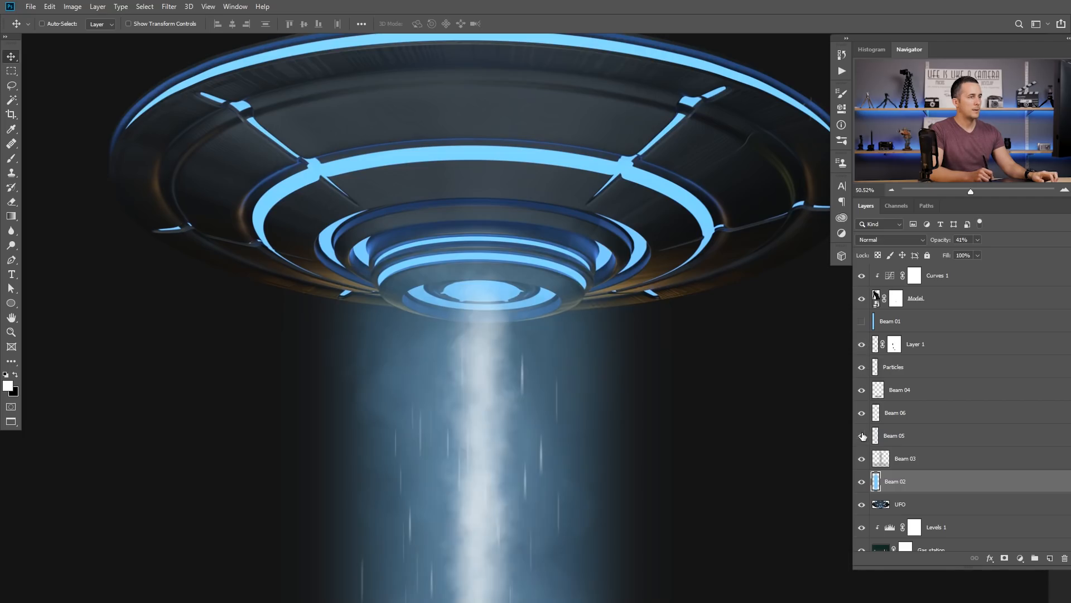
click(862, 412)
click(863, 389)
click(863, 389)
click(864, 410)
Step: Add a white layer mask to the Beam 04 layer
click(893, 392)
click(1004, 558)
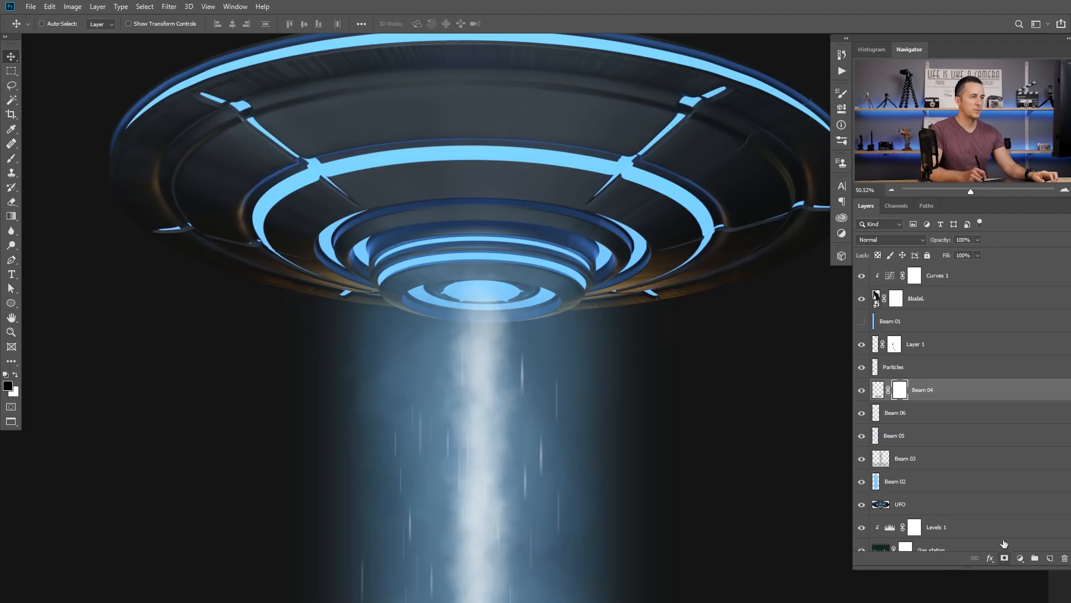
Step: Paint black on the Beam 04 layer mask with the soft brush to hide the mist spilling over the UFO's underside
key(b)
mouse_move(489, 268)
mouse_down()
mouse_move(479, 272)
mouse_move(532, 274)
mouse_up()
drag(590, 306, 560, 319)
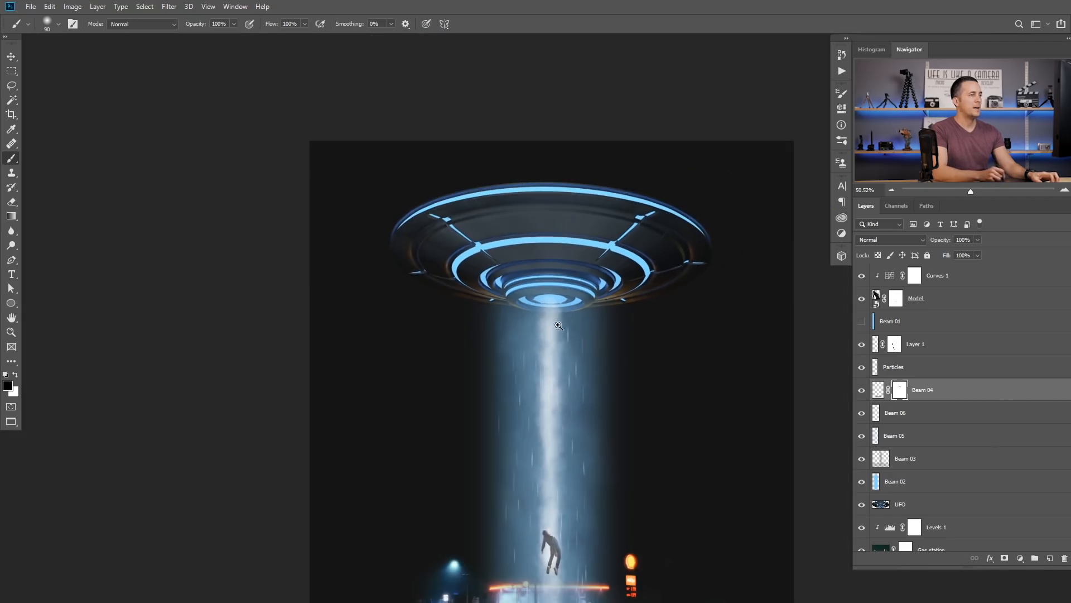
Step: Group the layers from Beam 02 up to Beam 01, name the group Beams, and compare the image with it hidden and shown
click(896, 501)
key(x)
click(923, 484)
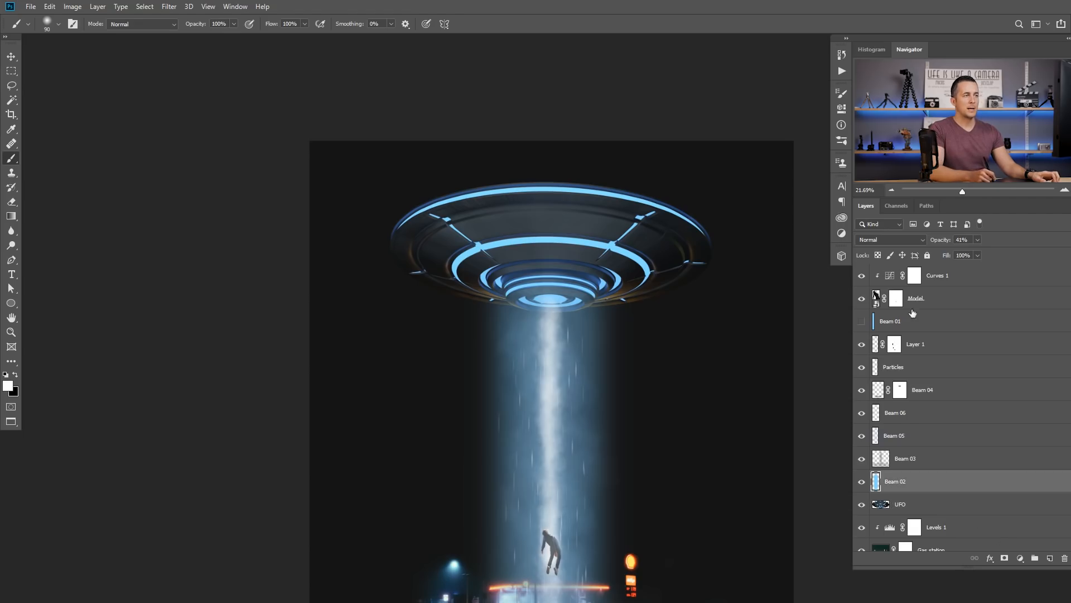
shift+click(900, 324)
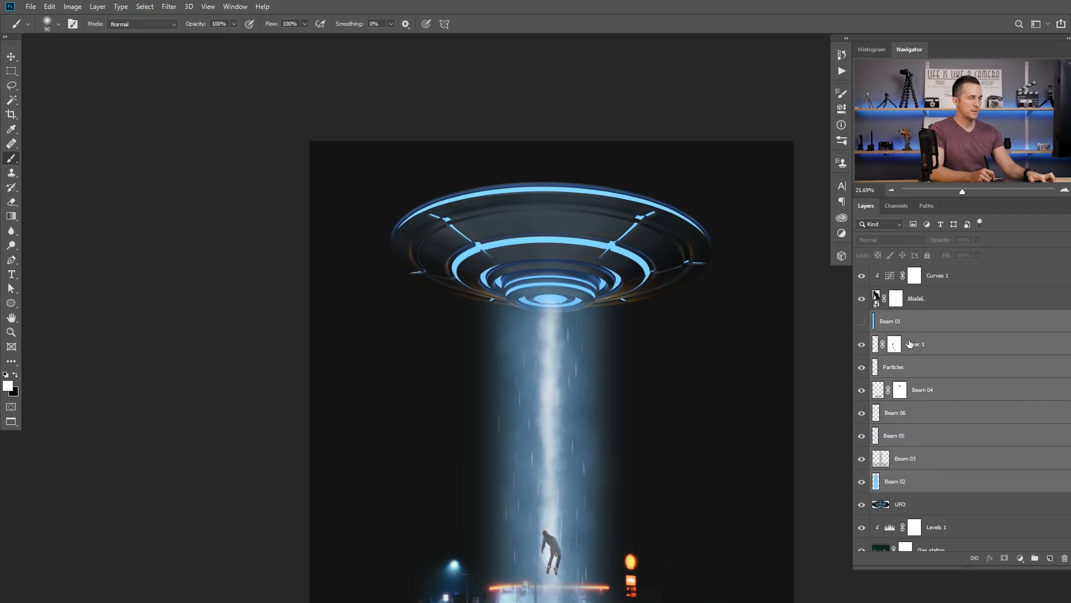
key(ctrl+g)
double_click(902, 316)
text(Beams)
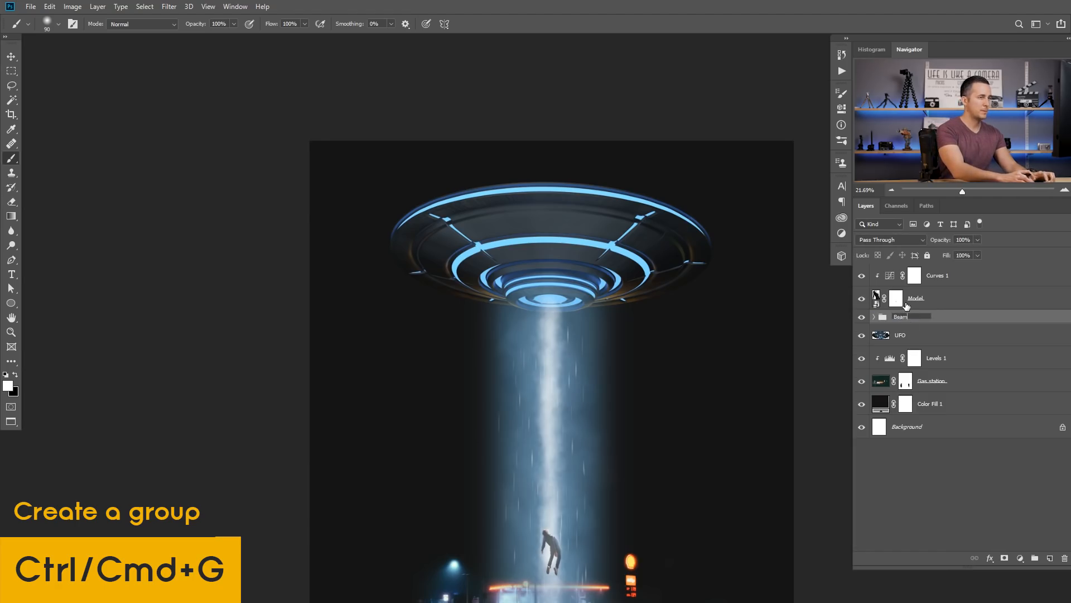
key(Return)
click(861, 316)
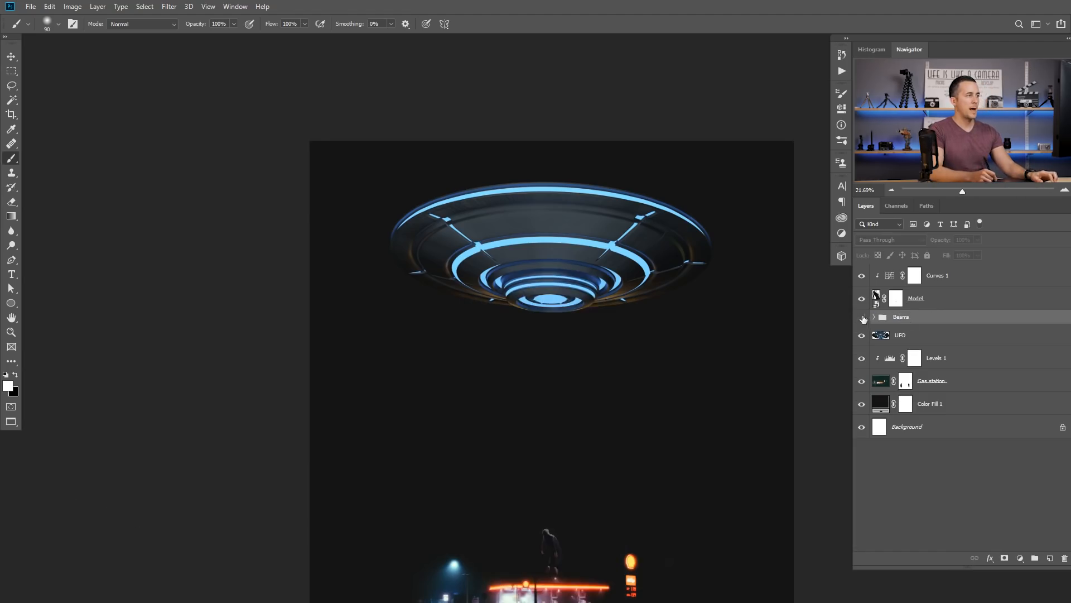
scroll(653, 379, down, 2)
click(862, 316)
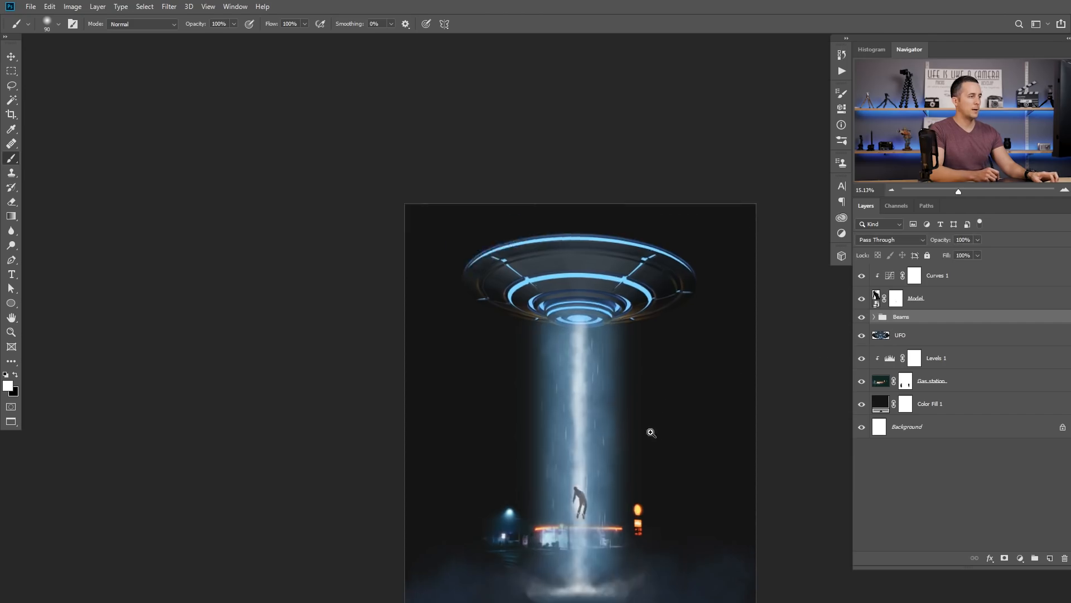
Step: Add a Hue/Saturation adjustment clipped to the UFO layer, with Colorize on, hue 202, saturation 46 and lightness -10
scroll(619, 402, up, 2)
scroll(706, 351, up, 2)
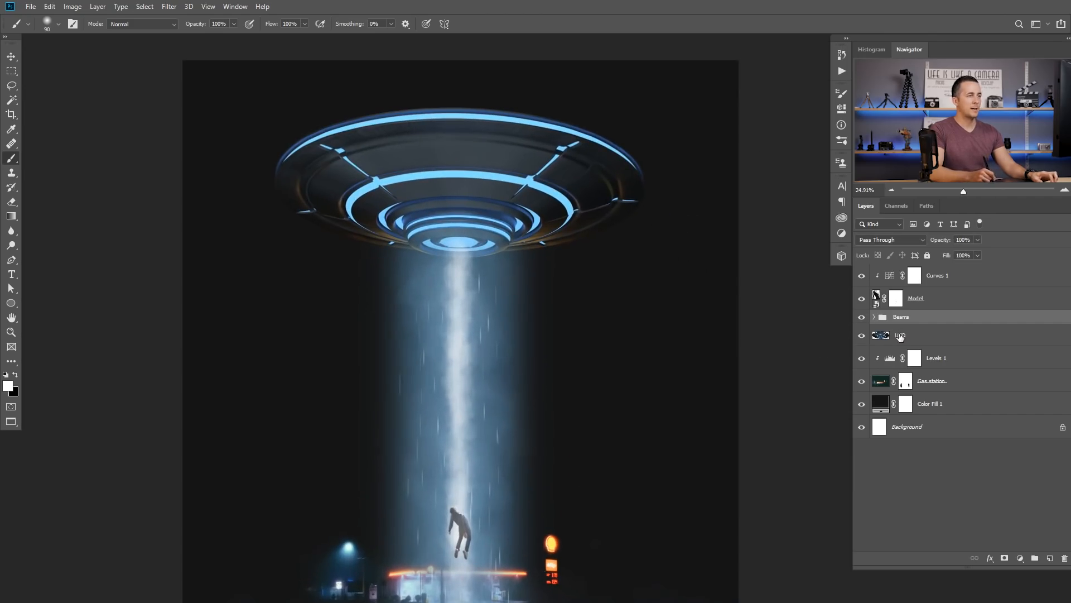
click(901, 335)
click(1021, 558)
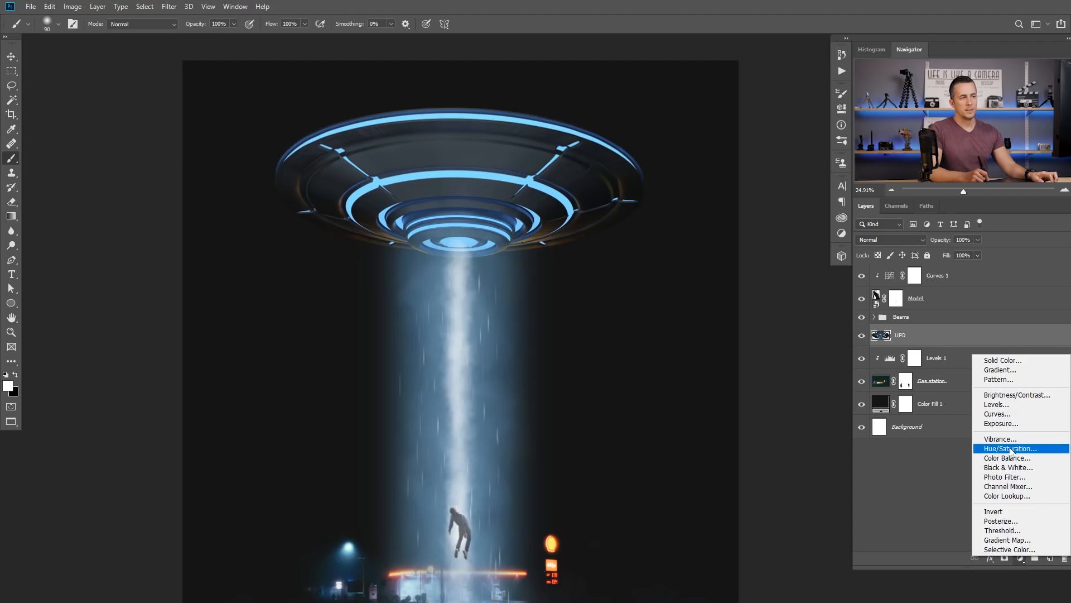
click(1011, 449)
click(742, 307)
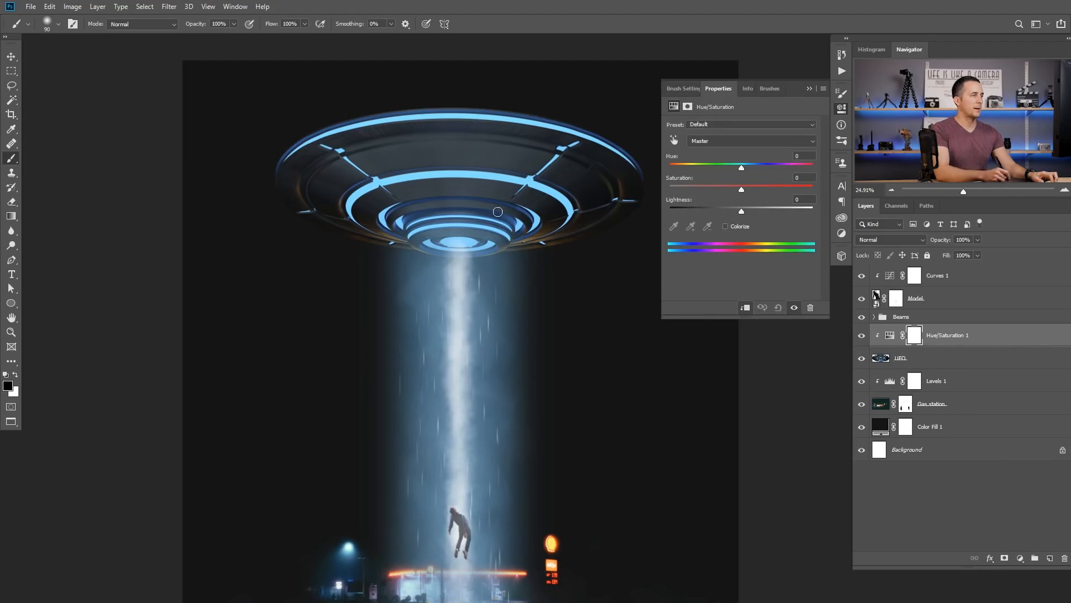
click(734, 224)
click(738, 166)
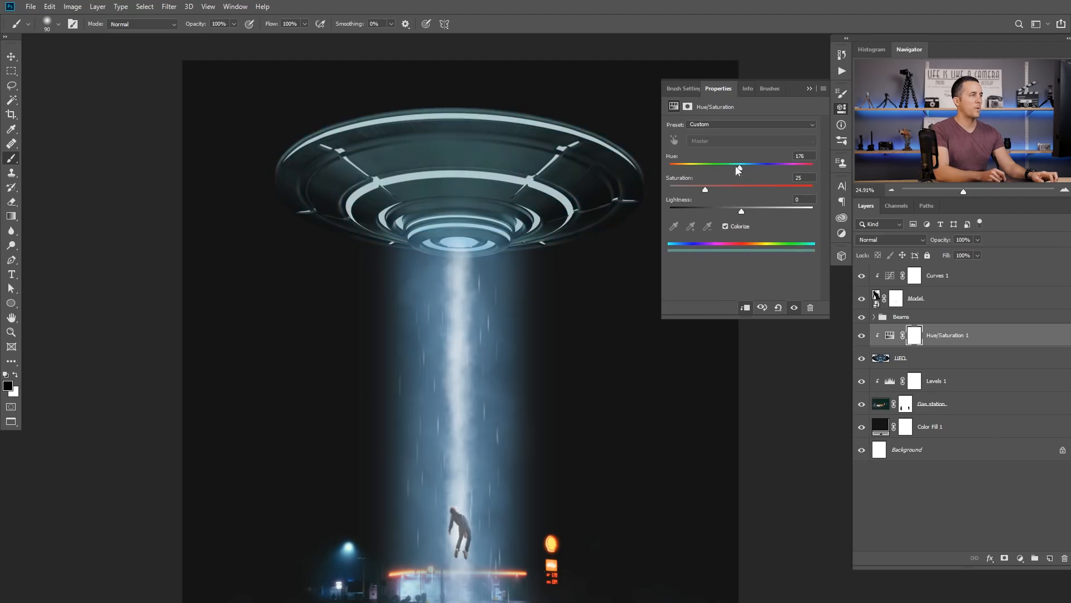
alt+click(554, 275)
drag(739, 167, 757, 169)
mouse_move(742, 210)
mouse_down()
mouse_move(711, 212)
mouse_move(734, 211)
mouse_up()
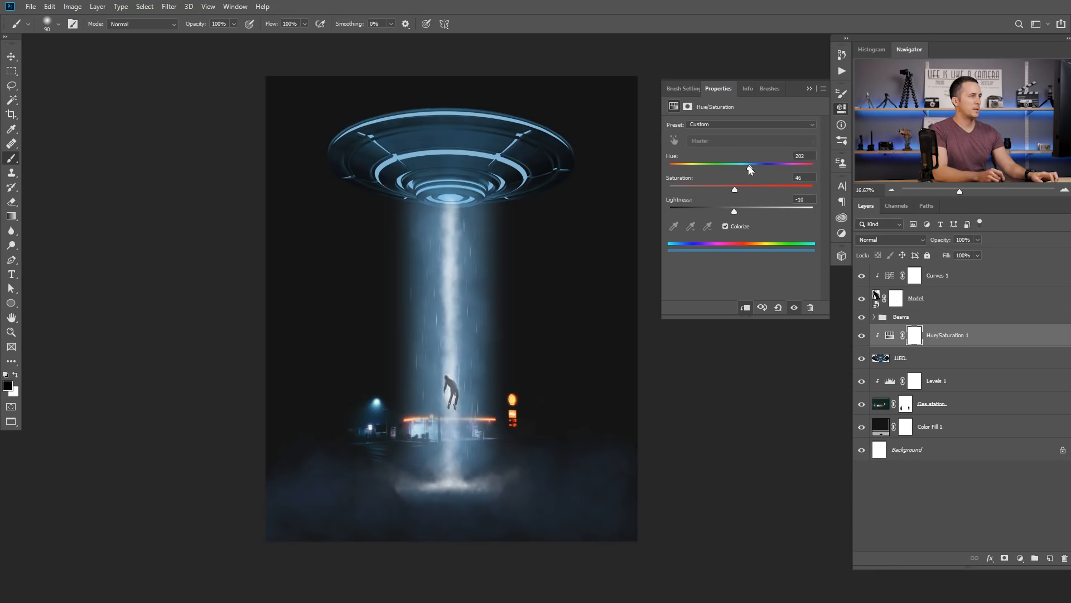
Step: Reduce the Hue/Saturation adjustment's opacity to 51%, comparing the UFO with and without it
click(914, 338)
drag(947, 243, 919, 244)
click(861, 336)
click(861, 335)
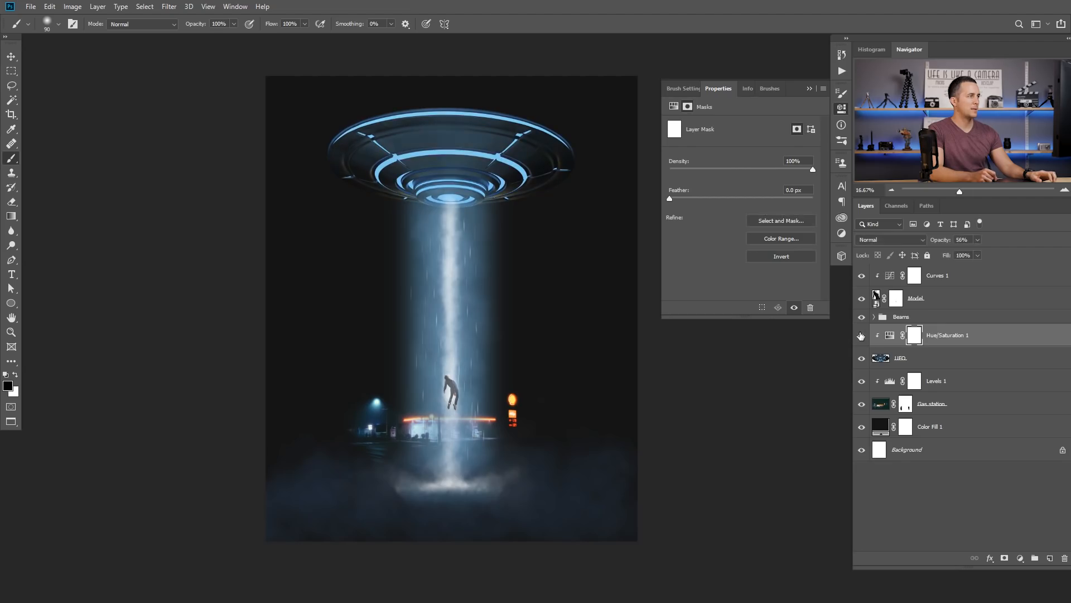
click(861, 335)
click(861, 336)
drag(946, 241, 941, 241)
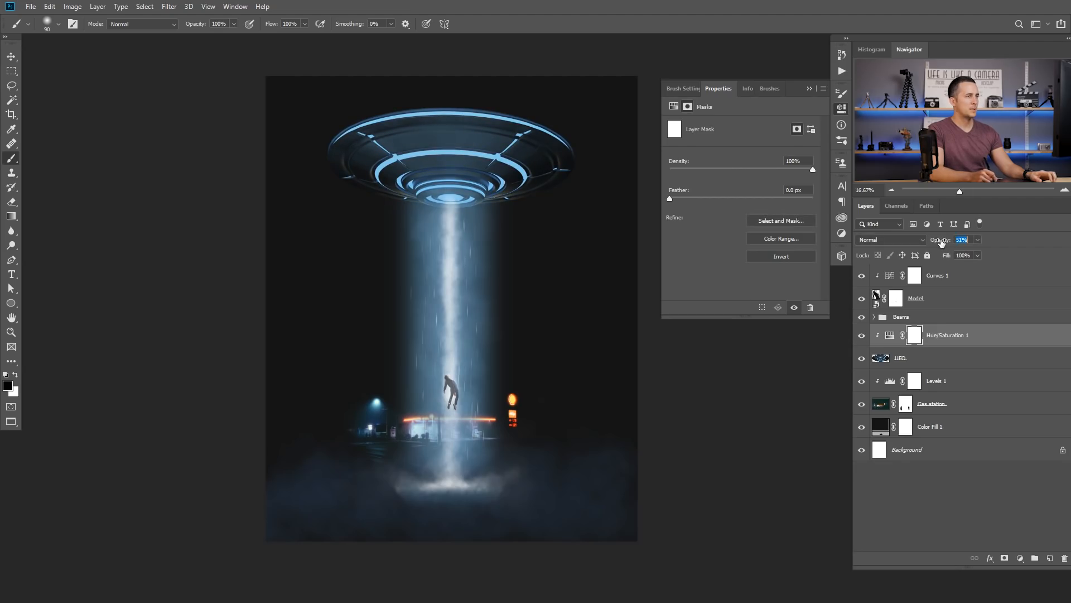
click(809, 88)
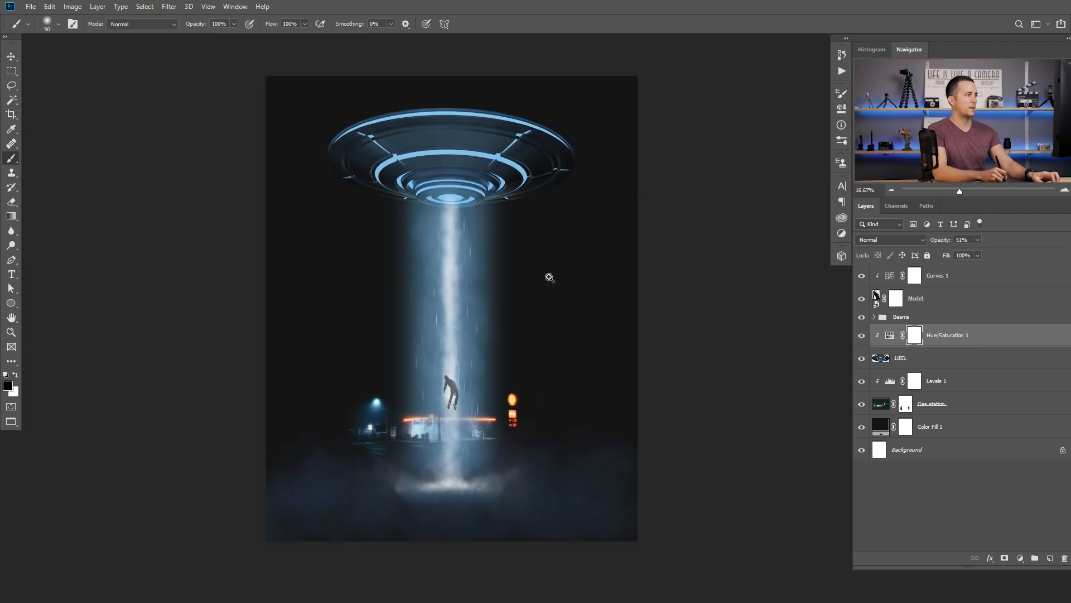
Step: Add a Curves adjustment clipped to the UFO, lift its black point to output 18, and shape the shadows and highlights with two points
scroll(550, 278, down, 3)
scroll(564, 309, up, 3)
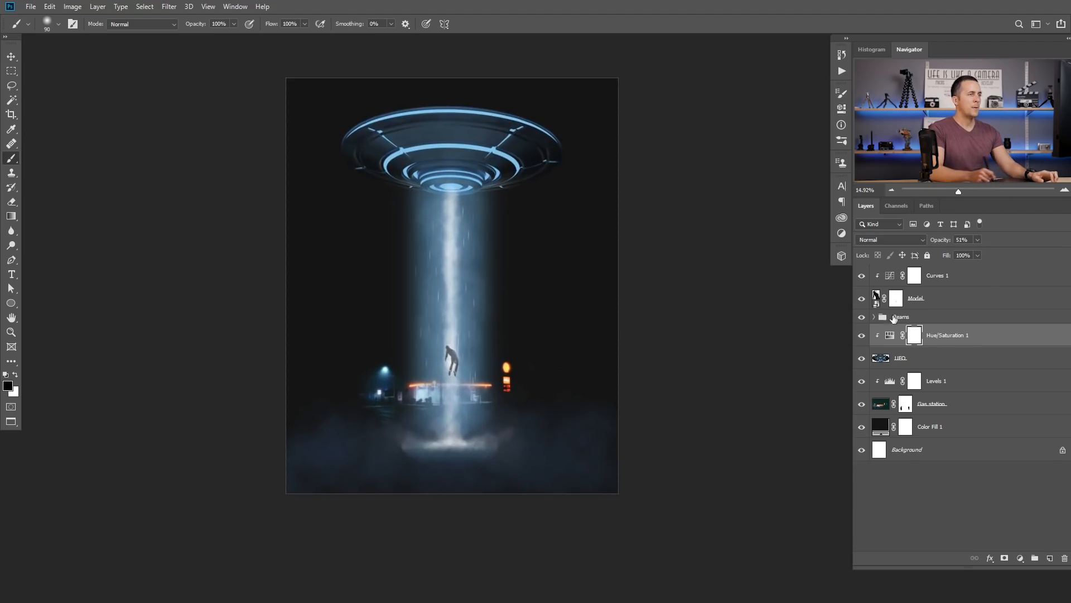
click(1020, 558)
click(1005, 416)
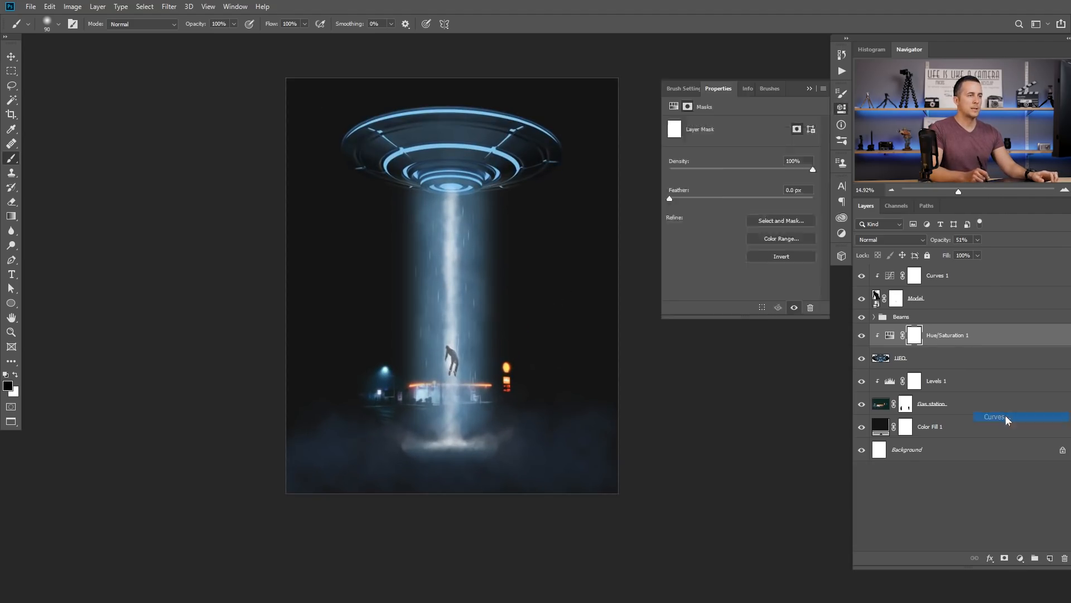
scroll(476, 222, up, 2)
drag(487, 209, 509, 262)
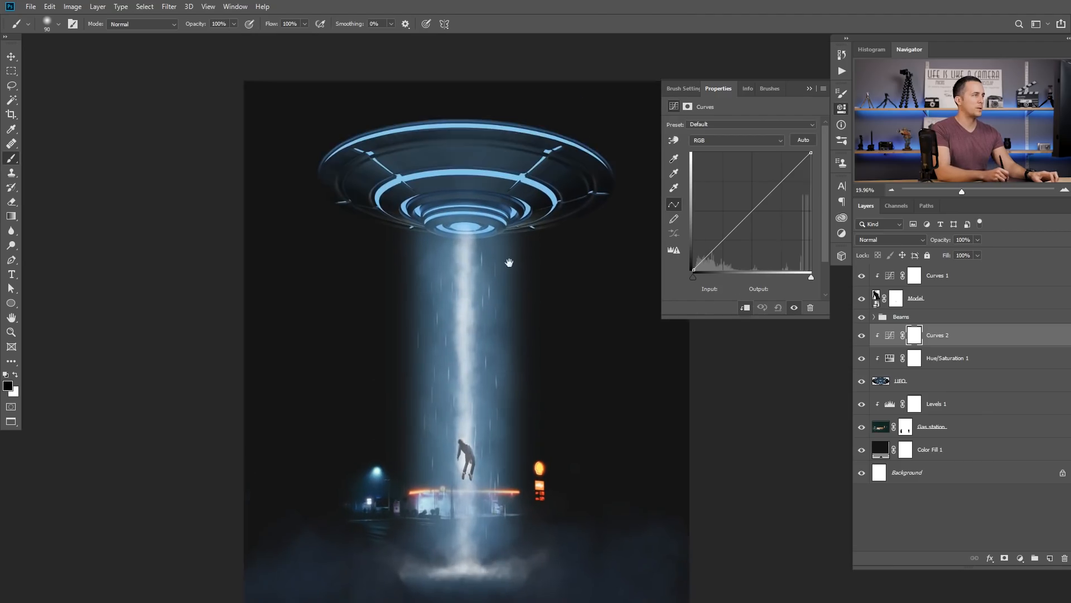
drag(694, 270, 717, 245)
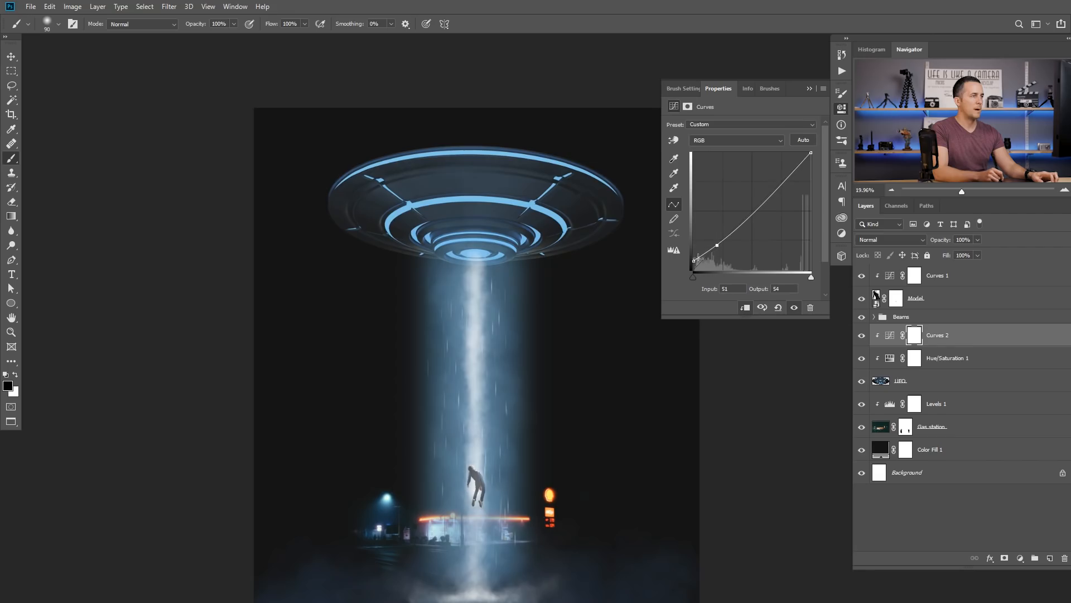
click(693, 261)
drag(767, 208, 759, 203)
drag(694, 259, 693, 261)
scroll(593, 290, down, 3)
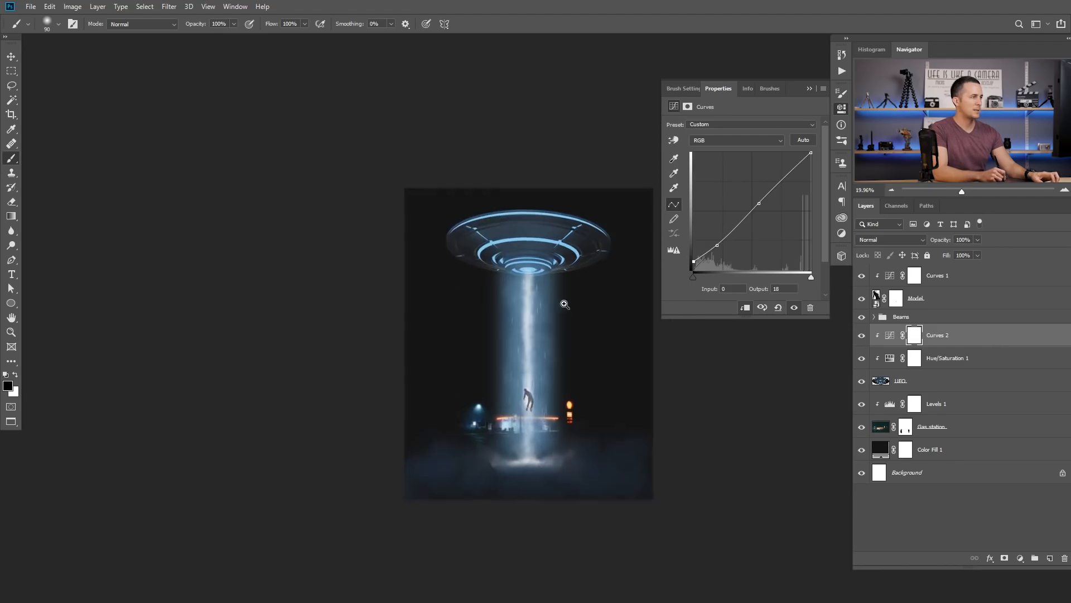
Step: Compare the UFO with and without the Curves adjustment and set the curve's shadow point to input 51, output 52
drag(564, 327, 501, 306)
click(862, 338)
click(862, 338)
click(717, 246)
scroll(605, 301, up, 4)
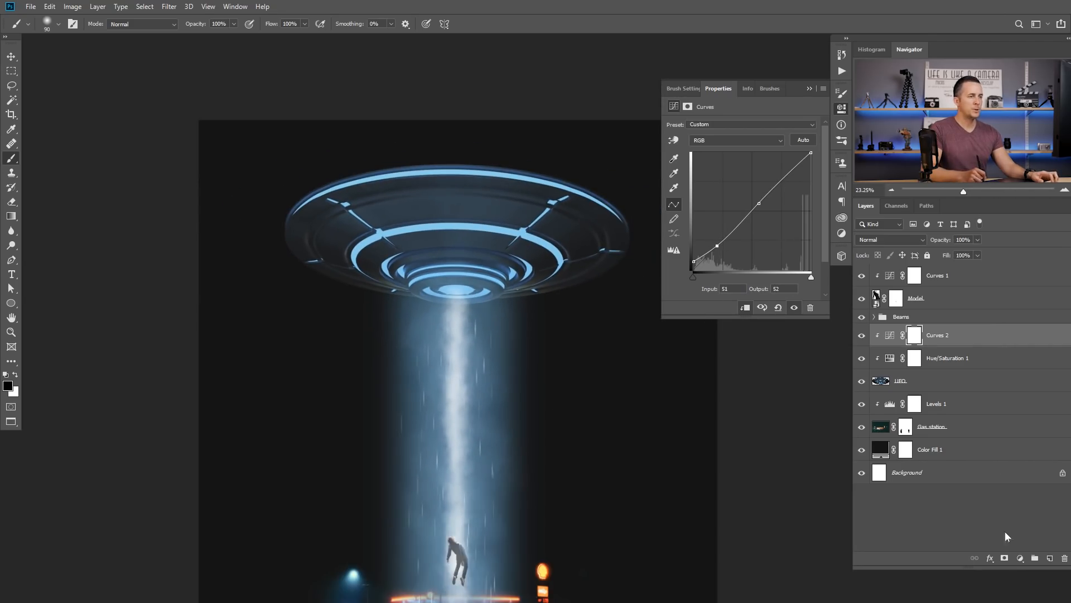
Step: Create a new layer above the UFO's Curves adjustment, clip it to the UFO and name it Noise
key(x)
key(ctrl+shift+alt+n)
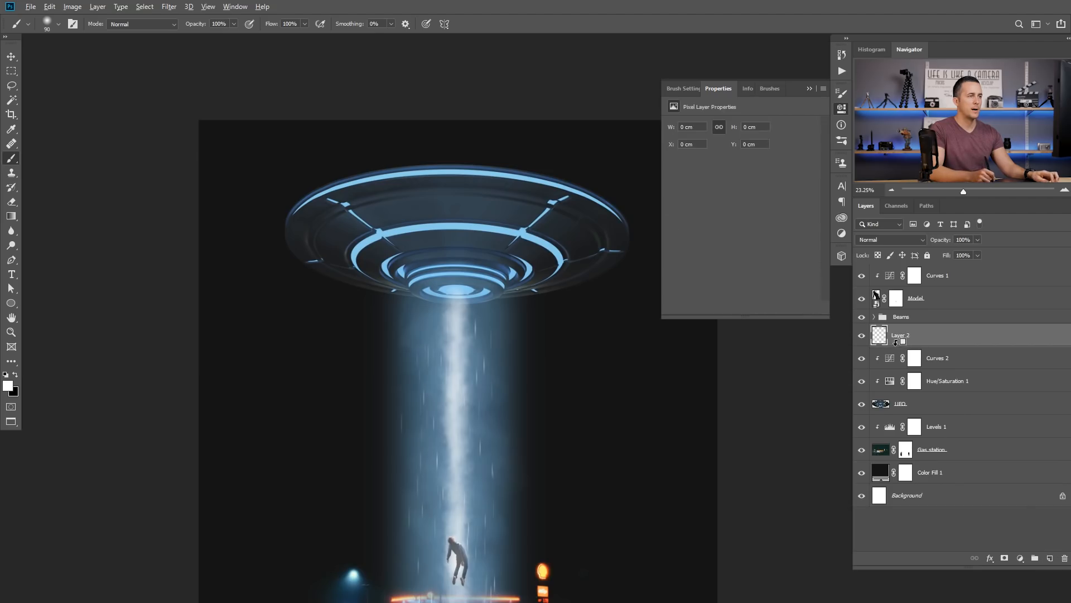
alt+click(897, 340)
double_click(911, 334)
text(Noise)
key(Return)
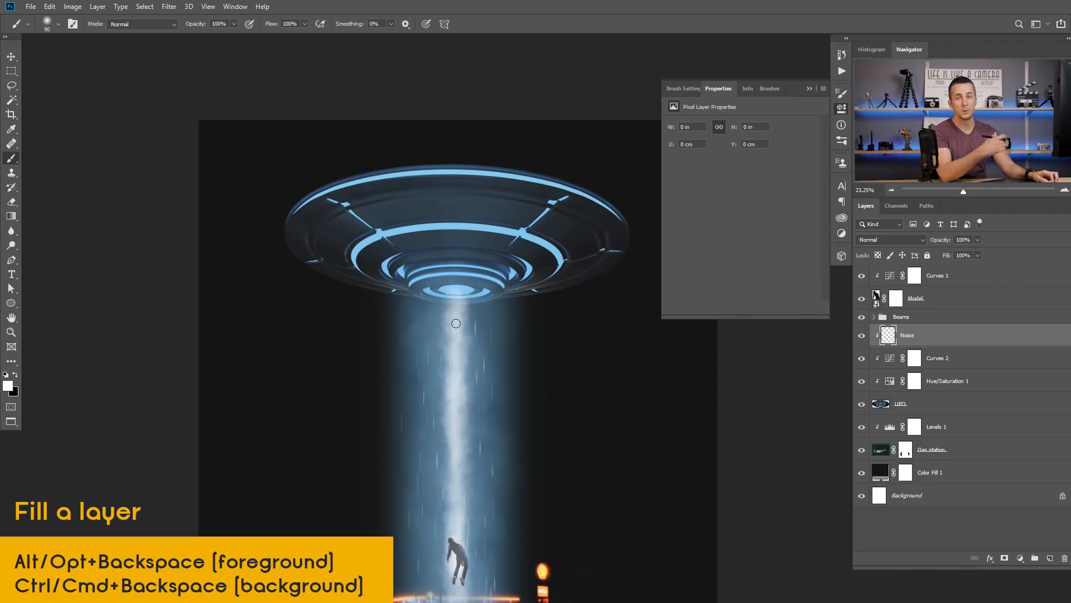
Step: Fill the Noise layer with black and set its blend mode to Screen
key(ctrl+BackSpace)
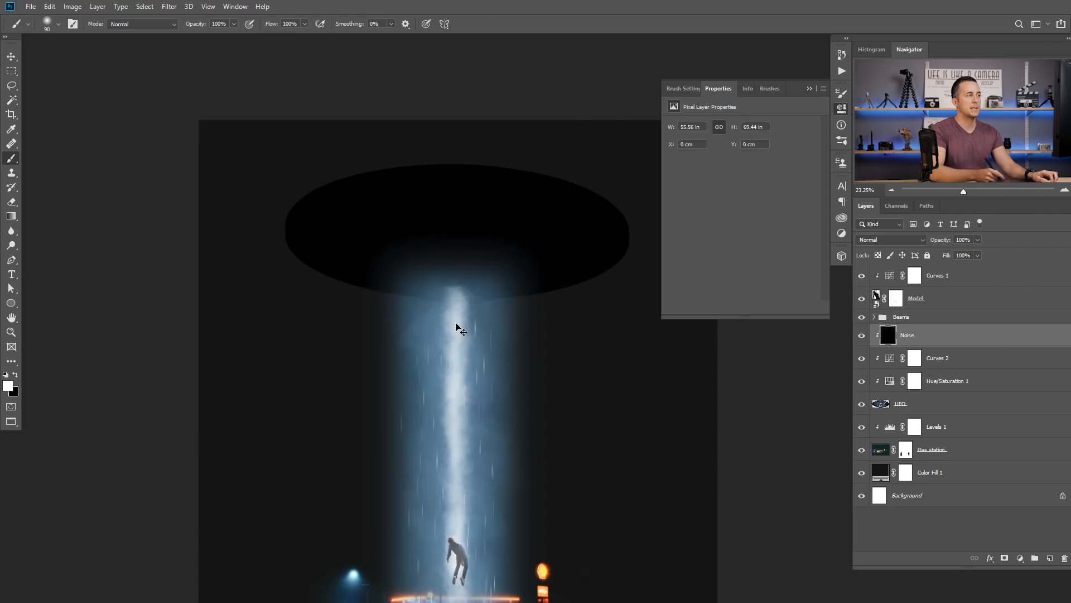
click(891, 244)
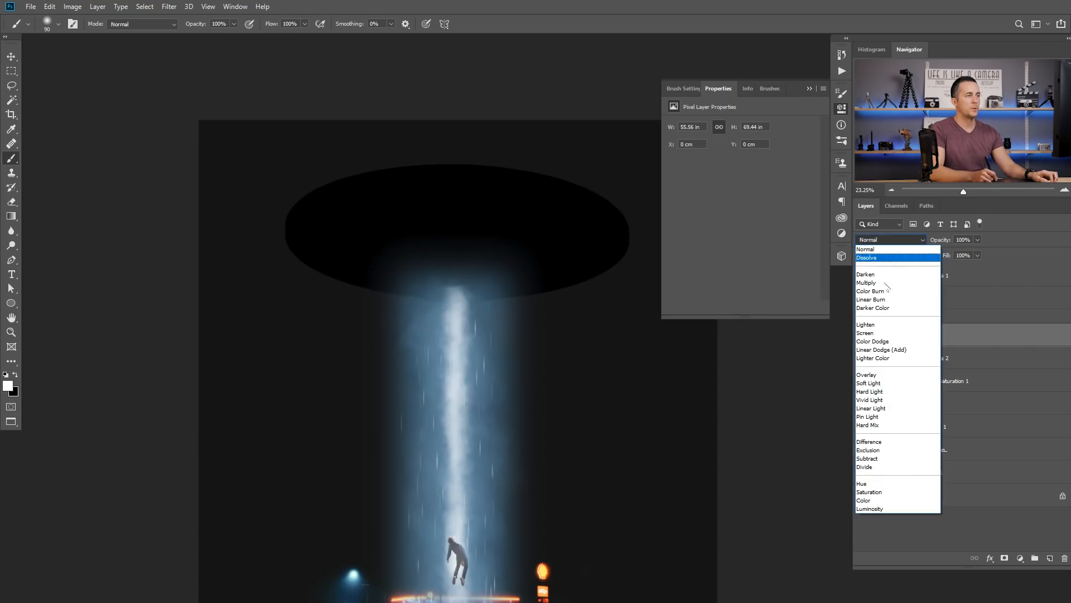
click(881, 335)
Step: Apply the Add Noise filter to the Noise layer with amount 7.26%, Gaussian distribution and Monochromatic enabled
click(169, 6)
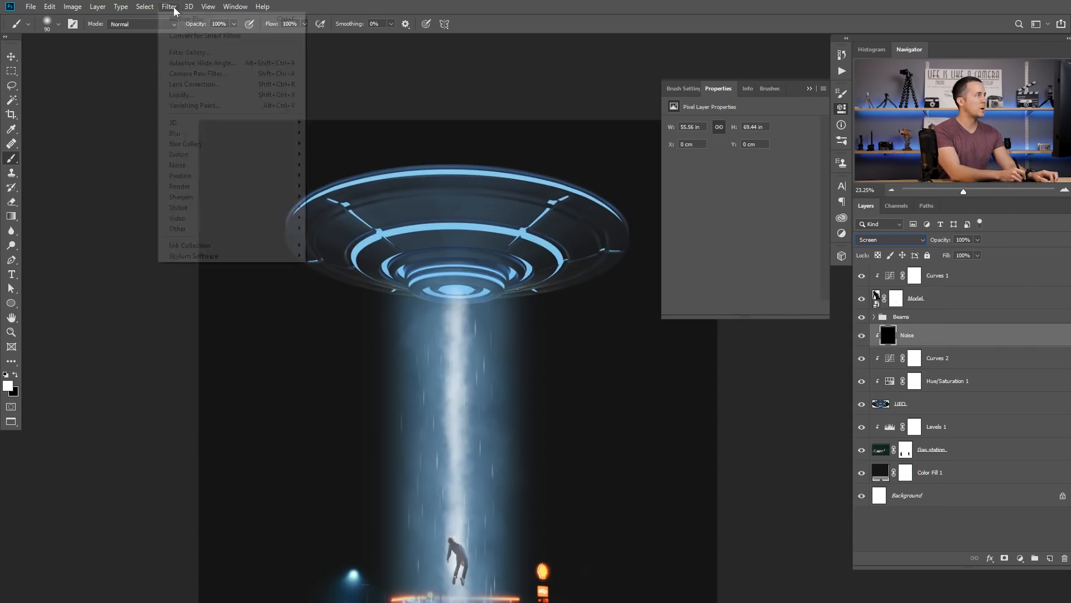
click(328, 165)
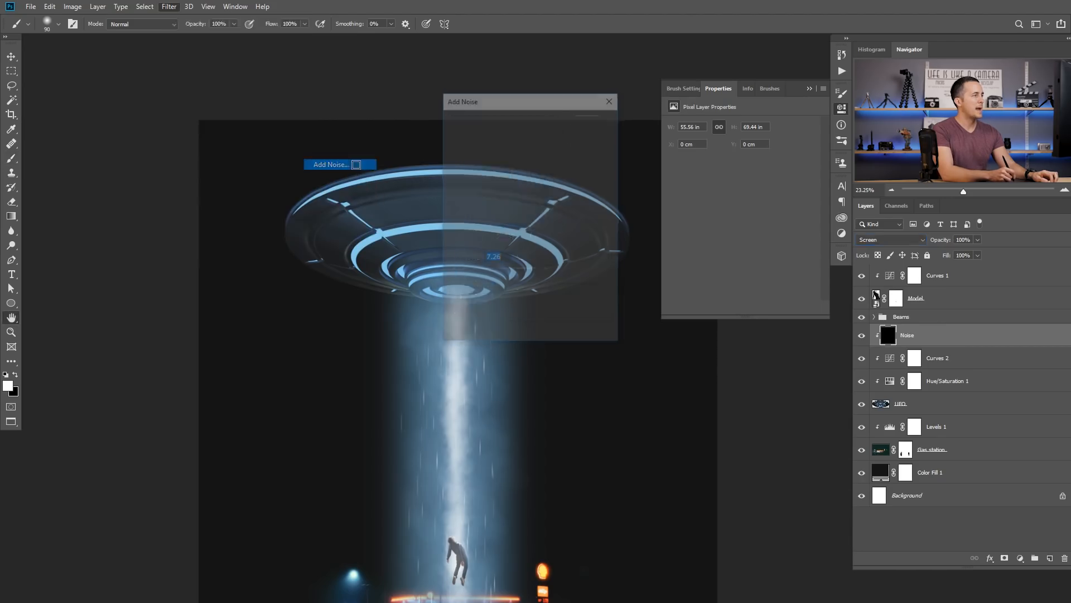
ctrl+click(421, 230)
drag(409, 229, 347, 183)
ctrl+click(390, 196)
drag(525, 104, 672, 129)
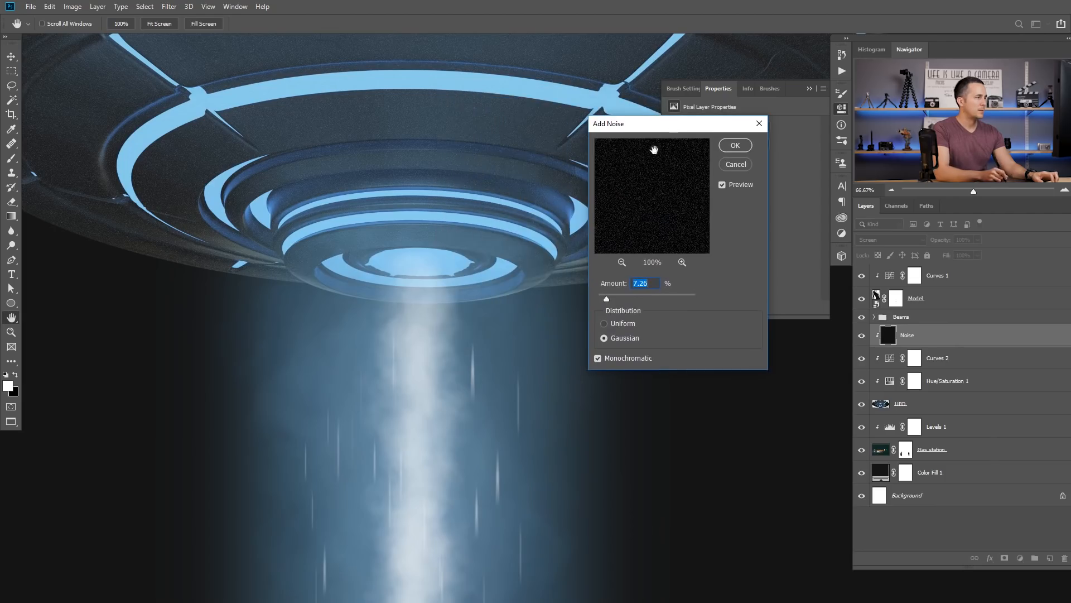
click(735, 145)
key(b)
scroll(594, 278, down, 5)
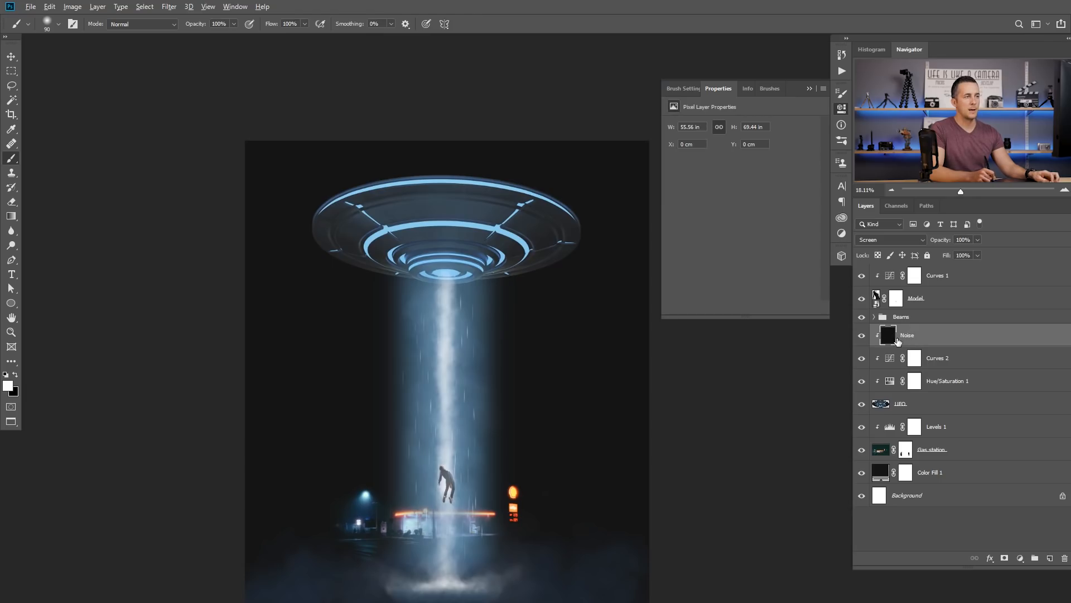
Step: Duplicate the Noise layer above the Beams group, clip the copy to the group and inspect the grain on the beam
drag(890, 338, 887, 310)
alt+click(897, 329)
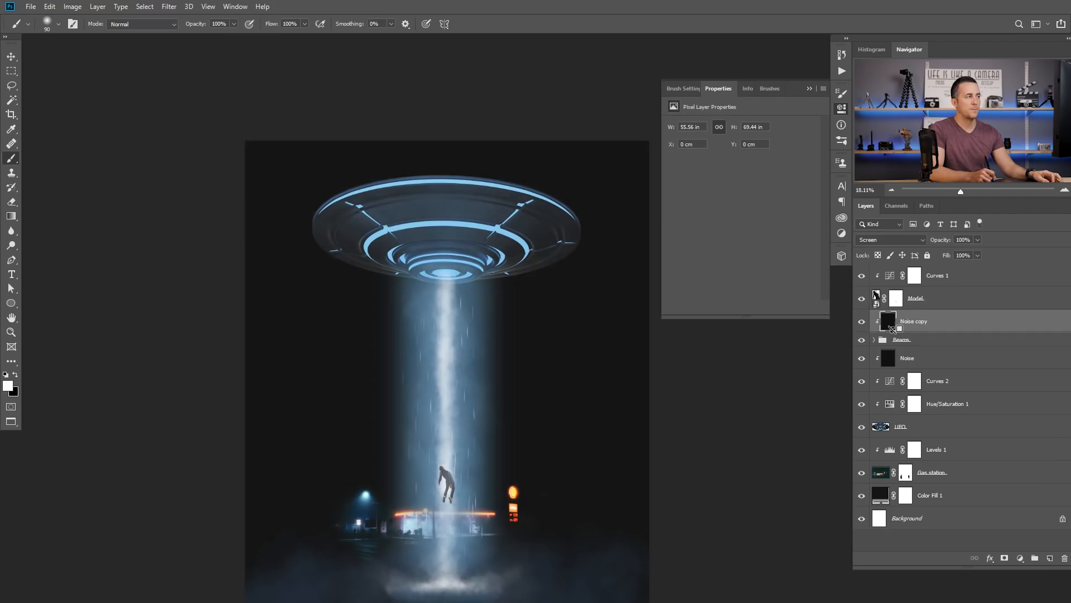
scroll(536, 335, up, 5)
scroll(540, 290, down, 6)
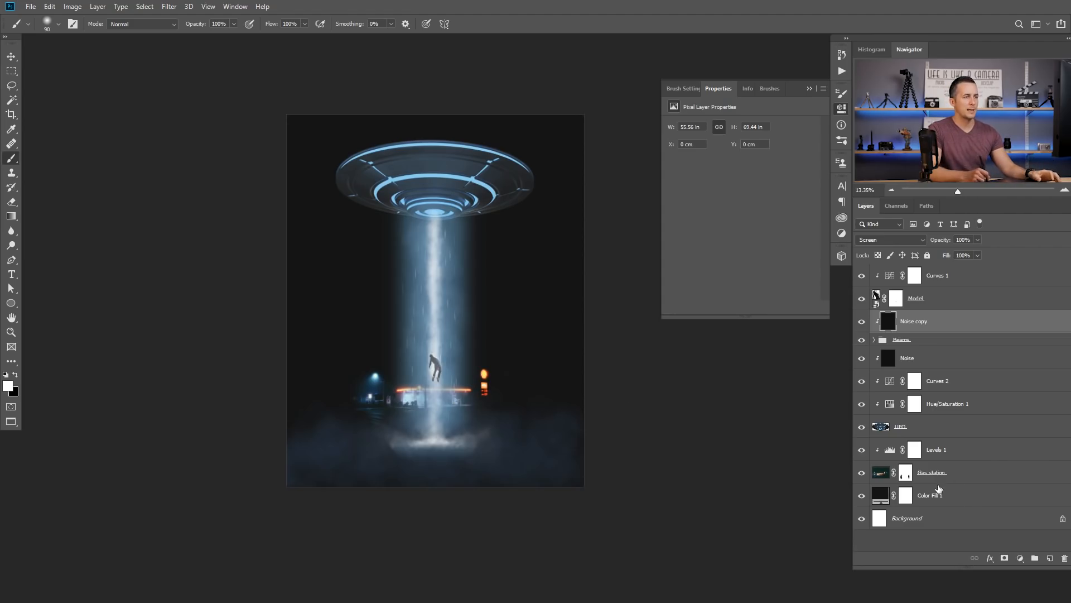
Step: Create a layer named Gradient above Color Fill 1 and sample the dark blue ground mist as the colour for the Gradient tool
click(960, 498)
click(1050, 558)
double_click(901, 495)
text(Gradient)
key(Return)
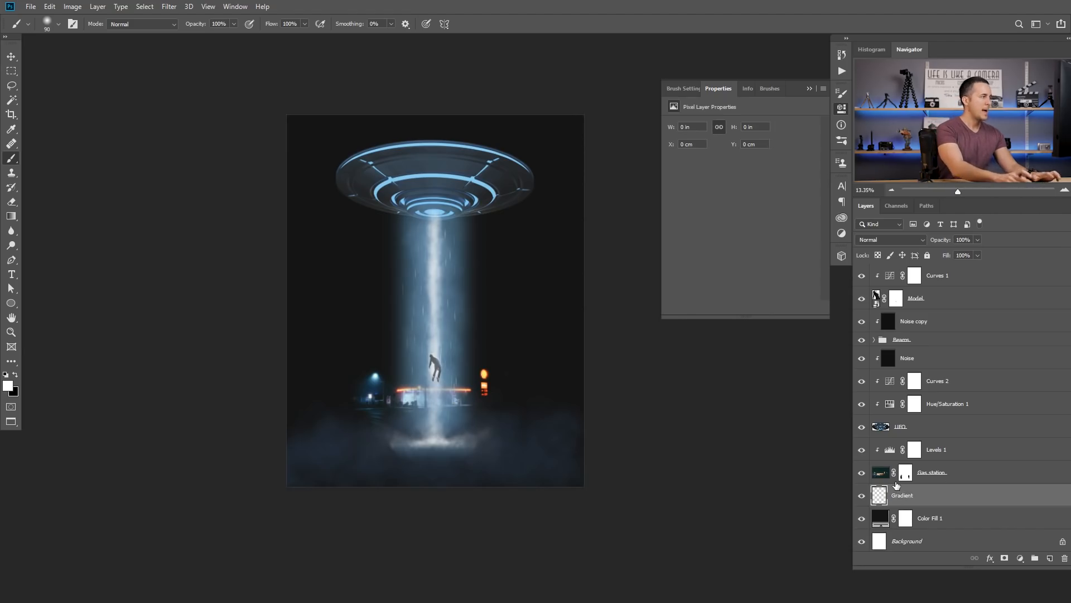
alt+click(372, 445)
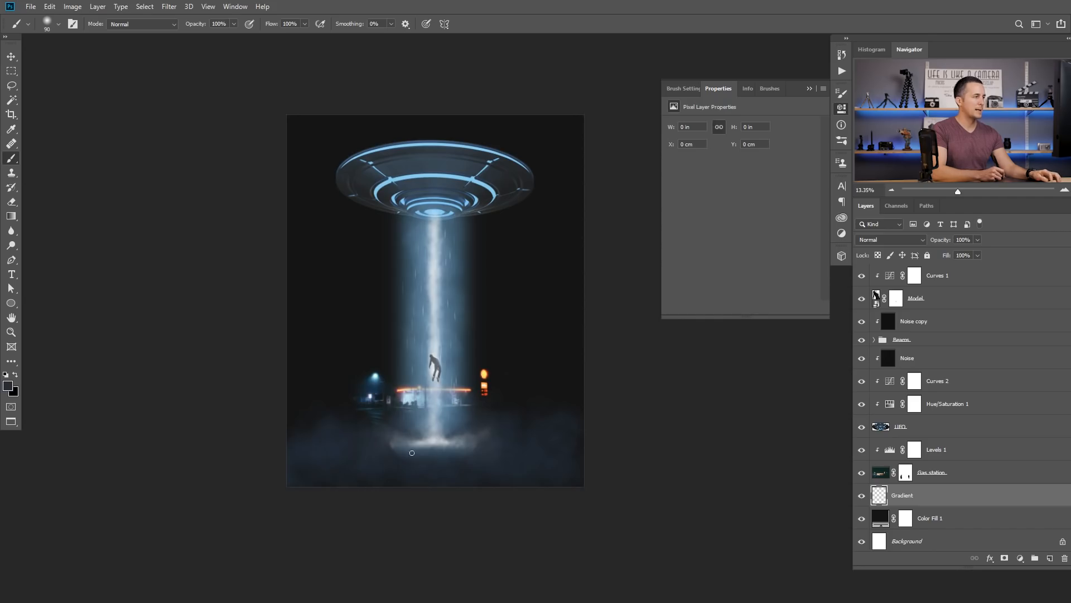
click(17, 215)
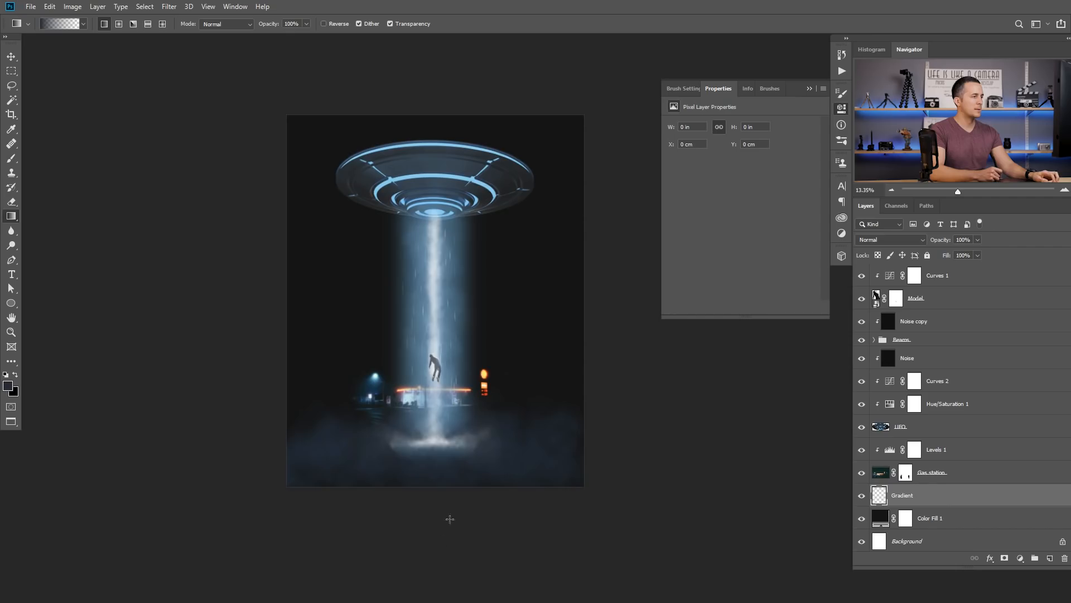
Step: Try linear dark blue gradients rising from below the canvas on the Gradient layer, and undo them
scroll(484, 484, down, 4)
drag(458, 508, 462, 279)
drag(459, 495, 462, 357)
scroll(450, 290, up, 3)
key(ctrl+z)
key(ctrl+z)
Step: Draw a radial dark blue gradient on the Gradient layer from below the canvas up to the foot of the beam
drag(466, 243, 471, 236)
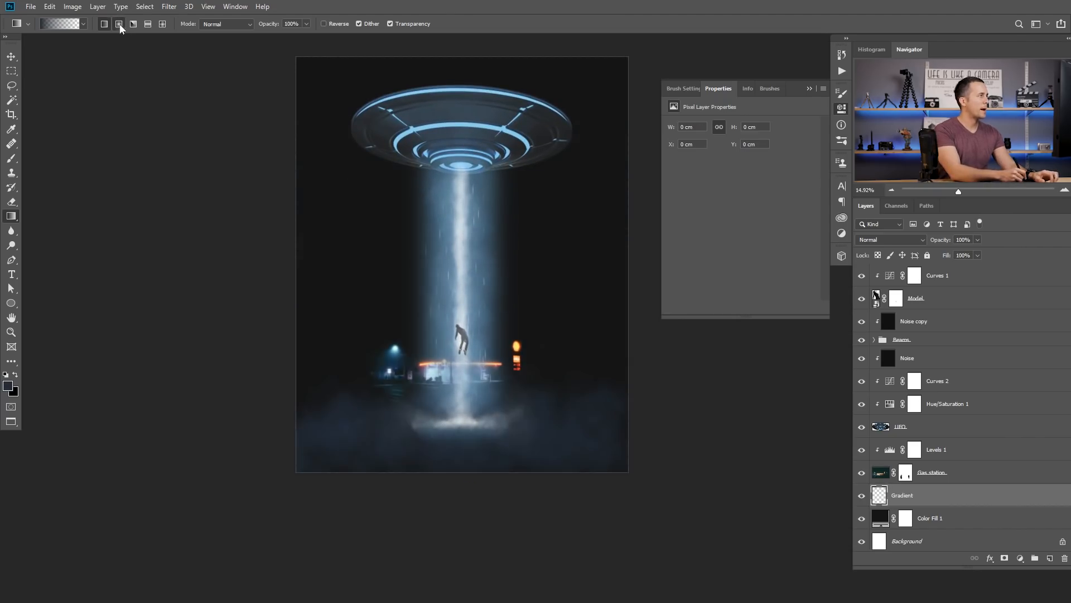
drag(471, 567, 457, 408)
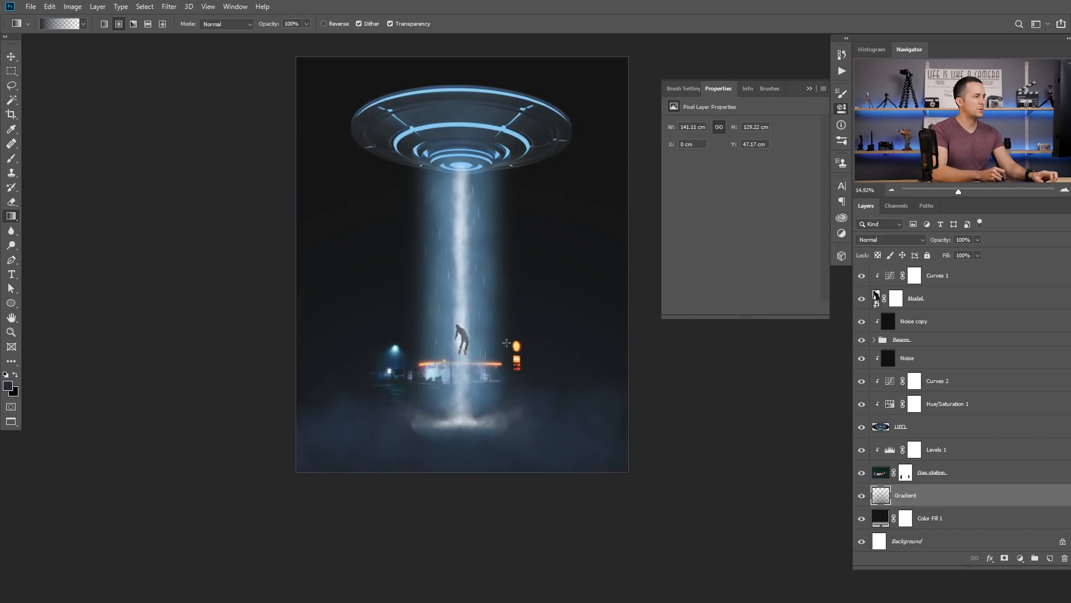
Step: Redraw the radial dark blue gradient on the Gradient layer from farther below the canvas up to the UFO
scroll(515, 344, down, 2)
drag(516, 345, 469, 329)
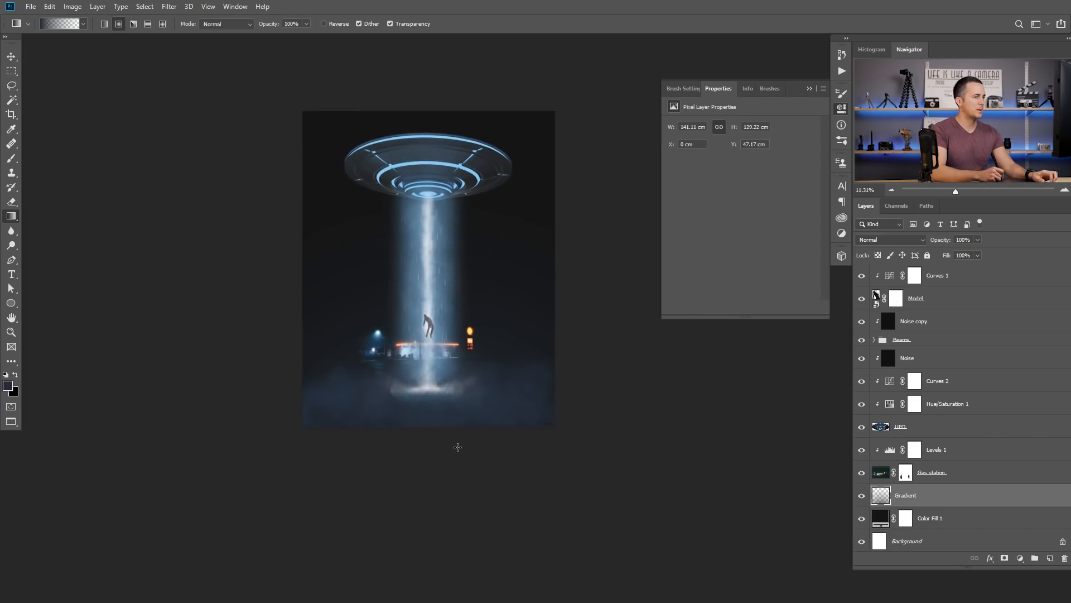
scroll(438, 457, down, 2)
drag(436, 550, 427, 389)
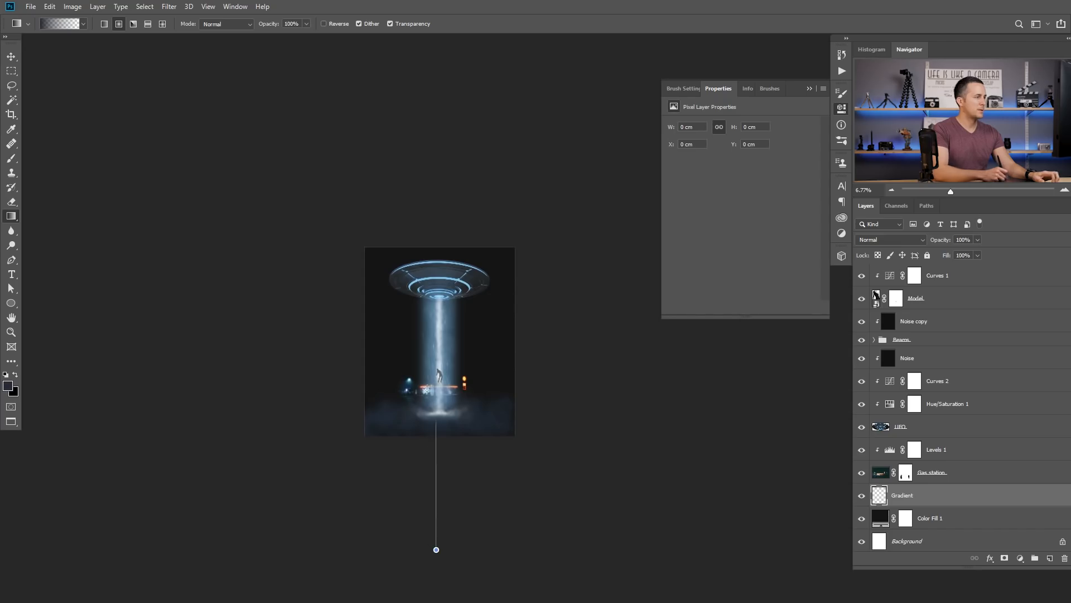
drag(426, 272, 426, 272)
scroll(448, 390, up, 2)
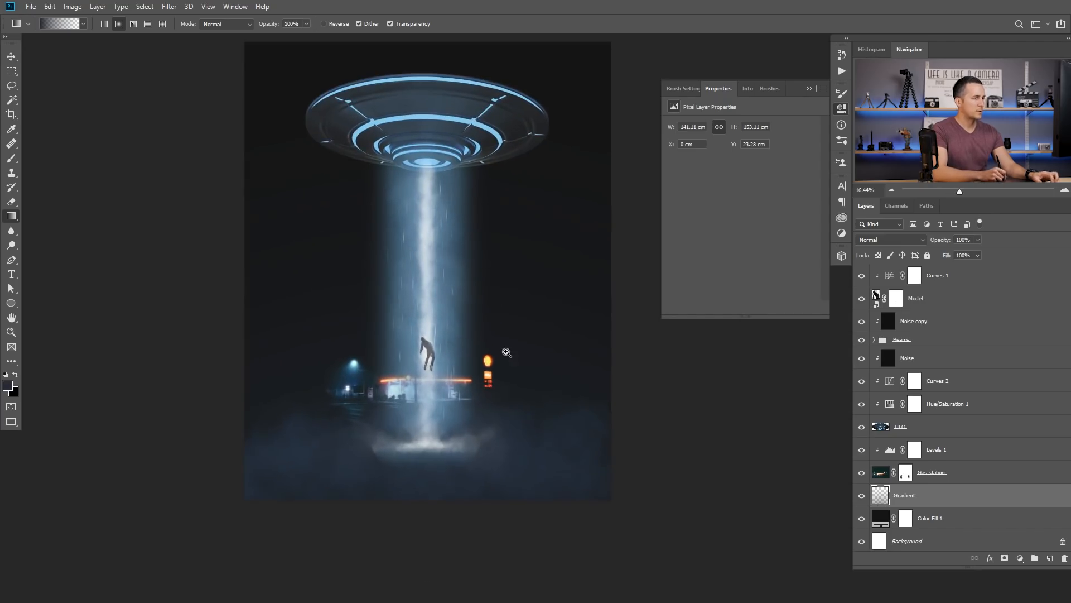
scroll(506, 352, down, 1)
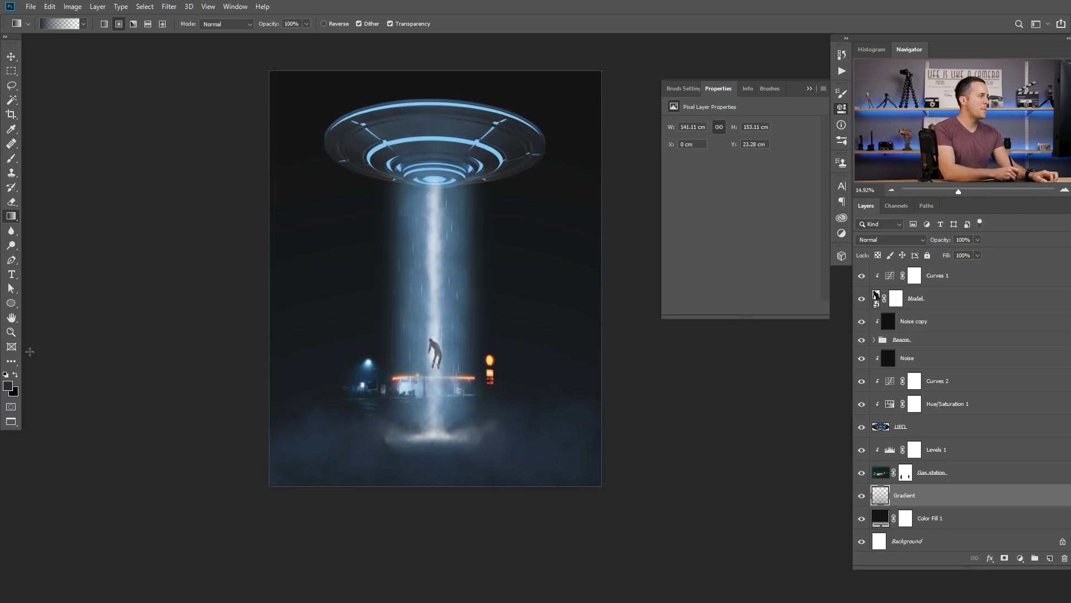
Step: Set the foreground colour to a brighter blue (RGB 41, 59, 79) and clear the Gradient layer's contents
click(9, 390)
click(613, 405)
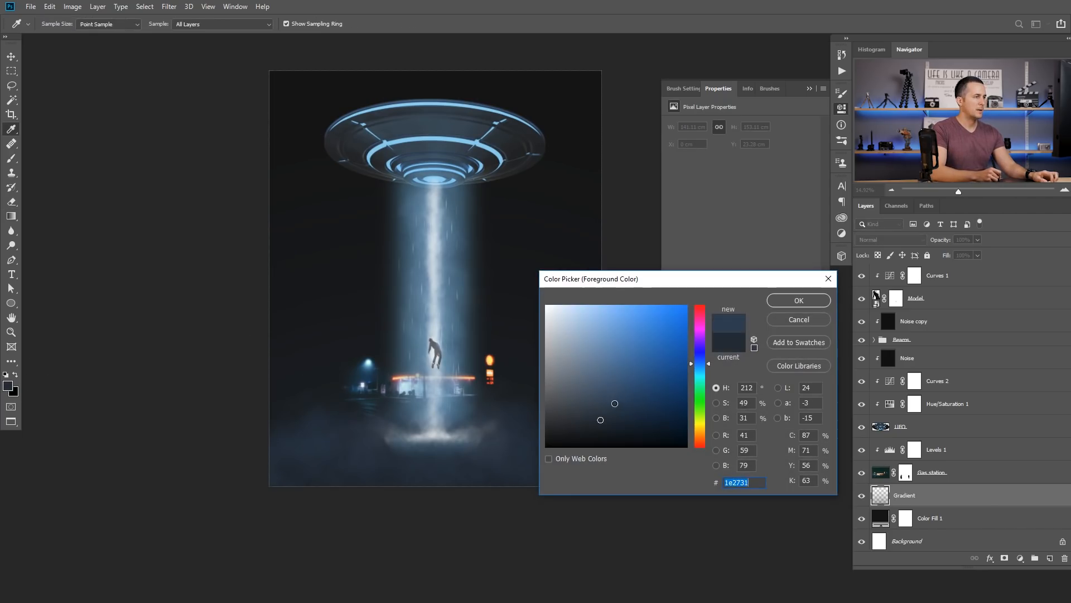
click(799, 302)
key(Delete)
drag(510, 422, 489, 460)
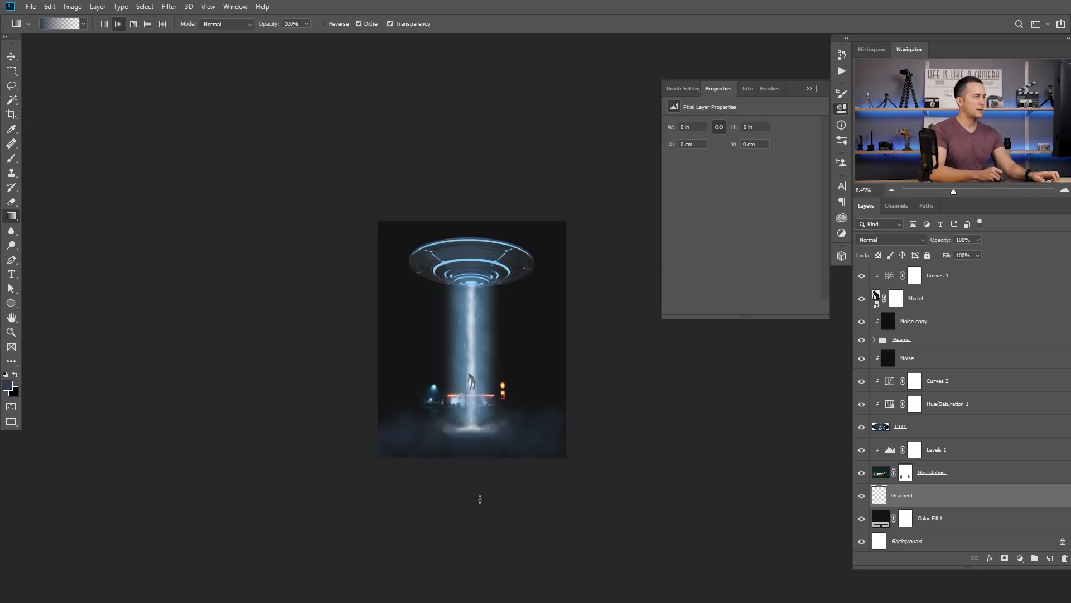
Step: Draw a radial gradient in the brighter blue on the Gradient layer, from below the canvas up toward the UFO
drag(481, 506, 466, 287)
drag(497, 412, 459, 360)
key(ctrl+z)
drag(409, 315, 414, 259)
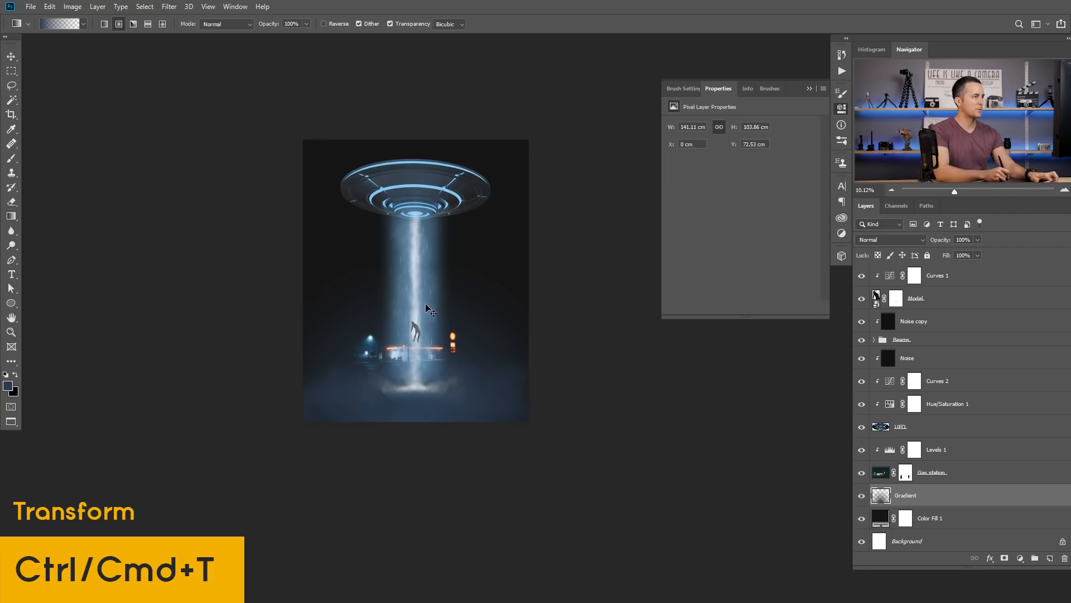
Step: Stretch the gradient upward with Free Transform to a height of about 149 cm, so that it reaches the UFO
key(ctrl+t)
drag(415, 253, 418, 184)
key(Return)
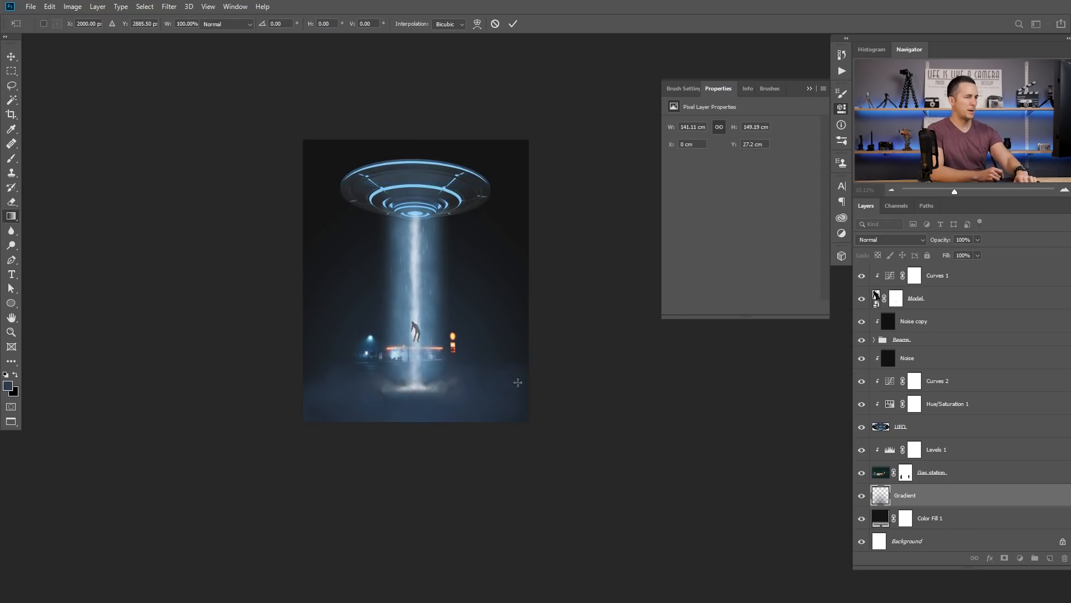
key(g)
drag(433, 372, 492, 394)
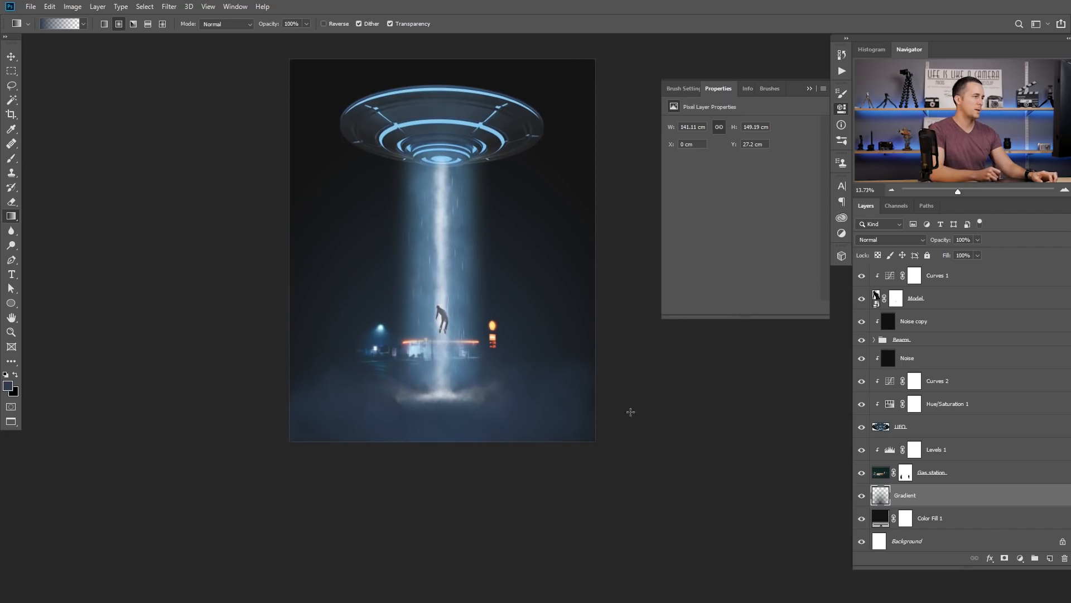
drag(476, 390, 474, 447)
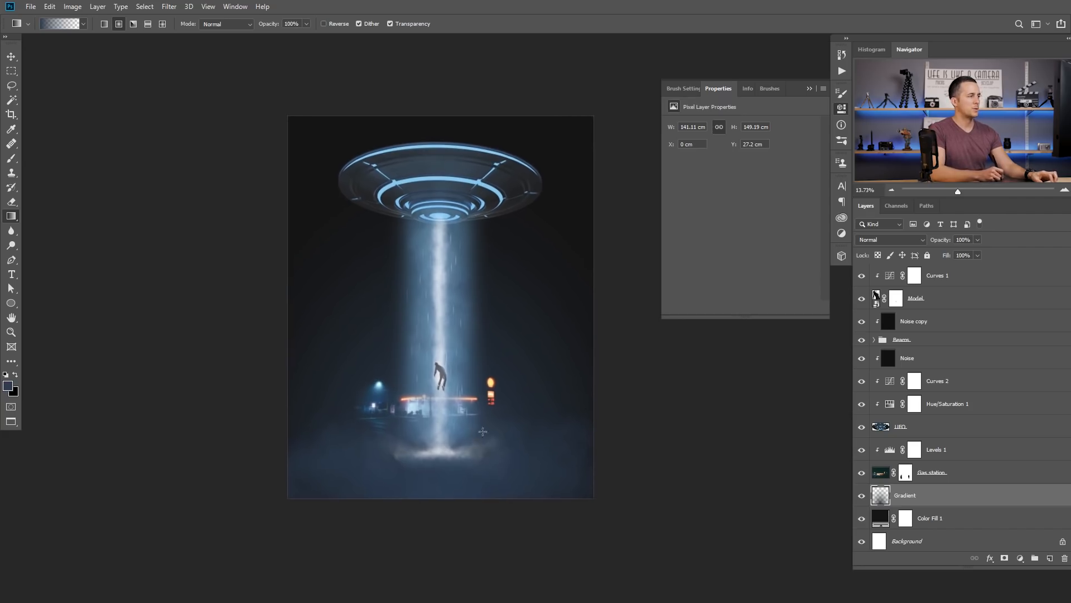
Step: Compare the image with and without the Gradient layer and set its opacity to 80%
click(810, 88)
click(863, 496)
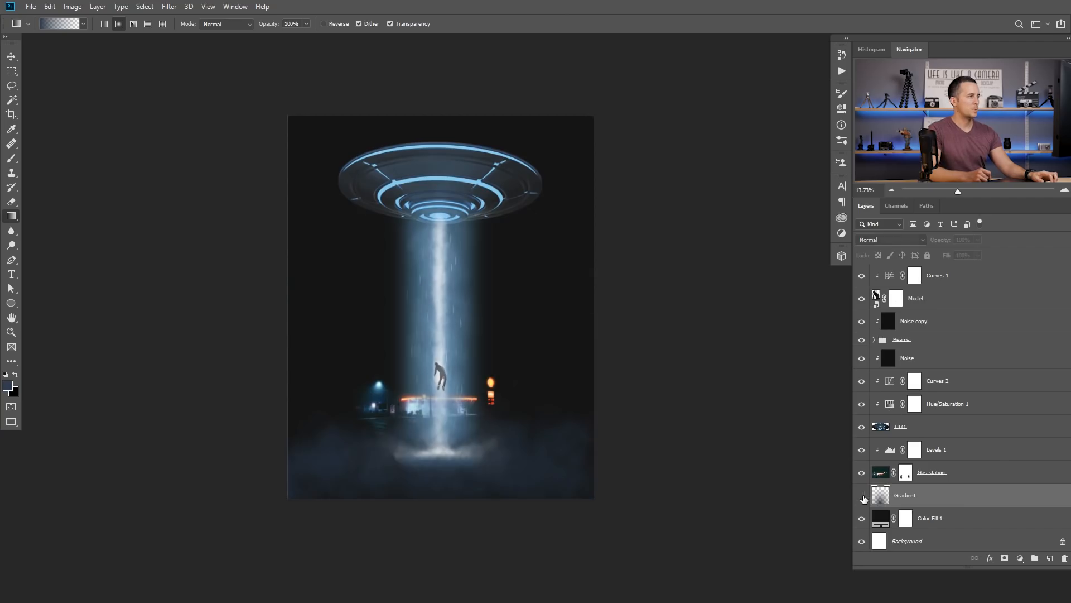
click(863, 496)
drag(939, 243, 933, 244)
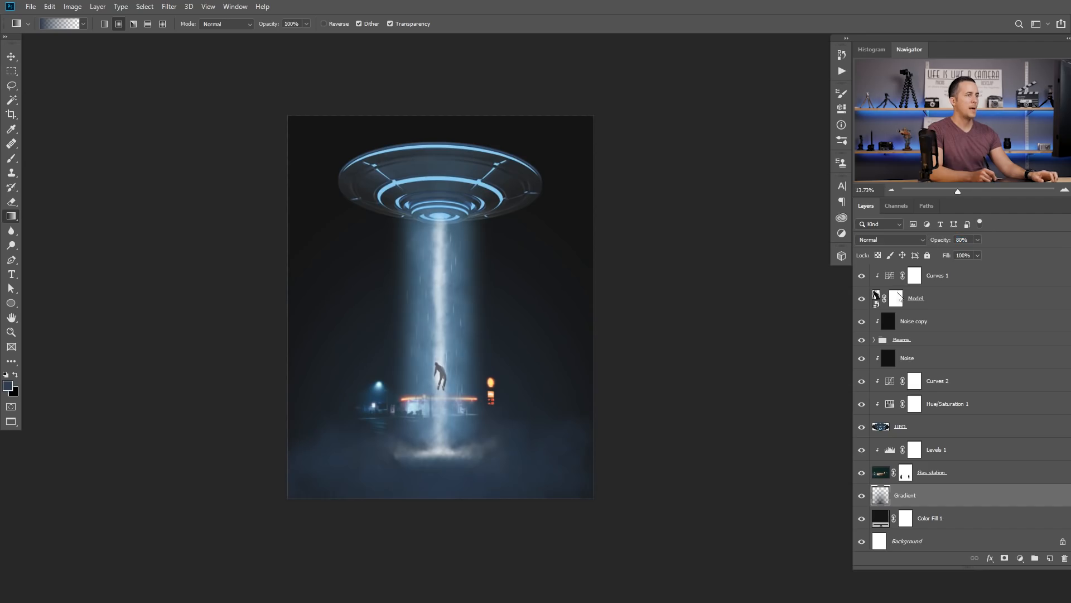
Step: Select the light-blue light strips on the UFO layer using the Magic Wand with tolerance 57 and Contiguous off
click(882, 432)
drag(406, 146, 443, 162)
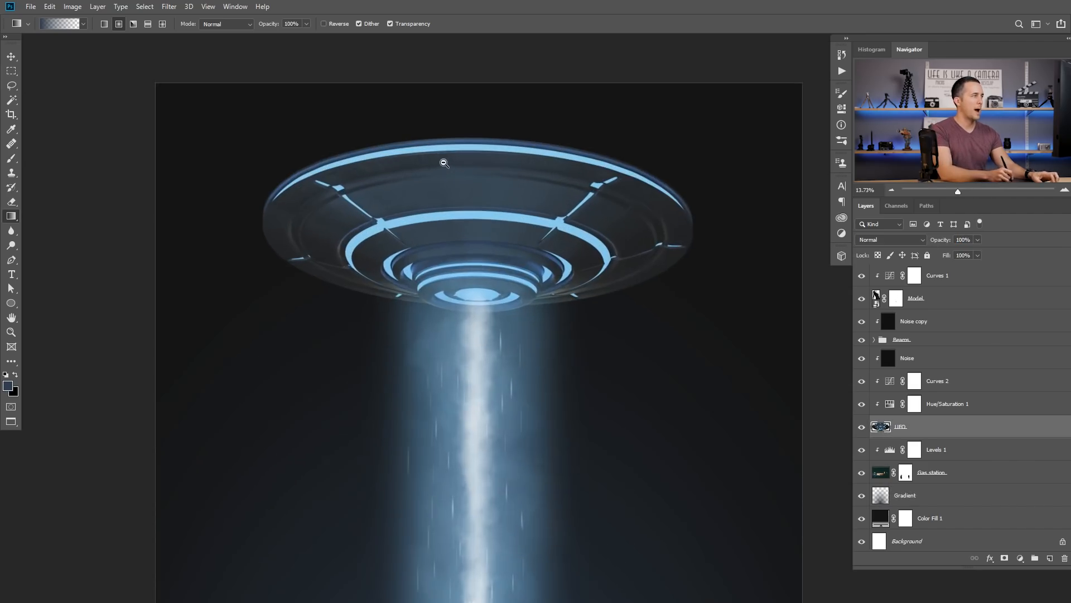
click(11, 101)
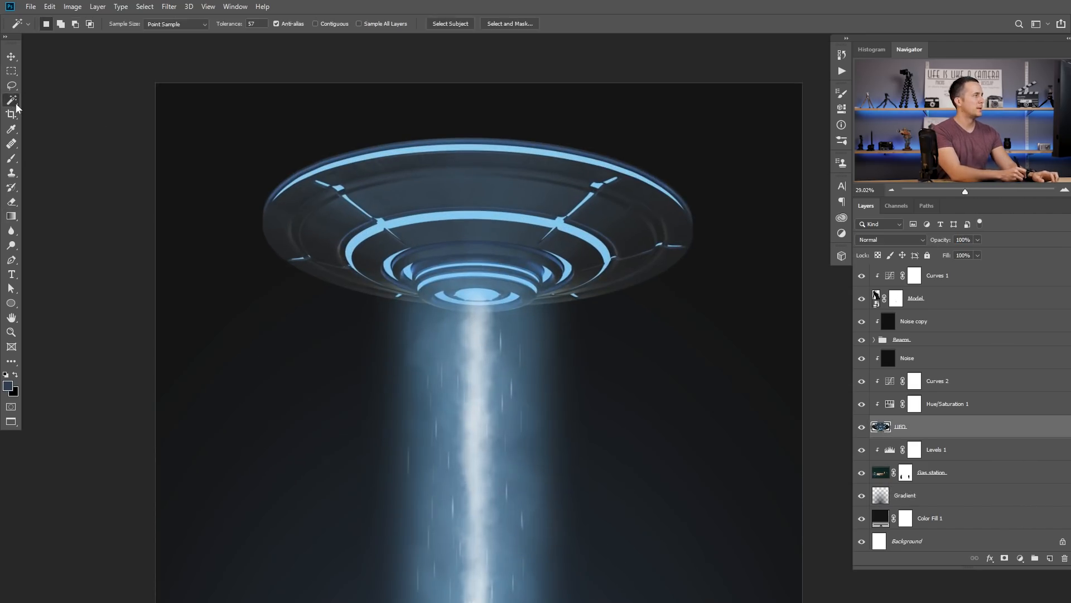
click(459, 216)
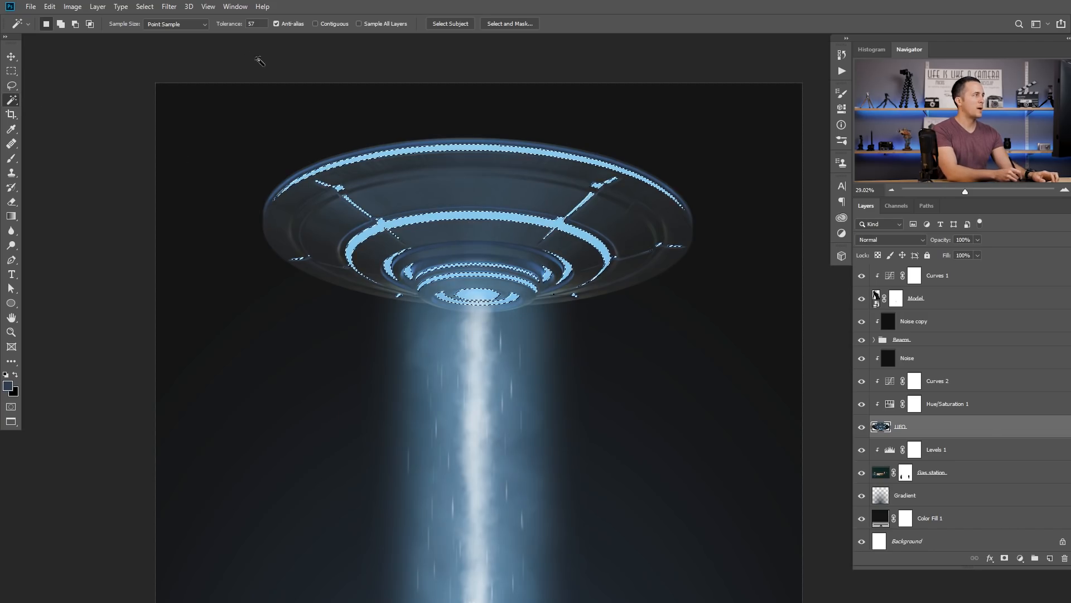
click(322, 24)
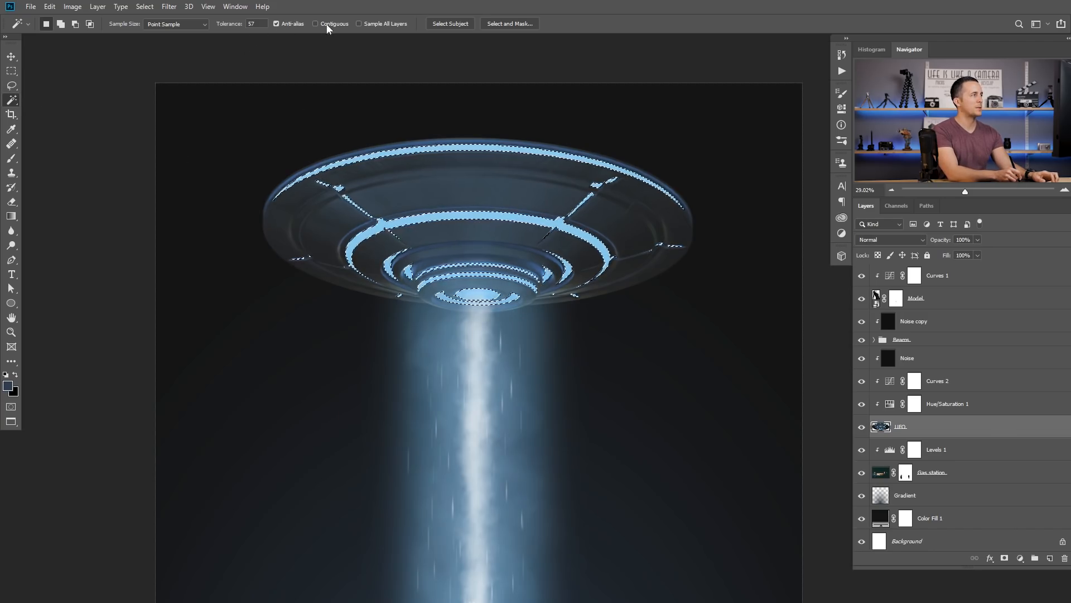
click(327, 24)
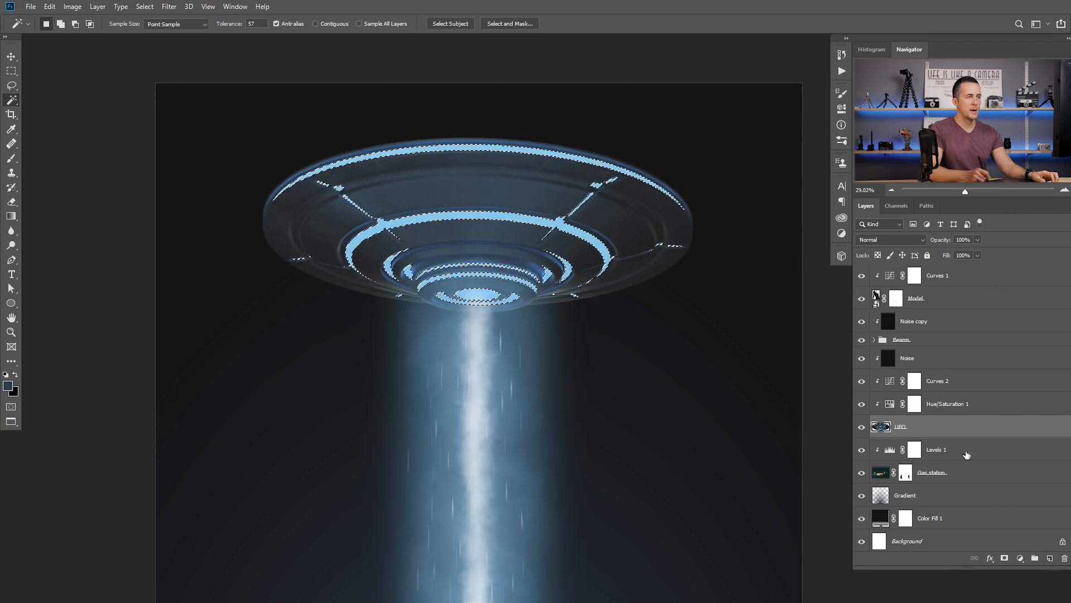
Step: Create a new layer above the UFO's Noise layer and name it Glow
click(902, 361)
key(ctrl+shift+alt+n)
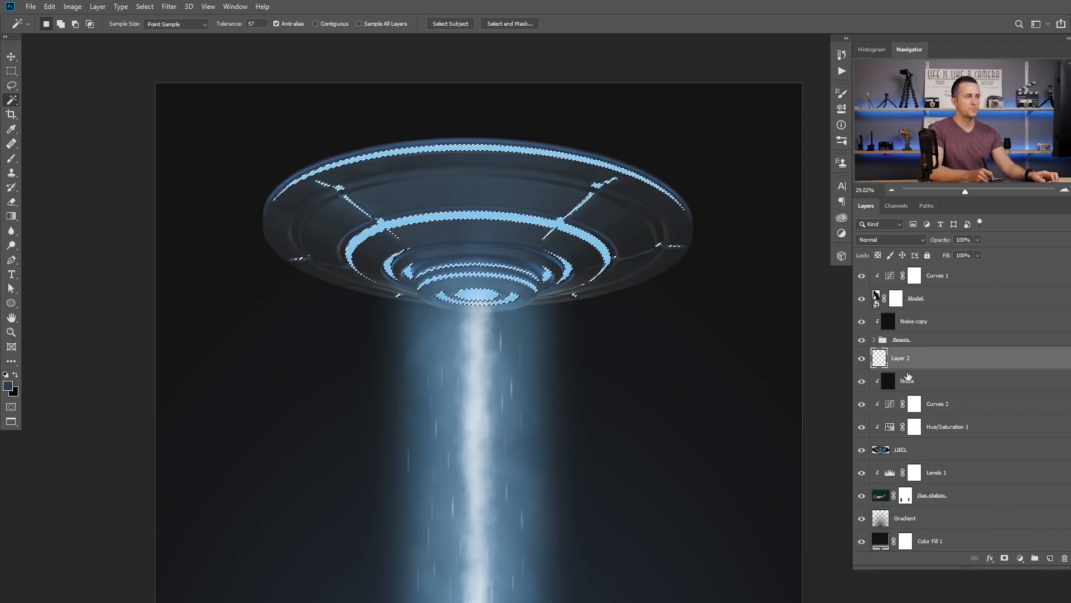
double_click(900, 358)
text(Glow)
key(Return)
Step: Fill the selection on the Glow layer with the light blue sampled from the UFO's lights, and deselect
key(b)
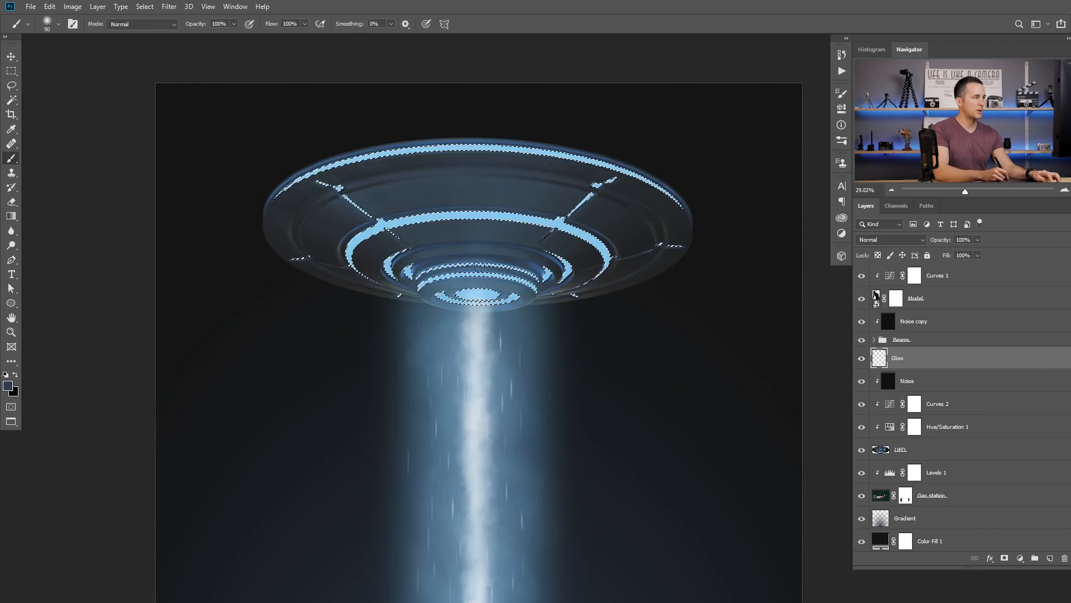
alt+click(490, 211)
key(alt+BackSpace)
key(ctrl+d)
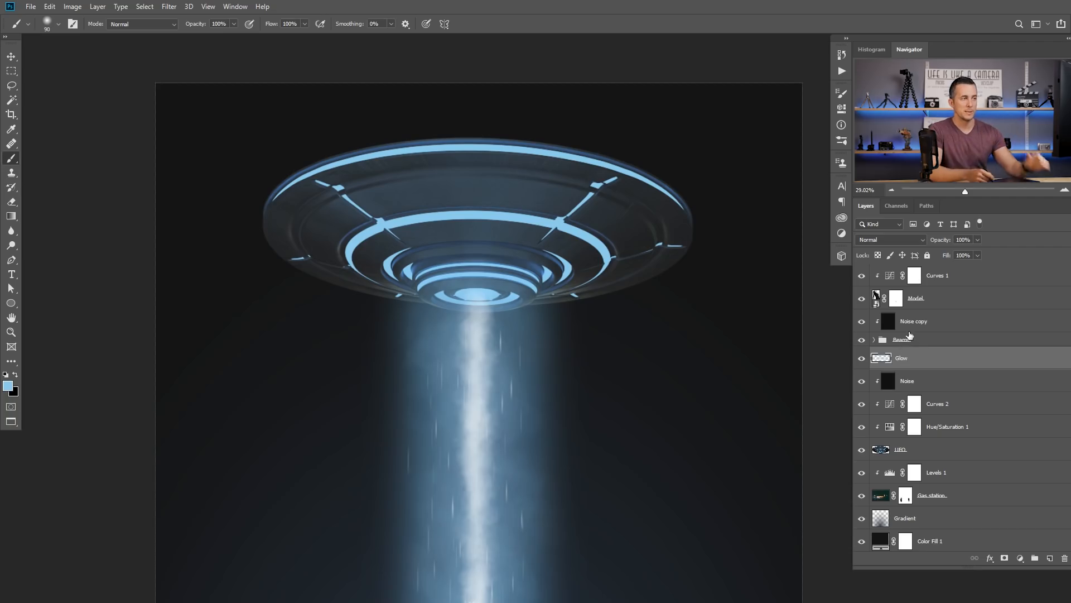
Step: Convert the Glow layer to a smart object and apply a Gaussian Blur with a 47-pixel radius
right_click(921, 360)
click(855, 260)
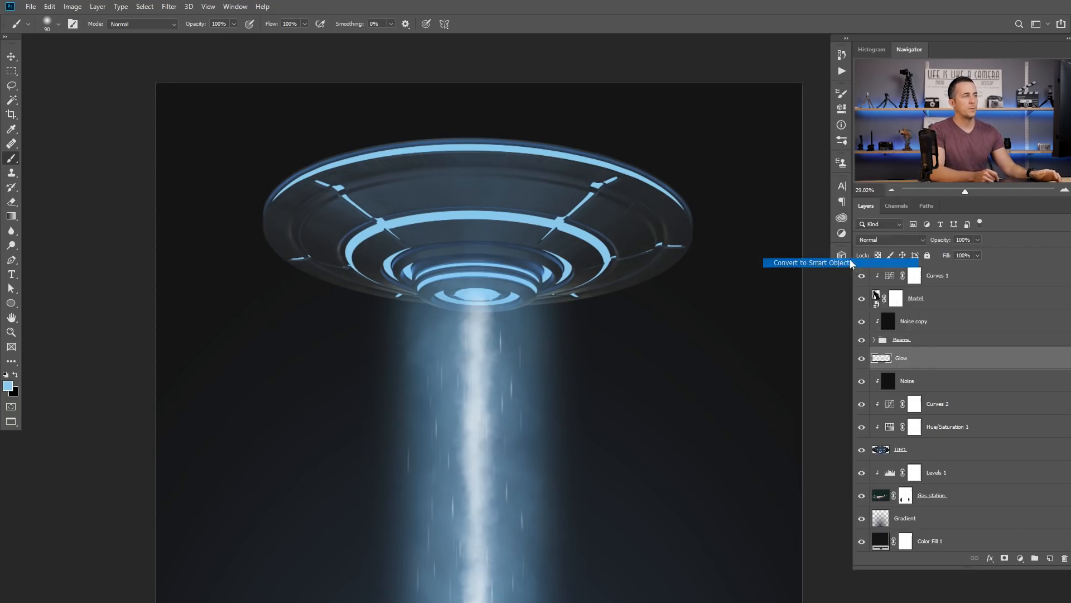
click(169, 6)
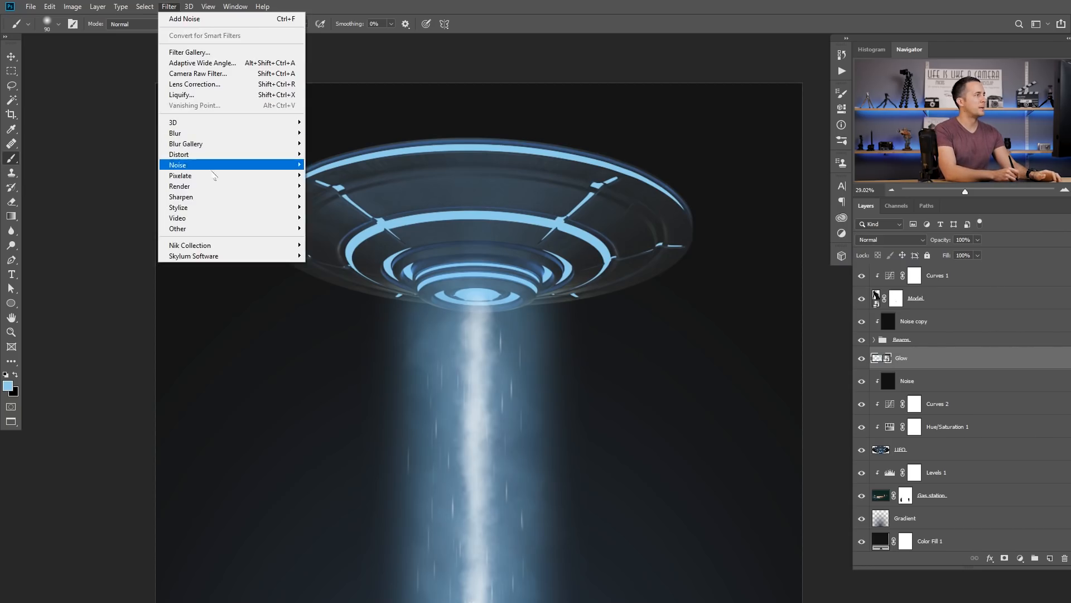
mouse_move(217, 144)
mouse_move(184, 133)
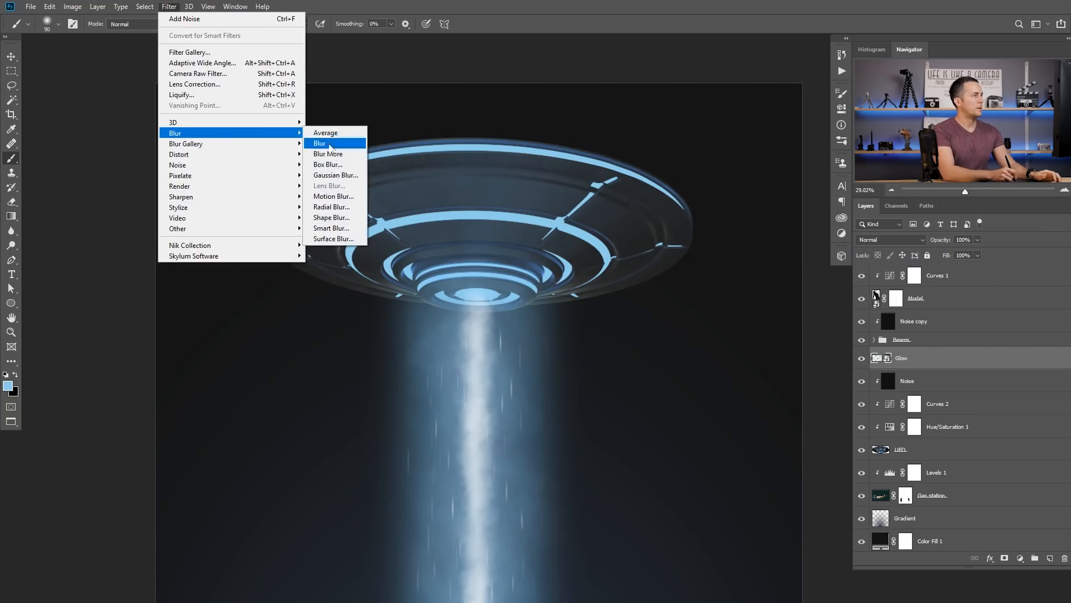
click(329, 175)
drag(219, 209, 667, 315)
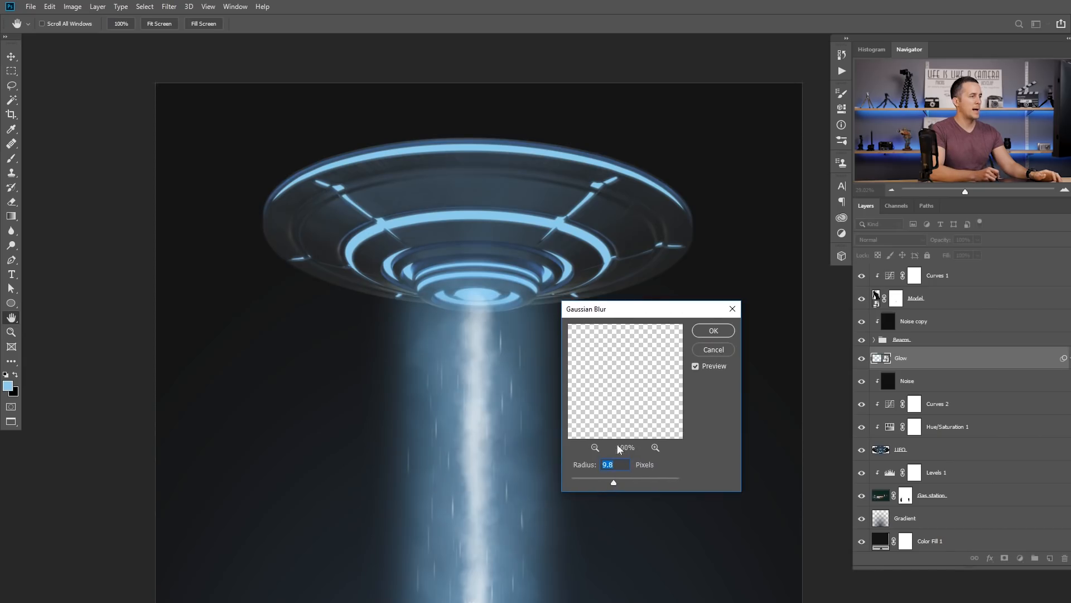
click(713, 330)
key(b)
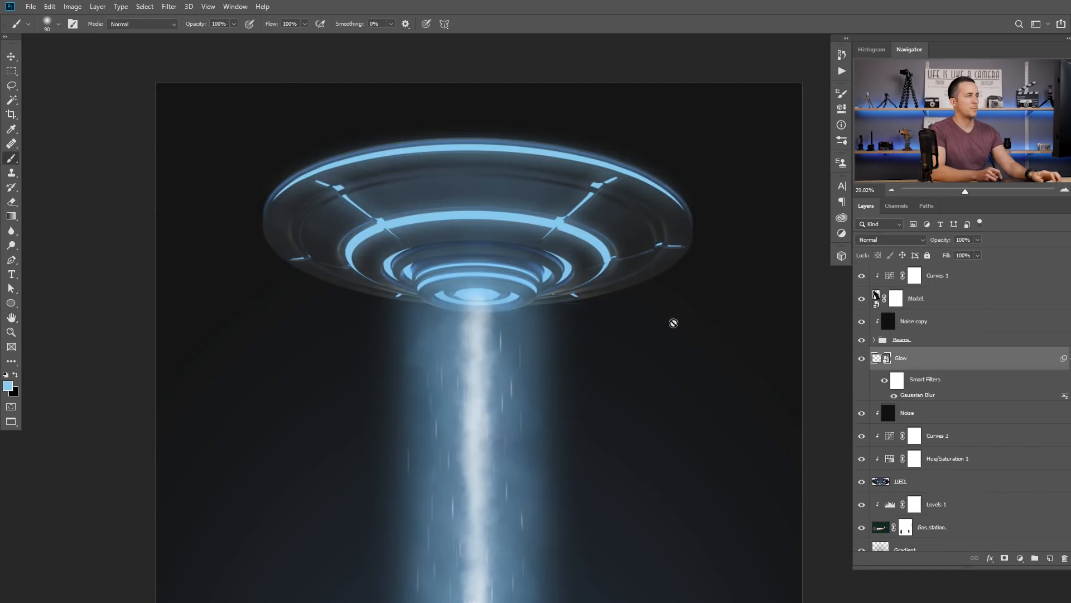
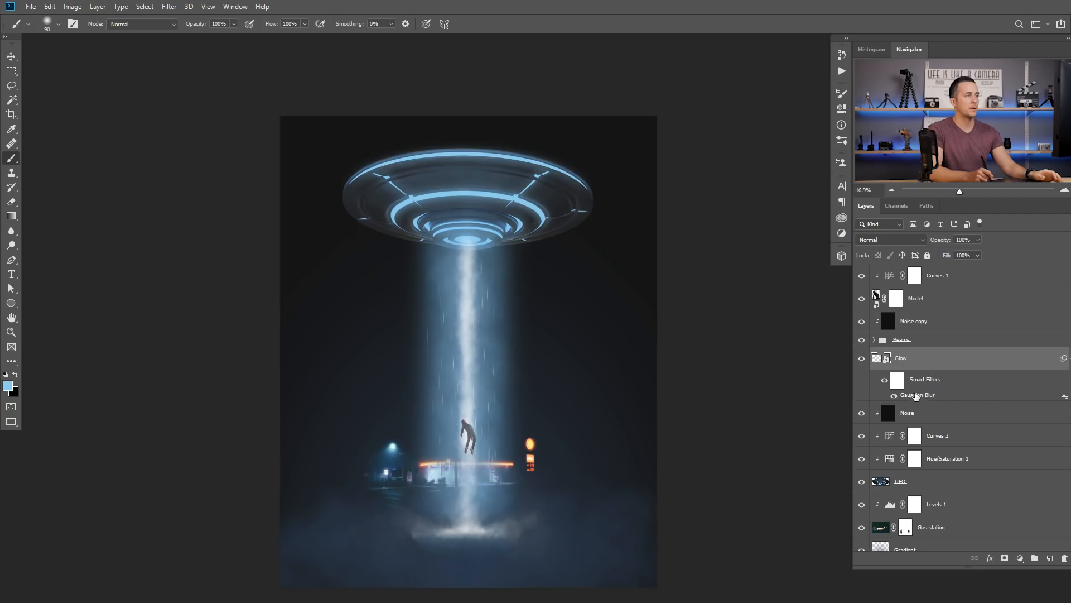
Step: Change the Glow layer's Gaussian Blur smart filter to a radius of 37.4 pixels
double_click(897, 380)
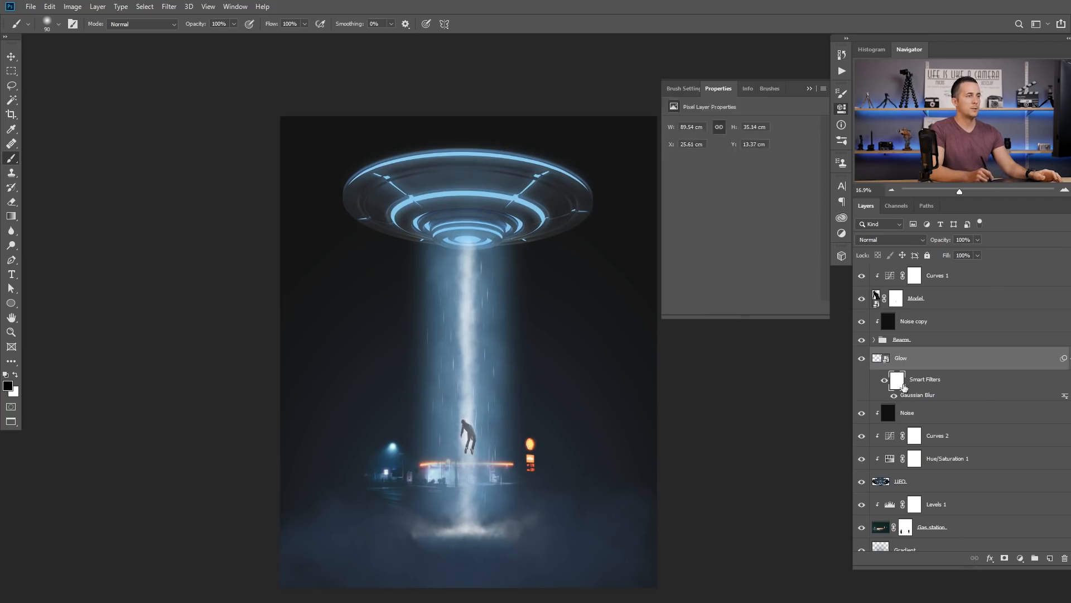
double_click(912, 395)
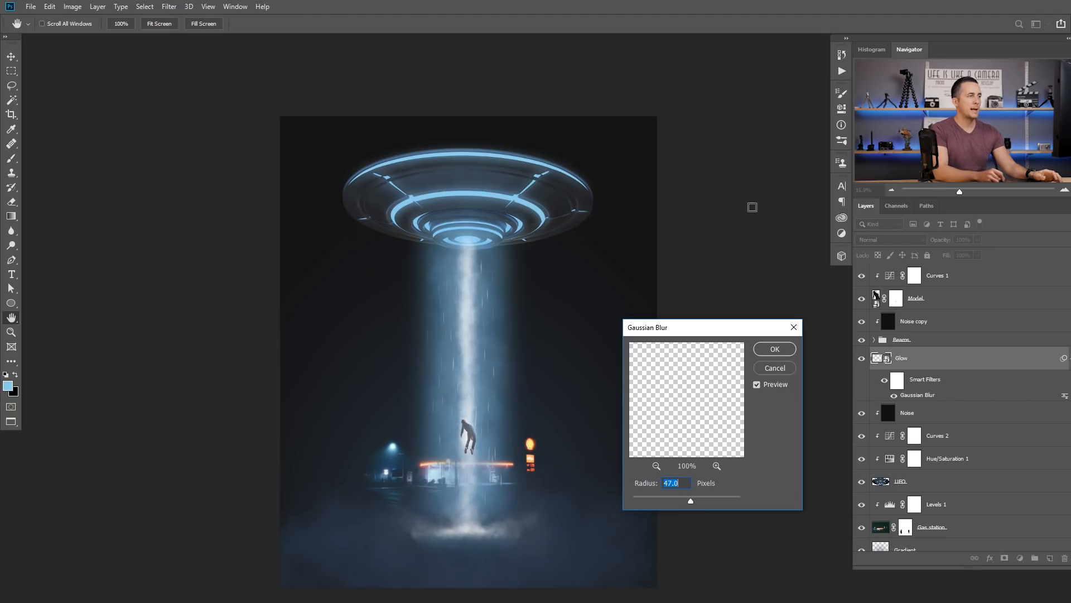
drag(722, 331, 728, 139)
mouse_move(697, 310)
mouse_down()
mouse_move(716, 309)
mouse_move(662, 308)
mouse_move(690, 310)
mouse_up()
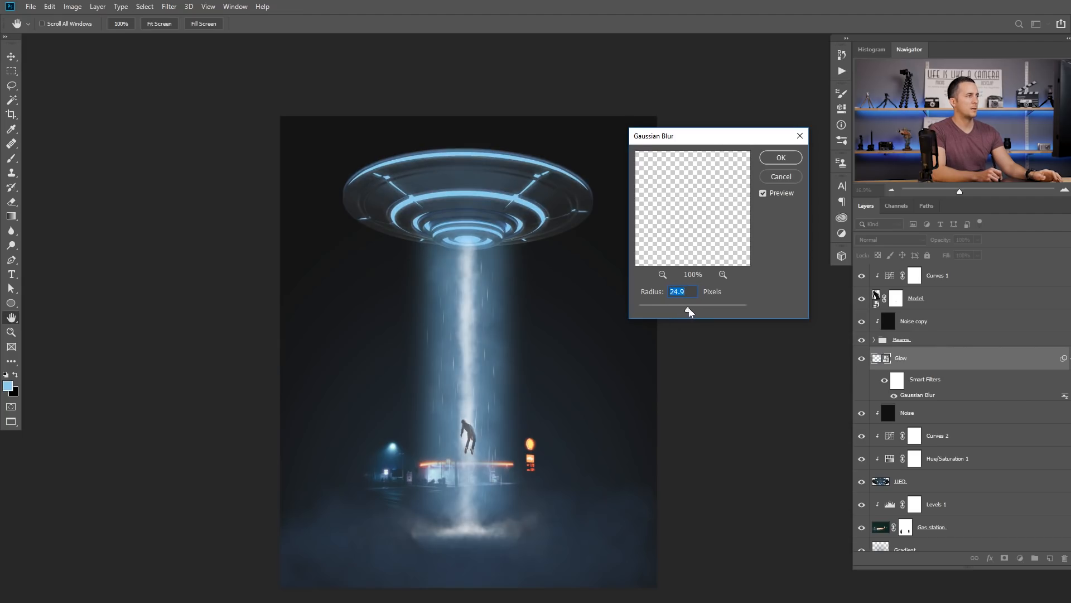
drag(691, 306, 700, 305)
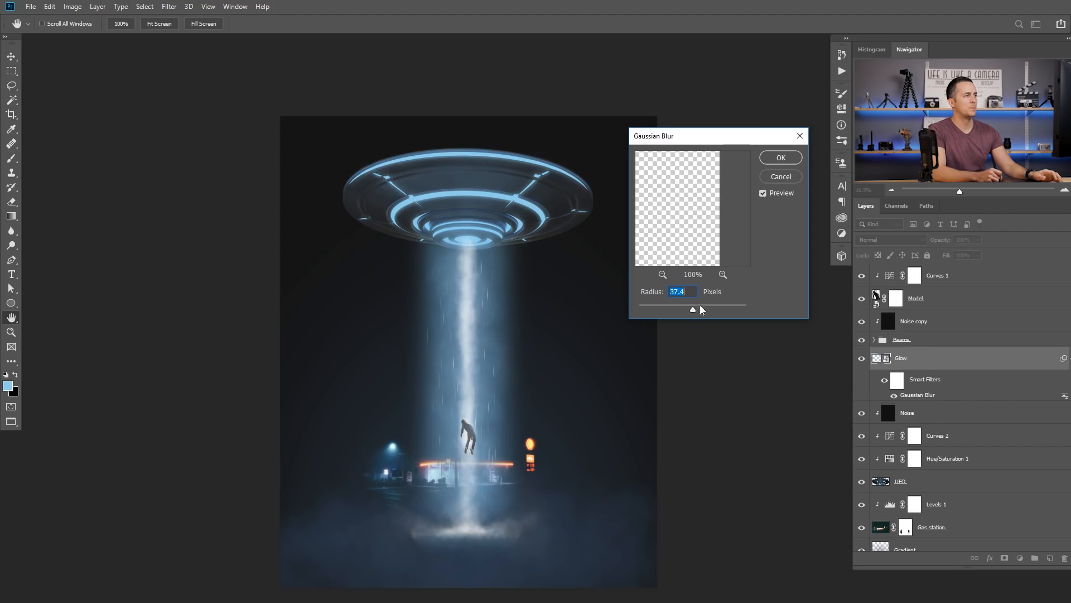
click(789, 159)
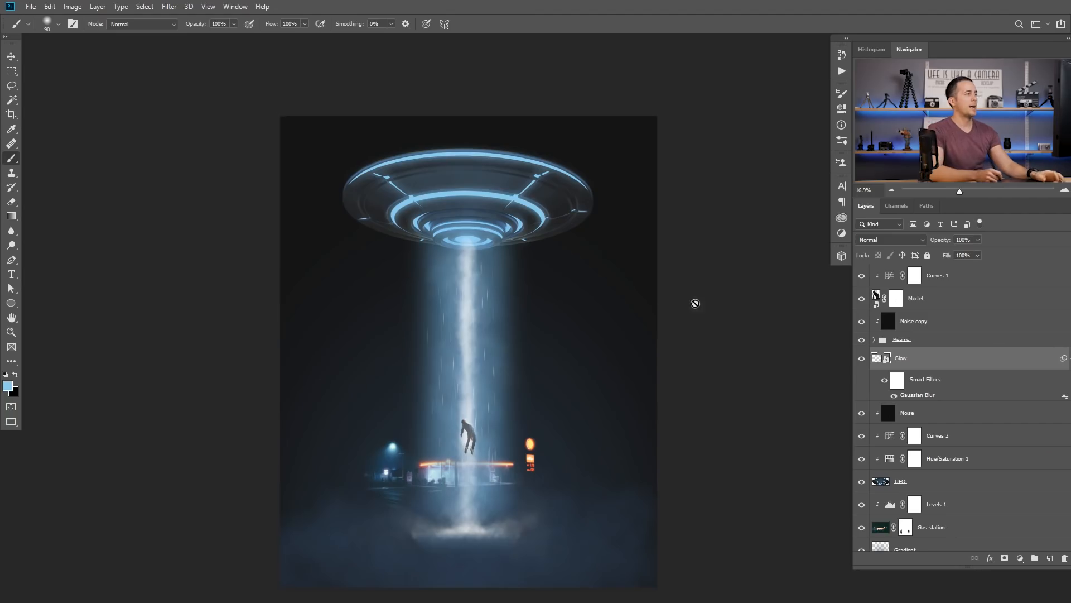
Step: Hide and show the Glow layer to compare the UFO's lights with and without the glow
click(863, 358)
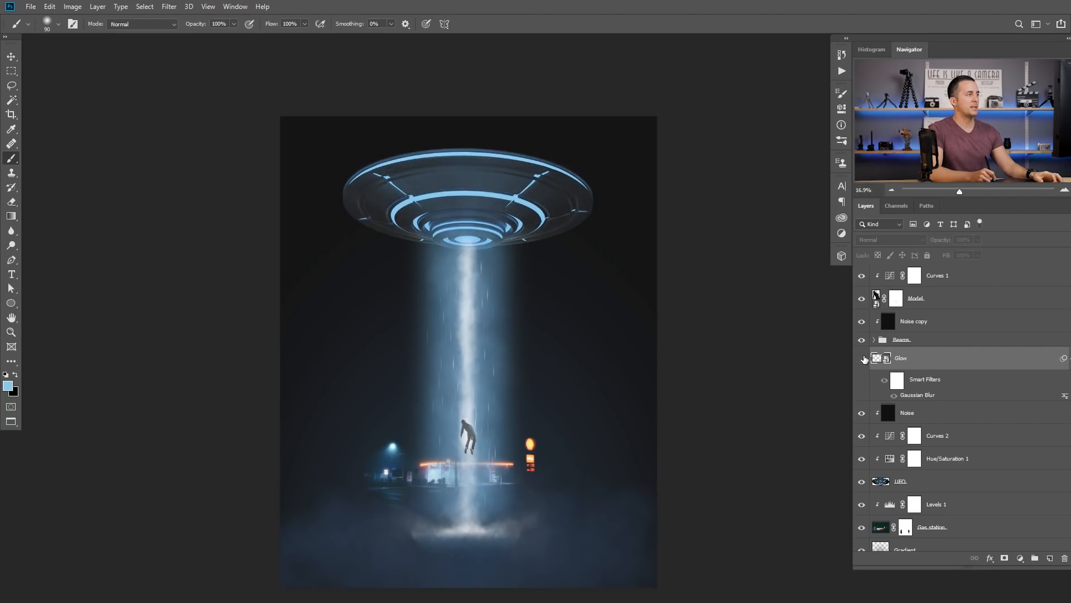
click(862, 359)
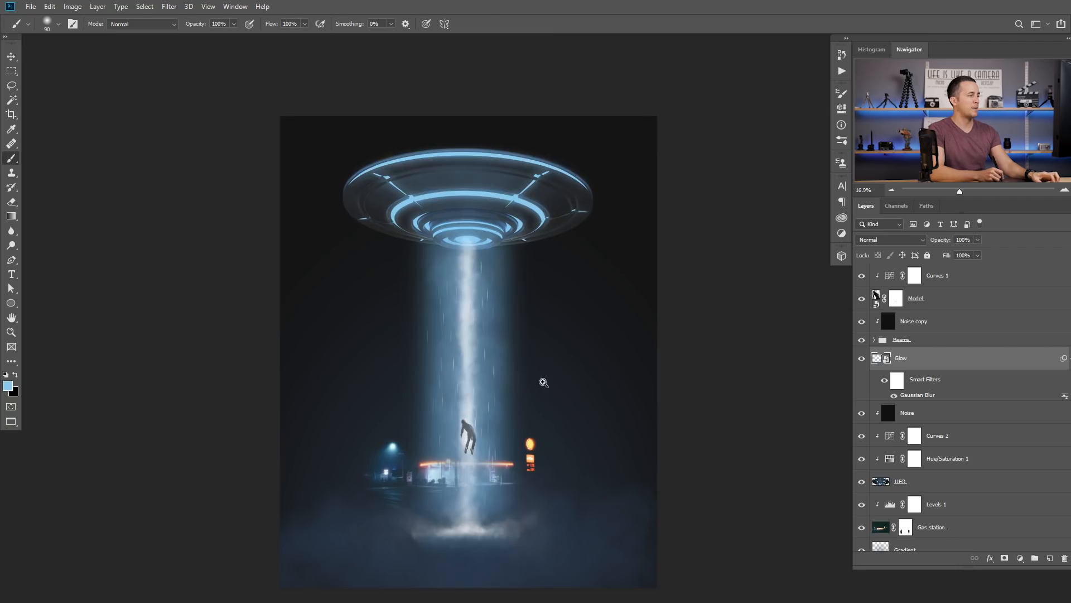
scroll(545, 378, down, 3)
scroll(565, 393, up, 2)
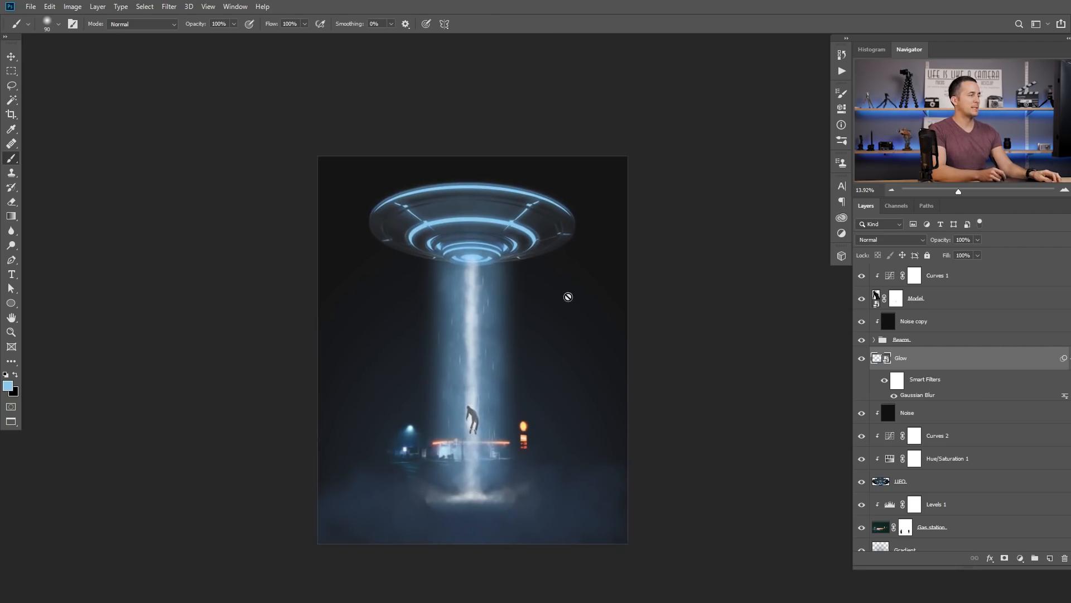
Step: Switch to another open document, select its whole canvas, and return to the UFO composite
key(ctrl+Tab)
key(ctrl+Tab)
key(ctrl+a)
key(ctrl+shift+Tab)
key(ctrl+shift+Tab)
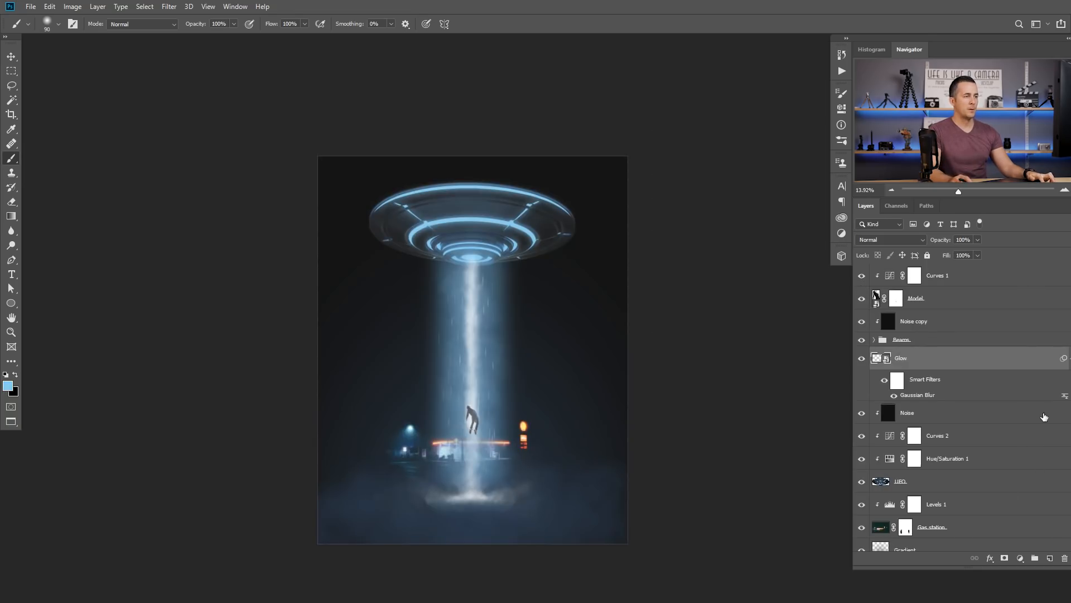
Step: Paste the copied starry sky above the Color Fill 1 layer and enlarge it to cover the whole canvas
scroll(1044, 417, down, 3)
click(884, 516)
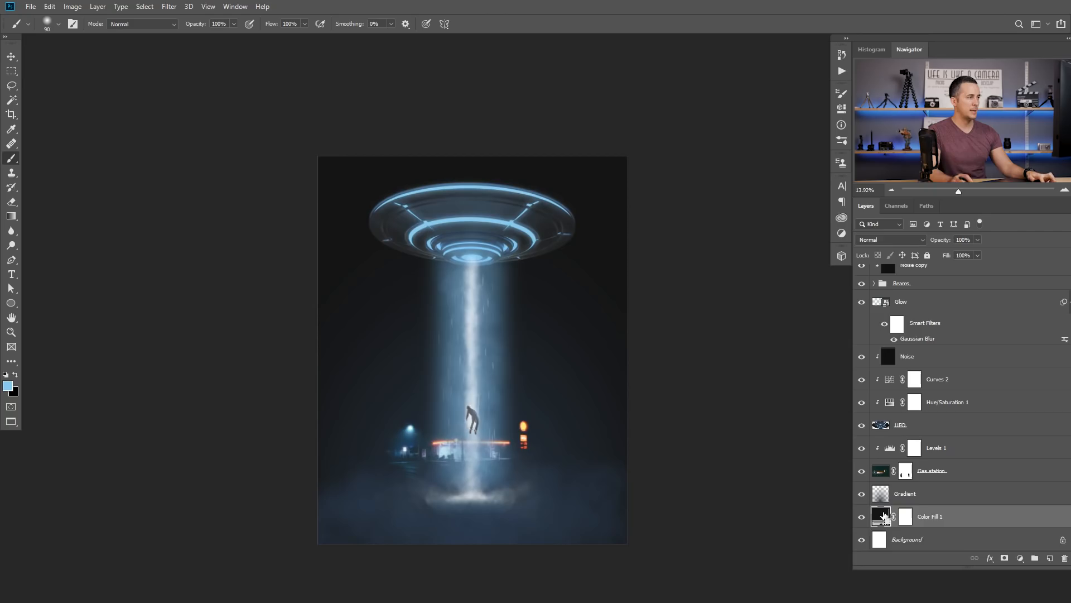
key(ctrl+v)
key(ctrl+t)
drag(530, 263, 672, 150)
key(Return)
key(b)
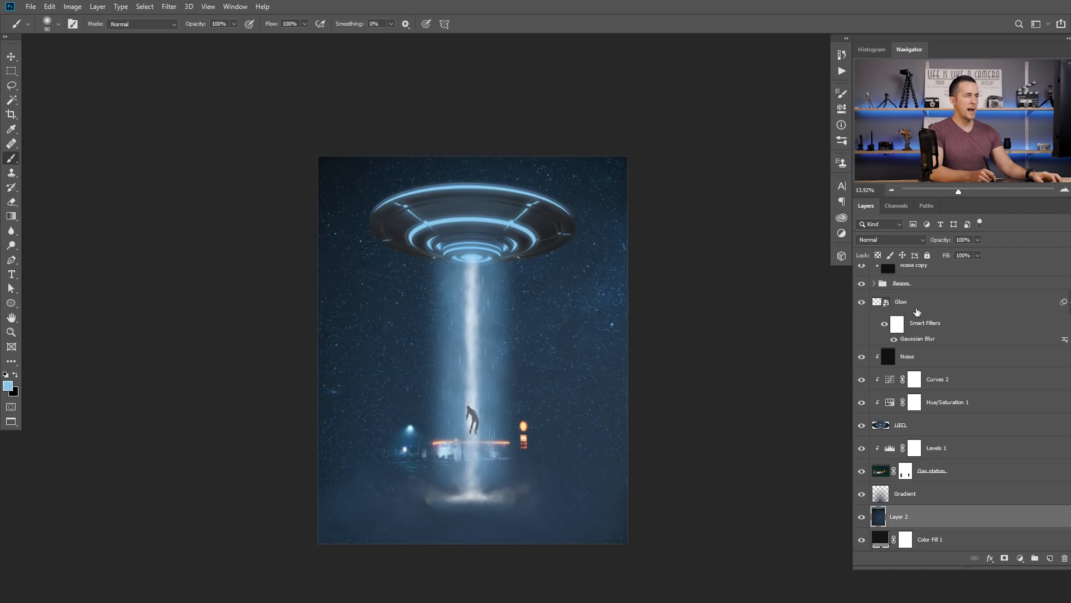
Step: Set the starry sky layer's blend mode to Screen and clip a Levels adjustment to it with black input 102
click(893, 240)
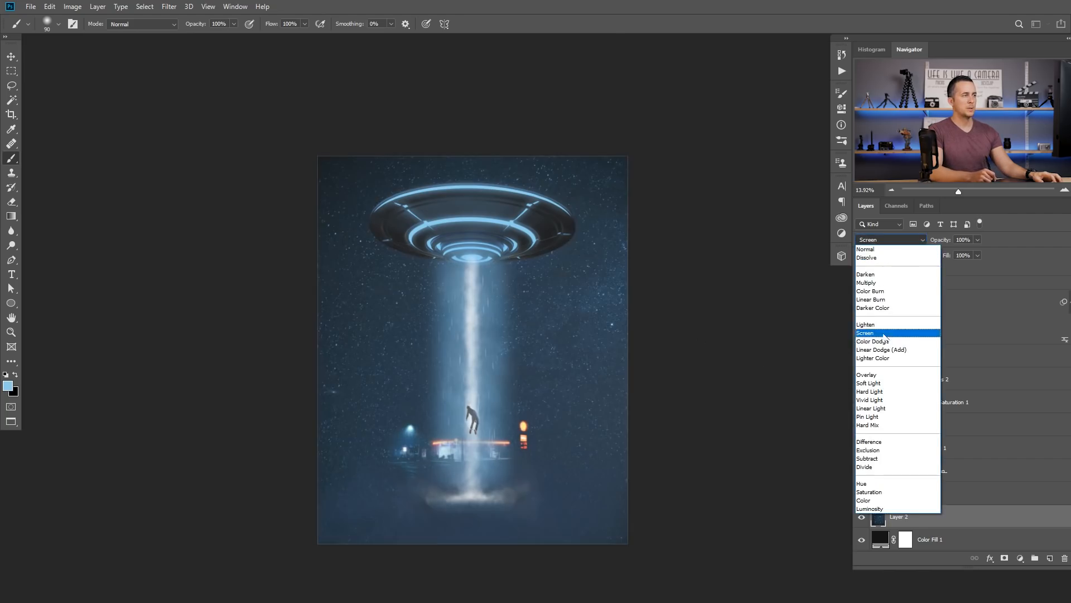
click(896, 330)
click(1020, 559)
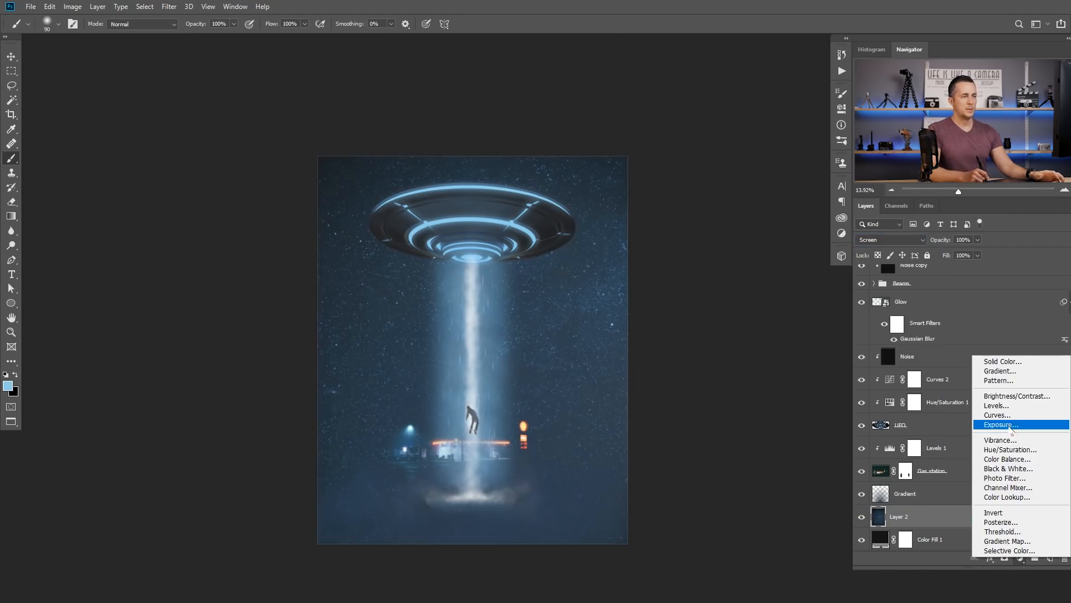
click(996, 406)
click(745, 307)
drag(685, 206, 736, 203)
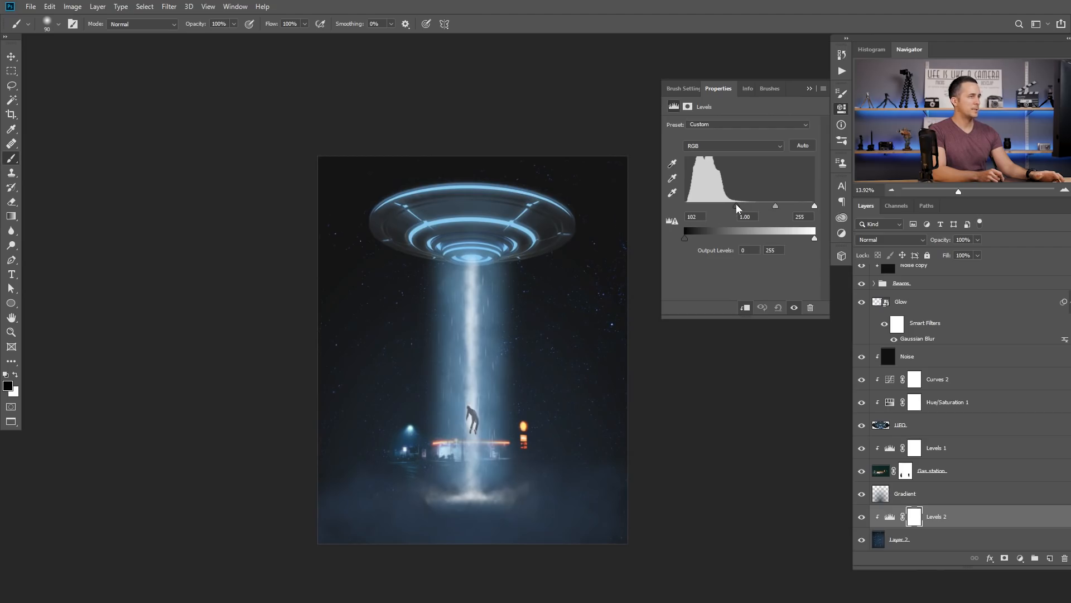
click(809, 88)
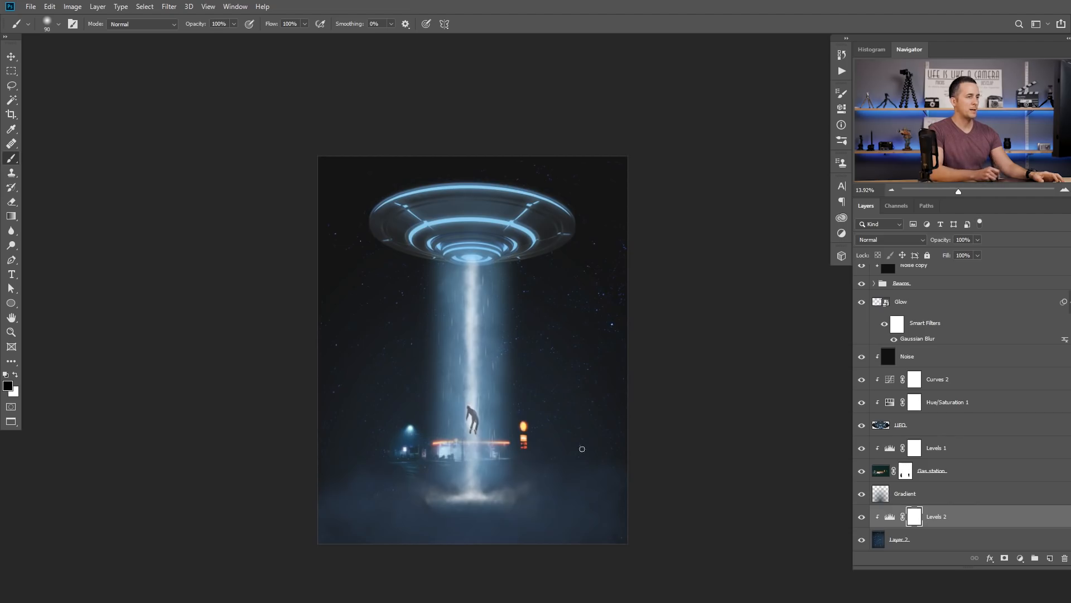
Step: Add a mask to the starry sky layer and fade out the stars near the ground with a black radial gradient
click(901, 542)
click(1005, 558)
click(12, 216)
key(x)
mouse_move(537, 459)
mouse_down()
mouse_move(517, 461)
mouse_move(504, 487)
mouse_move(549, 458)
mouse_up()
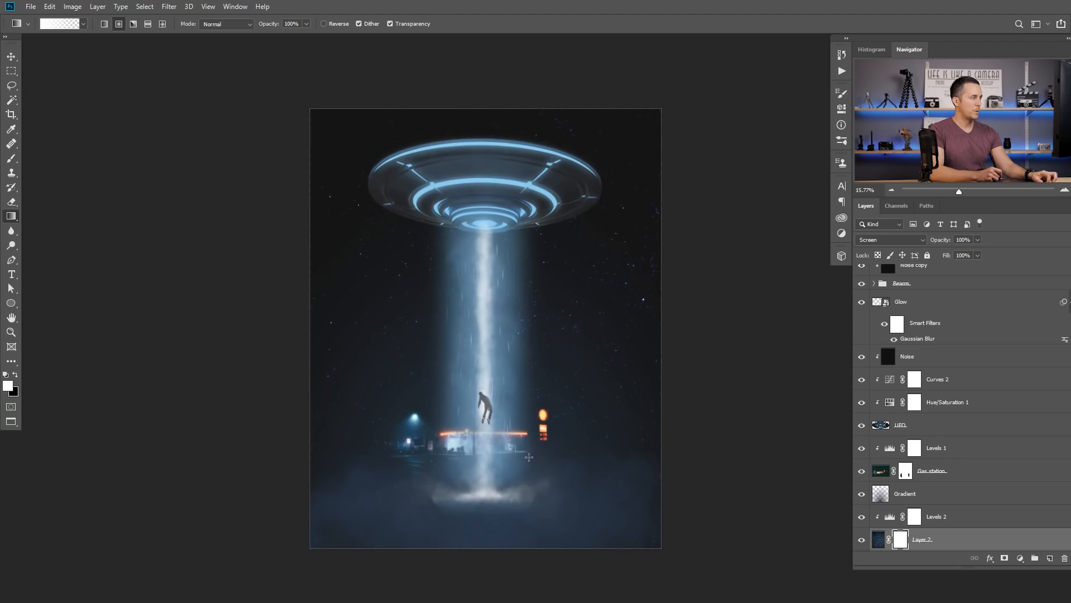
key(x)
drag(491, 509, 502, 369)
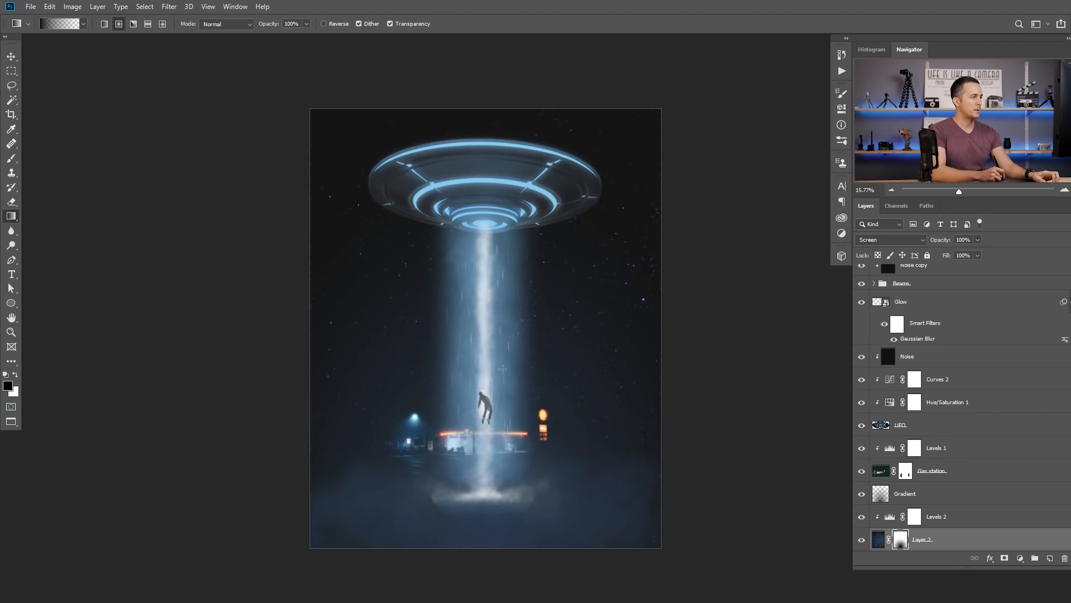
drag(489, 419, 497, 420)
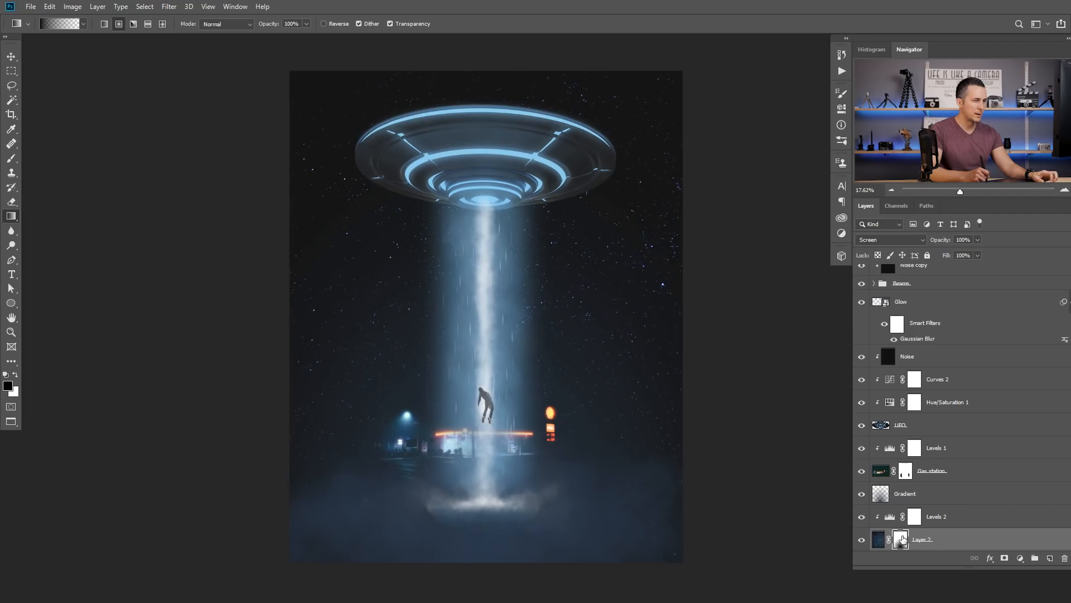
Step: Fade the lower stars on the sky layer's mask with black linear gradients from the ground upward, undoing the last longer one
click(104, 26)
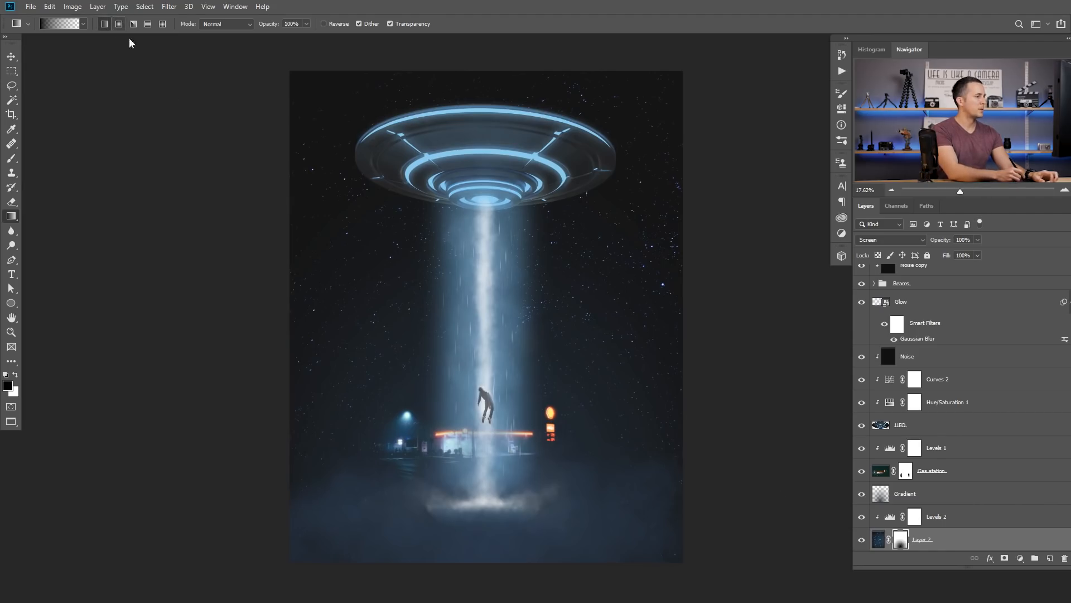
drag(488, 515, 489, 390)
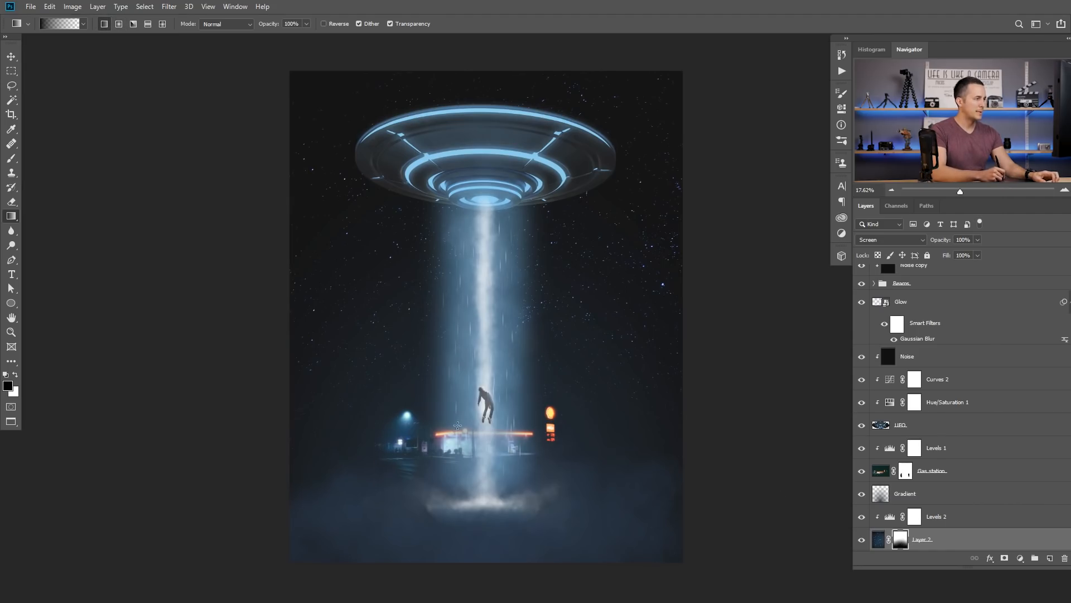
drag(493, 518, 480, 239)
key(ctrl+z)
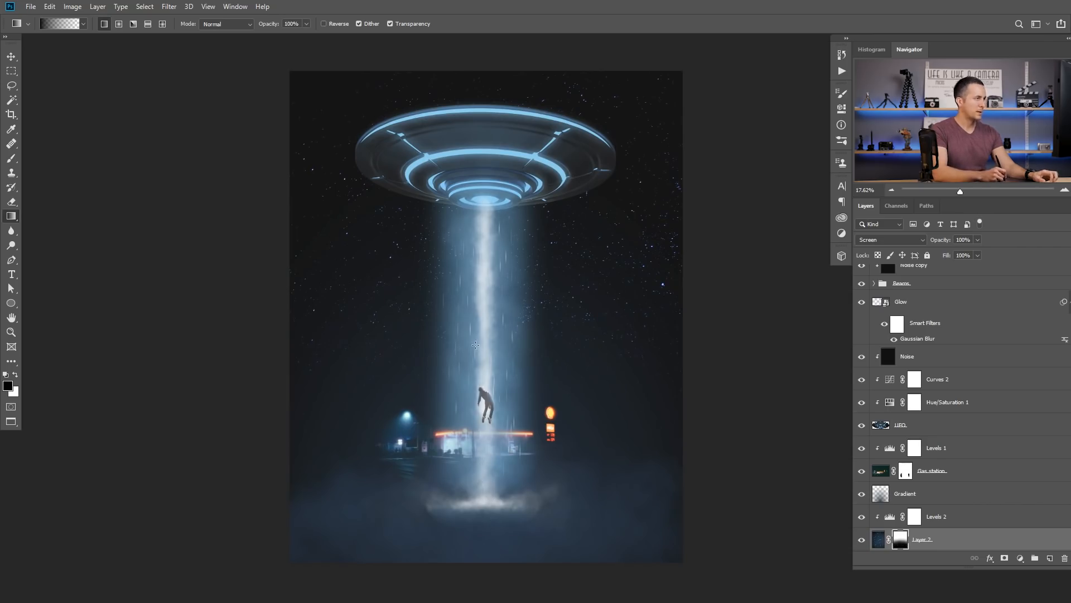
Step: Lower the starry sky layer's opacity to 31% and check the whole composite
drag(944, 240, 921, 244)
mouse_move(584, 270)
mouse_down()
mouse_move(614, 276)
mouse_move(604, 275)
mouse_up()
drag(932, 244, 926, 246)
drag(457, 217, 474, 389)
drag(531, 329, 545, 328)
drag(527, 431, 526, 329)
drag(540, 349, 521, 318)
Step: Group the layers from Glow down to the UFO layer and name the group UFO
scroll(975, 447, up, 2)
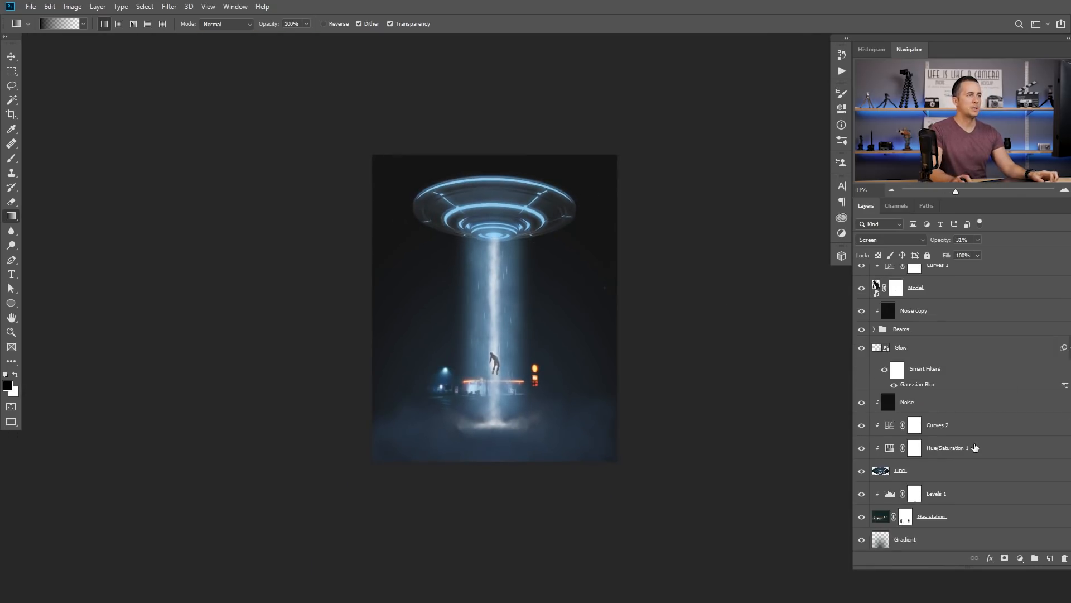
scroll(974, 447, up, 1)
click(880, 361)
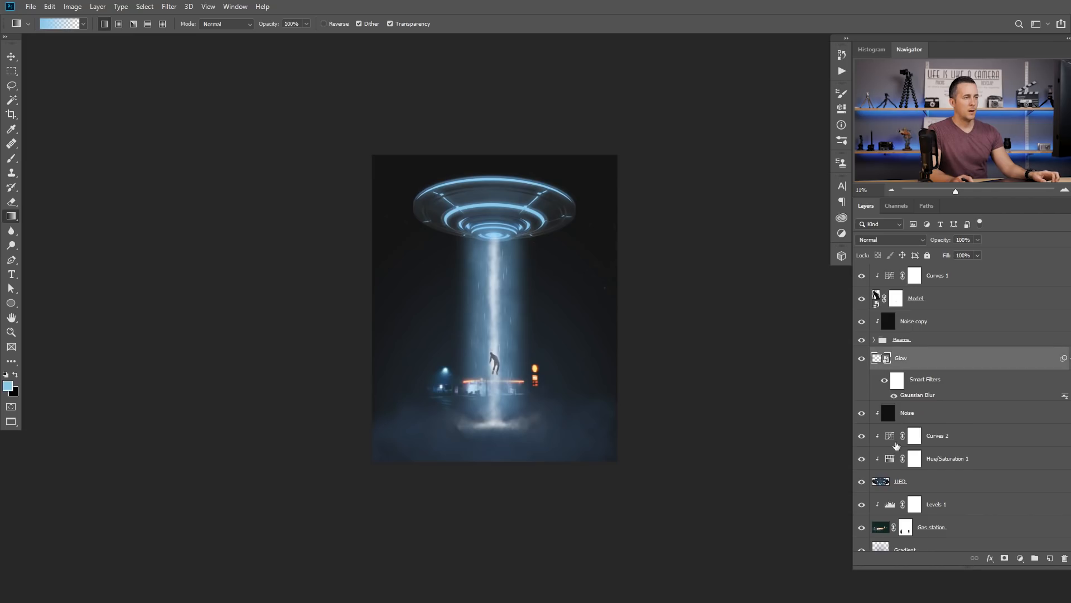
shift+click(881, 487)
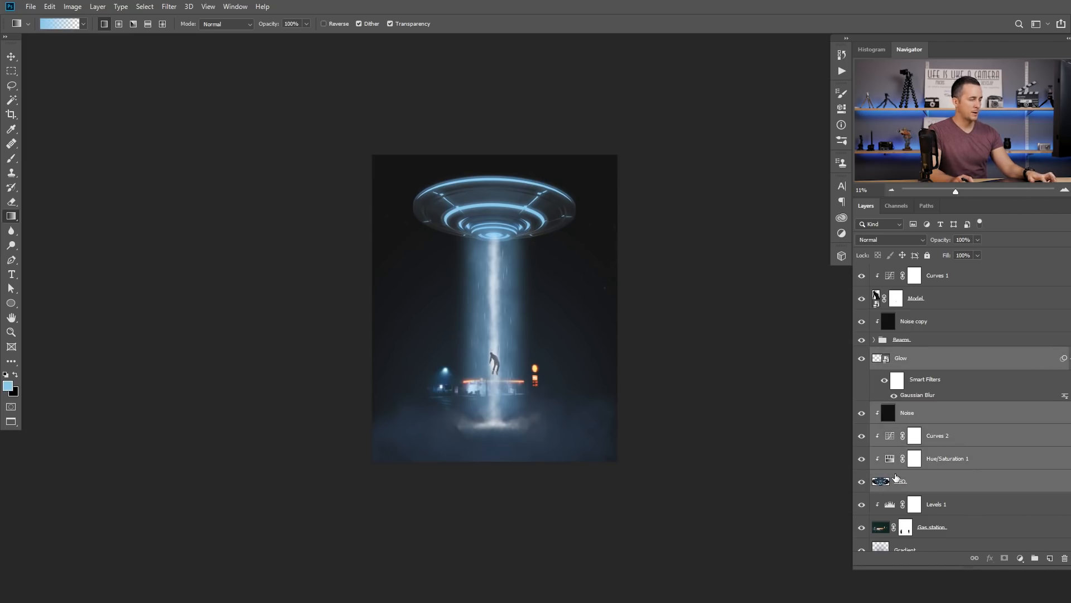
key(ctrl+g)
double_click(905, 353)
text(UFO)
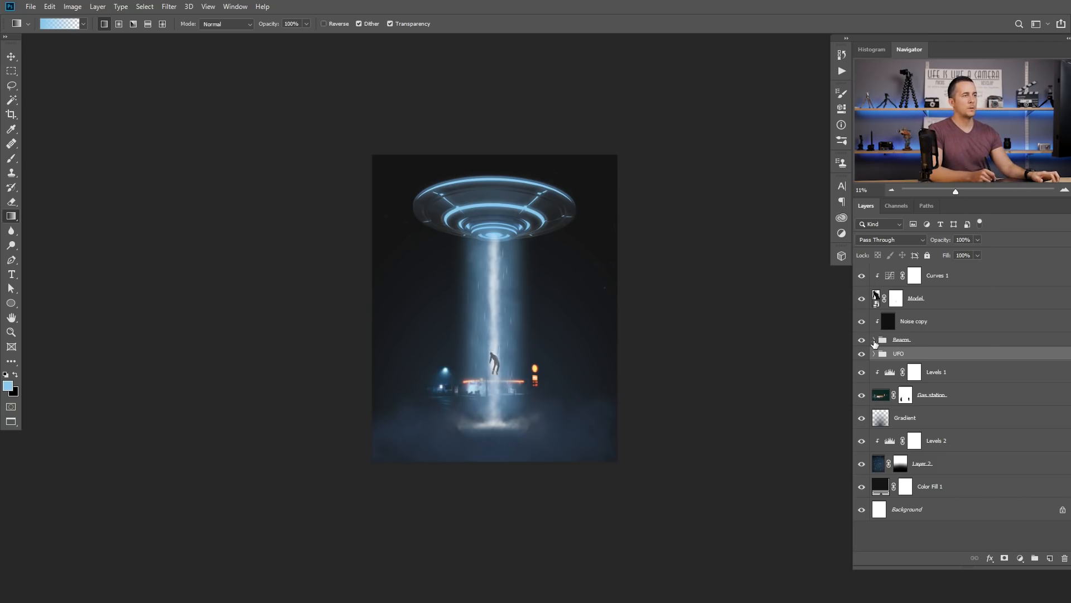
Step: Create a new layer named Beam 07 above Layer 1 inside the Beams group
click(875, 340)
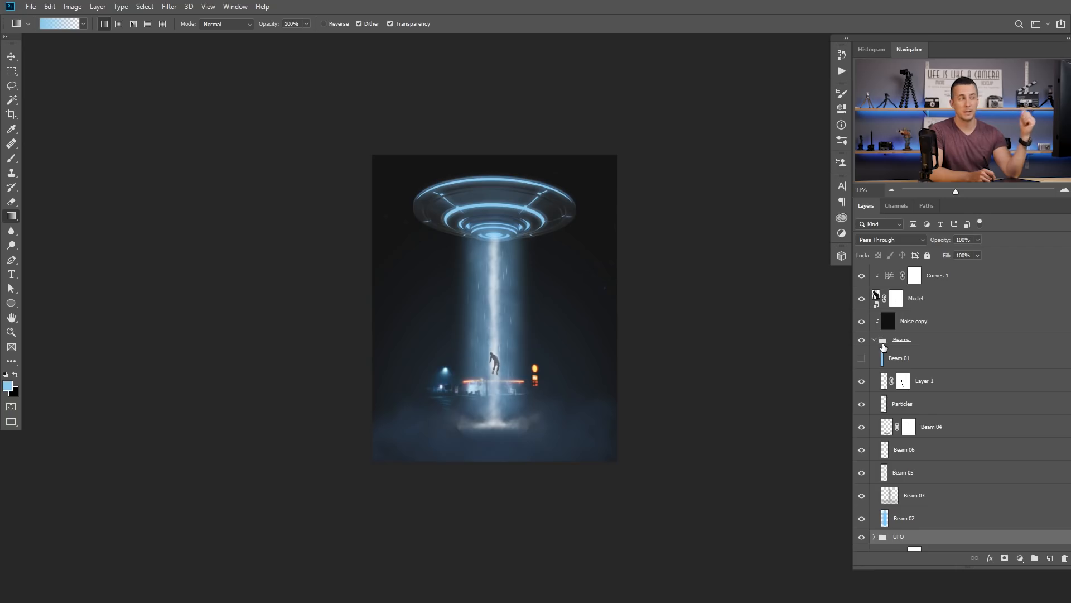
click(953, 383)
click(1051, 558)
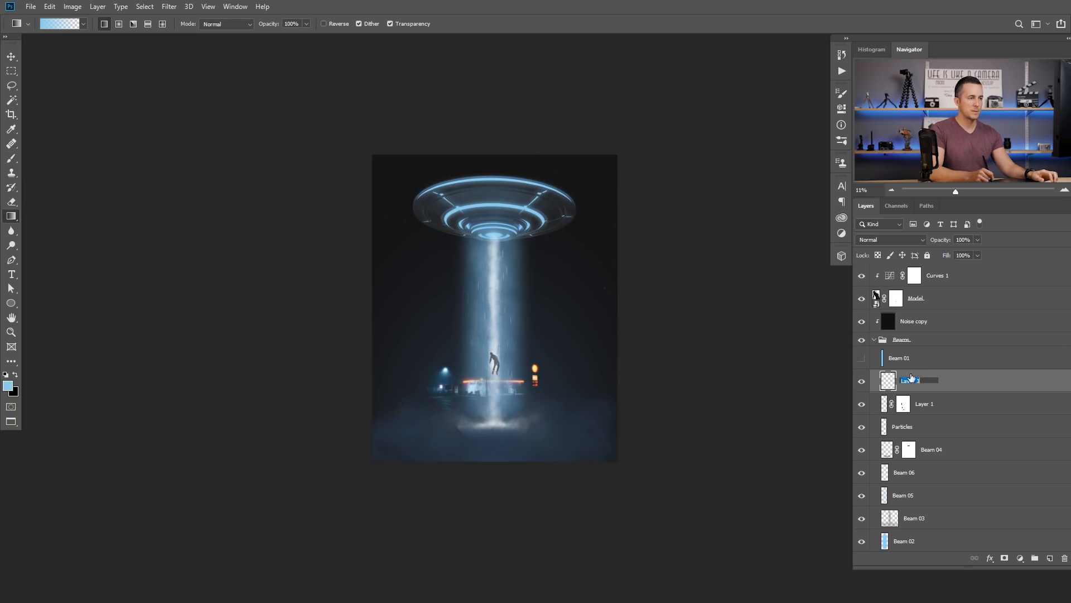
text(Beam 07)
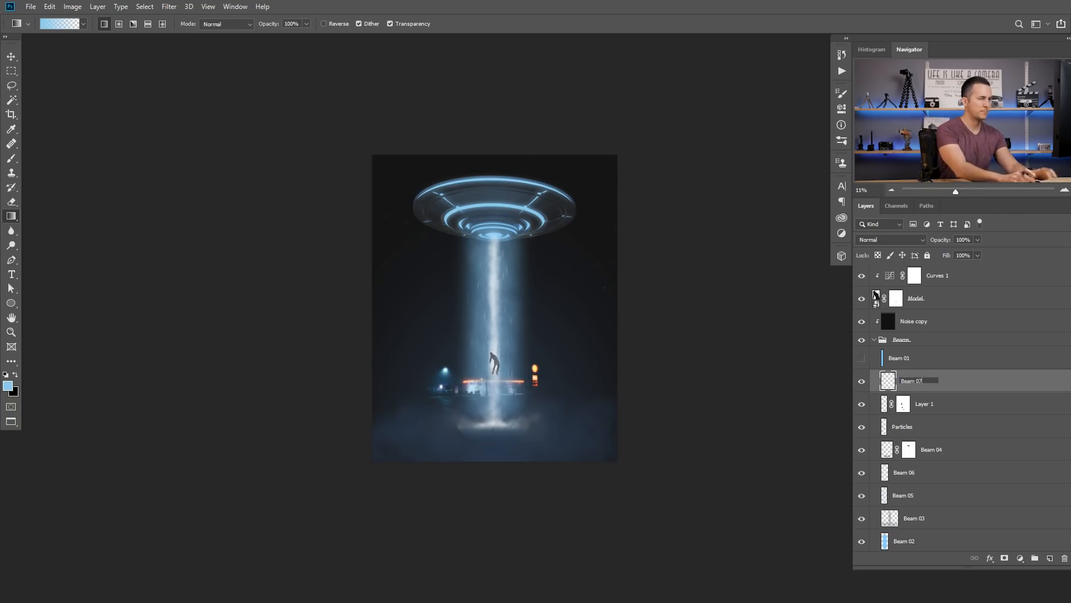
key(Return)
Step: Paint black mist across the ground on Beam 07 with a 700-pixel smoke brush at 20% opacity
key(b)
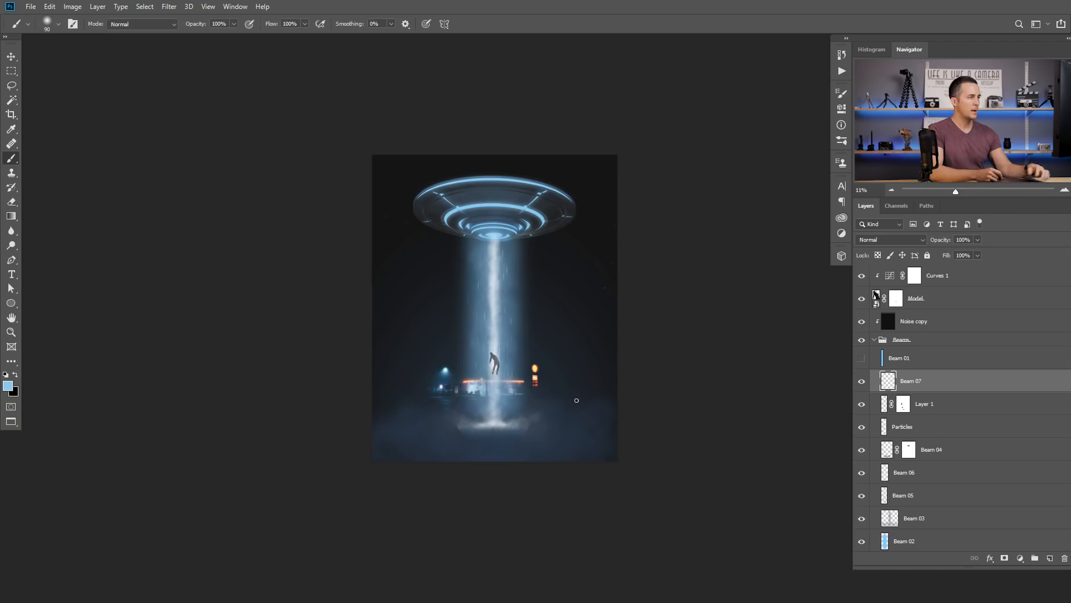
right_click(483, 398)
click(564, 539)
key(Return)
key(2)
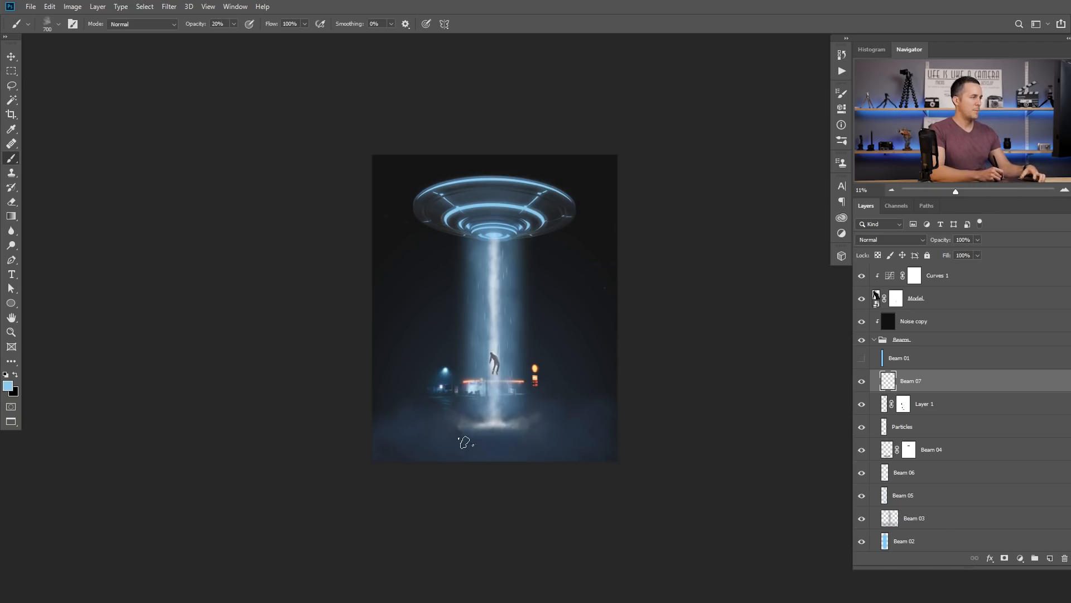
key(x)
mouse_move(418, 440)
mouse_down()
mouse_move(417, 449)
mouse_move(515, 459)
mouse_move(606, 448)
mouse_up()
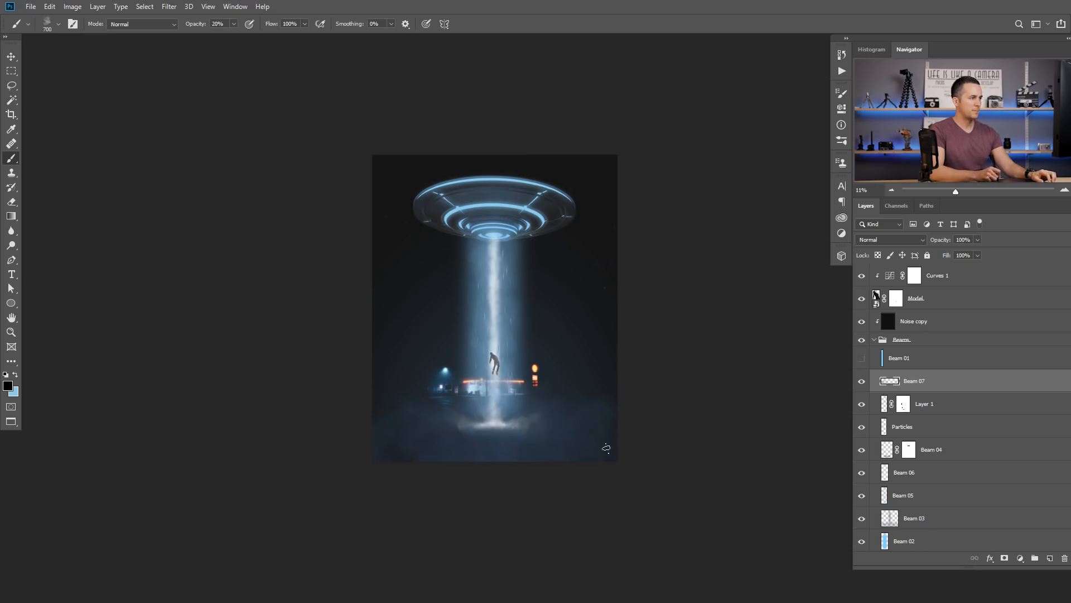
Step: Try painting light blue mist across the ground on Beam 07, and undo those strokes
key(x)
drag(400, 424, 452, 451)
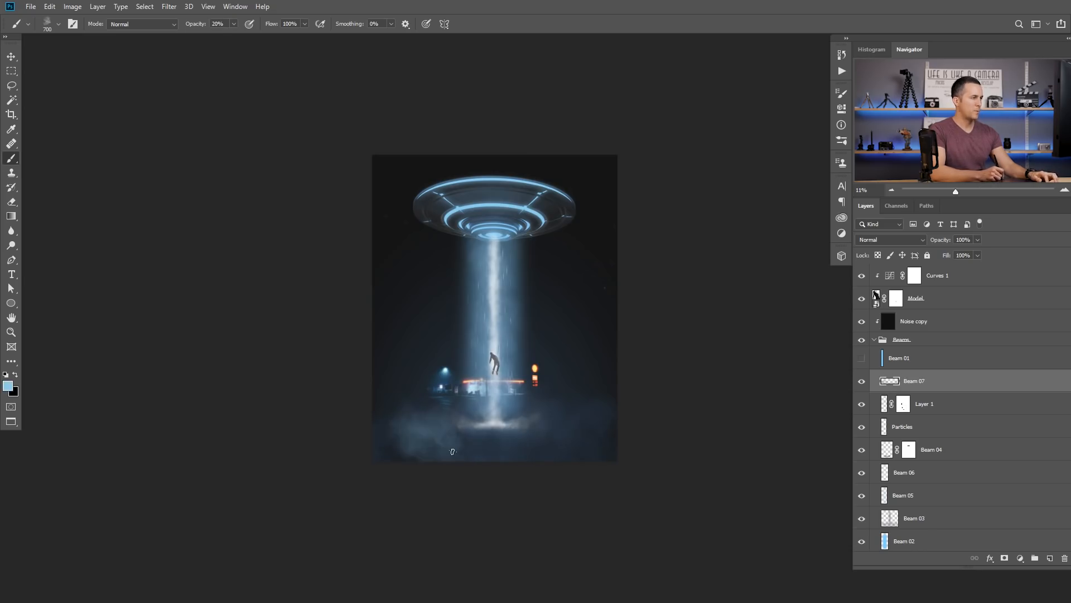
key(z)
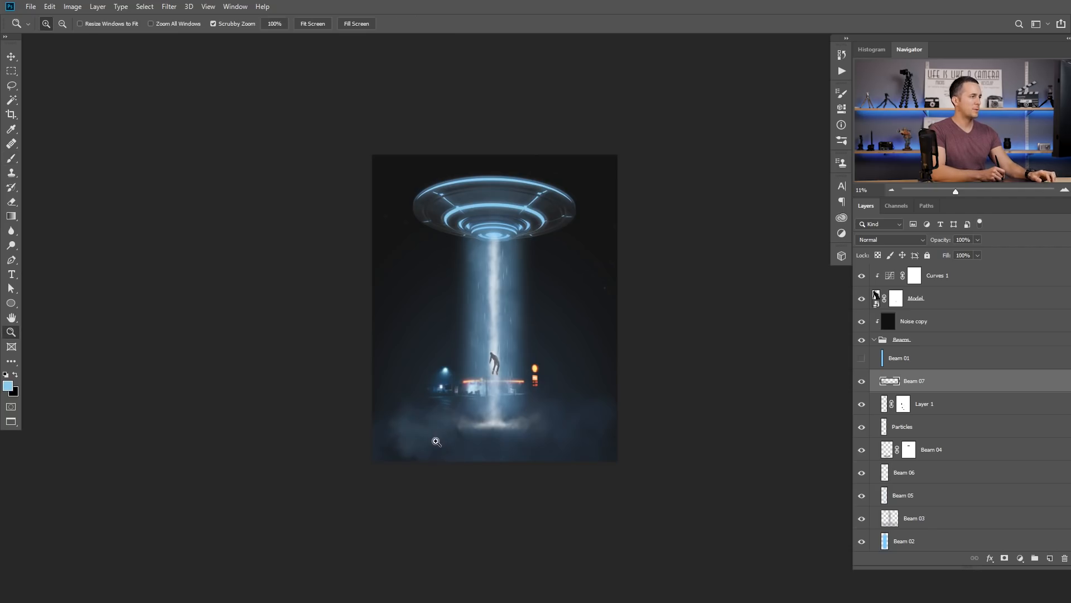
key(b)
mouse_move(425, 439)
mouse_down()
mouse_move(480, 450)
mouse_move(471, 446)
mouse_move(636, 423)
mouse_move(594, 440)
mouse_up()
key(x)
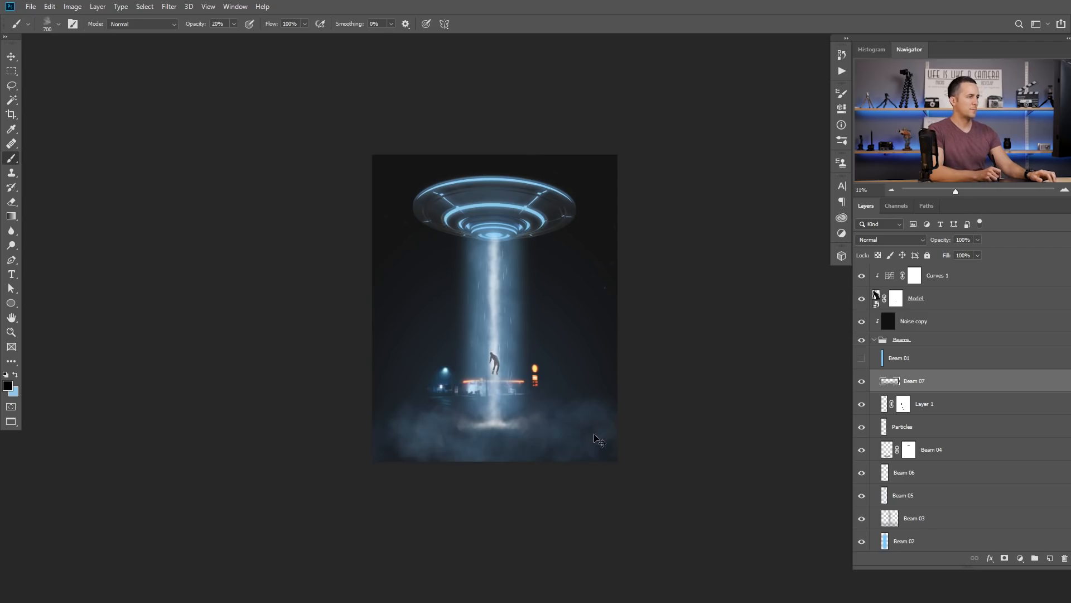
key(ctrl+z)
key(ctrl+z)
key(ctrl+z)
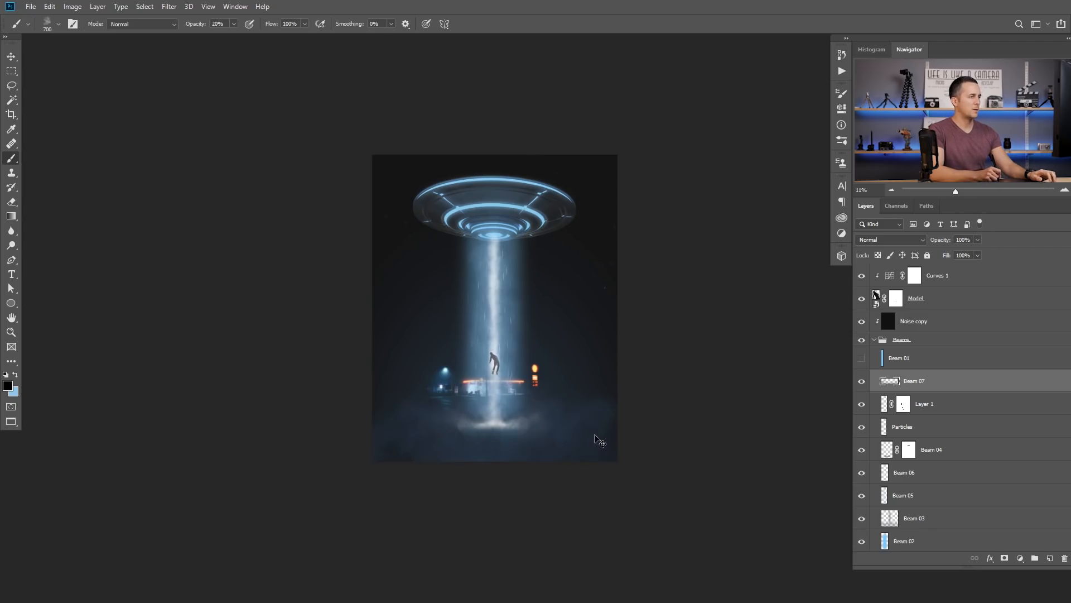
Step: Sample a dark blue from the ground mist and a near-black from the sky, and paint softer mist across the ground
alt+click(427, 412)
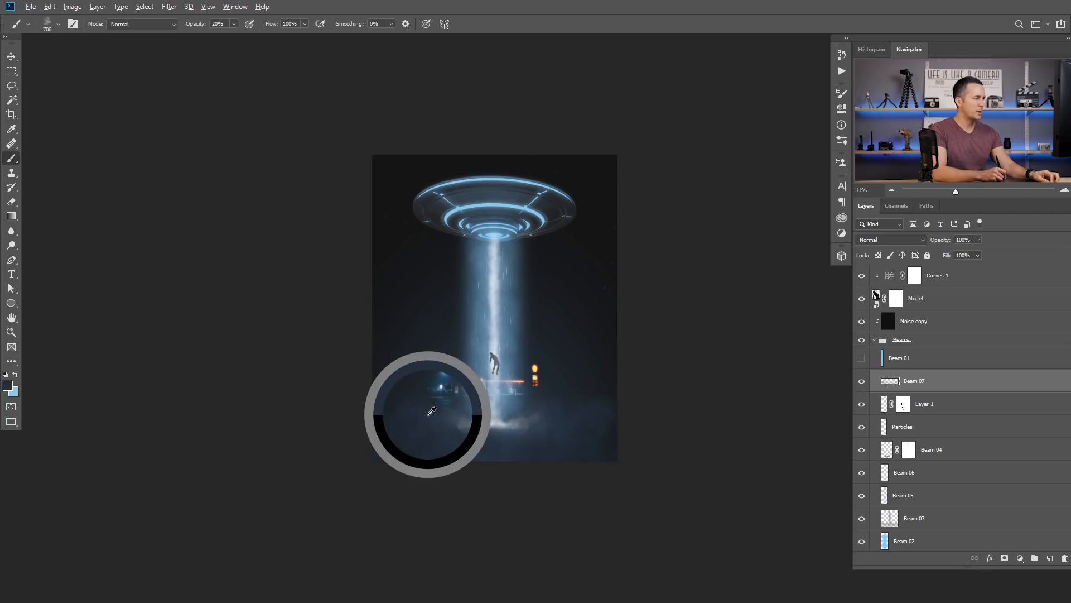
key(x)
alt+click(417, 294)
key(x)
drag(437, 436, 459, 440)
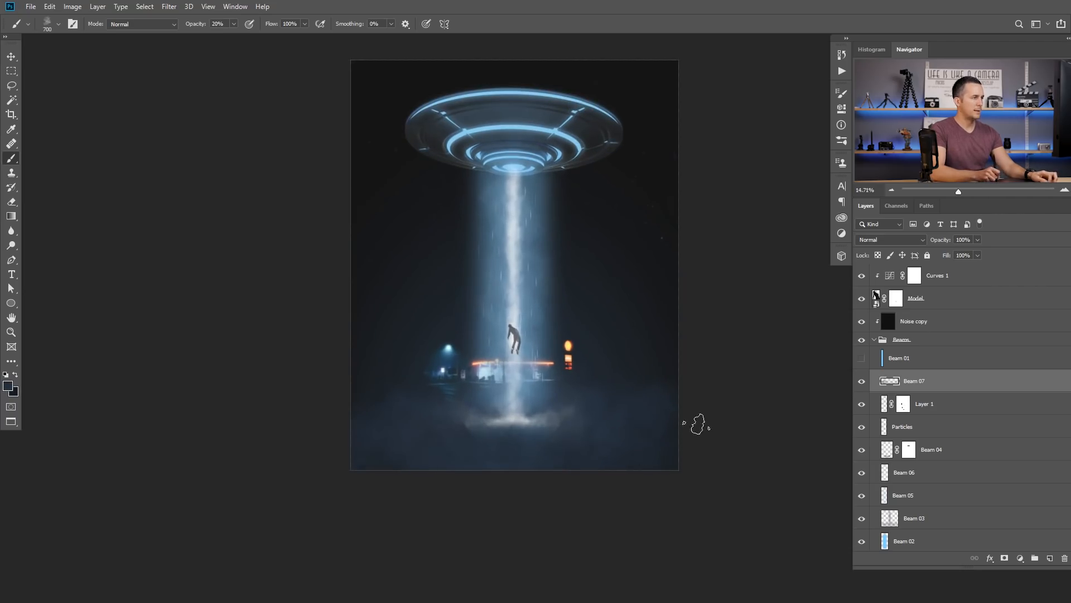
Step: Paint faint mist over the ground with a blue sampled from the beam's edge at 5% brush opacity
alt+click(483, 301)
key(1)
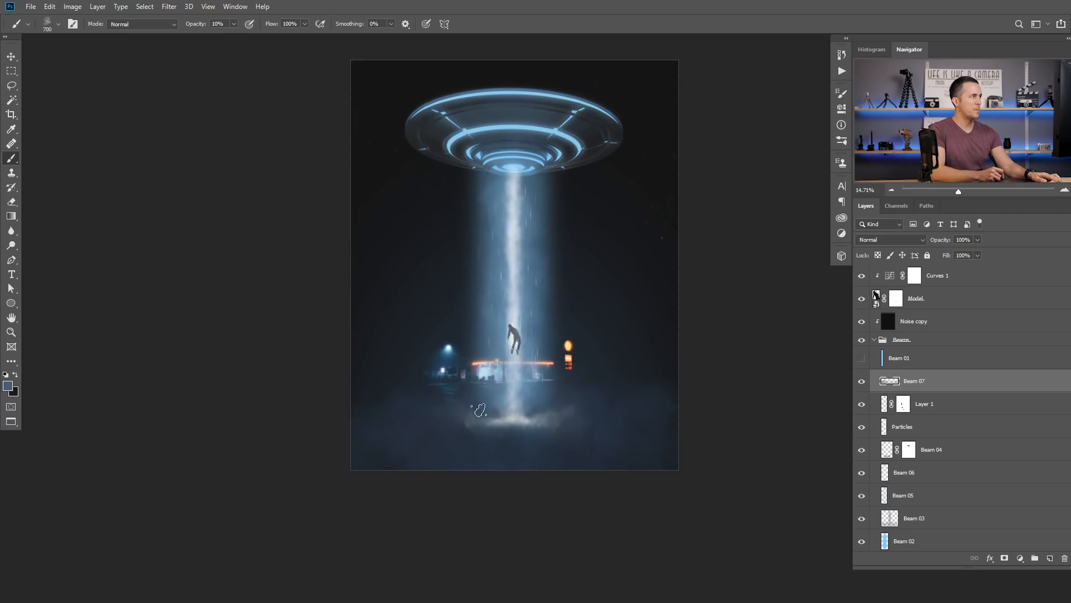
key(0)
key(5)
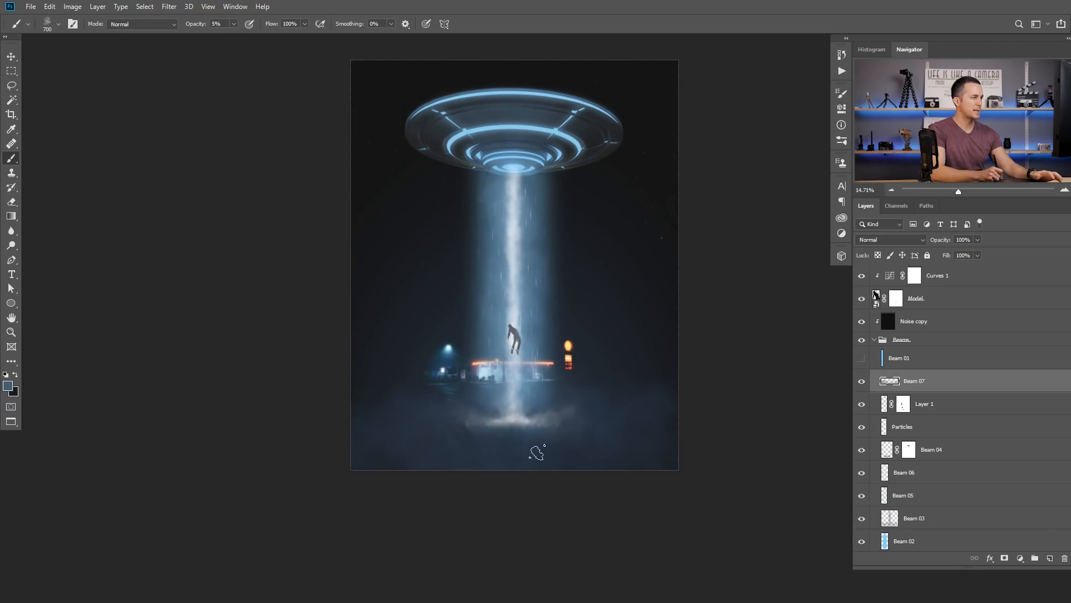
mouse_move(428, 416)
mouse_down()
mouse_move(588, 423)
mouse_move(656, 395)
mouse_move(637, 419)
mouse_move(459, 430)
mouse_up()
key(z)
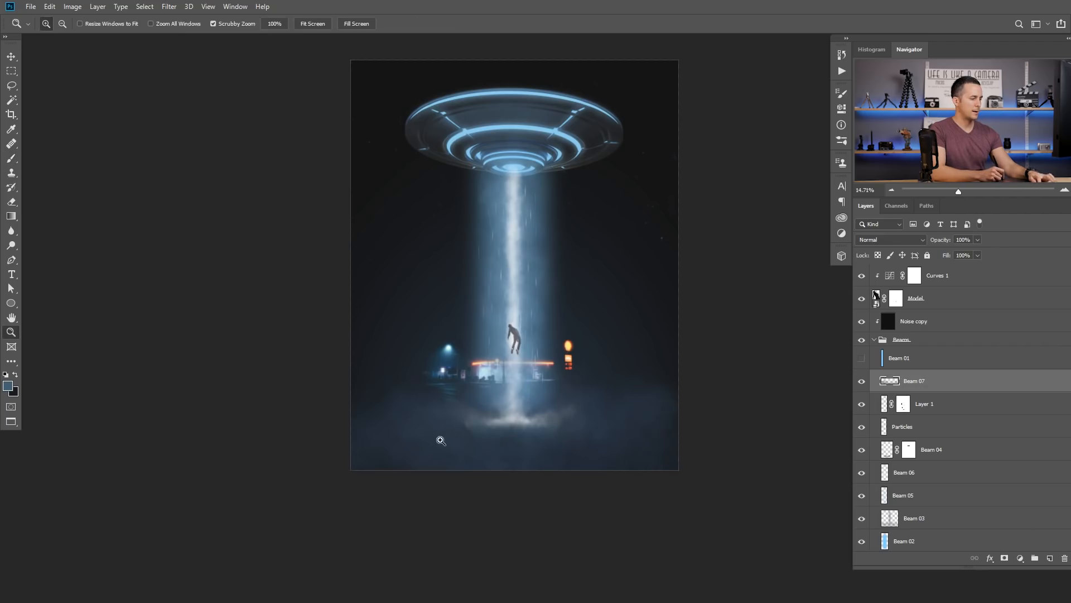
key(b)
Step: Sample a near-black from the sky and darken the ground mist on Beam 07 with a 400-pixel brush at 10%, then 40% opacity
key(x)
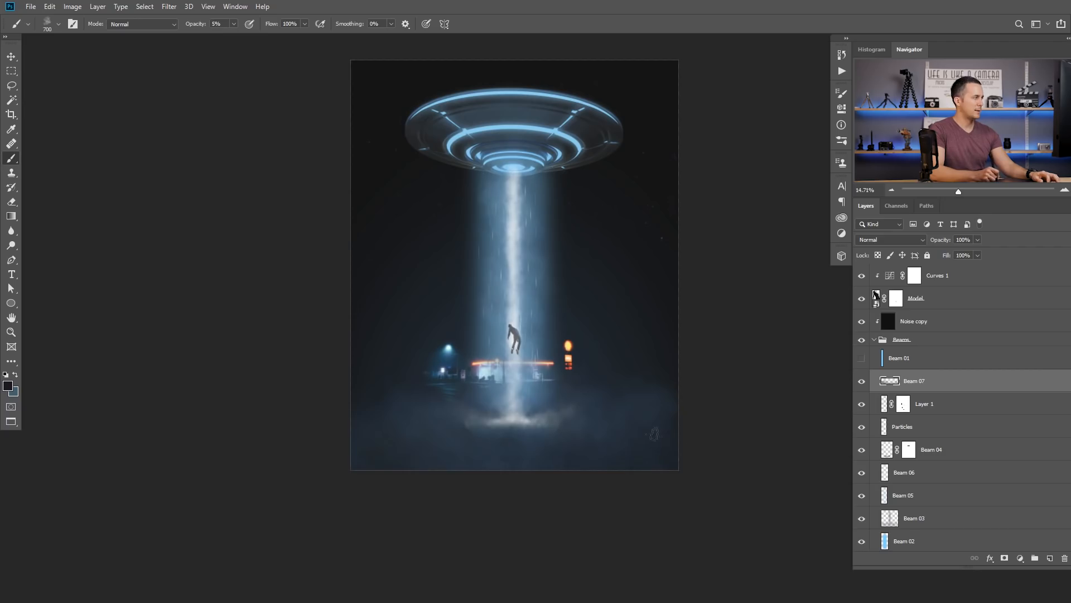
key(d)
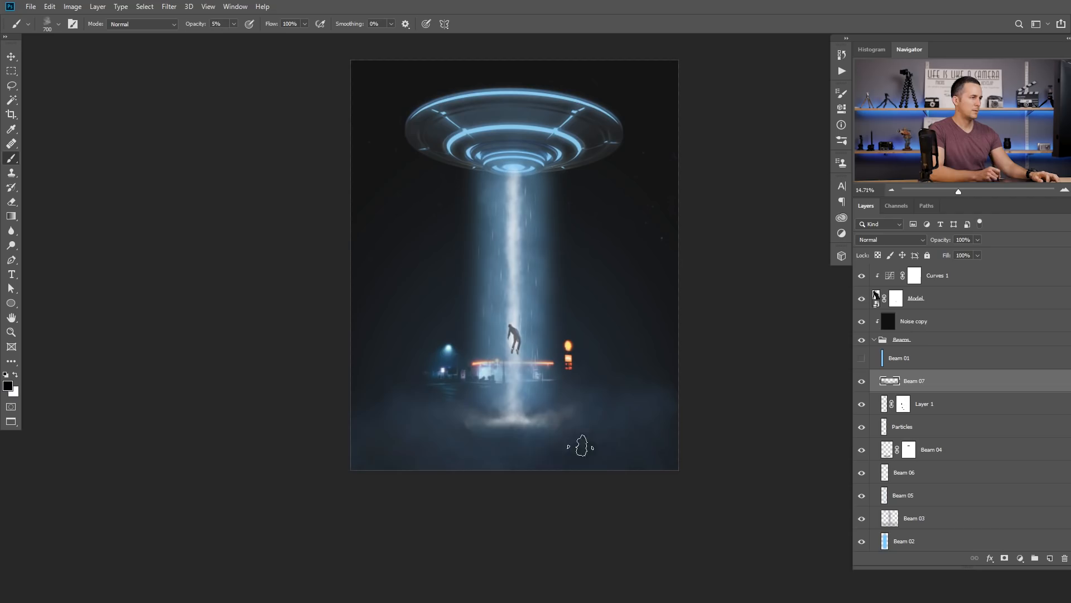
alt+click(386, 233)
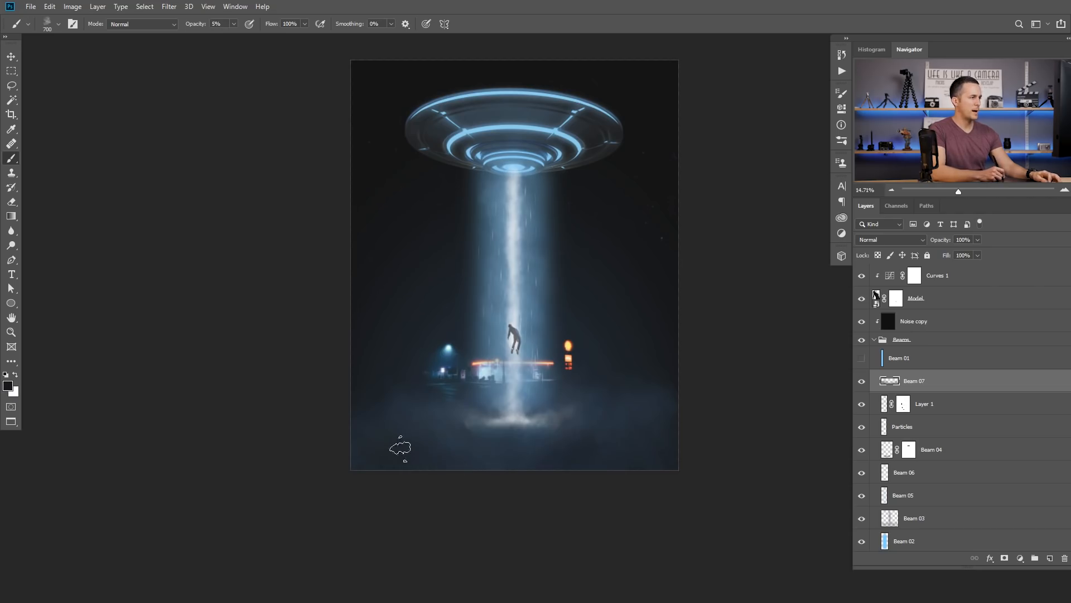
key(1)
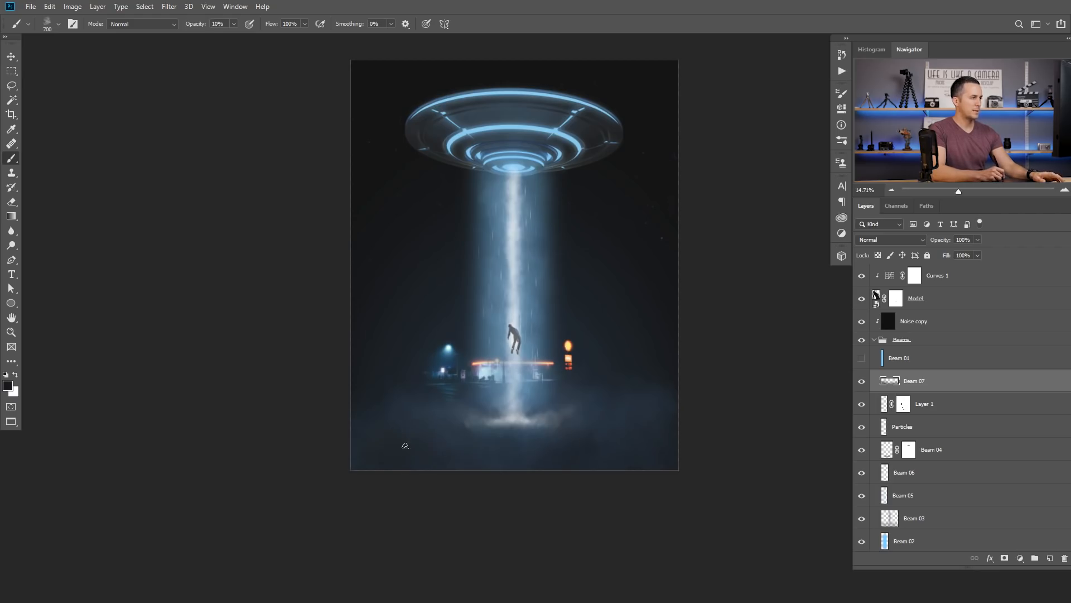
key(bracketleft)
key(bracketleft)
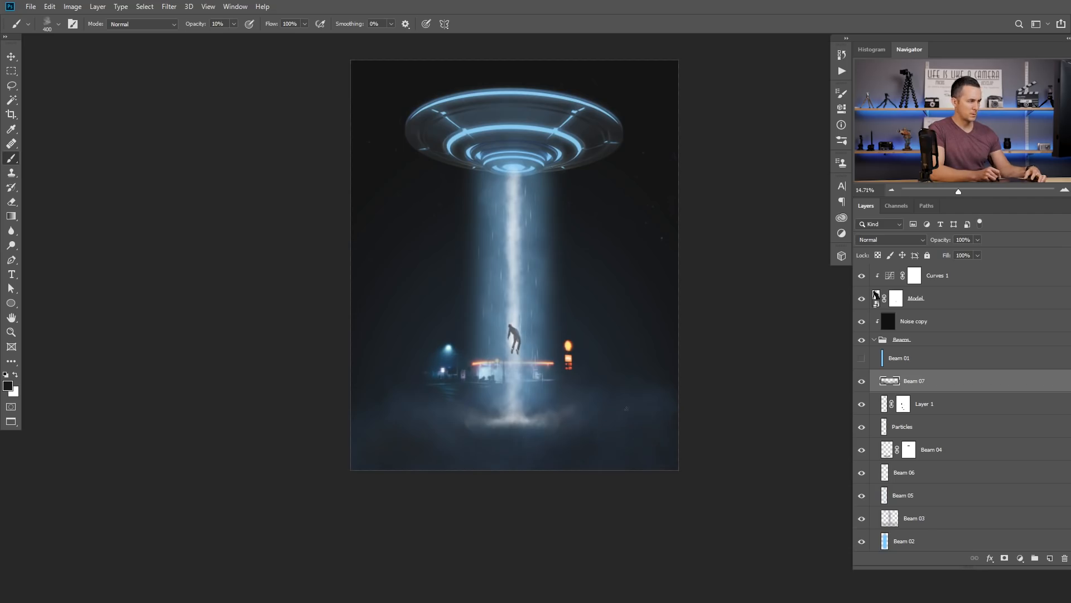
key(4)
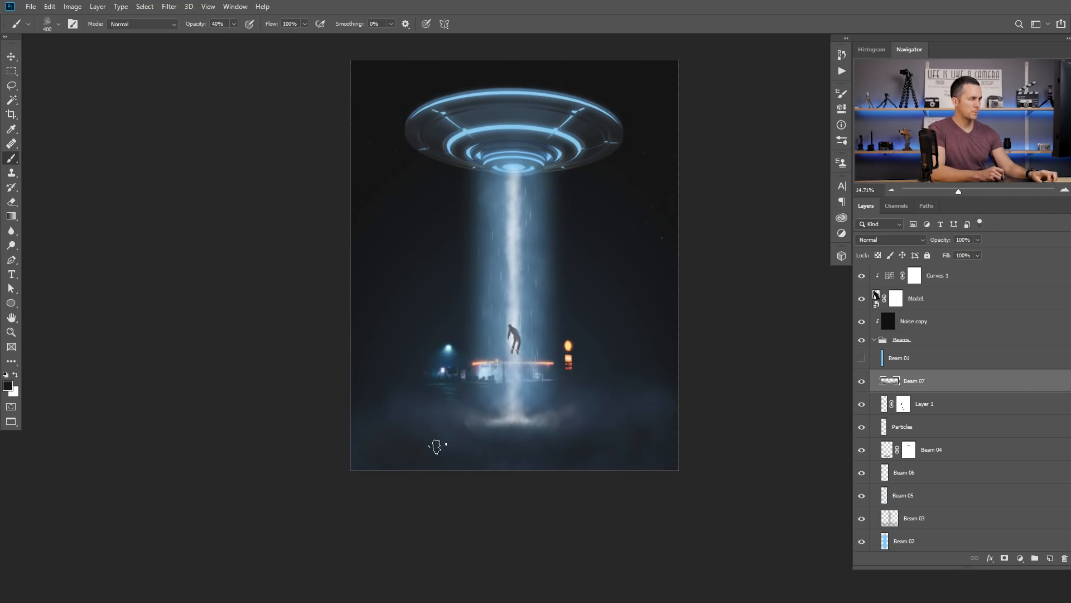
Step: Add a Curves adjustment clipped directly to the UFO layer inside the UFO group
scroll(487, 464, down, 3)
scroll(564, 445, up, 2)
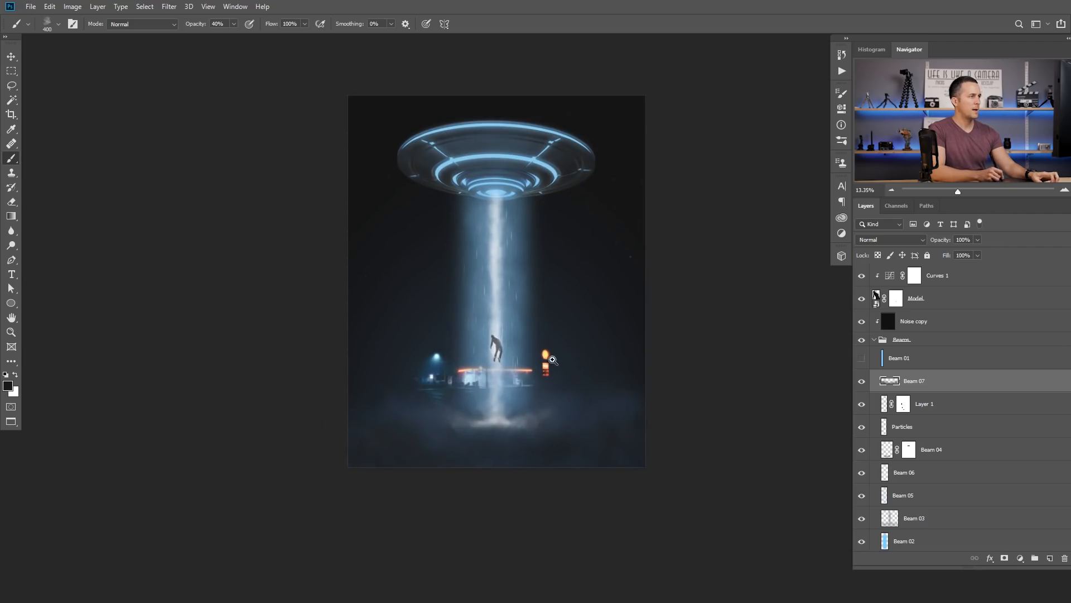
scroll(550, 358, up, 2)
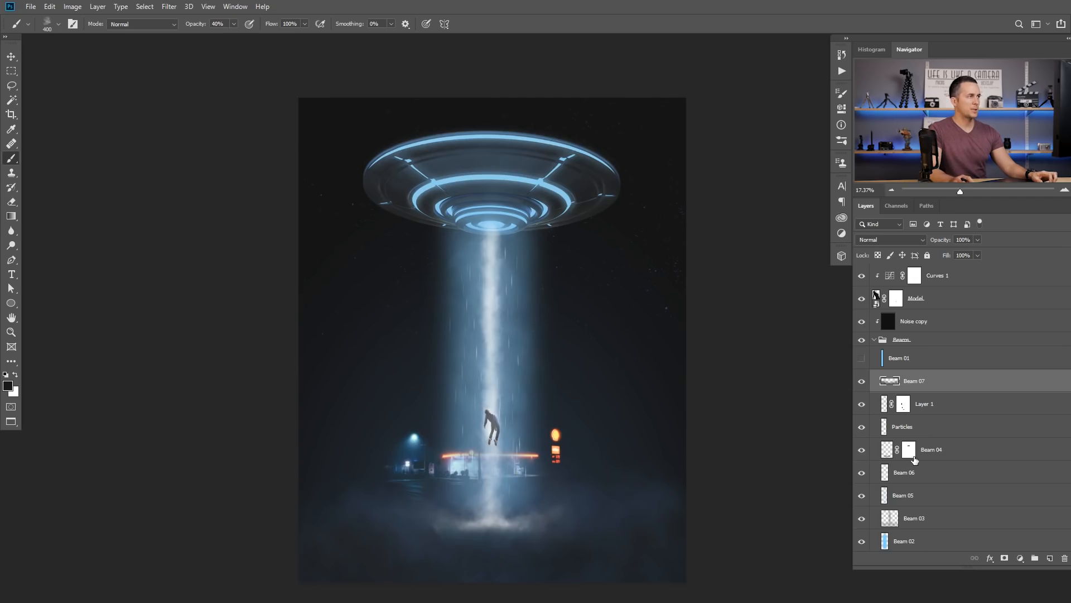
scroll(1009, 517, down, 5)
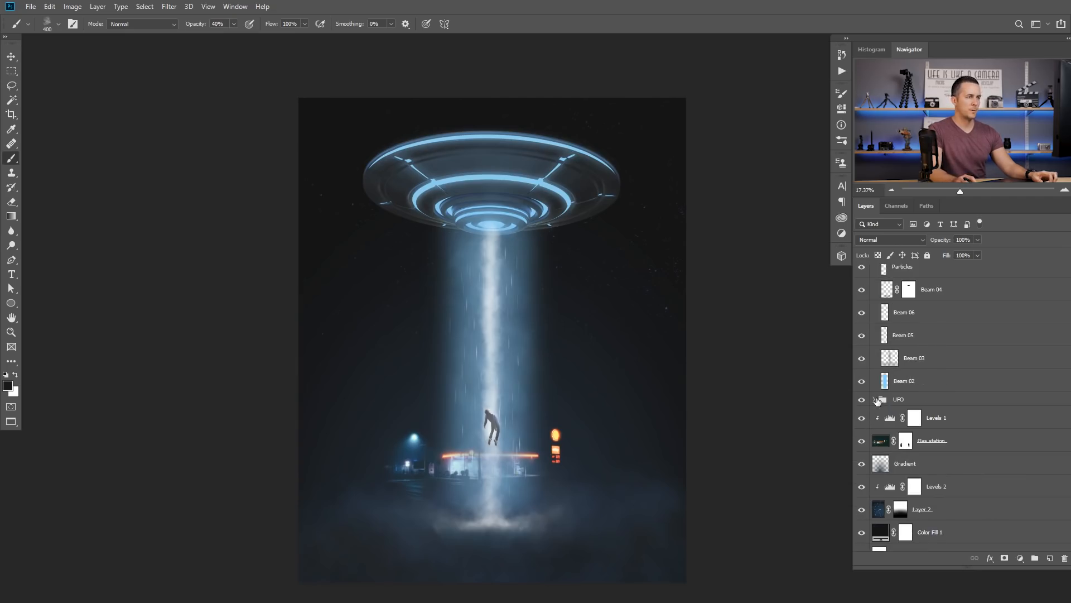
click(877, 400)
click(876, 401)
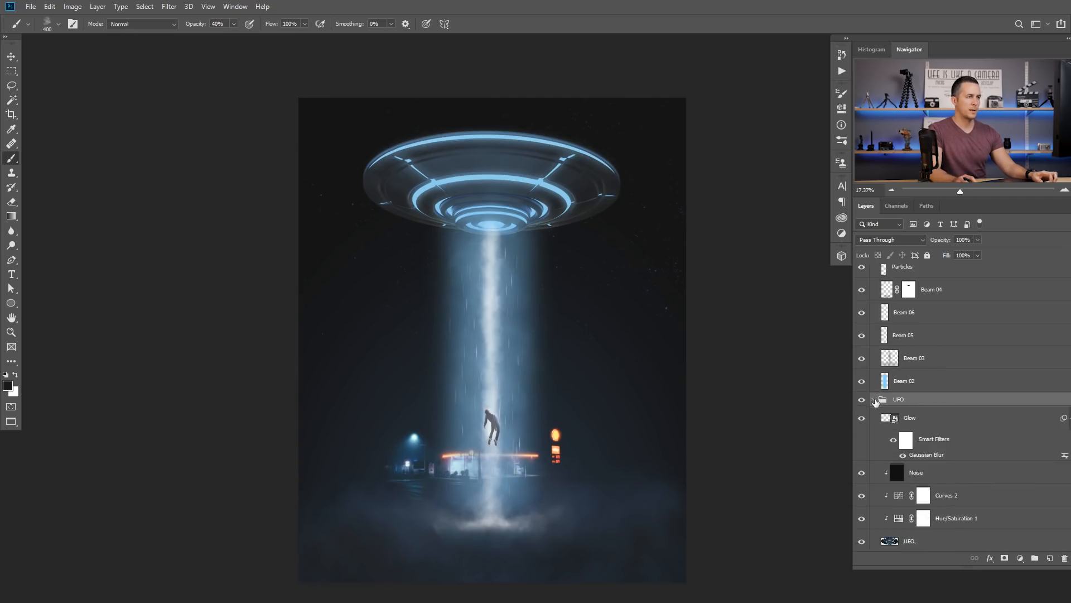
click(902, 478)
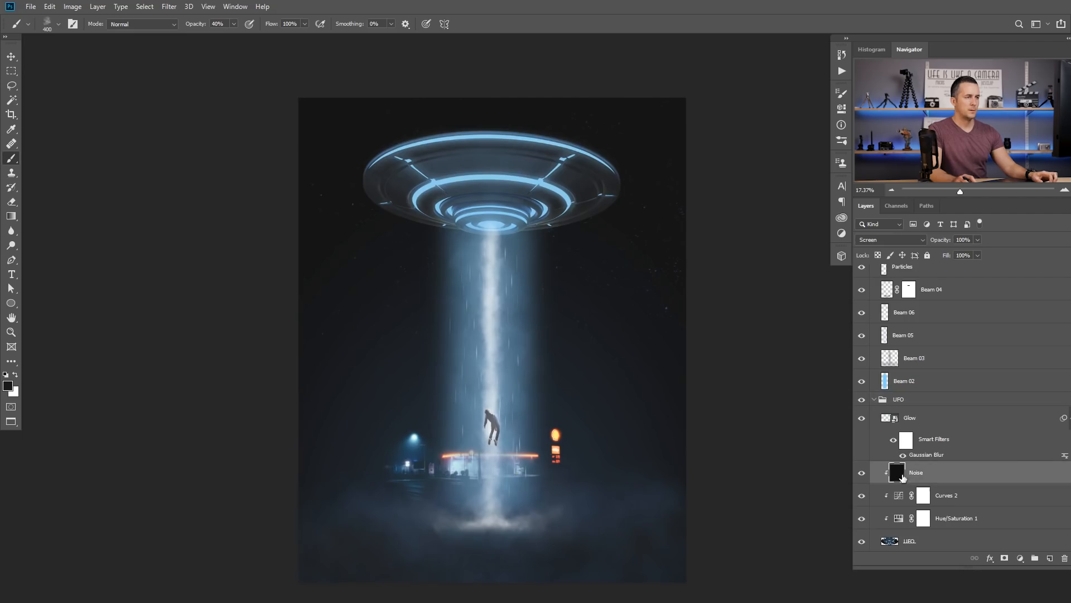
click(900, 541)
click(1020, 558)
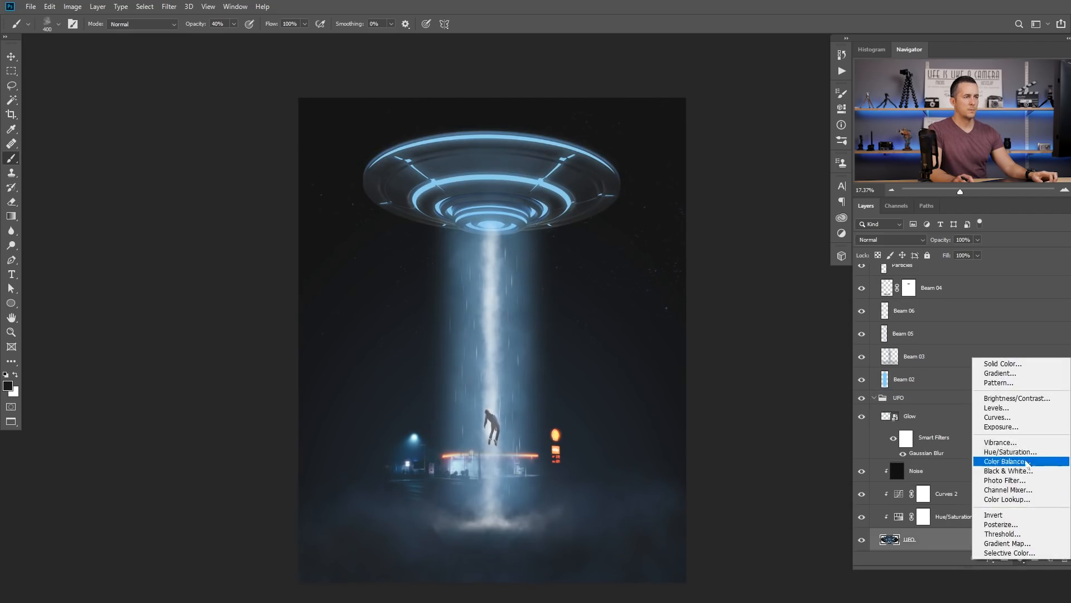
click(1015, 419)
Step: Shape the UFO's curve into an S, raising the highlights and lowering the shadows to output 54 at input 79
drag(776, 187, 776, 179)
drag(728, 232, 730, 245)
drag(559, 339, 512, 317)
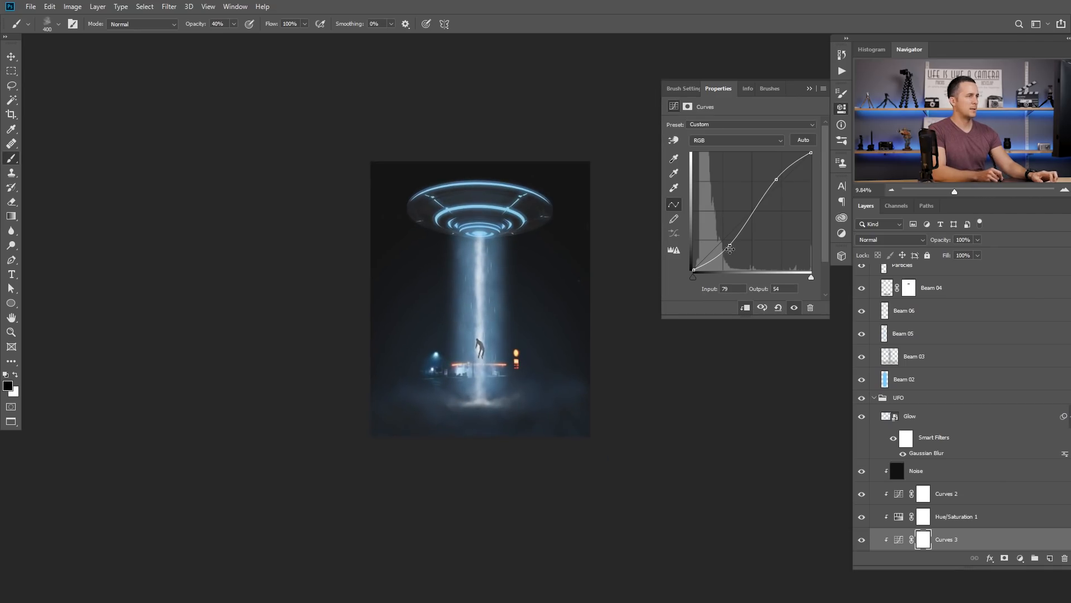
click(810, 88)
drag(512, 353, 529, 356)
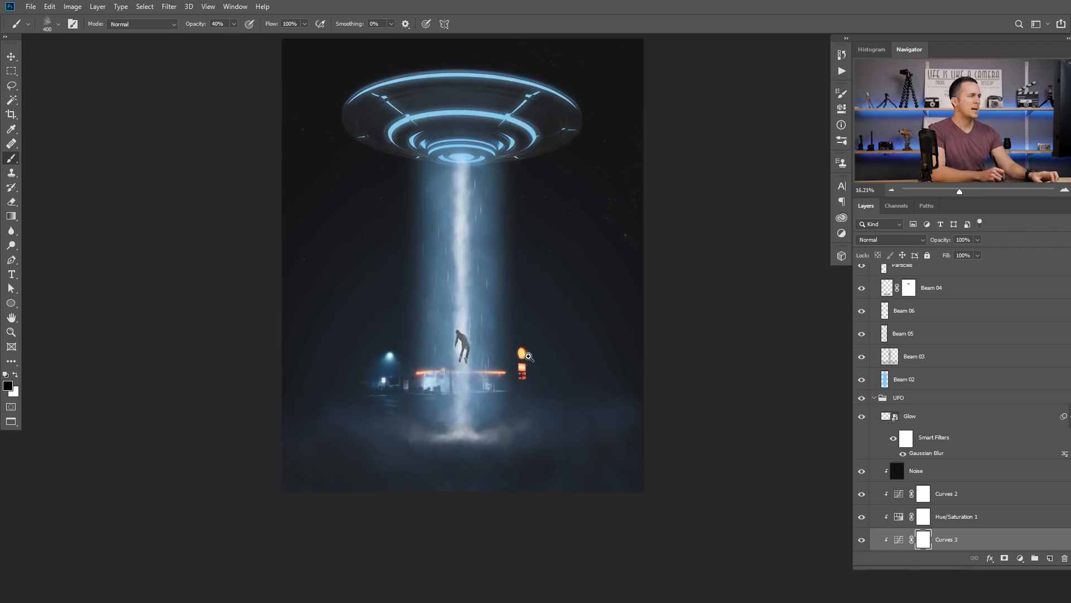
Step: Create a new layer above Beam 07 and name it Beam 08
scroll(916, 322, up, 5)
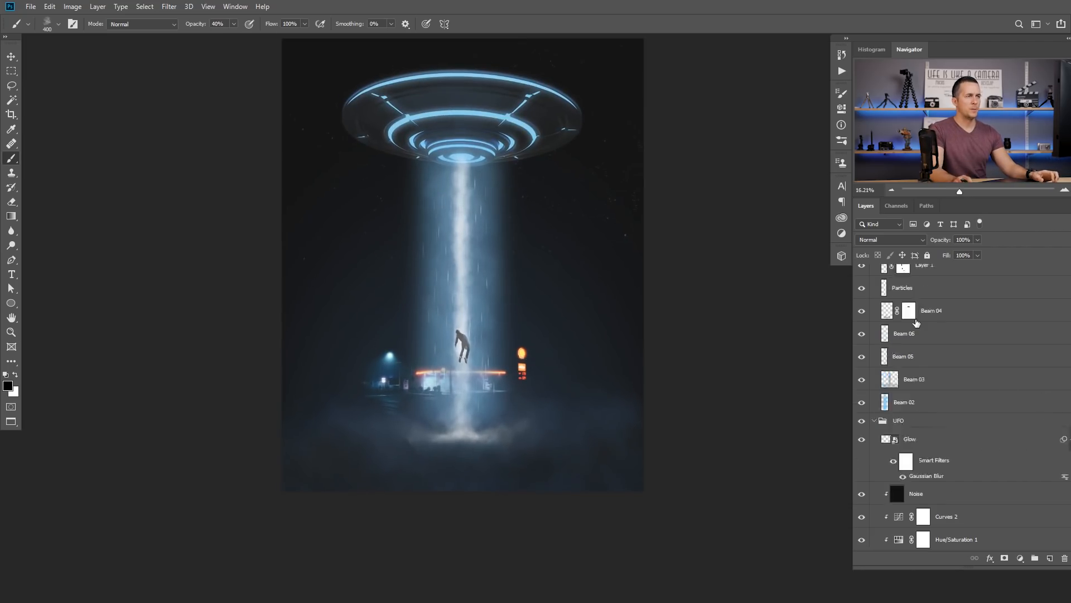
click(891, 344)
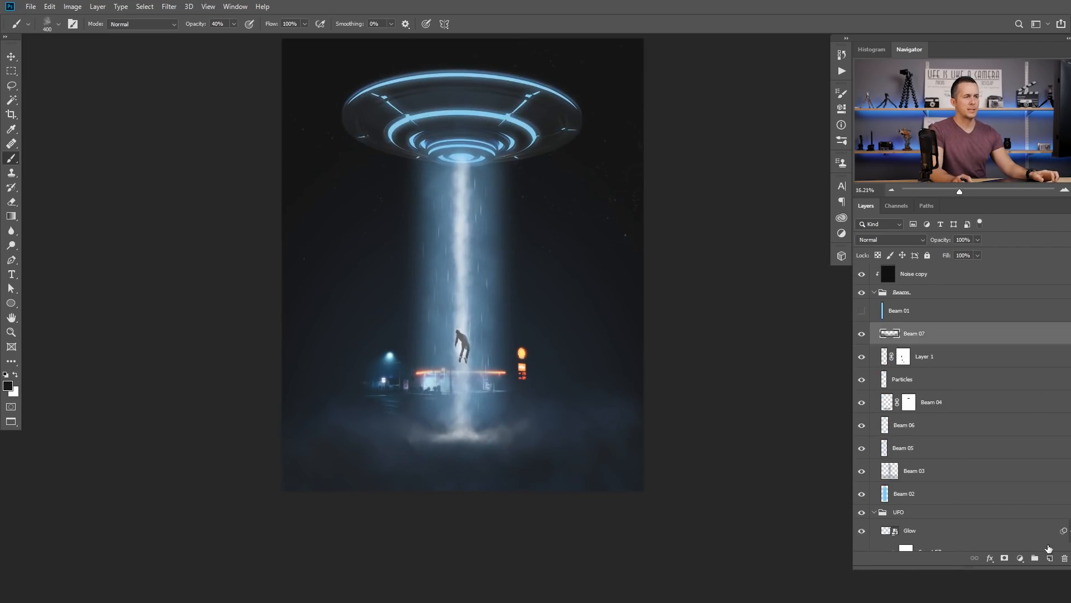
click(1050, 558)
double_click(909, 334)
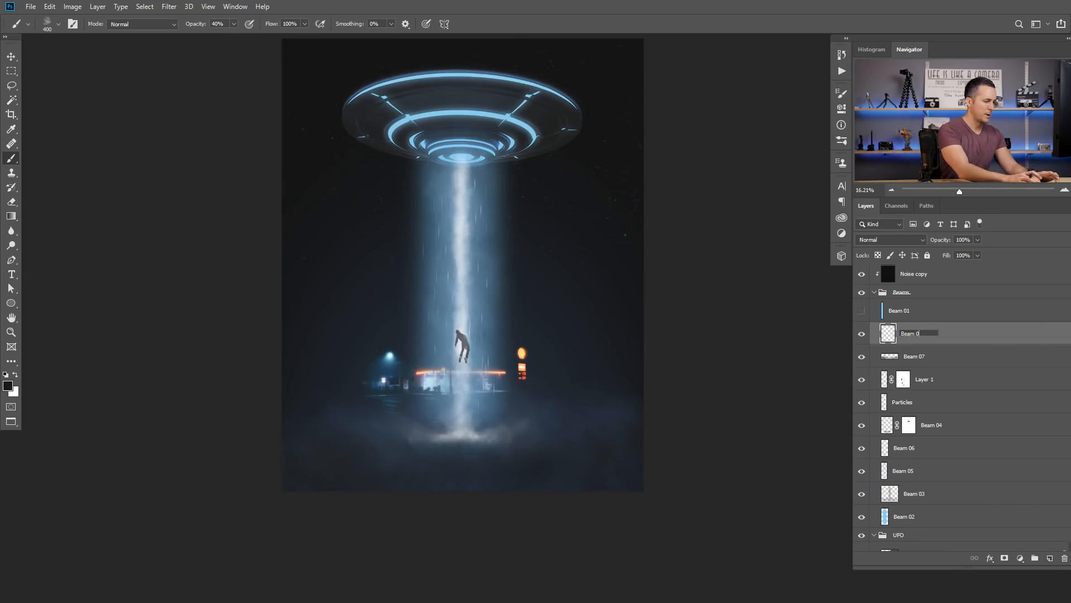
text(Beam 08)
key(Return)
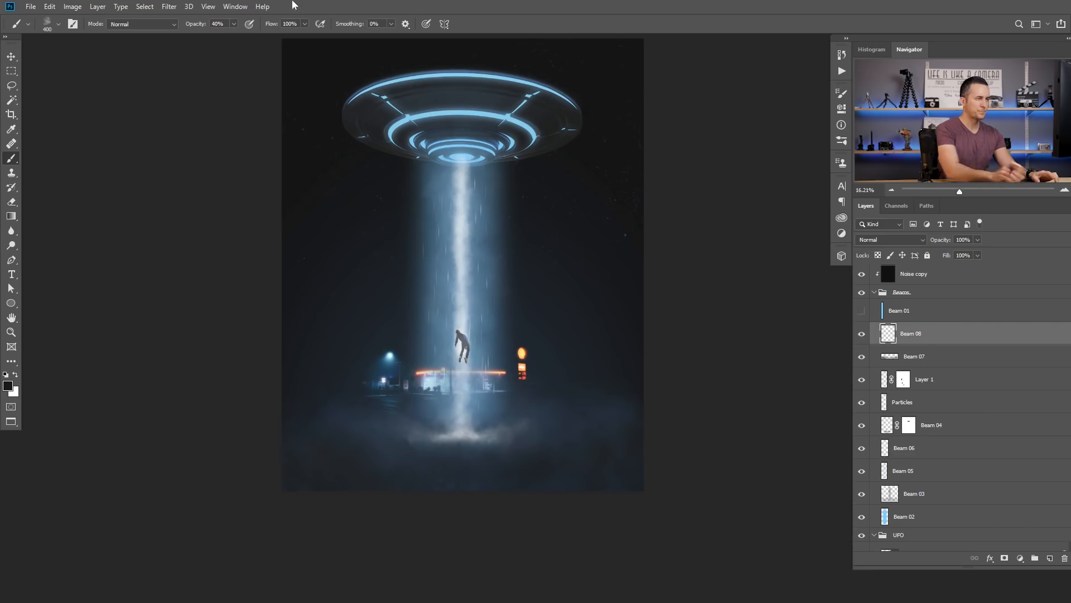
Step: Paint light blue mist in the beam with the Cloud/Dust 02 brush, undo the 40% stroke, and repaint at 500 pixels and 10% opacity
key(bracketright)
key(bracketright)
right_click(474, 291)
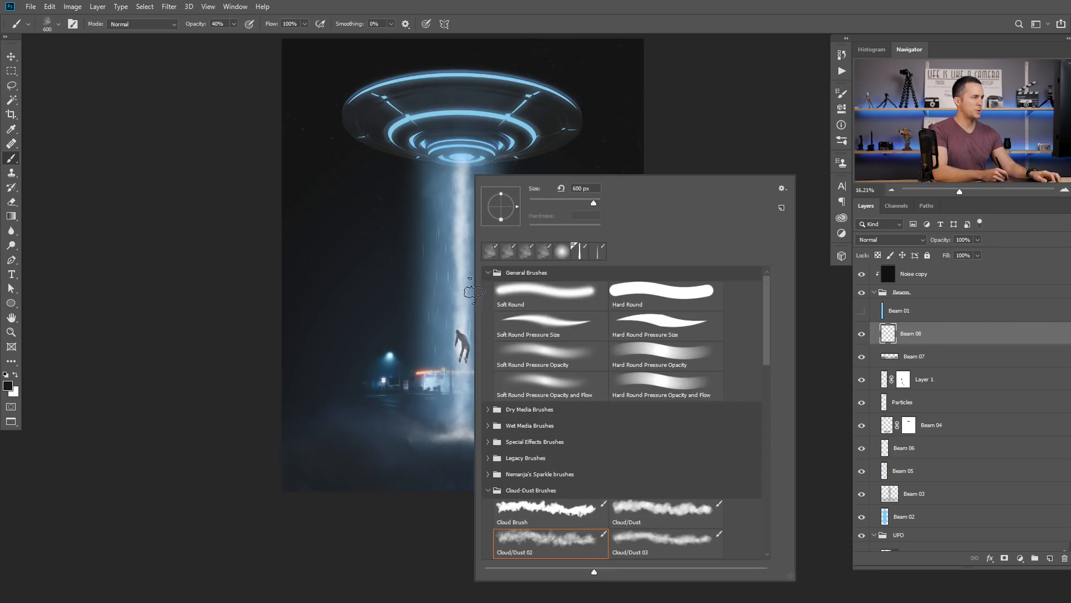
double_click(580, 534)
alt+click(439, 221)
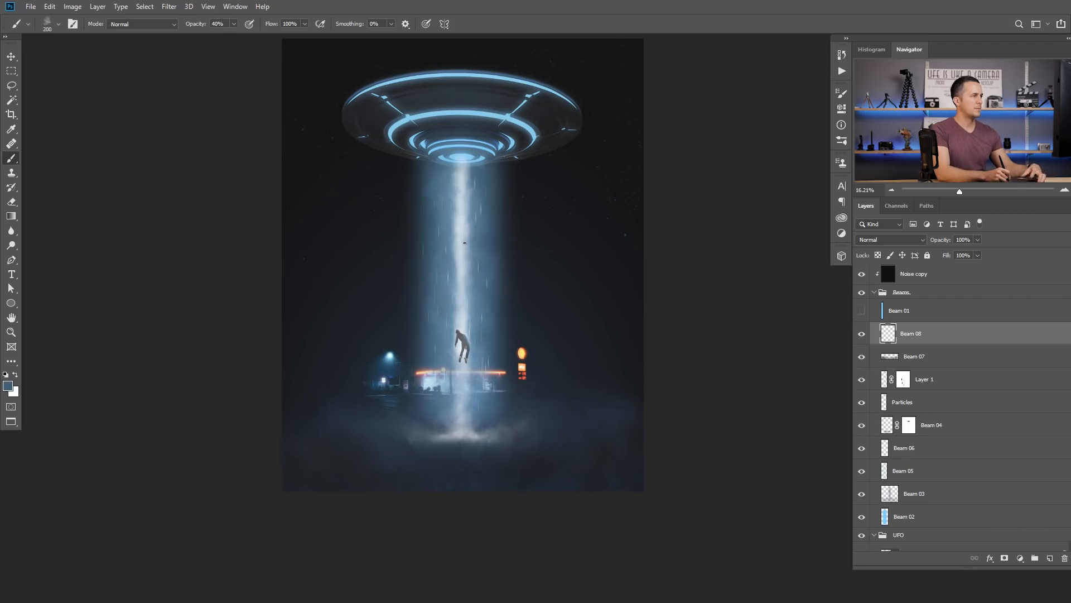
alt+click(462, 152)
drag(449, 180, 443, 244)
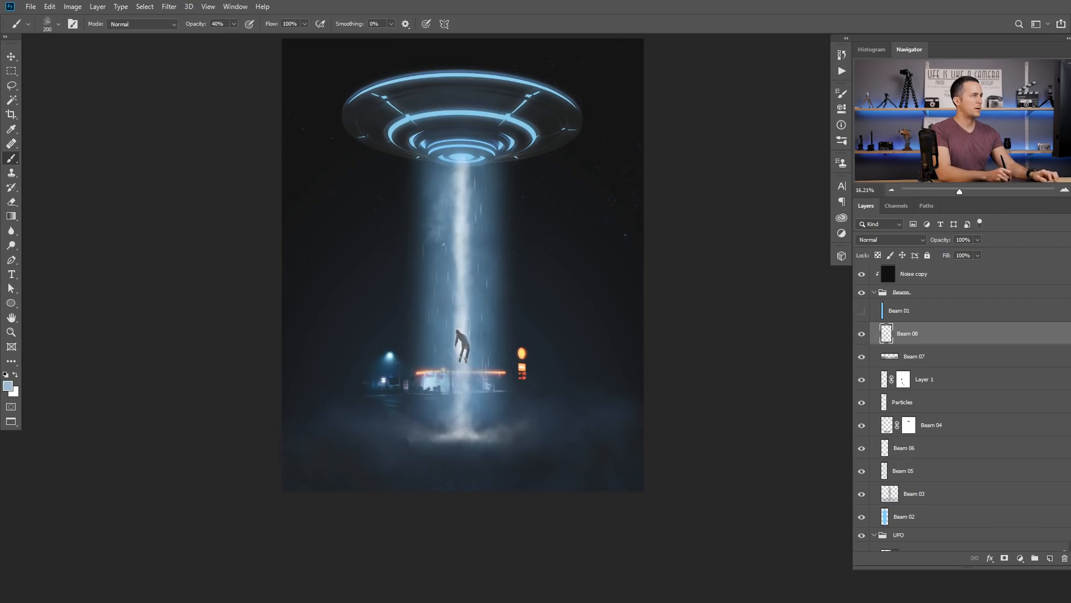
key(ctrl+z)
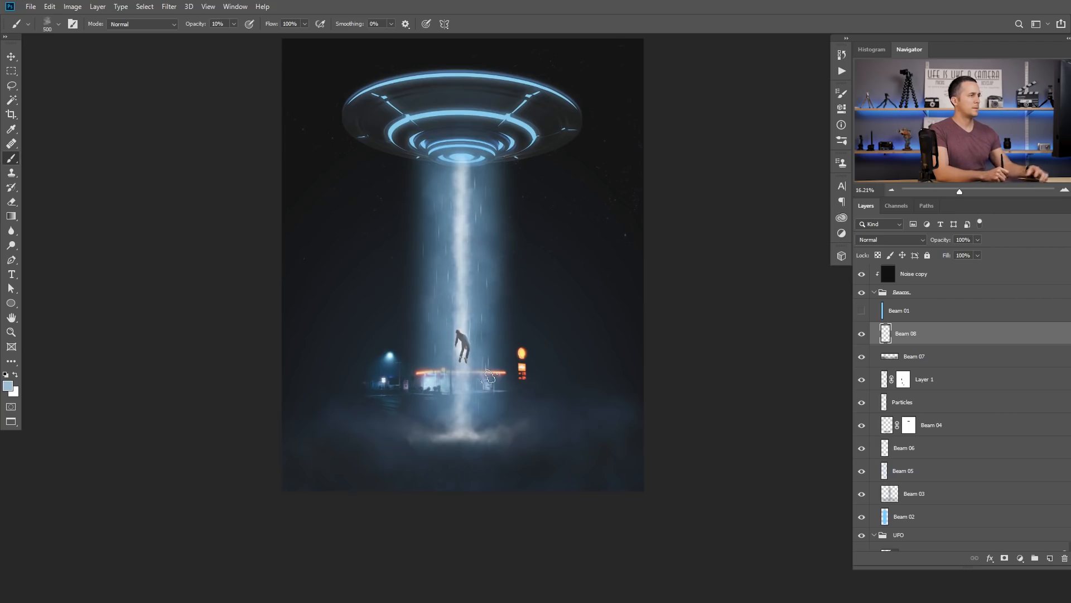
Step: Sample a blue from the beam beside the man and paint mist along the beam's edges and around its base, reducing the brush to 250 pixels
alt+click(447, 340)
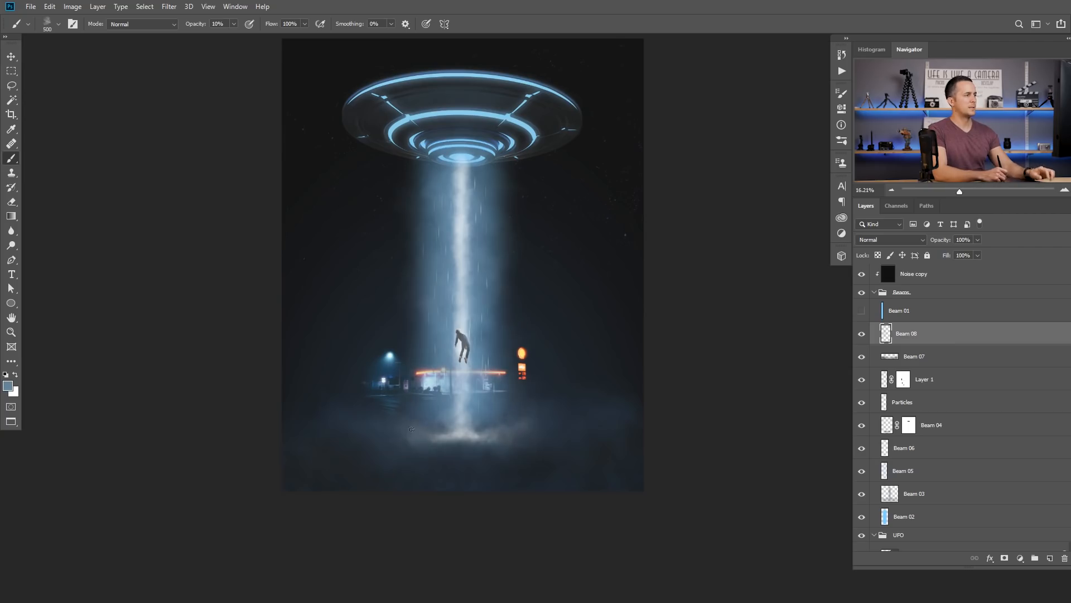
key(bracketleft)
key(bracketleft)
key(bracketleft)
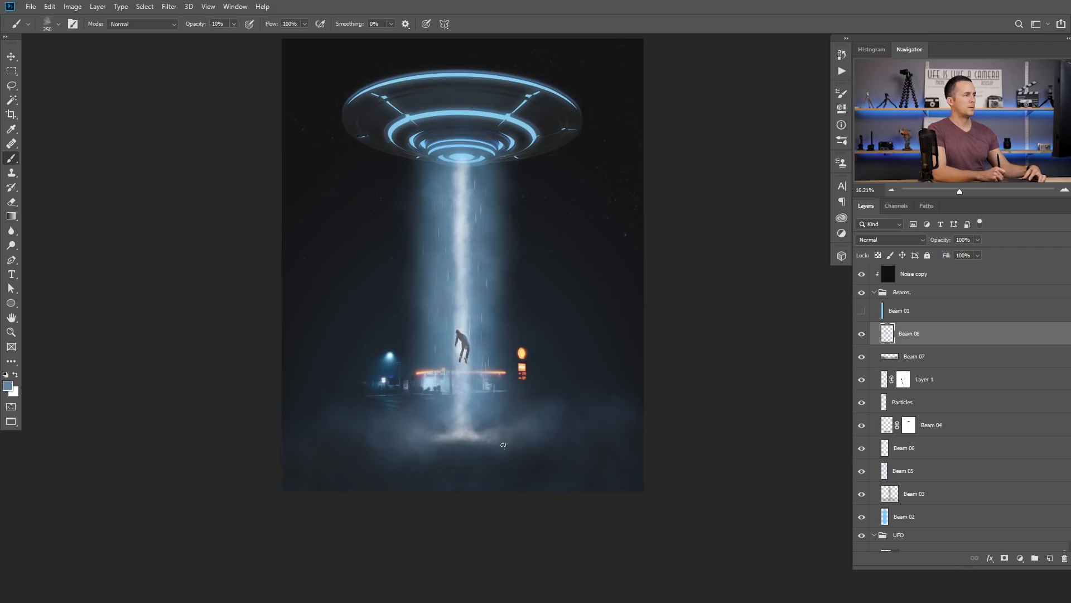
Step: Paint white highlights across the ground where the beam lands, using a brush of about 80 pixels at 10% opacity
key(bracketleft)
key(bracketleft)
key(bracketleft)
key(x)
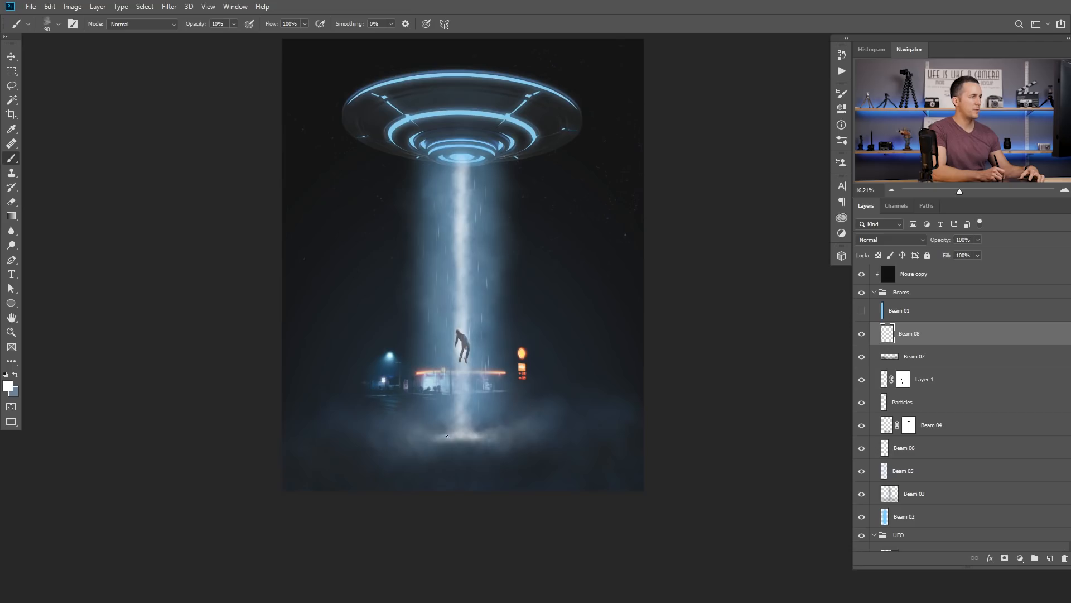
drag(426, 440, 418, 439)
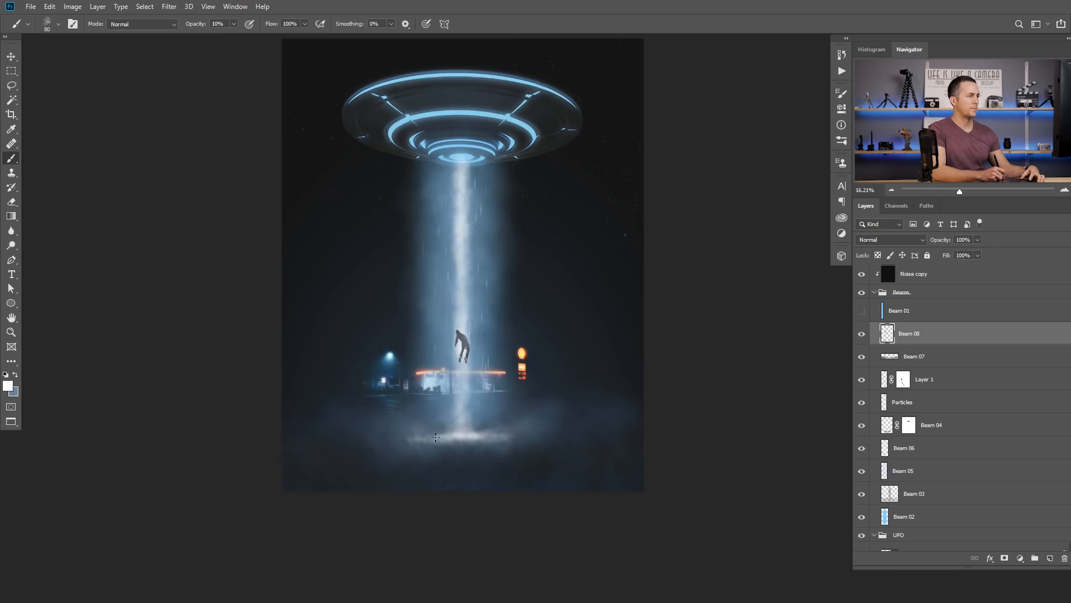
Step: Paint faint white mist in the beam beside the man with a 250-pixel brush at 10% opacity
key(bracketright)
key(bracketright)
key(bracketright)
key(bracketright)
key(bracketright)
key(bracketright)
key(bracketright)
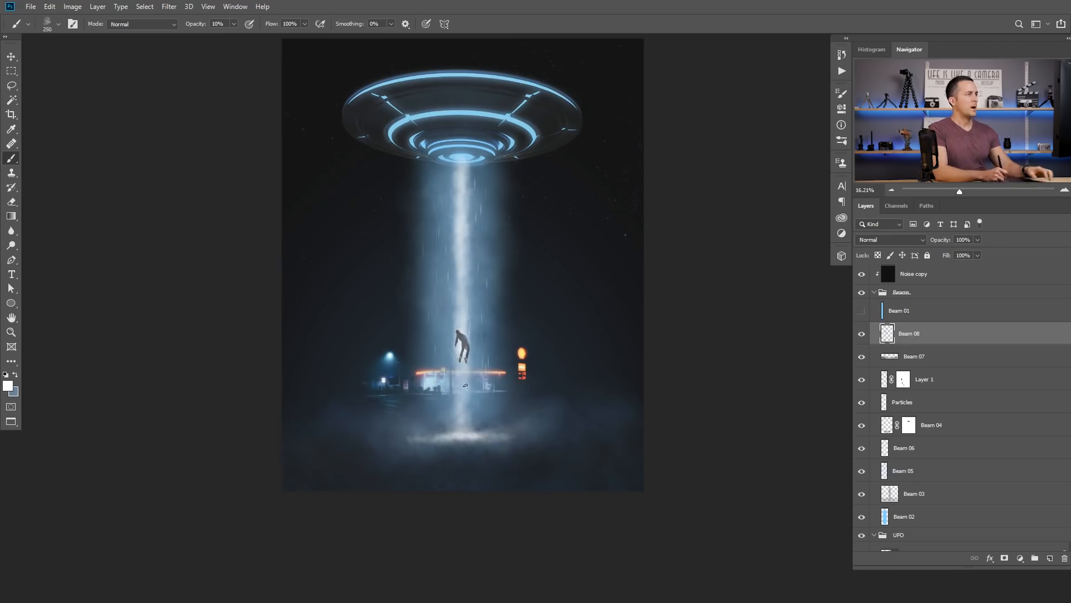
mouse_move(489, 350)
mouse_down()
mouse_move(477, 350)
mouse_move(500, 347)
mouse_up()
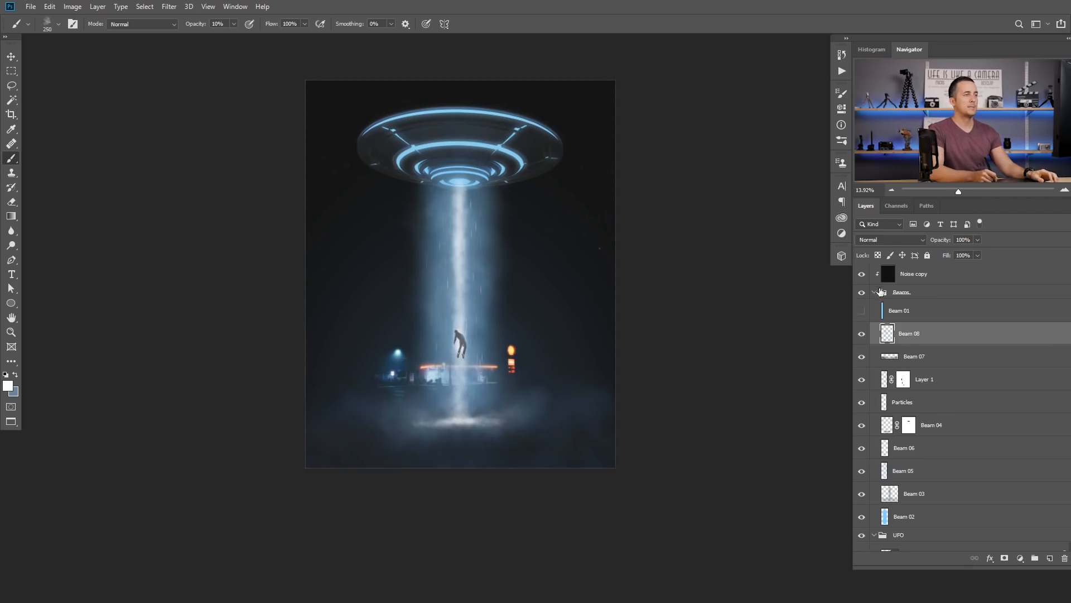
Step: Stamp all visible layers into a new layer above Curves 1, and collapse the Beams and UFO groups
click(895, 290)
scroll(893, 290, up, 2)
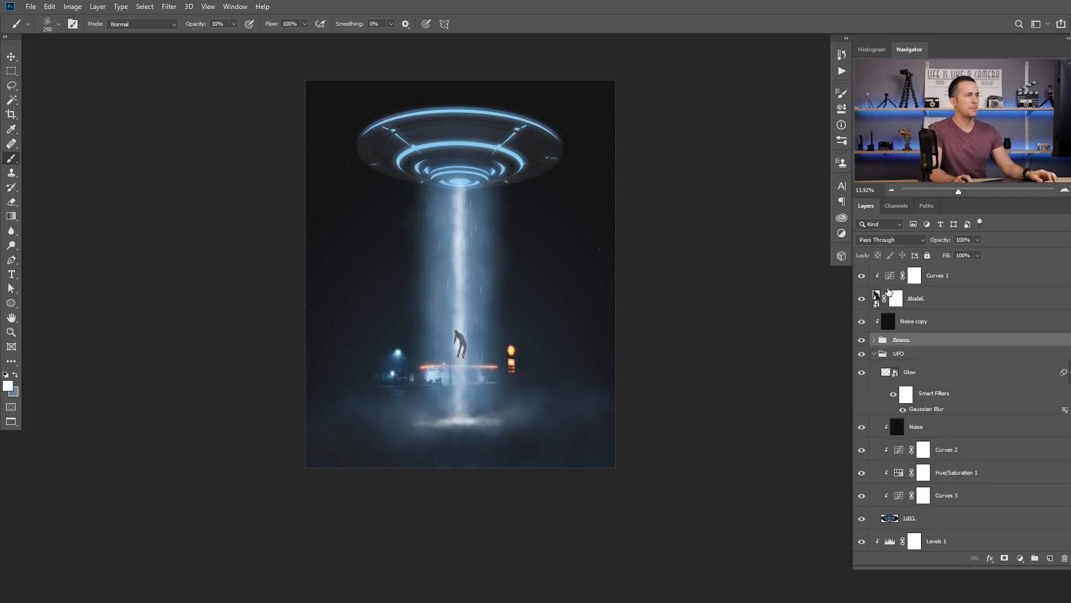
click(890, 281)
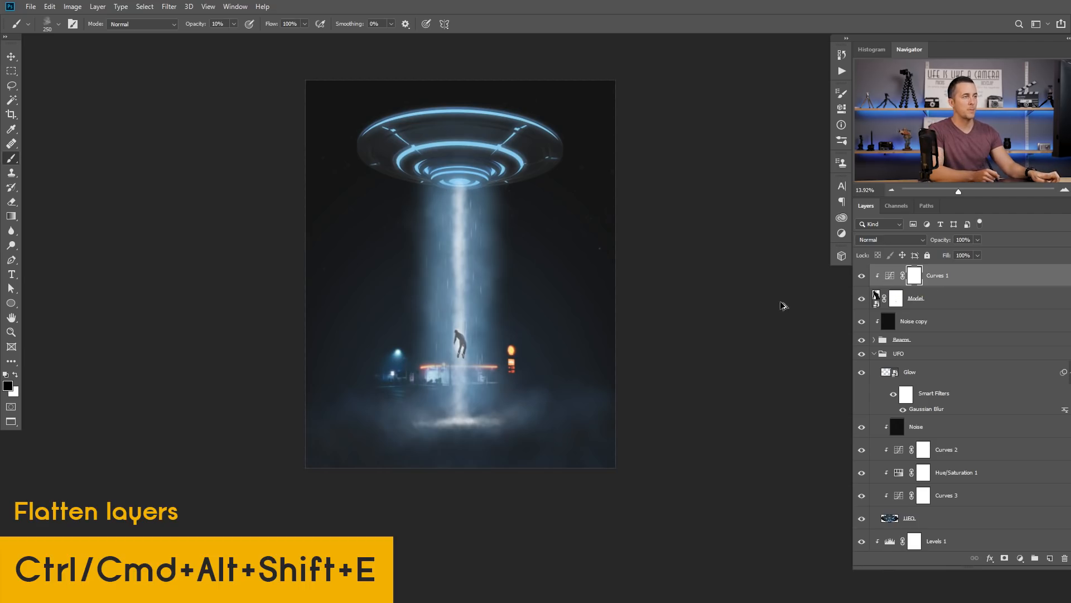
key(ctrl+alt+shift+e)
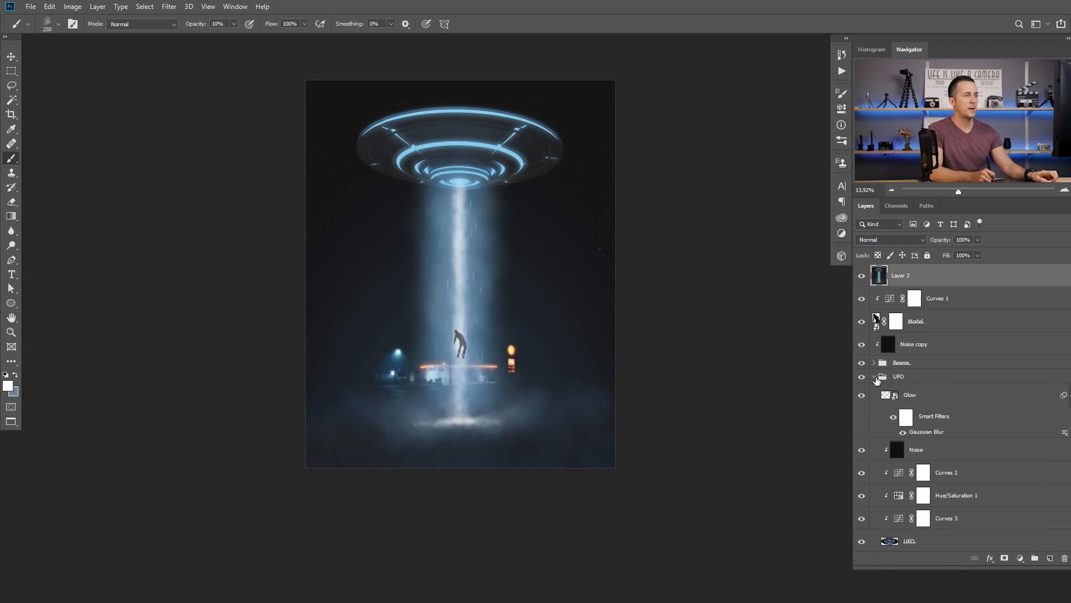
click(875, 377)
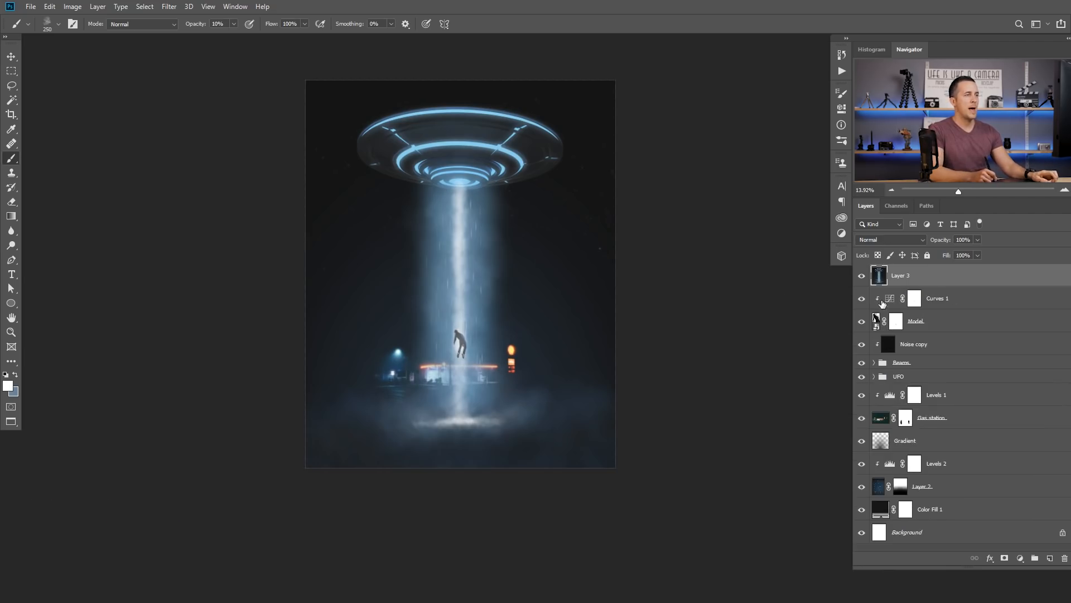
Step: Open the Camera Raw Filter for the stamped layer and set Contrast +18, Clarity +49, Dehaze -27 and Blacks -55
click(169, 6)
click(192, 85)
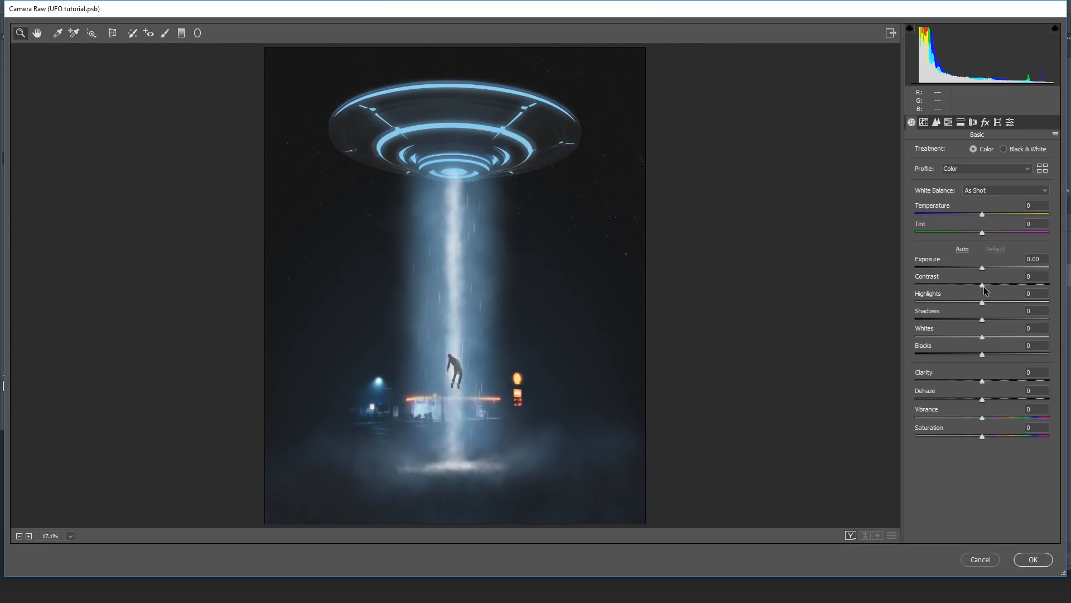
mouse_move(983, 284)
mouse_down()
mouse_move(1006, 285)
mouse_move(994, 284)
mouse_up()
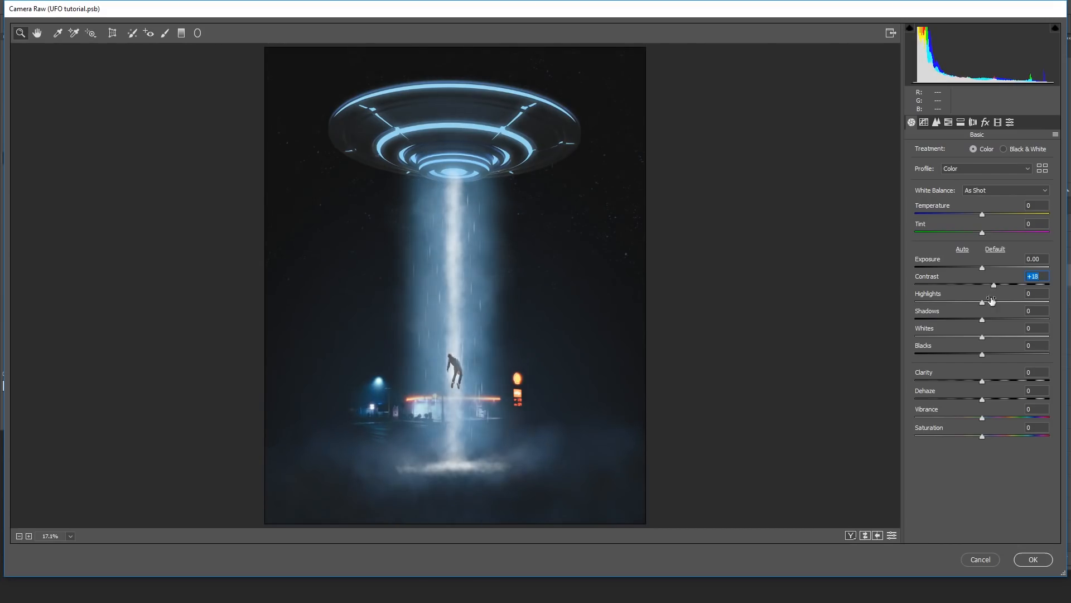
drag(983, 401, 946, 361)
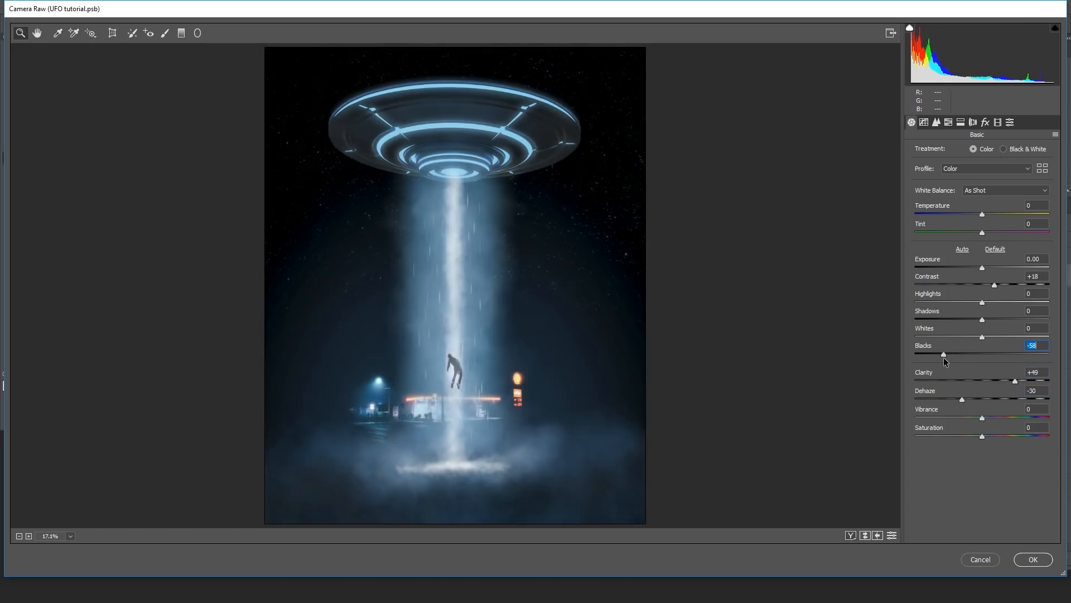
key(p)
key(p)
key(p)
key(p)
Step: Set the calibration hues to Red Primary +11 and Blue Primary -33, and add a post-crop vignette of about -13 with Feather 58
click(998, 122)
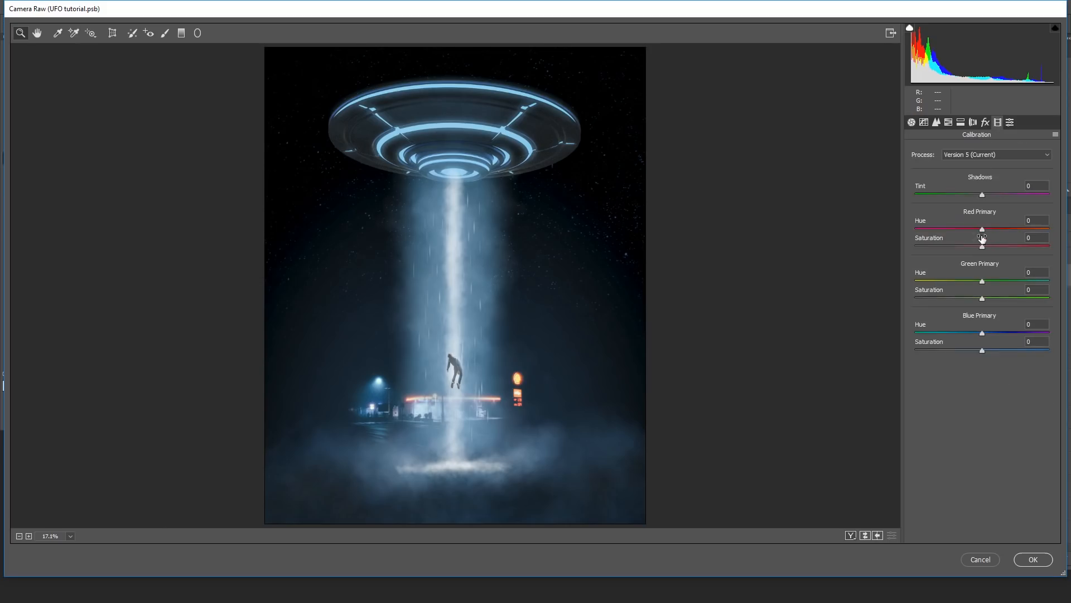
drag(966, 333, 958, 335)
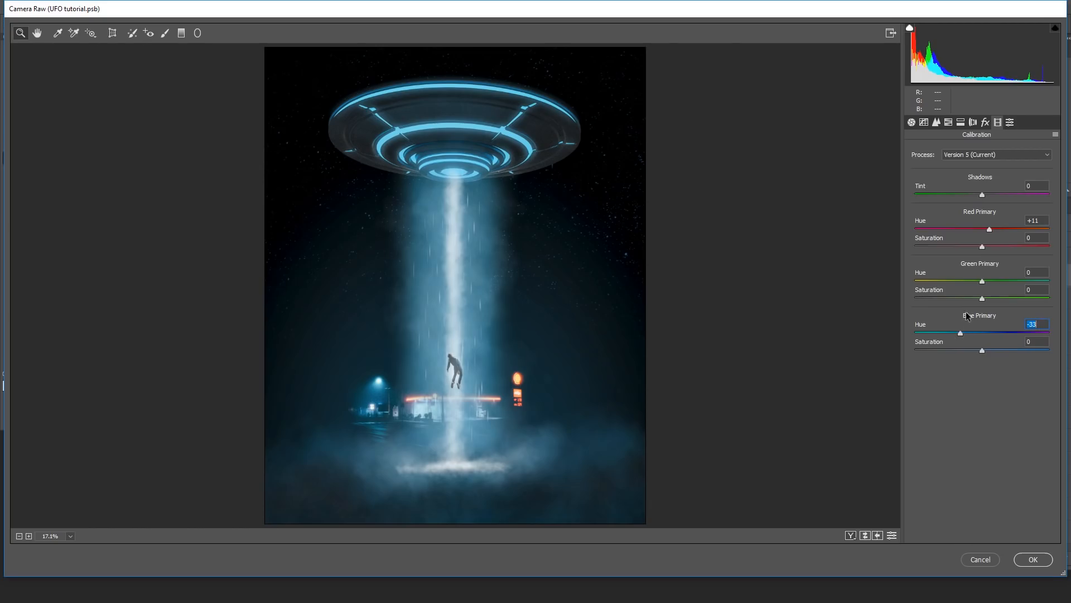
click(985, 123)
drag(981, 268, 974, 272)
drag(982, 322, 996, 325)
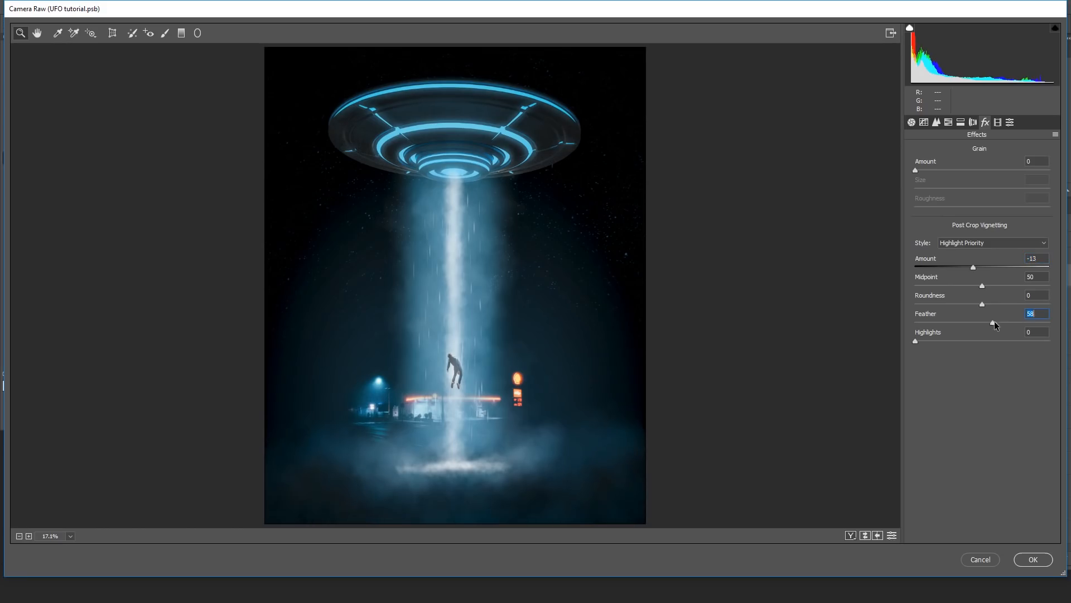
drag(975, 270, 976, 271)
Step: Sharpen the image in Camera Raw, raising both the sharpening masking and the amount
click(937, 122)
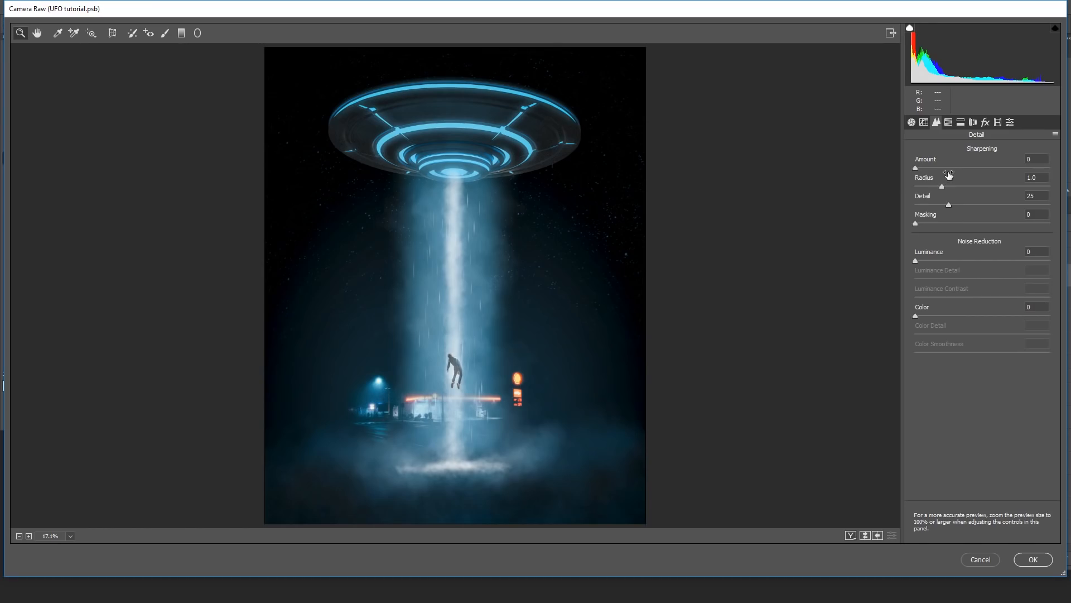
drag(919, 223, 986, 227)
drag(987, 166, 993, 167)
Step: Split-tone the shadows blue with hue 207 and saturation 20, and set the balance to +38
click(960, 123)
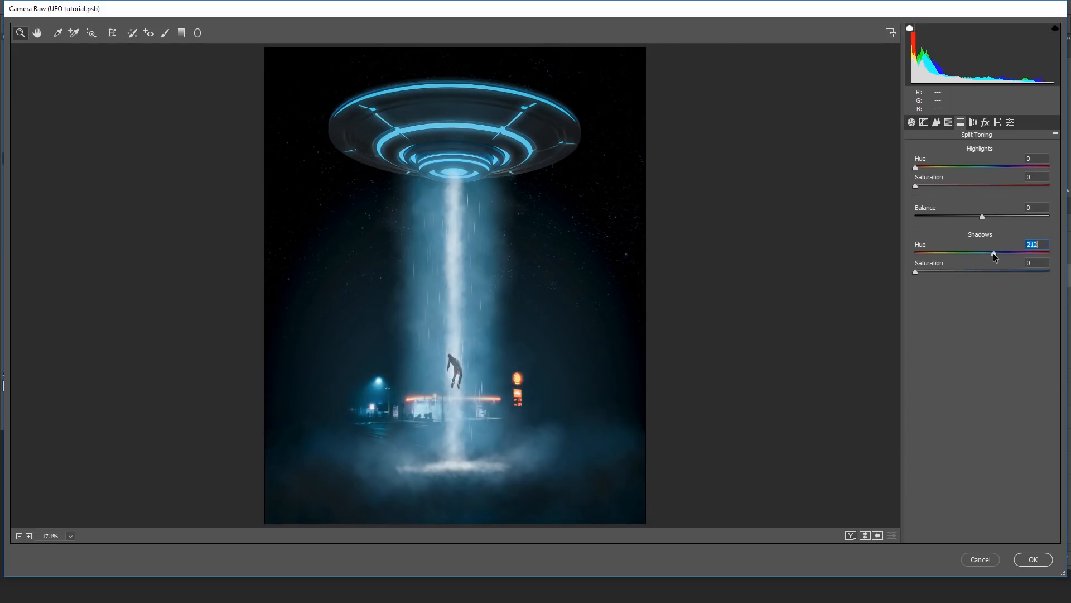
drag(918, 270, 948, 271)
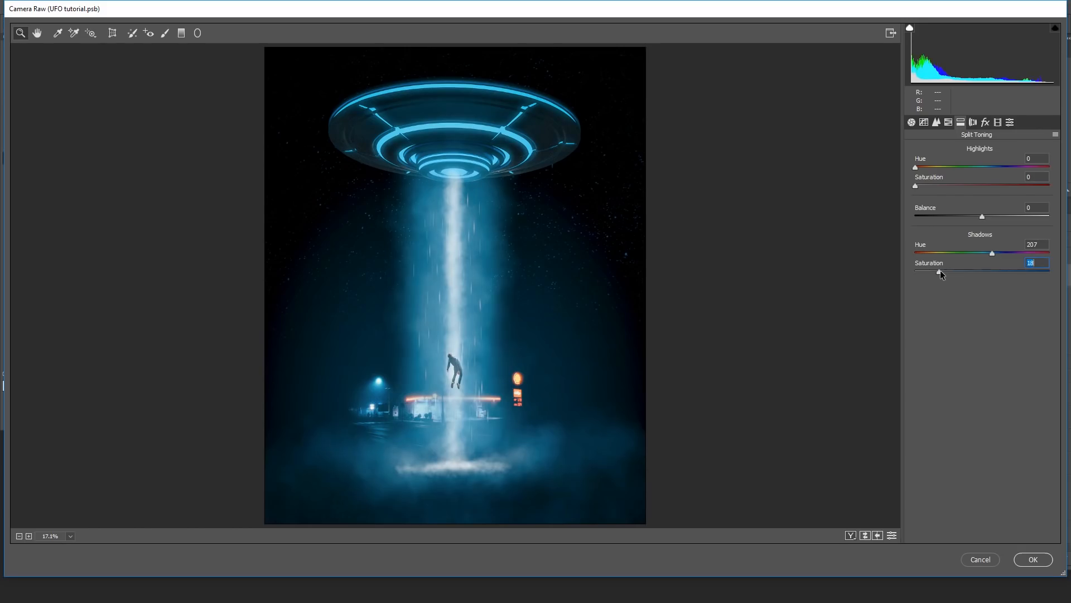
drag(982, 217, 1007, 218)
Step: Try a green split-toning tint in the highlights with hue 122 and saturation 10, and remove it
drag(916, 168, 966, 186)
drag(936, 168, 1022, 168)
mouse_move(967, 188)
mouse_down()
mouse_move(1044, 169)
mouse_move(968, 173)
mouse_up()
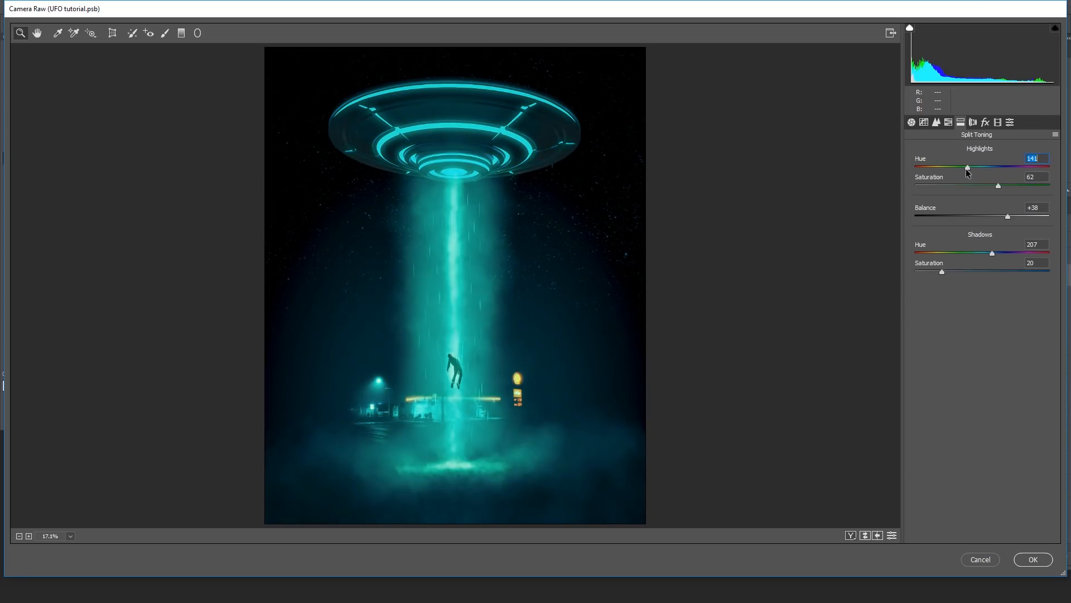
click(942, 185)
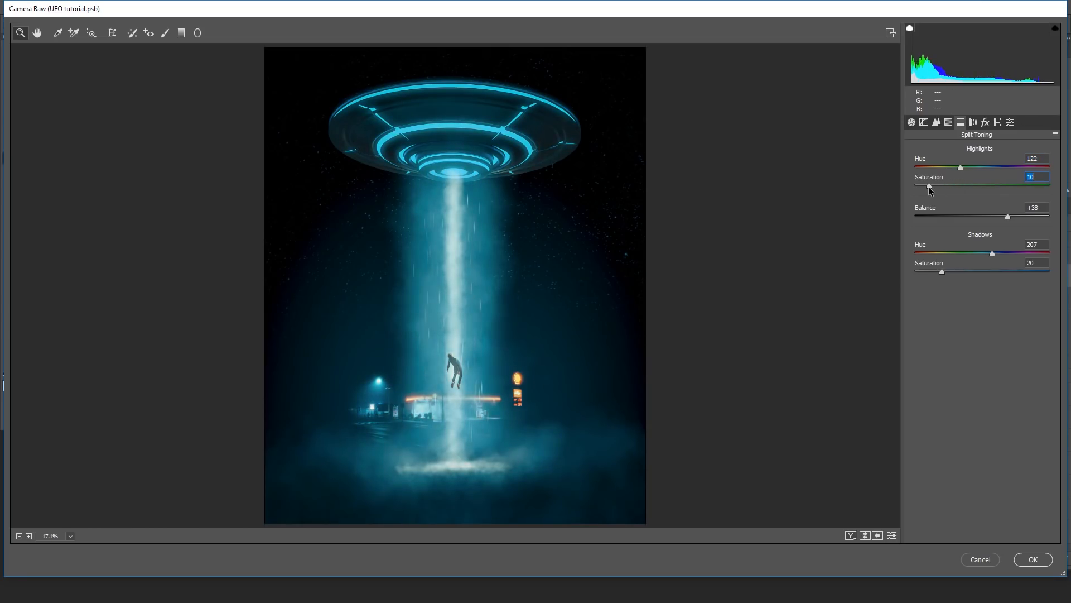
drag(961, 169, 915, 189)
Step: Set Highlights to +9 and Shadows to -3 in the basic adjustments, and apply the Camera Raw grading
click(911, 123)
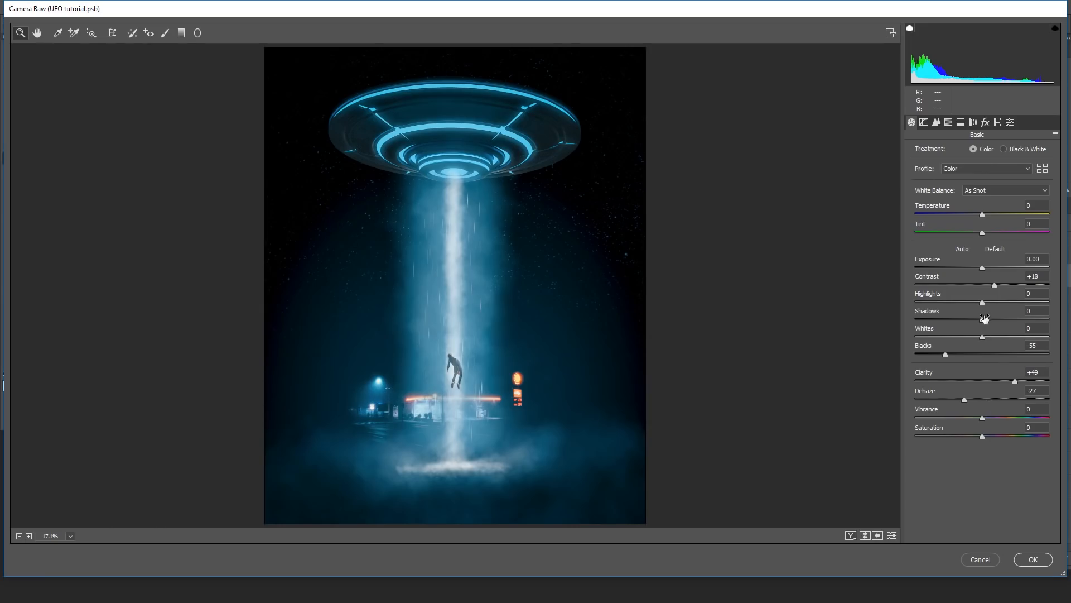
mouse_move(985, 304)
mouse_down()
mouse_move(1014, 303)
mouse_move(986, 308)
mouse_move(981, 322)
mouse_up()
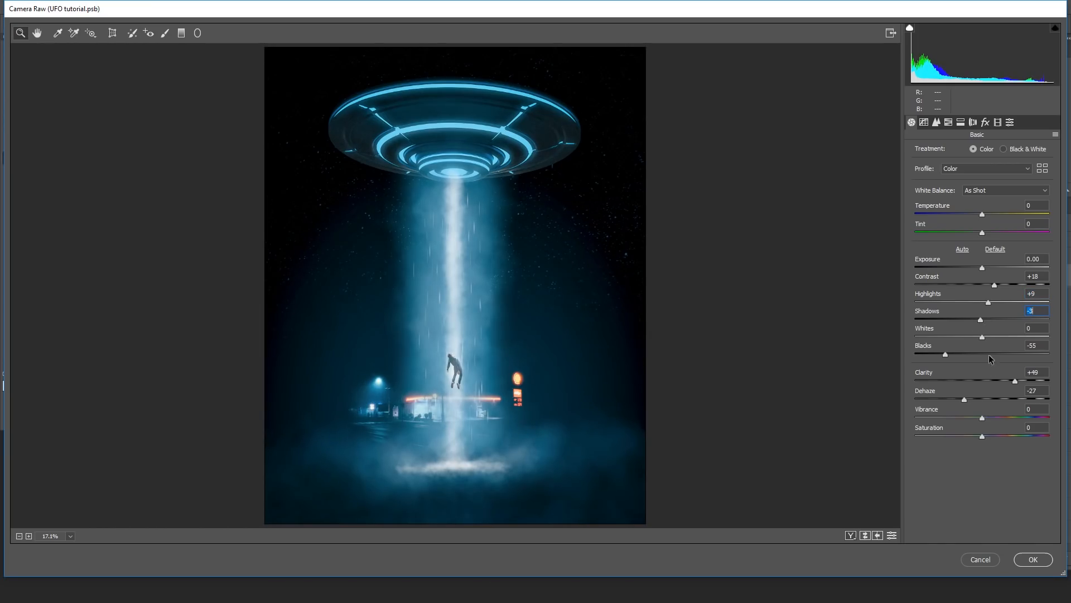
click(1032, 559)
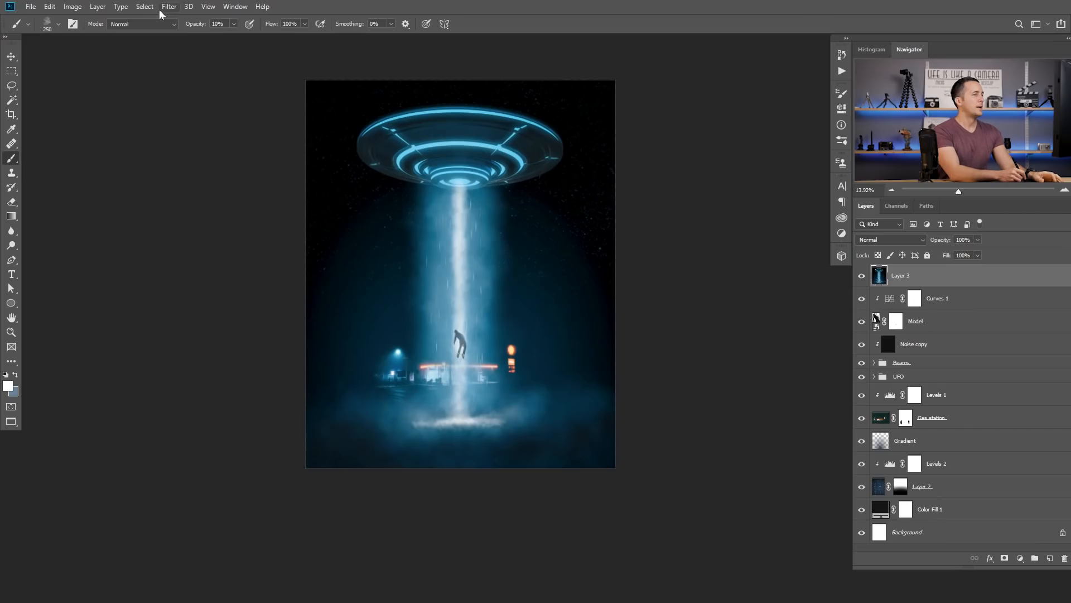
Step: Apply the Pro Contrast filter from Color Efex Pro 4 with increased Dynamic Contrast
click(146, 6)
mouse_move(169, 7)
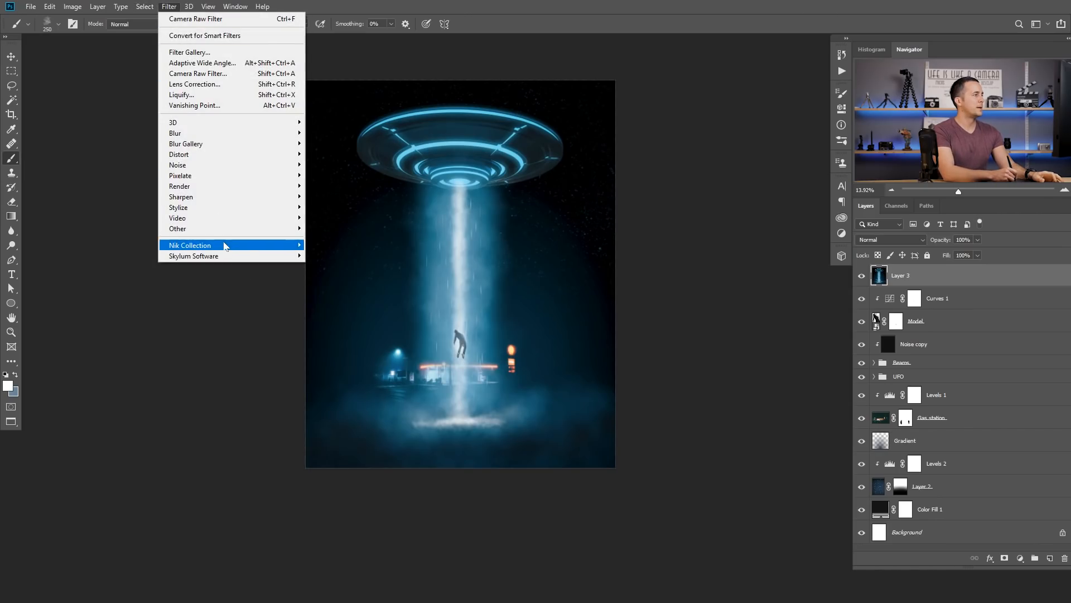
mouse_move(268, 244)
click(357, 258)
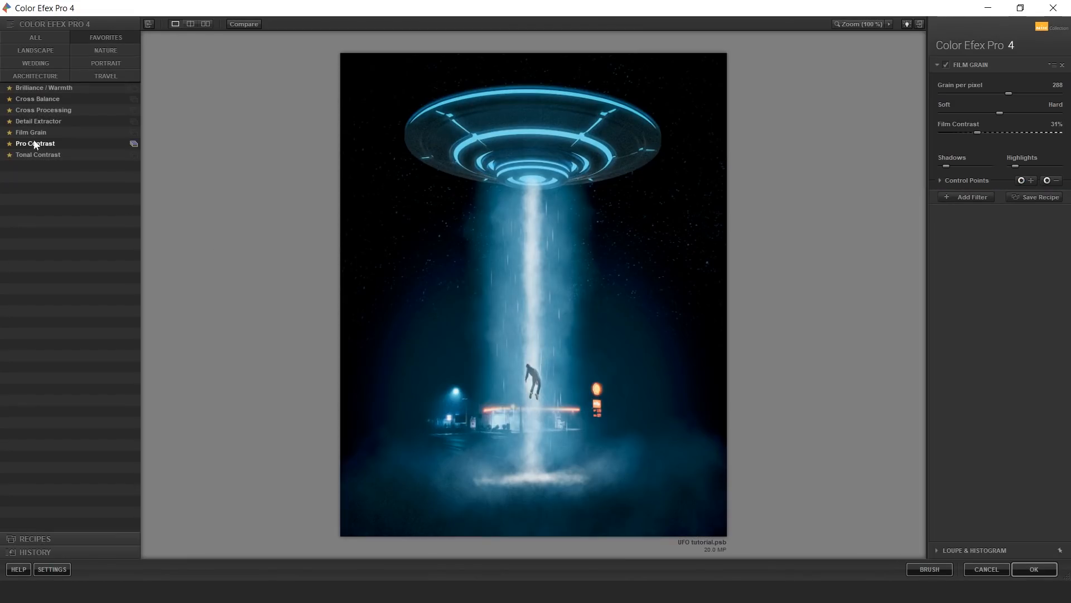
click(38, 144)
mouse_move(942, 133)
mouse_down()
mouse_move(985, 132)
mouse_move(962, 132)
mouse_move(1009, 110)
mouse_move(1066, 112)
mouse_move(943, 124)
mouse_move(1057, 132)
mouse_move(958, 126)
mouse_move(1056, 133)
mouse_move(959, 136)
mouse_up()
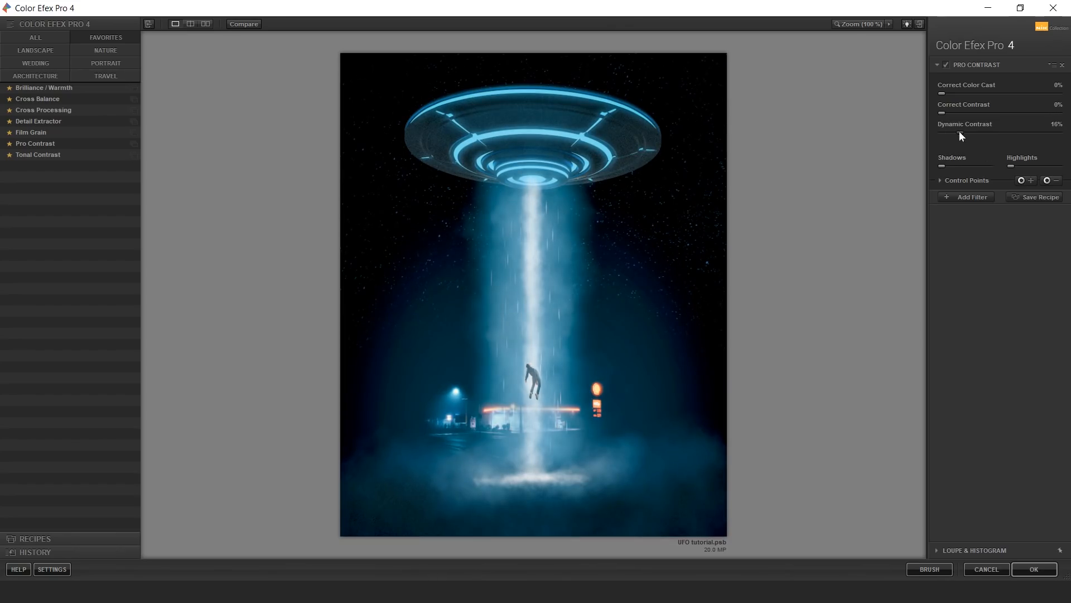
drag(963, 131, 978, 134)
click(1034, 568)
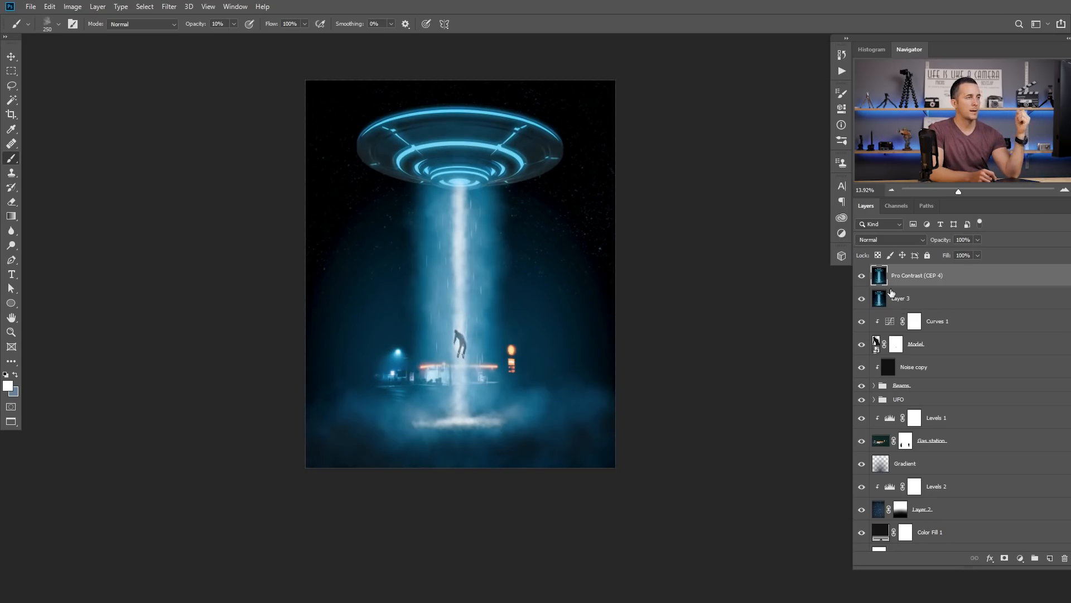
Step: Apply the Color Efex Pro 4 Detail Extractor filter at 15% with 12% contrast, 1% saturation and Normal effect radius
click(169, 6)
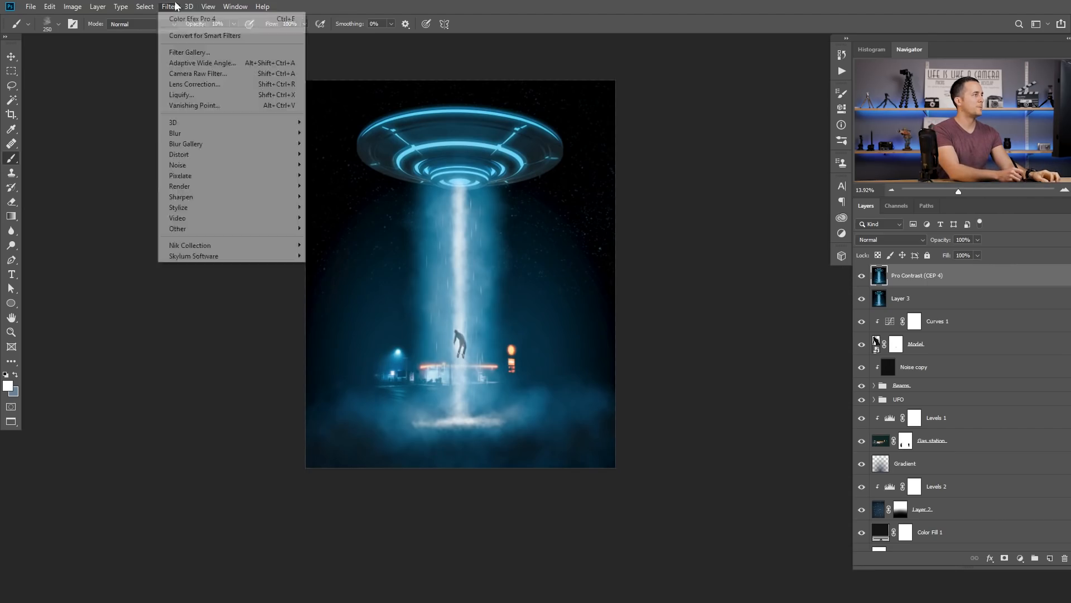
mouse_move(221, 246)
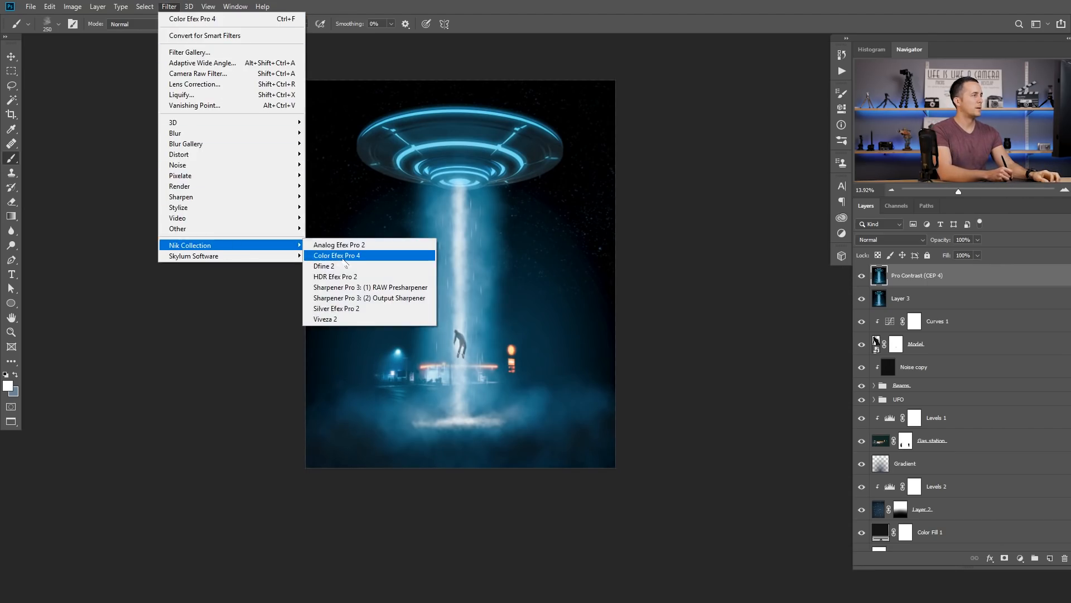
click(349, 258)
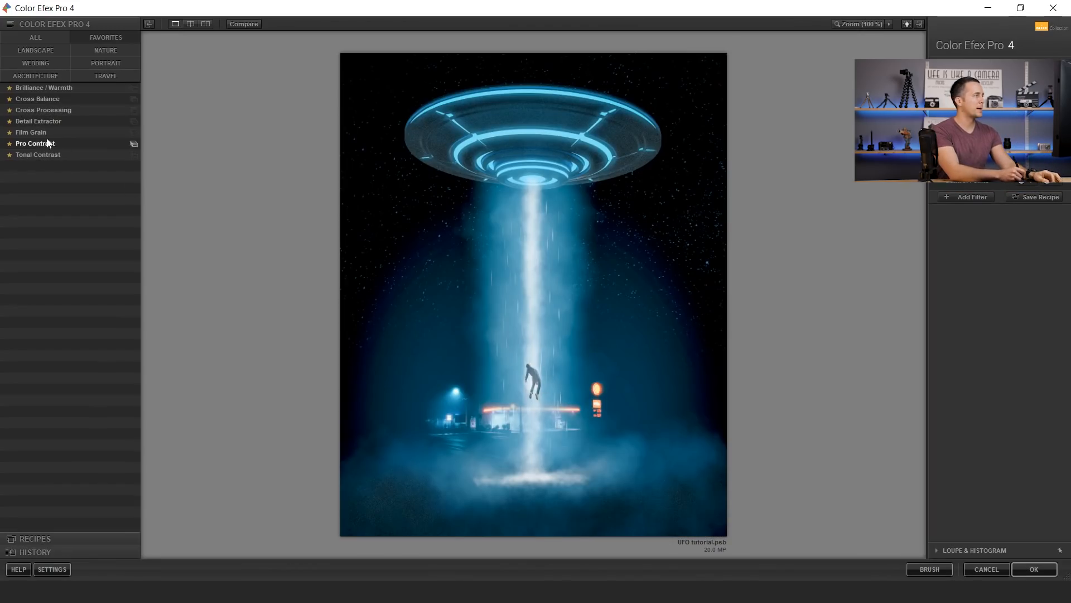
click(38, 121)
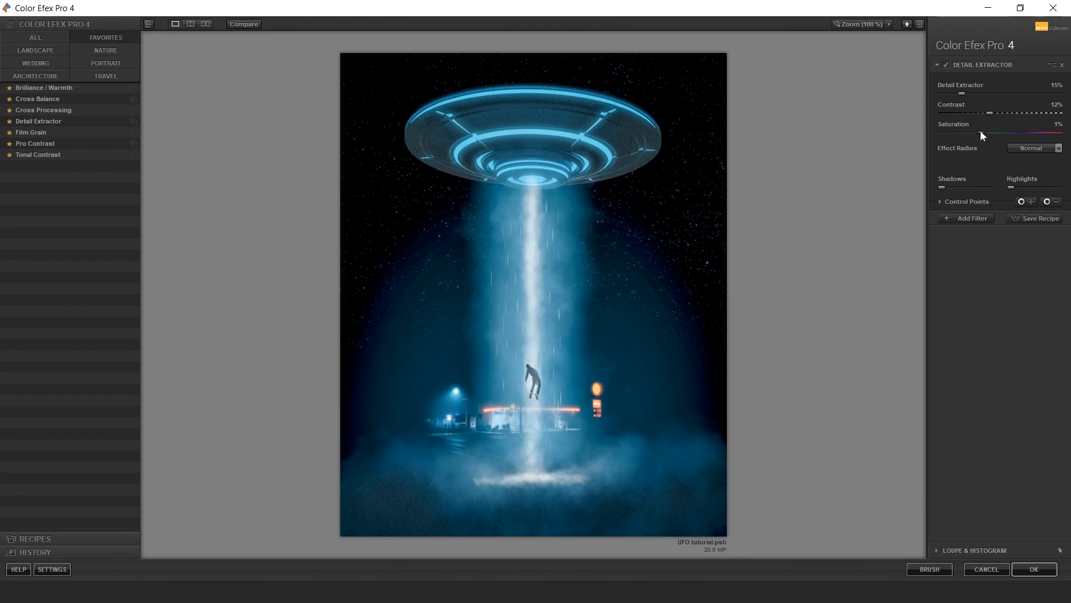
click(1037, 567)
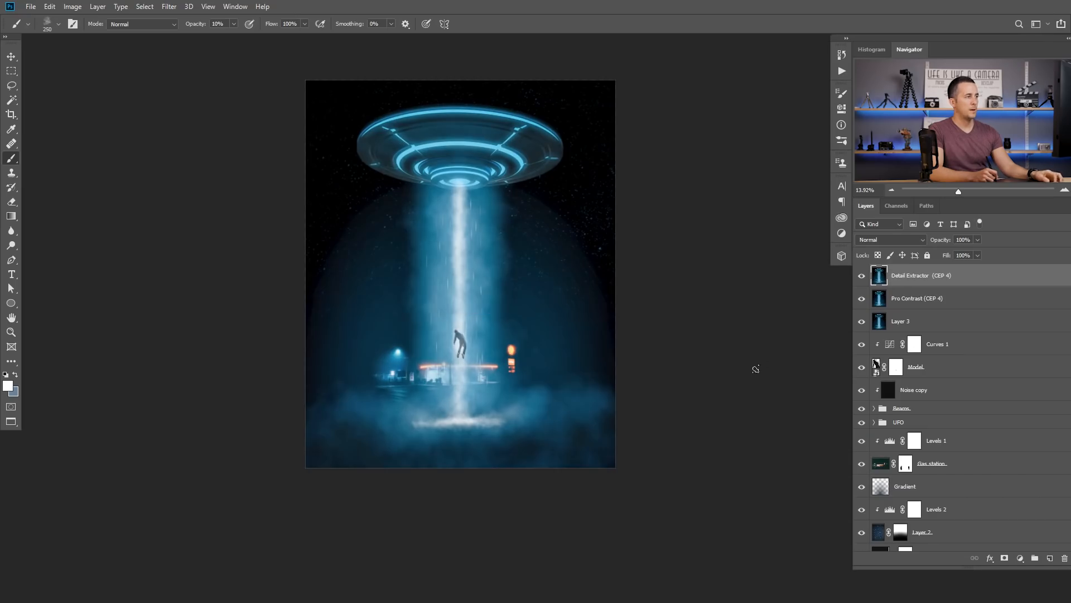
Step: Hide the Detail Extractor layer with a black mask and reveal the beam area with an 800-pixel soft white brush at 30% opacity
alt+click(1006, 560)
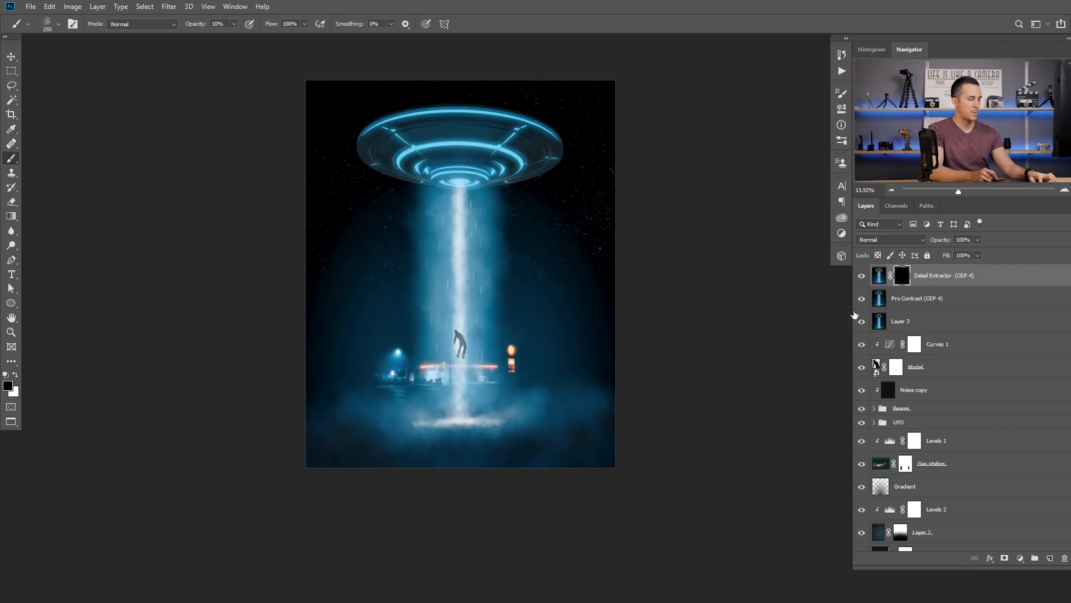
drag(455, 312, 472, 313)
right_click(472, 314)
click(560, 294)
key(Return)
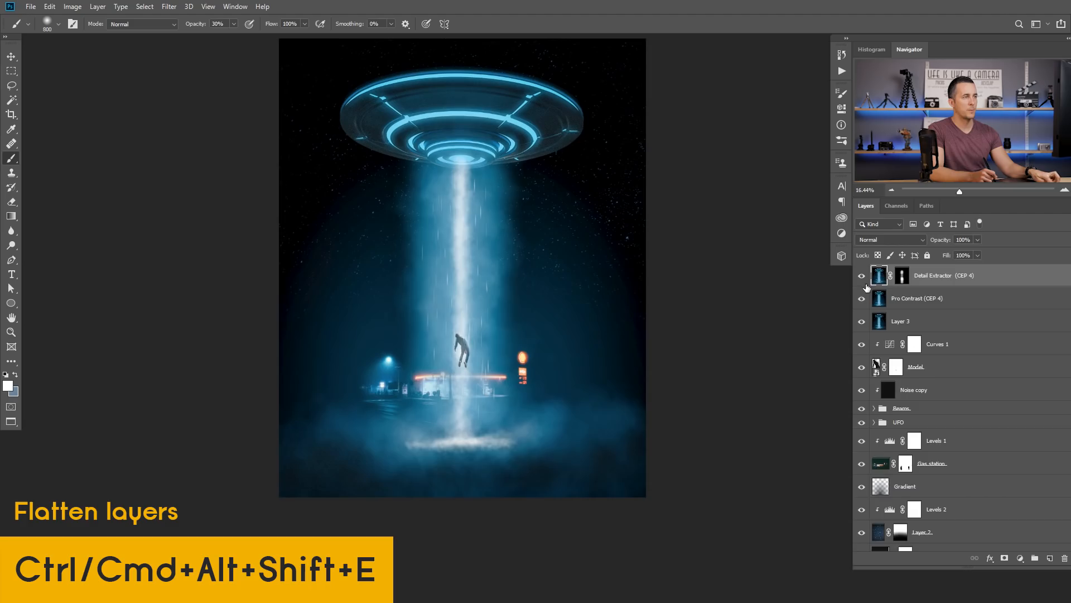
Step: Stamp all visible layers into a new layer and apply the Color Efex Pro 4 Film Grain filter with 8% Film Contrast
key(ctrl+alt+shift+e)
click(169, 7)
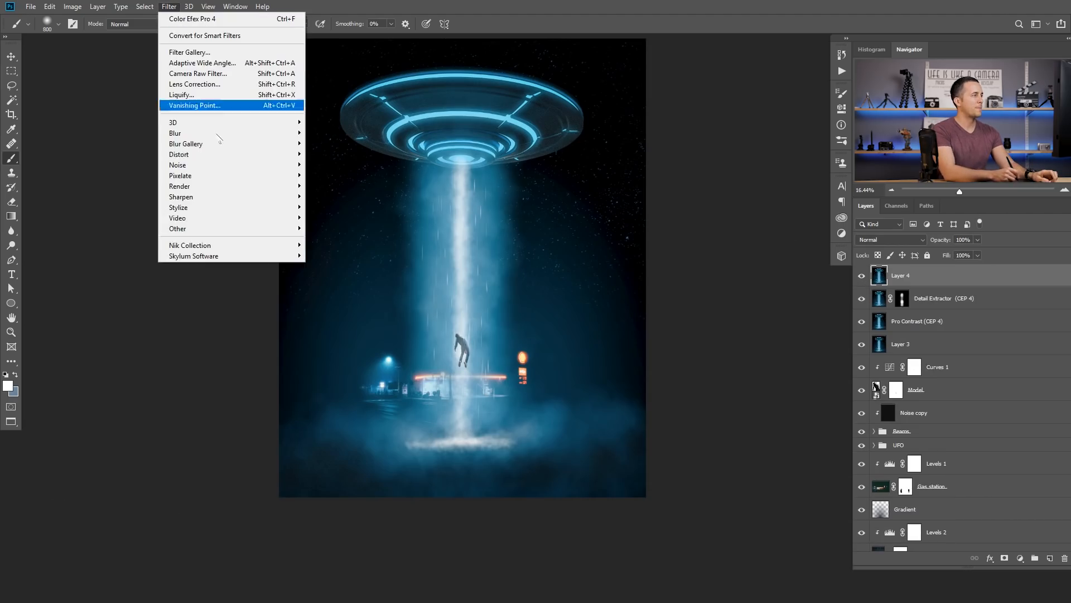
click(357, 247)
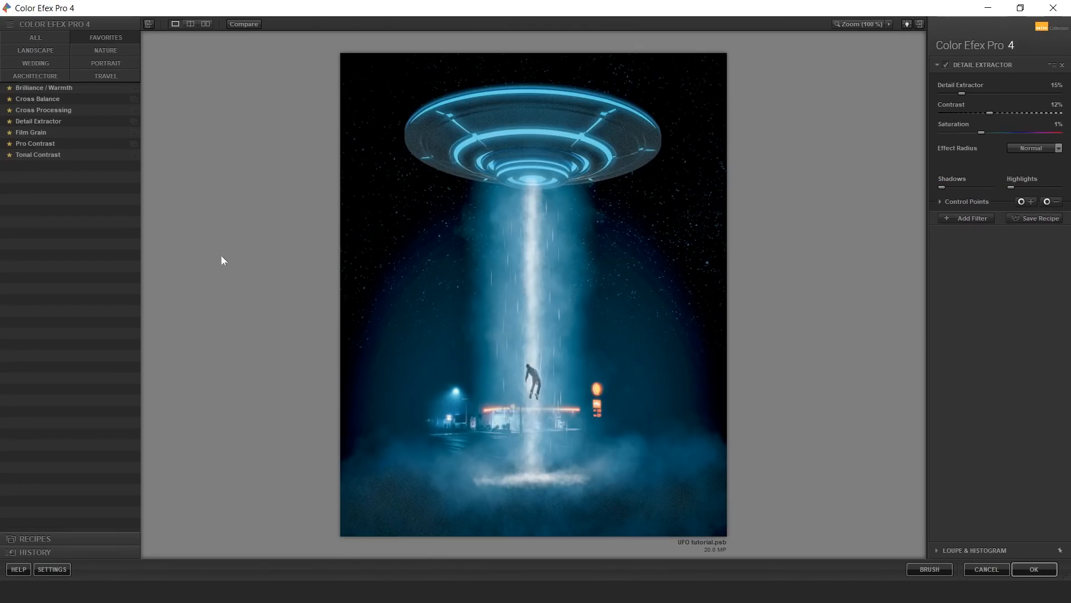
click(28, 133)
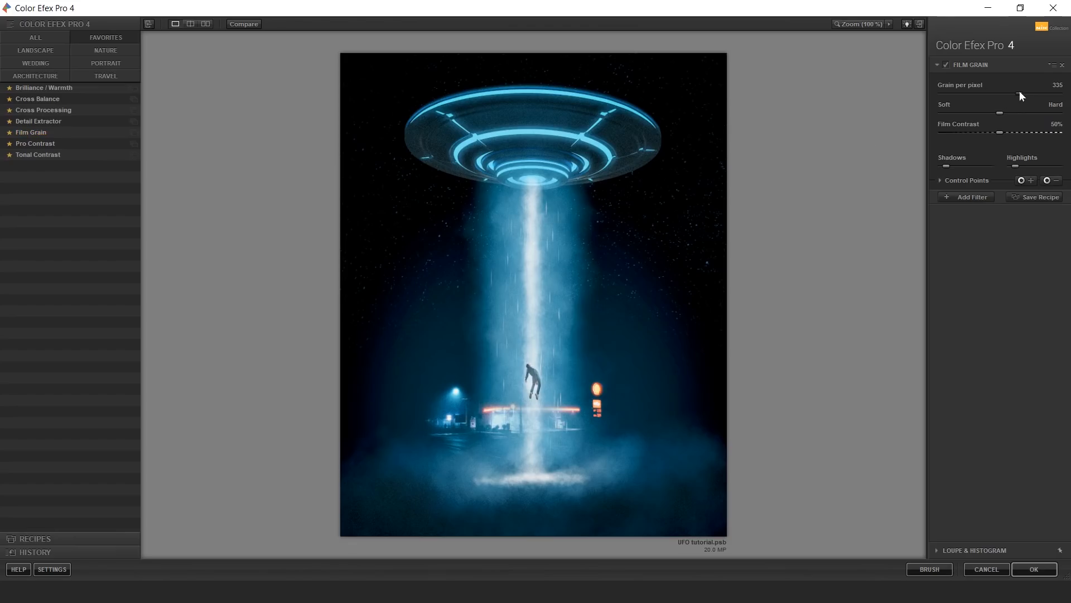
drag(982, 94, 989, 93)
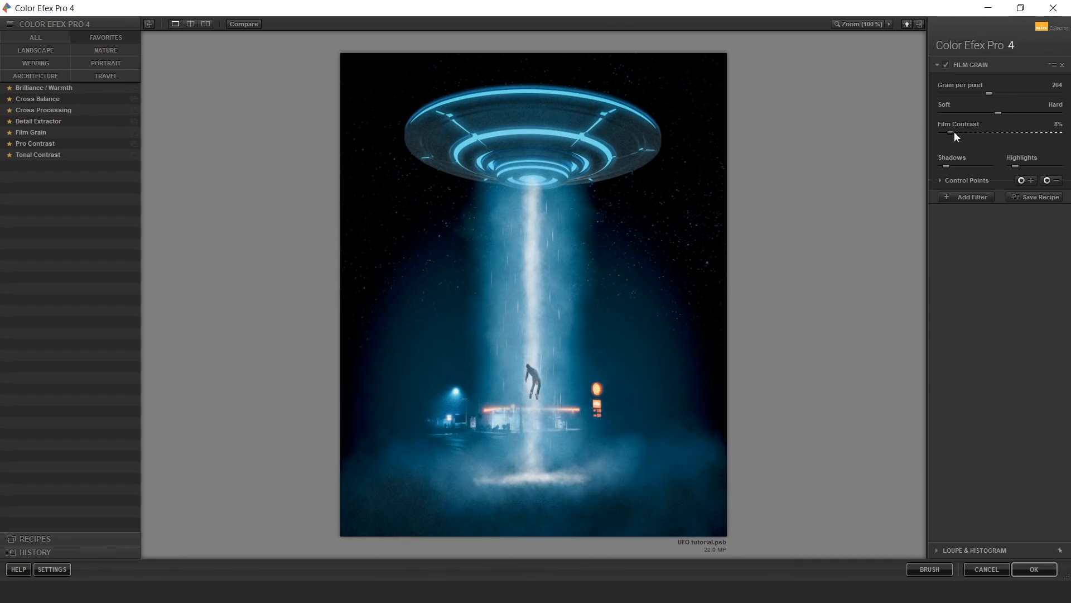
mouse_move(1003, 92)
mouse_down()
mouse_move(1011, 93)
mouse_move(1000, 94)
mouse_up()
click(1034, 569)
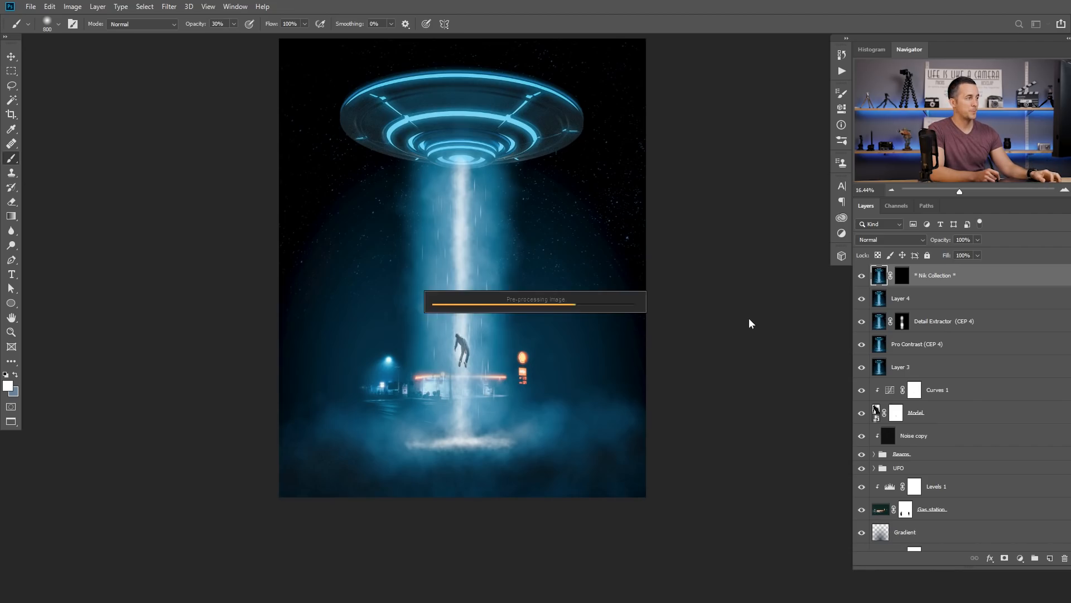
Step: Examine the grain around the man and gas station up close, and compare the image with the grading layers hidden and shown
drag(565, 255, 607, 261)
drag(519, 316, 636, 288)
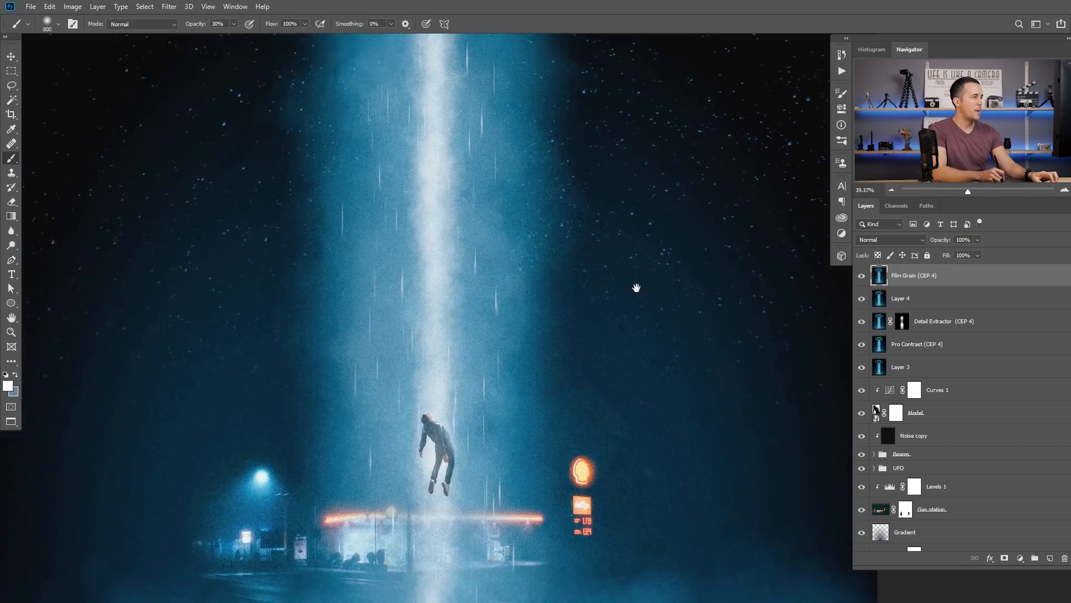
scroll(558, 313, up, 4)
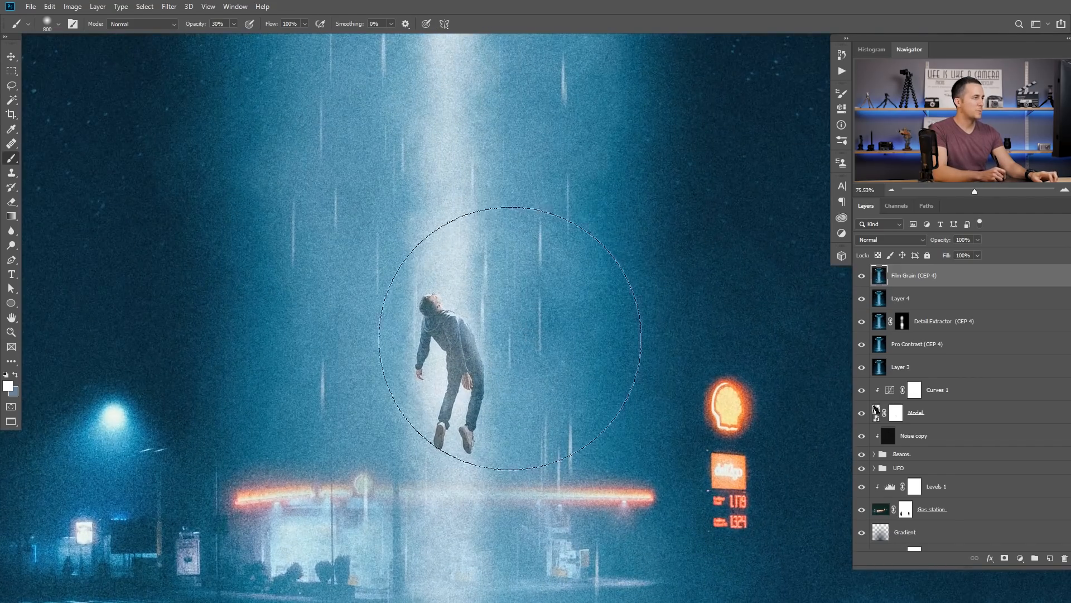
scroll(510, 338, down, 2)
scroll(530, 335, down, 3)
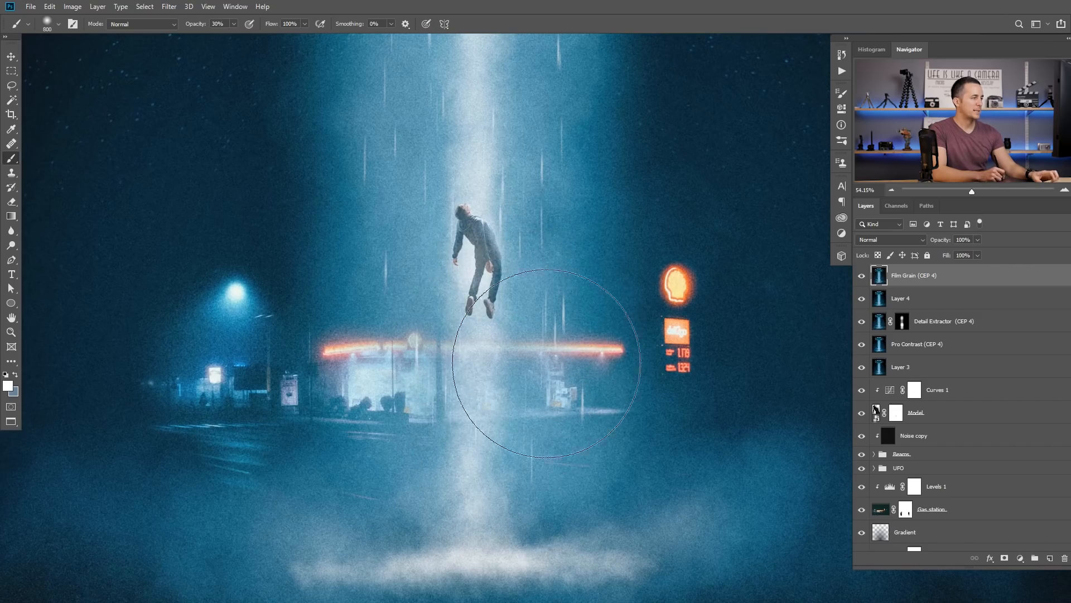
scroll(547, 364, down, 6)
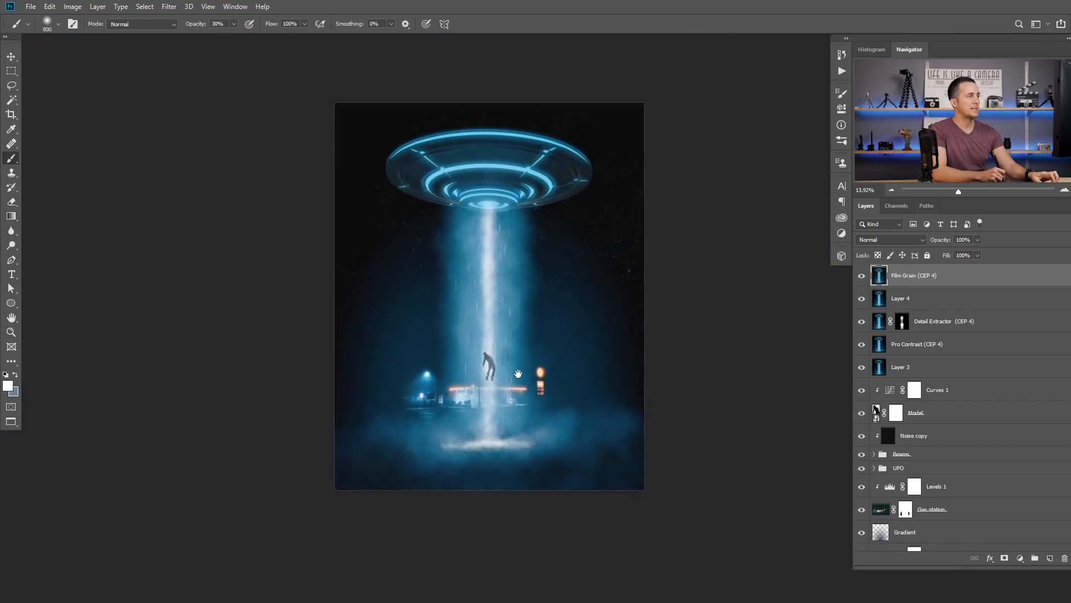
click(862, 366)
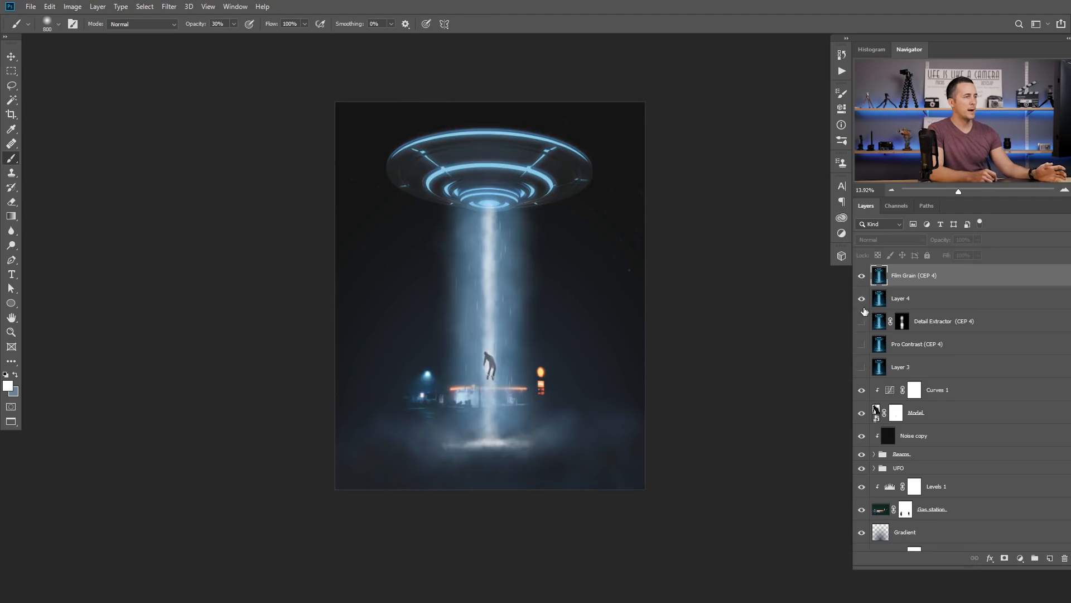
click(862, 366)
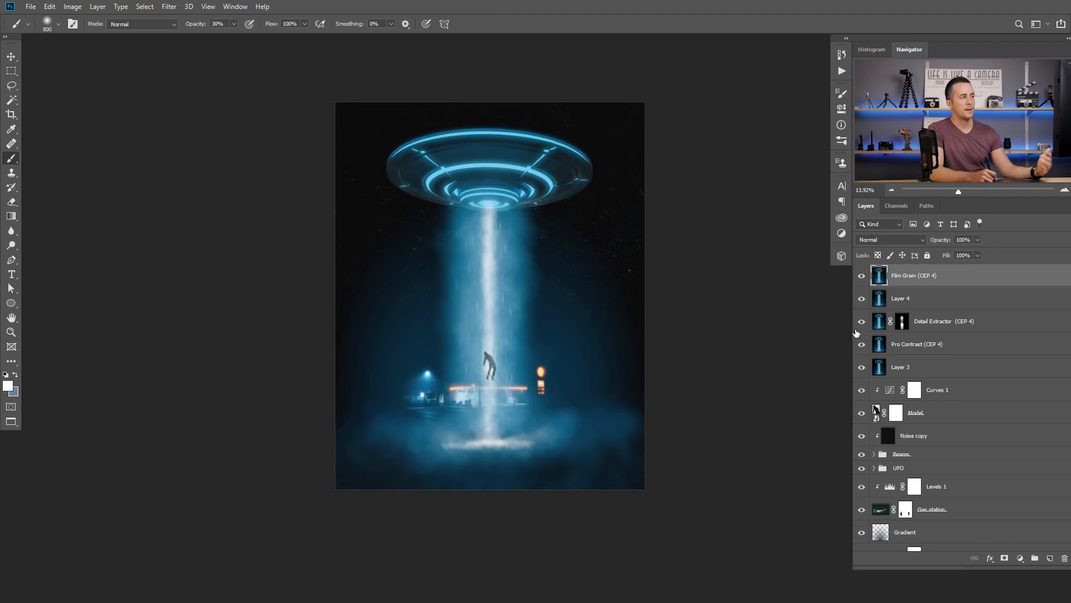